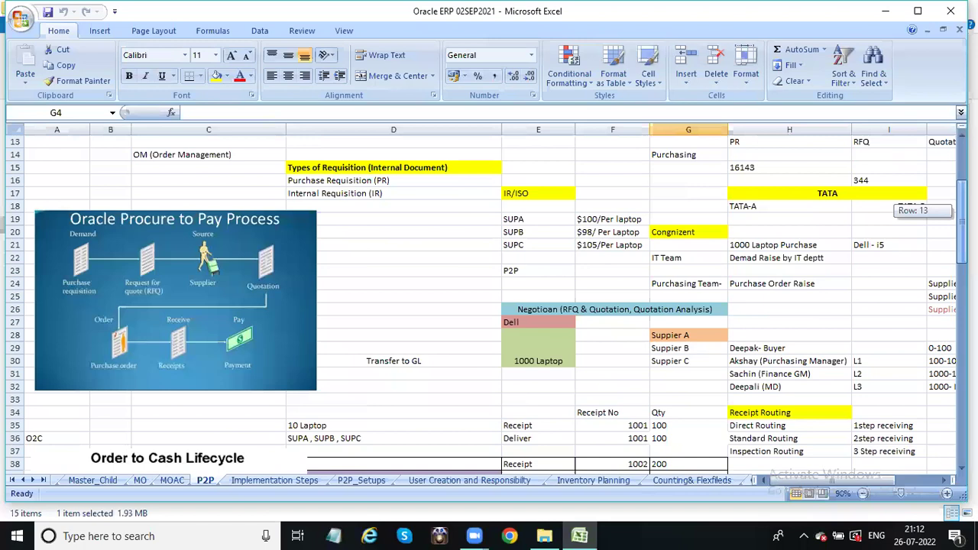
- Select the Transfer to GL cell in the open window
left_click_drag(961, 211, 962, 200)
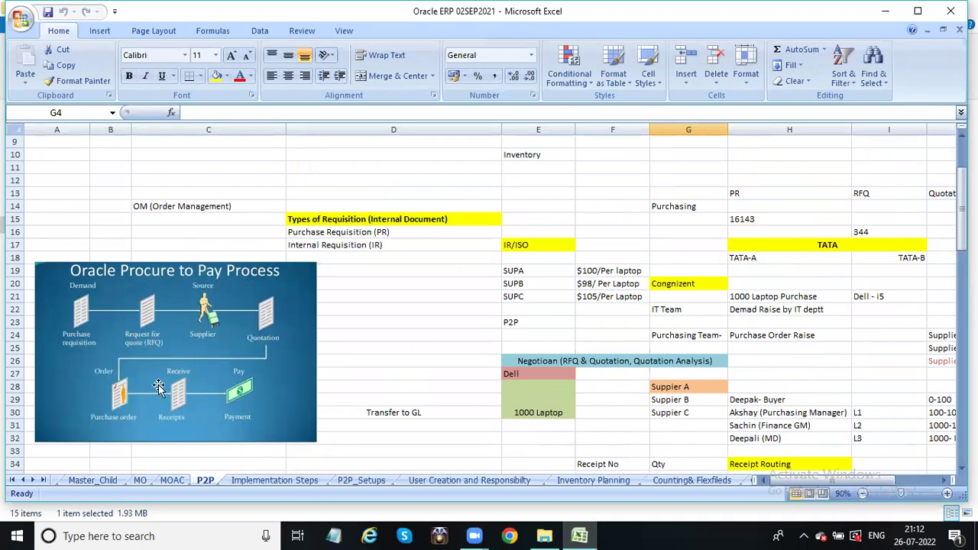
left_click(441, 411)
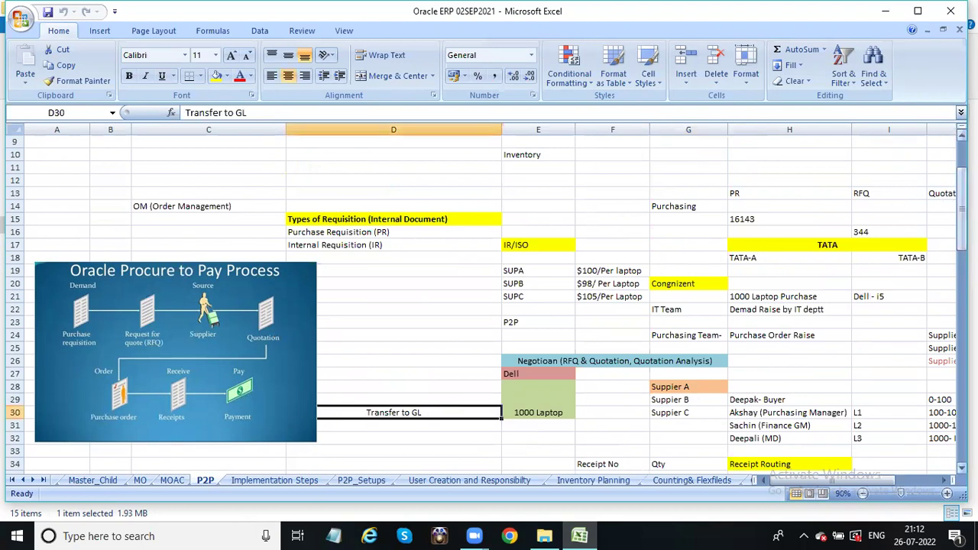
left_click_drag(961, 216, 962, 220)
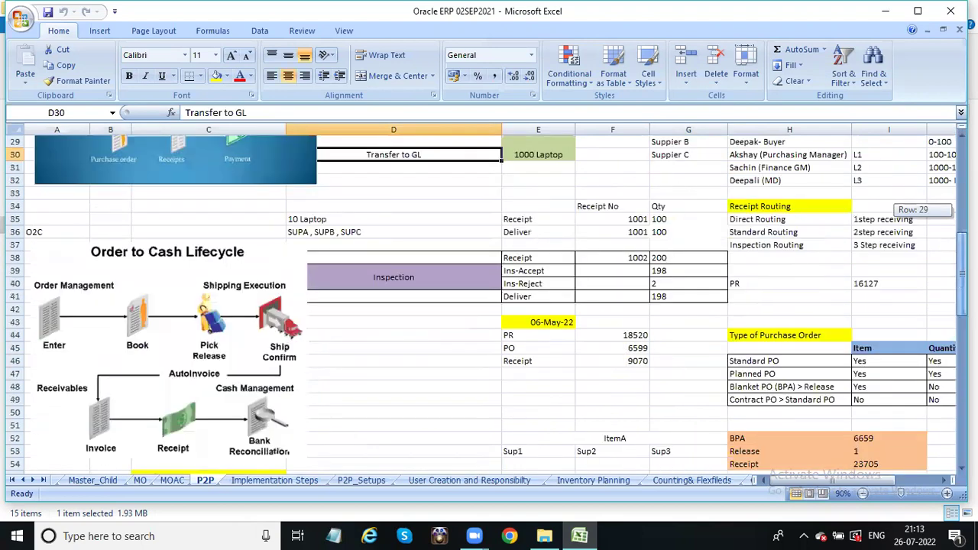
left_click(500, 77)
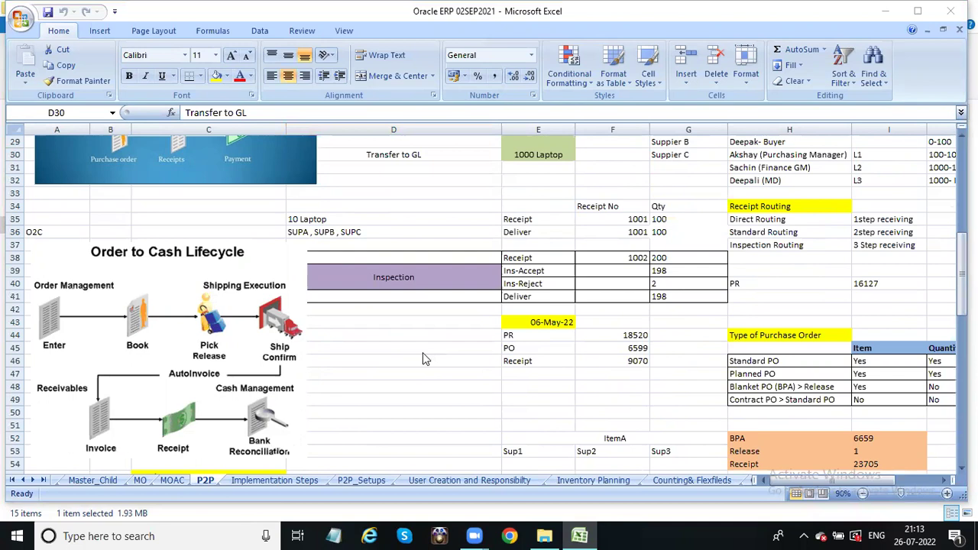
- Launch Remote Desktop via mstsc and sign in to the Windows Server 2003 machine
key("super+r")
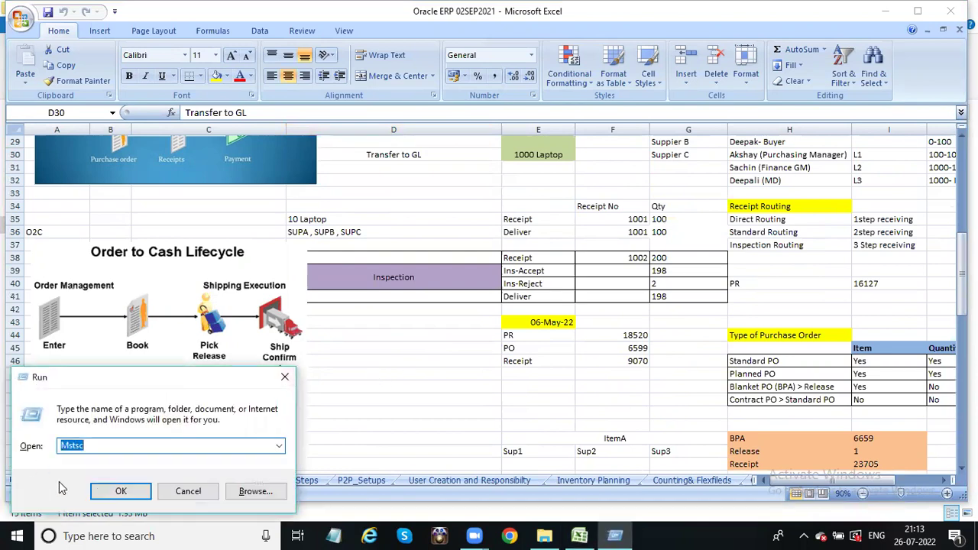
left_click(107, 491)
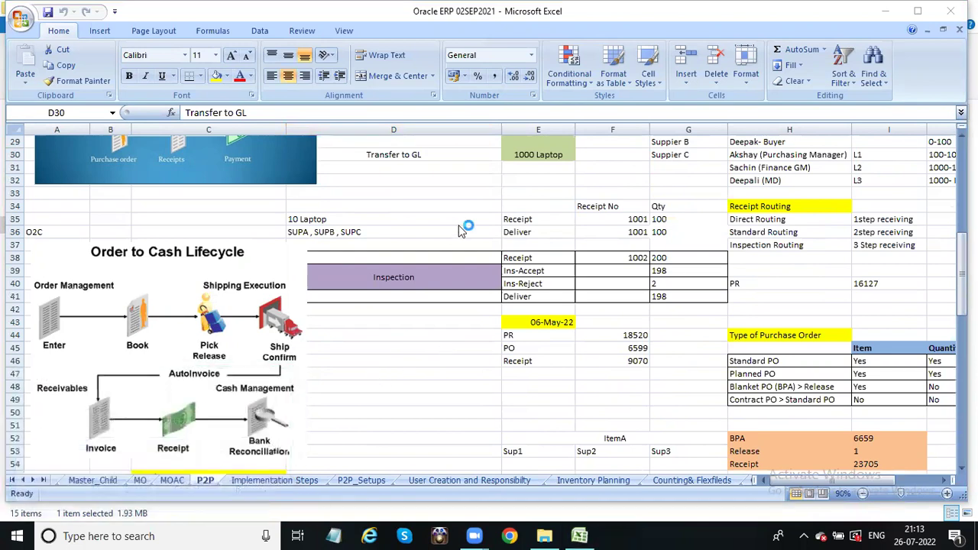
left_click(544, 251)
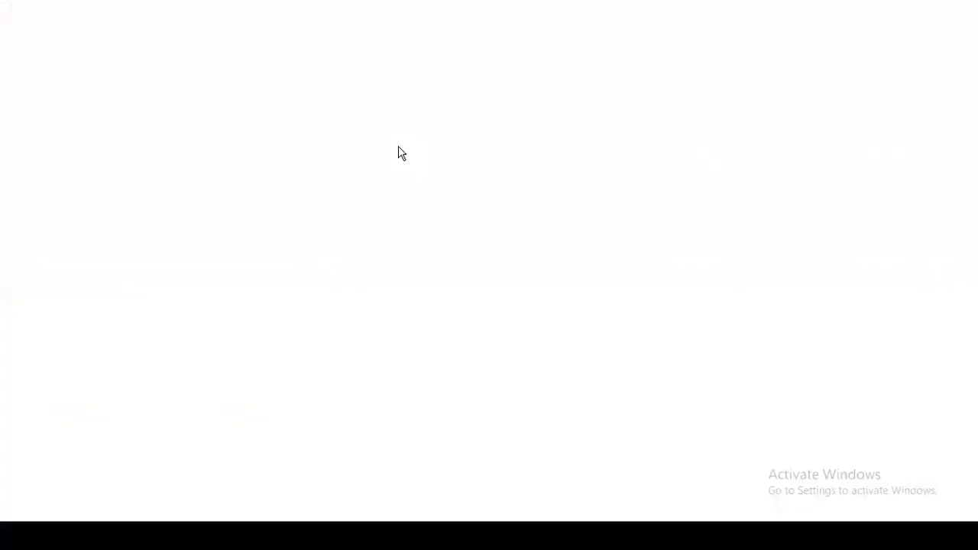
type("Anmol")
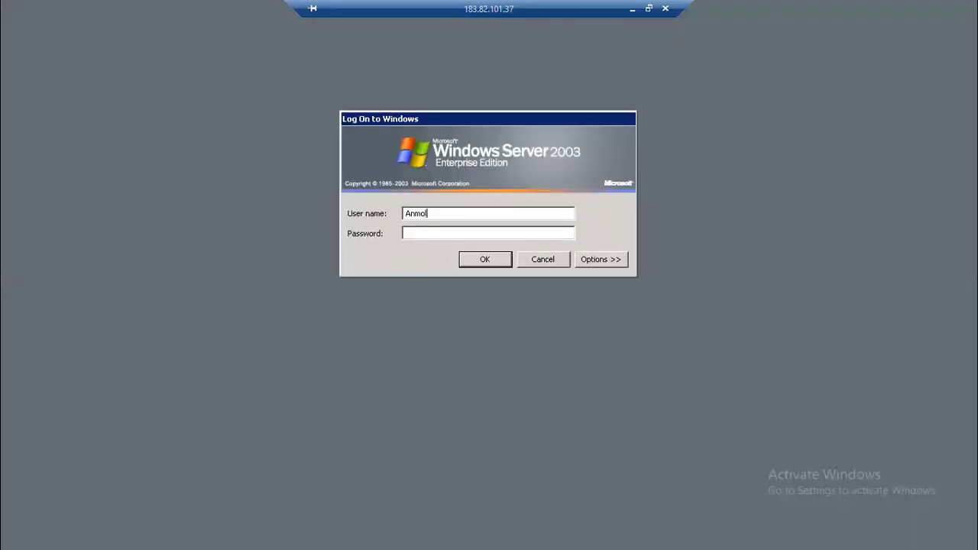
key("Tab")
type("•••••••")
key("Return")
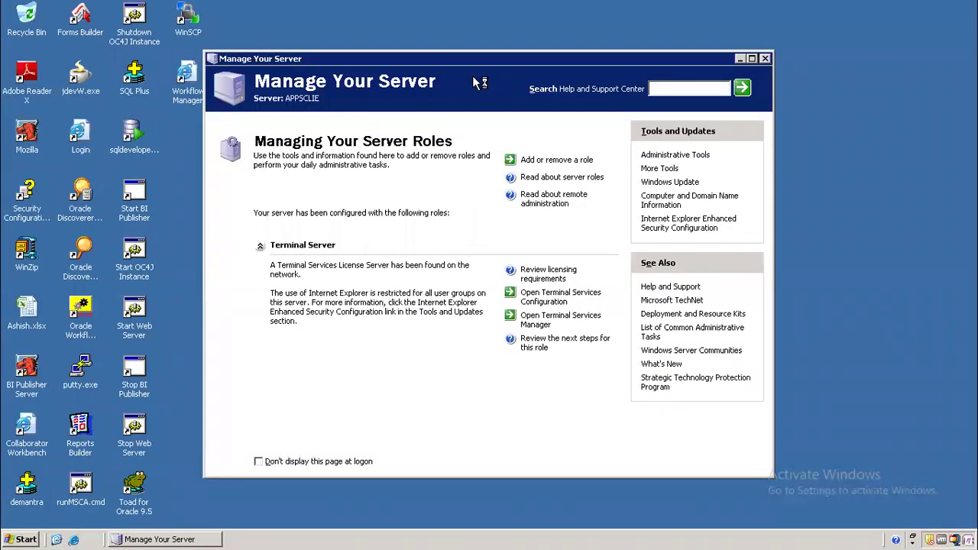
- Close Manage Your Server and sign in to Oracle E-Business Suite from the Login icon
key("alt+F4")
double_click(80, 138)
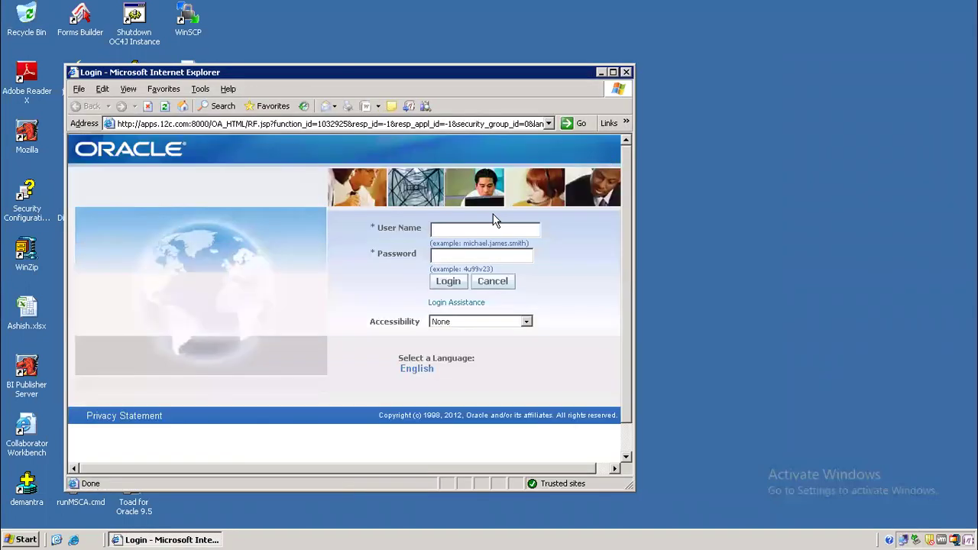
left_click(477, 227)
type("welcome")
left_click(449, 282)
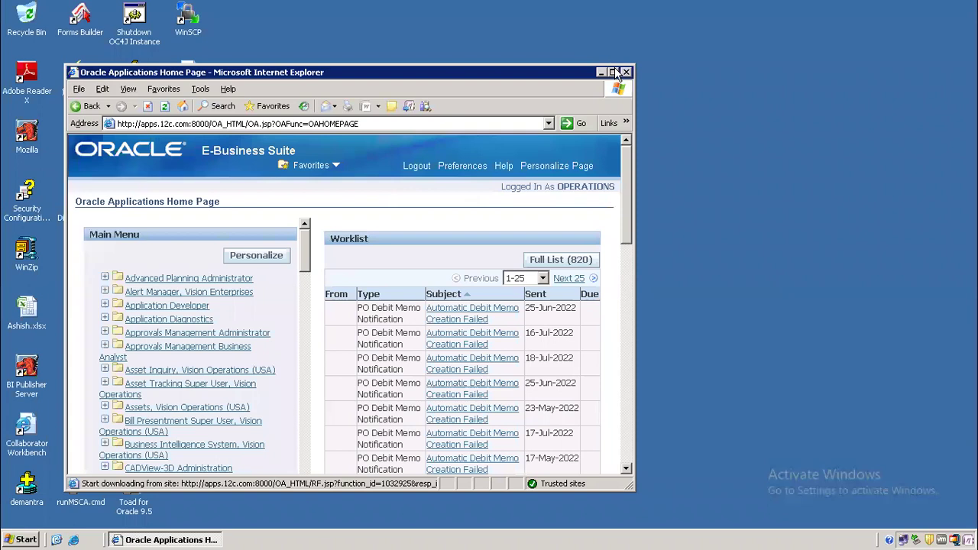
- Maximize the browser and open Profile under the Application Developer responsibility
left_click(614, 73)
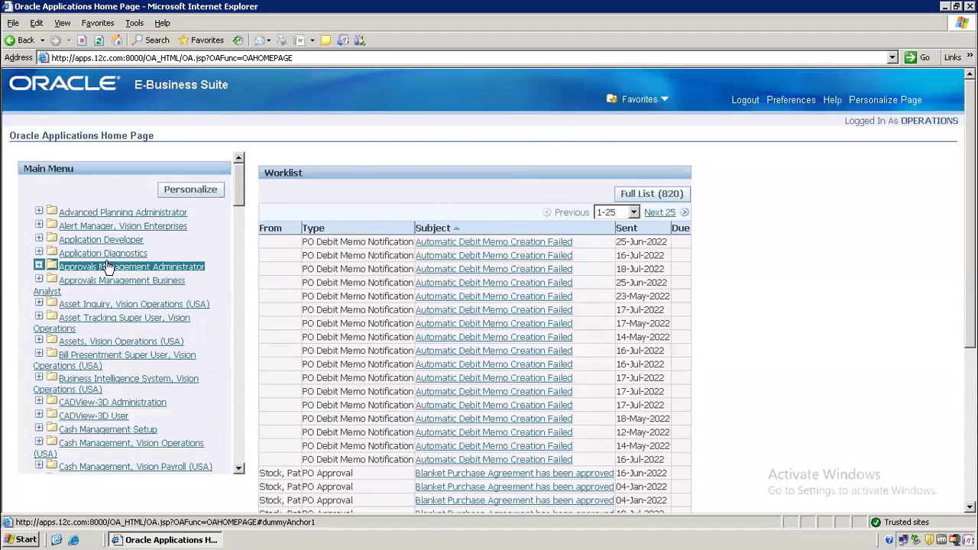
left_click(125, 243)
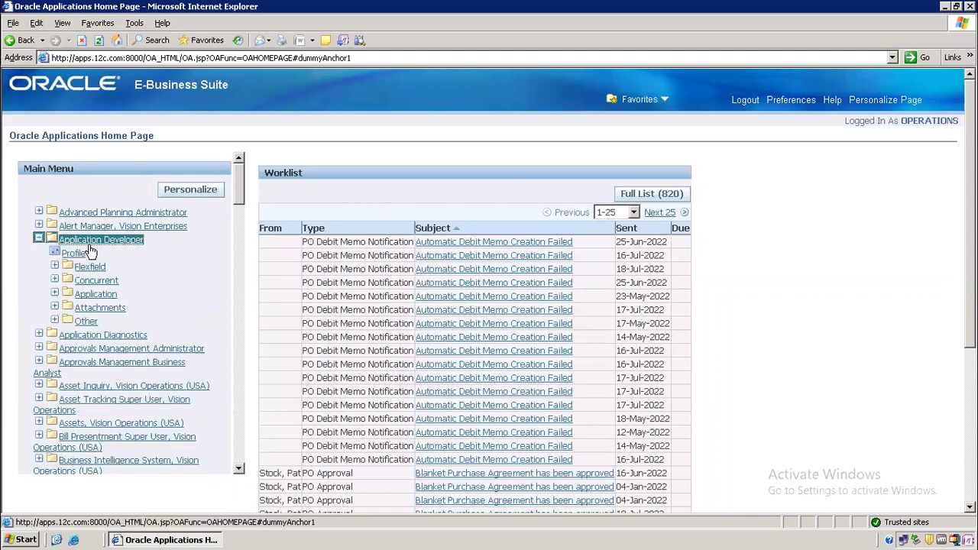
left_click(76, 254)
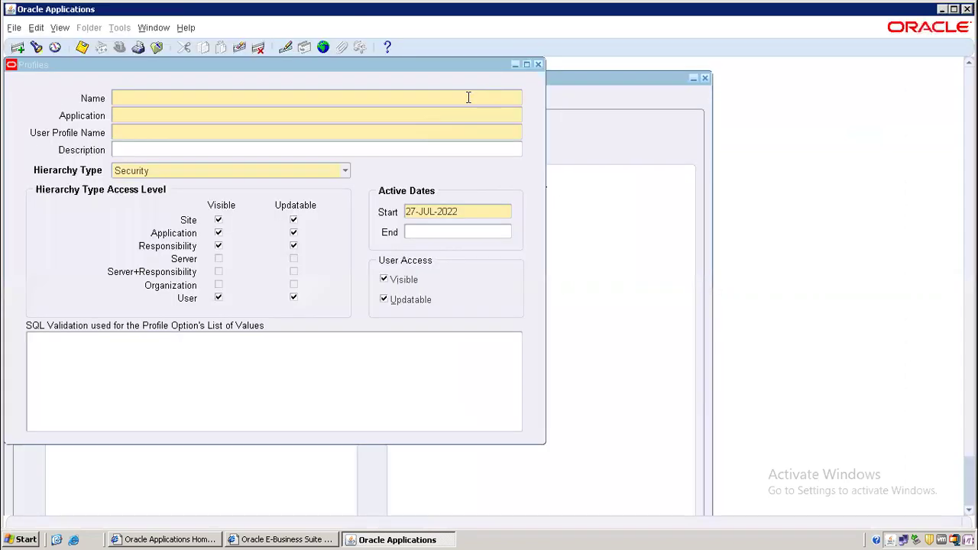
- Close Profiles, switch to Purchasing, Vision Operations (USA) via %Purch%, and open Requisitions
left_click(538, 64)
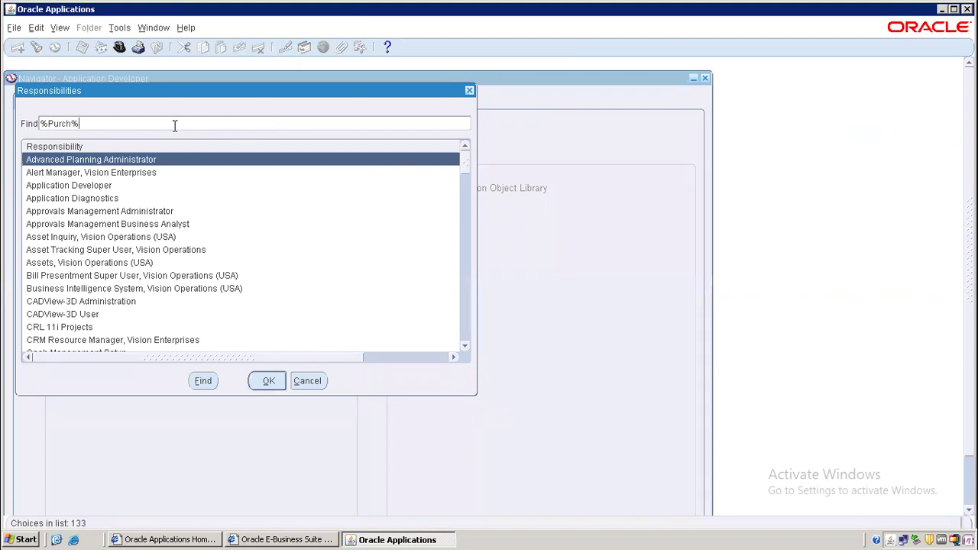
key("Return")
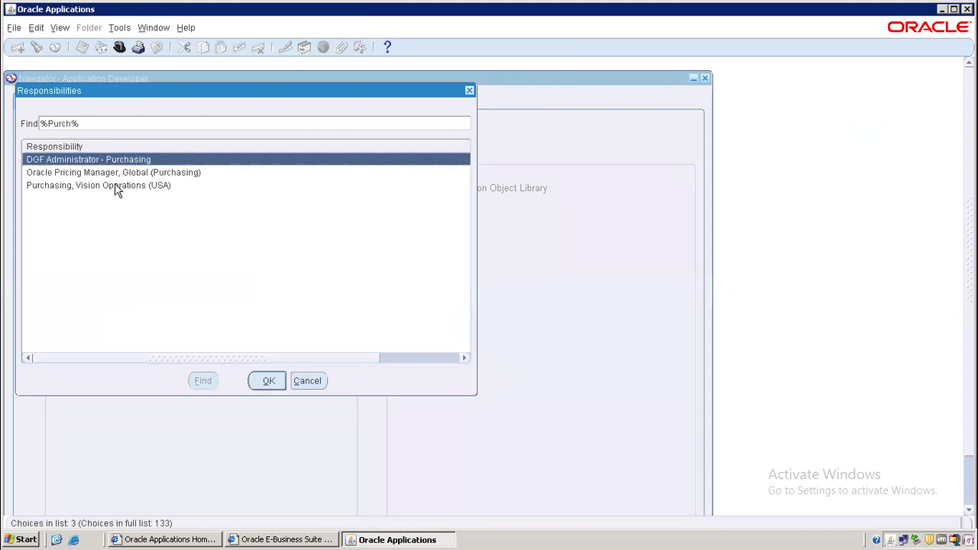
double_click(116, 186)
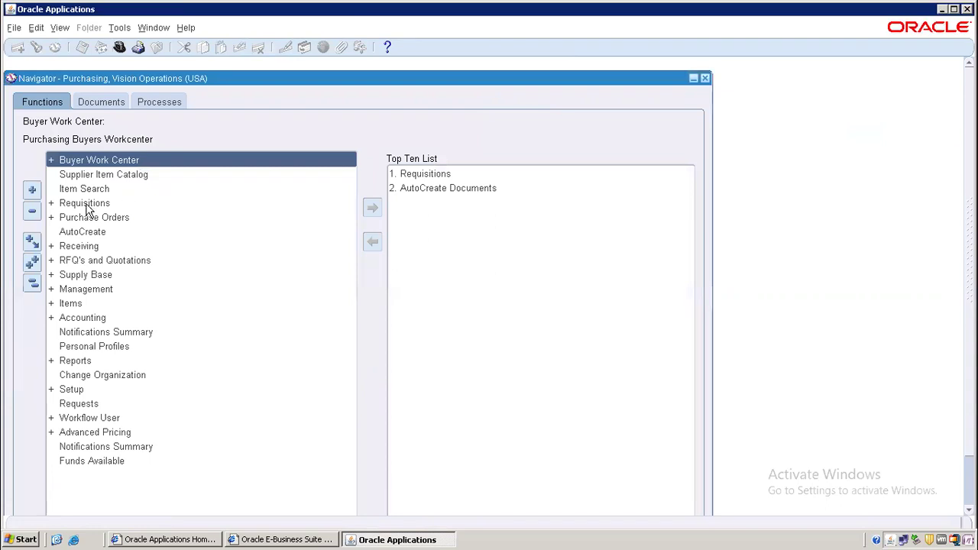
double_click(93, 205)
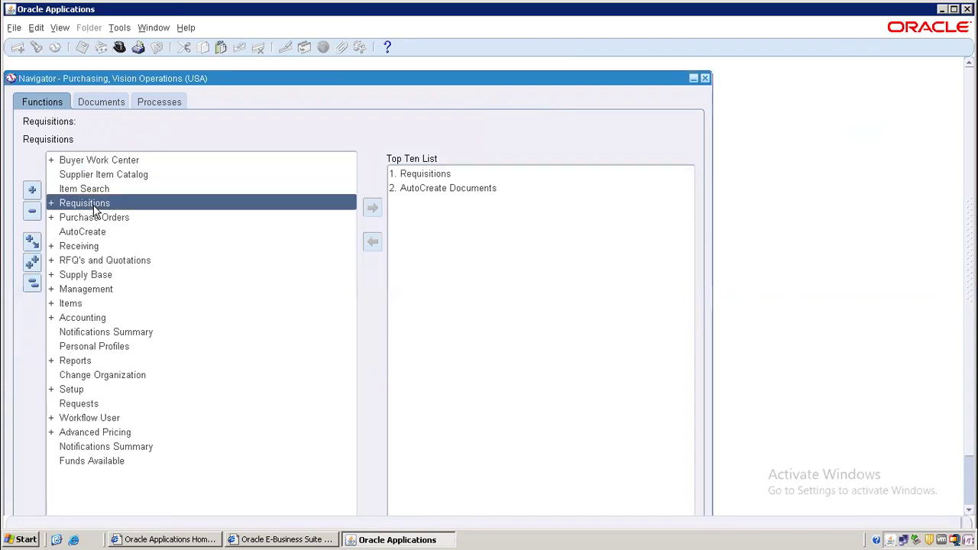
double_click(102, 230)
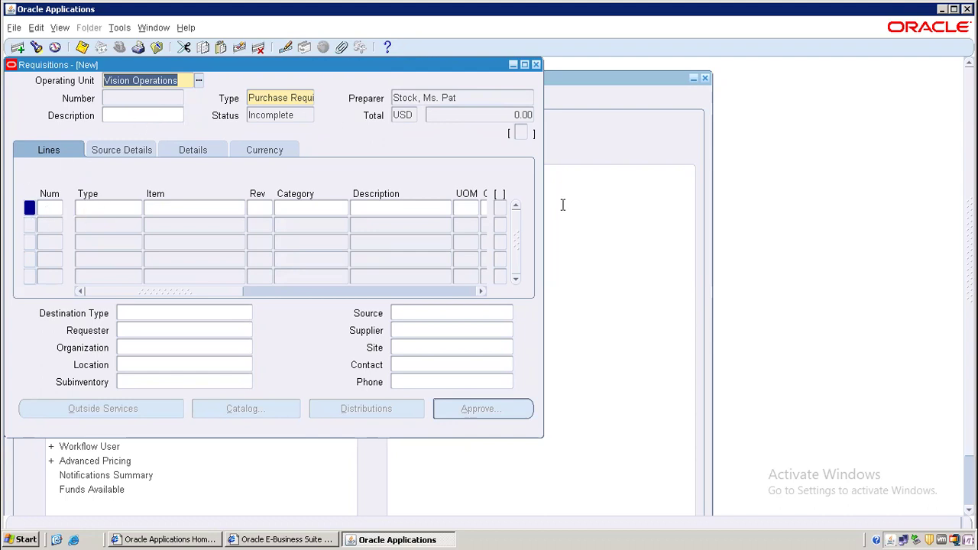
- Browse the requisition line tabs: Items, Source Details and Currency
left_click(98, 152)
left_click(46, 153)
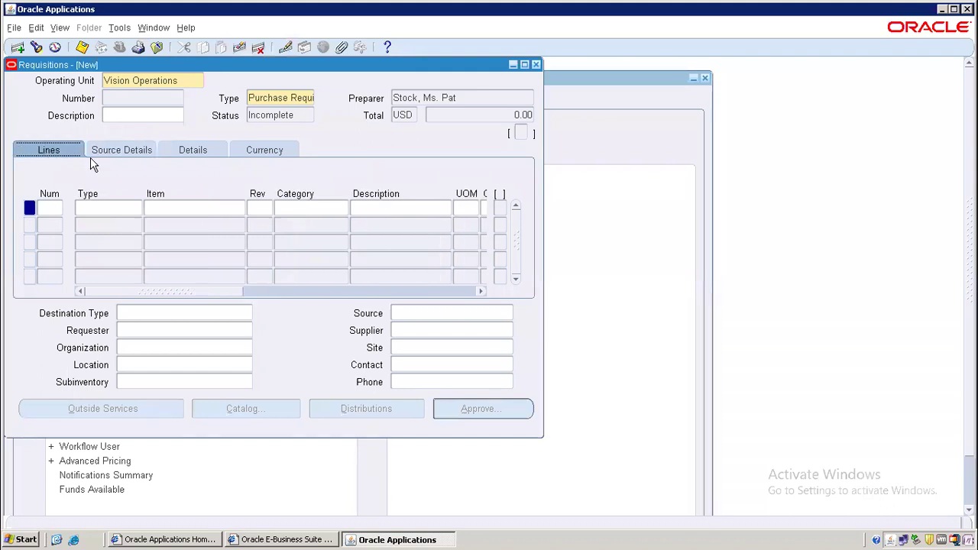
left_click(120, 151)
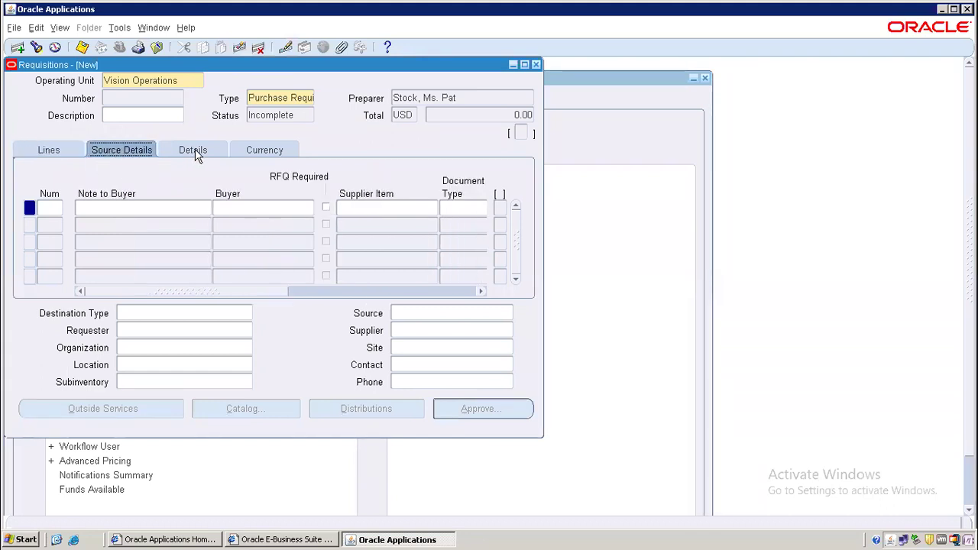
left_click(270, 151)
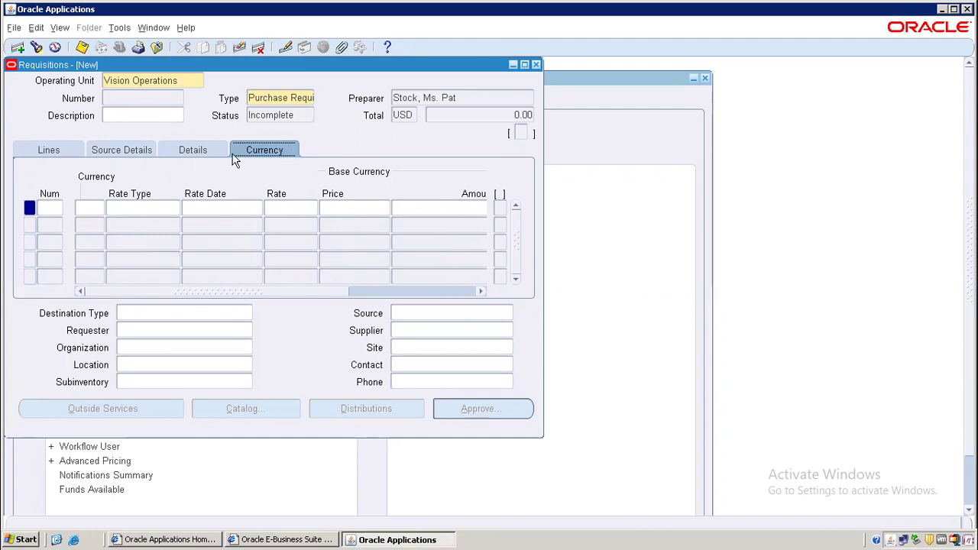
left_click(67, 152)
left_click(120, 152)
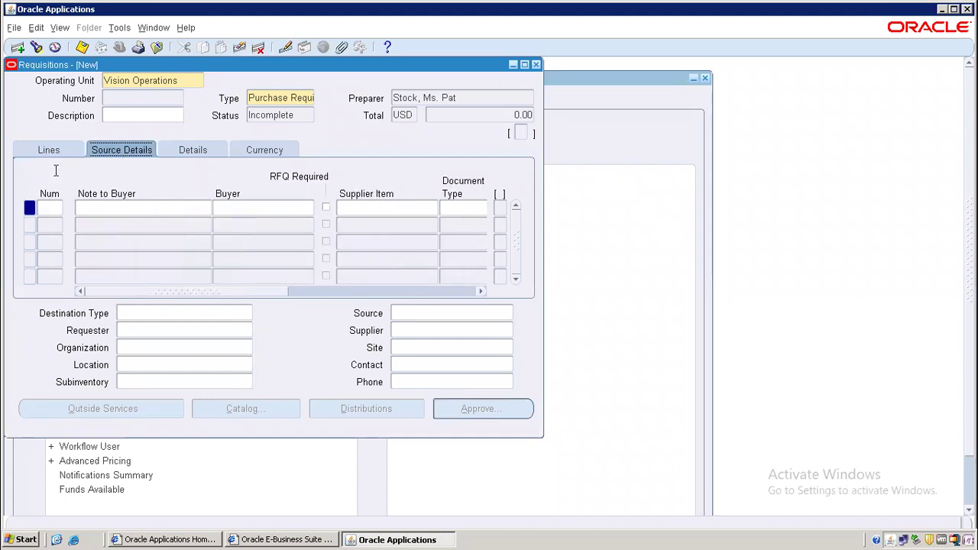
- Set the requisition Type to Purchase Requisition and start line 1 as Goods
left_click(281, 99)
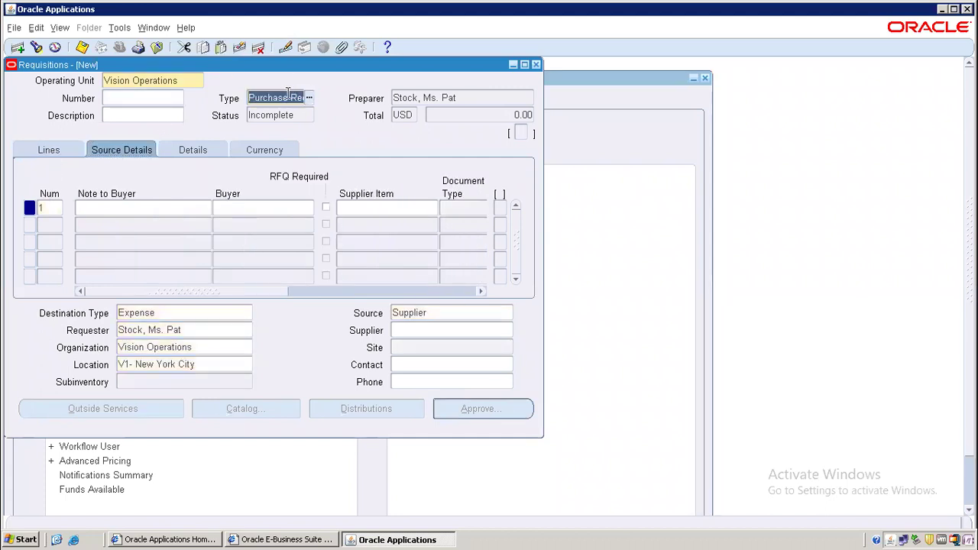
left_click(307, 99)
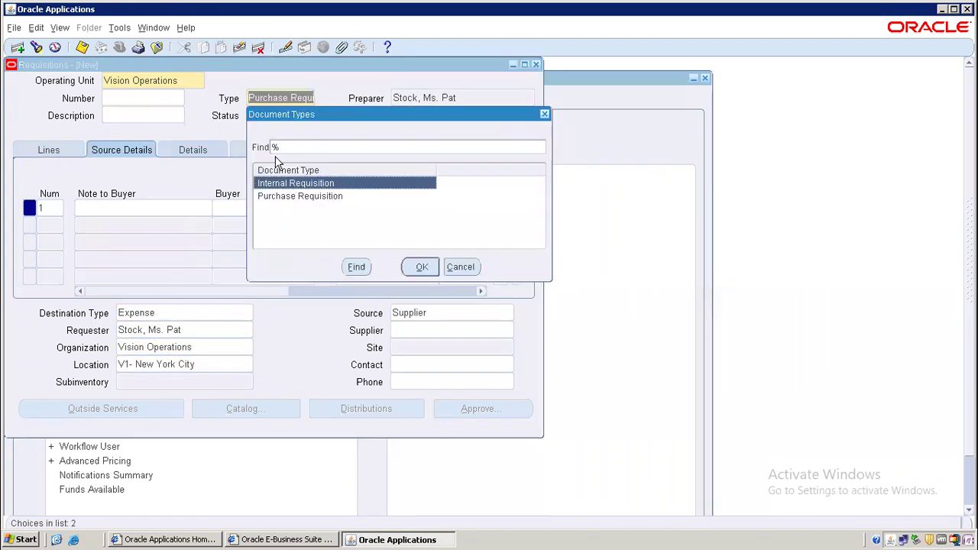
left_click(330, 196)
left_click(421, 267)
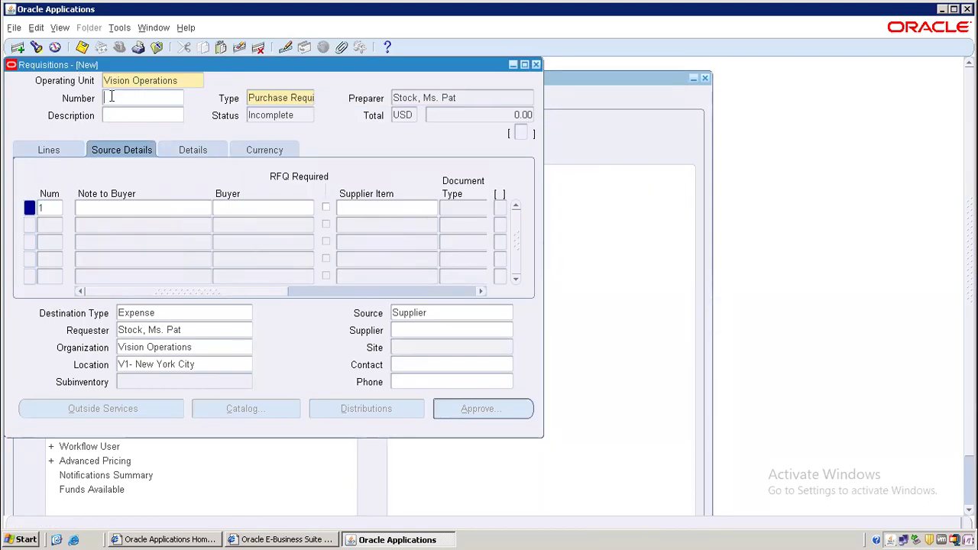
left_click(96, 204)
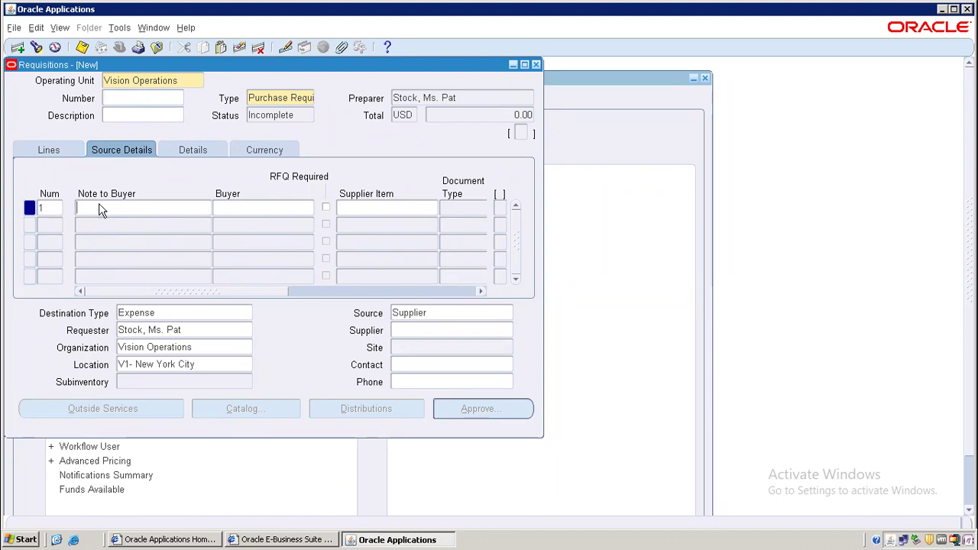
left_click(46, 149)
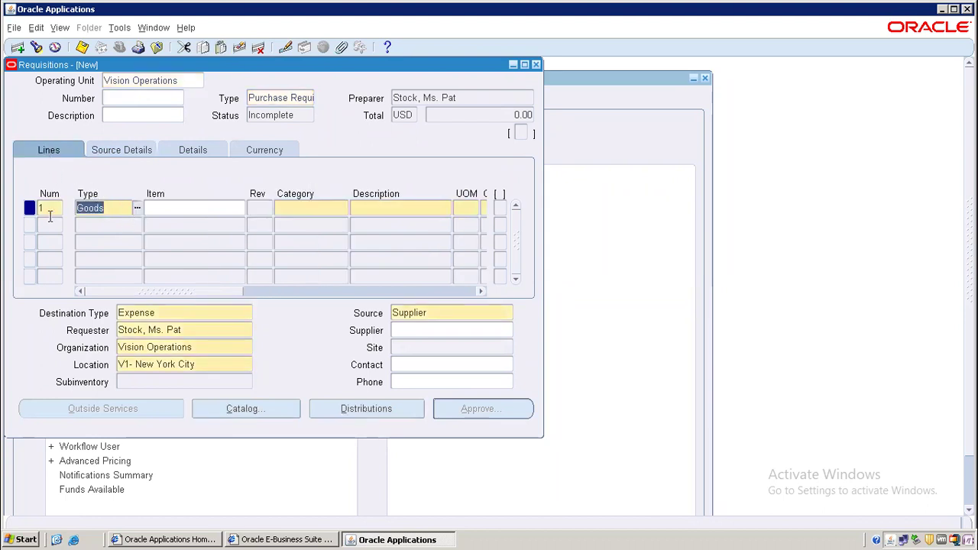
- Give line 1 item SAK001 and a price of 15
left_click(195, 206)
type("SAK%")
key("Tab")
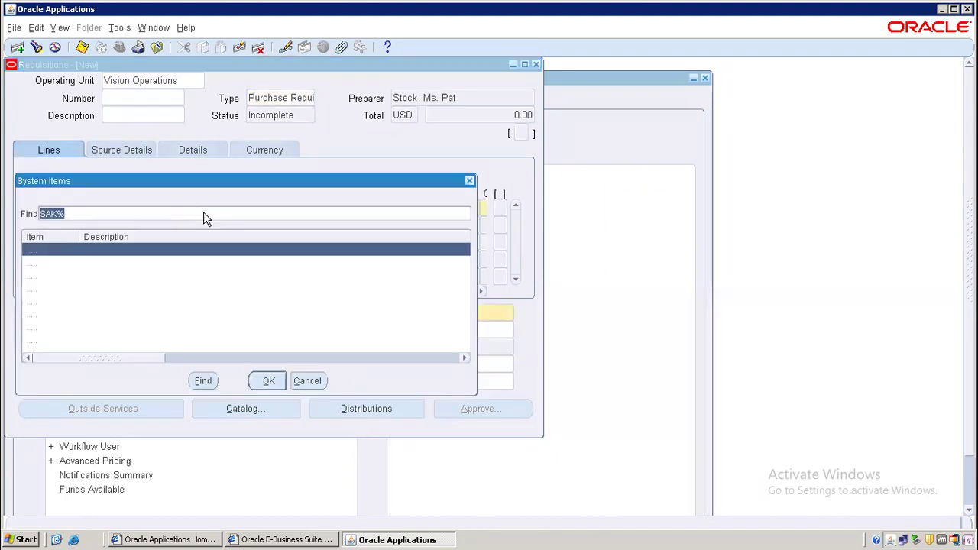
key("Return")
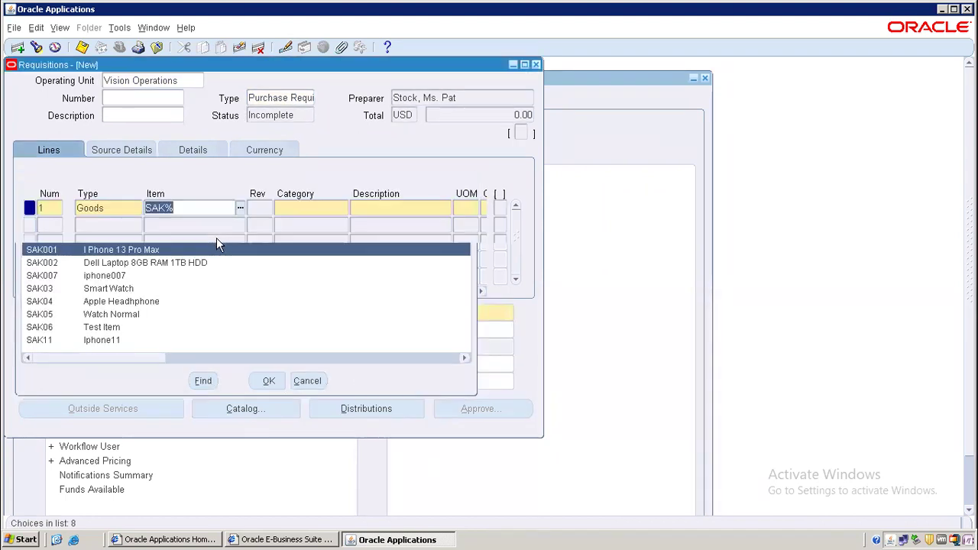
key("Tab")
key("Tab")
key("Tab")
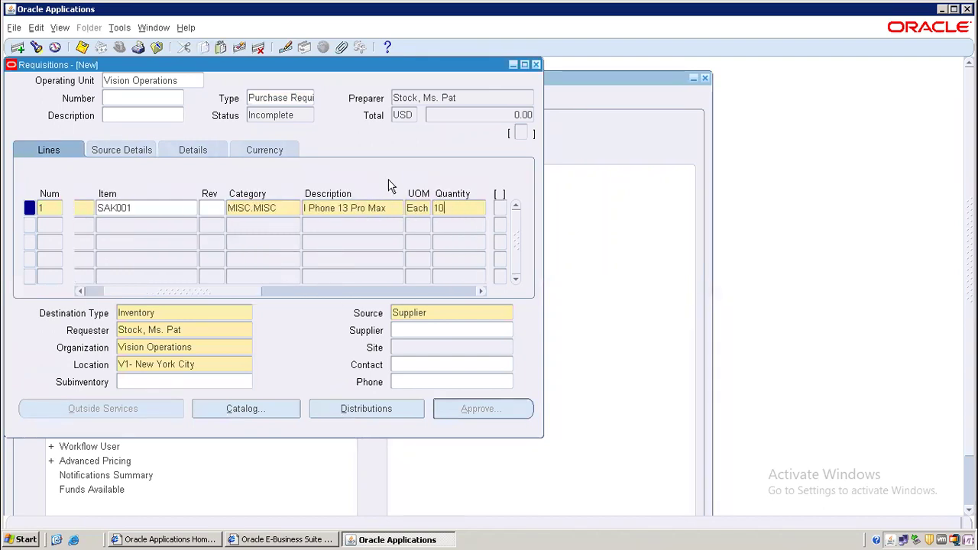
key("Tab")
type("1")
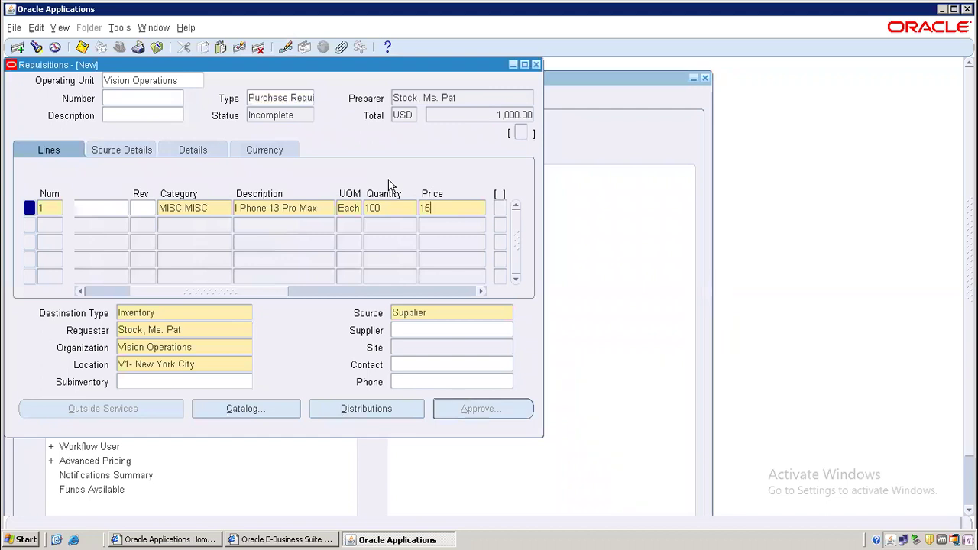
key("Tab")
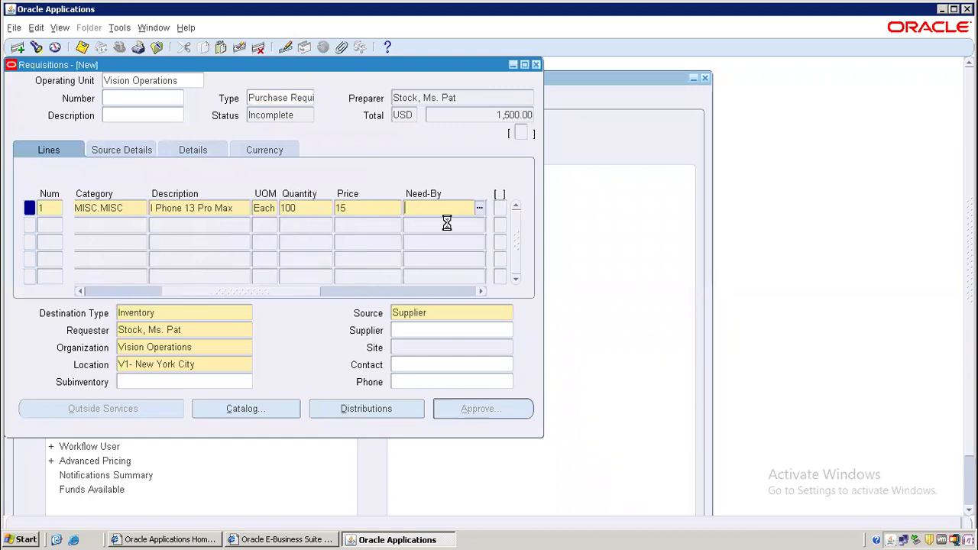
- Set need-by date 28-JUL-2022 and save the requisition as 19106
key("ctrl+l")
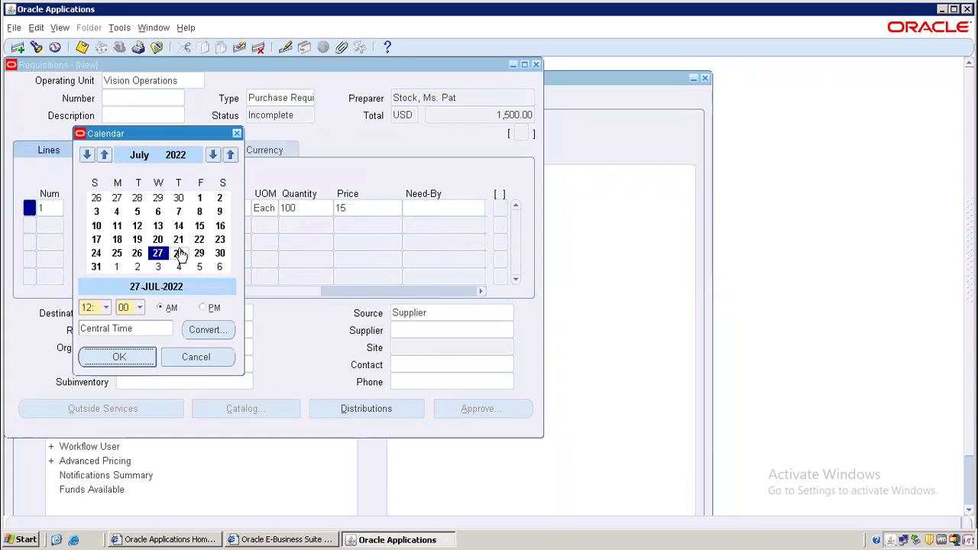
left_click(181, 254)
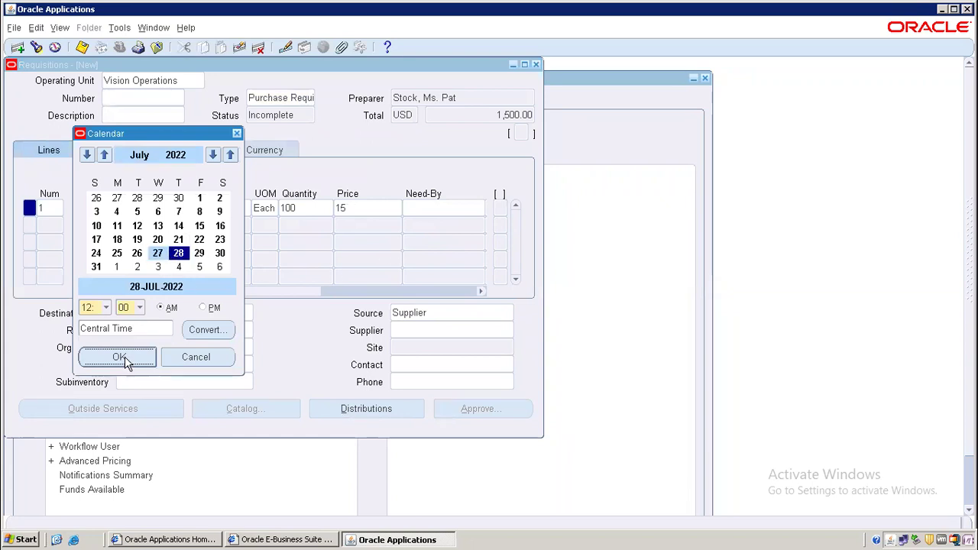
left_click(124, 357)
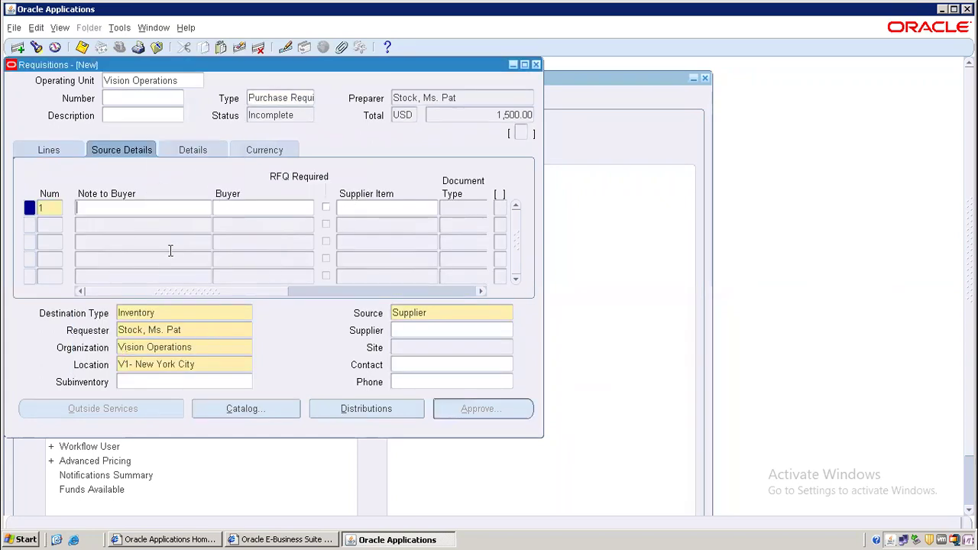
left_click(82, 47)
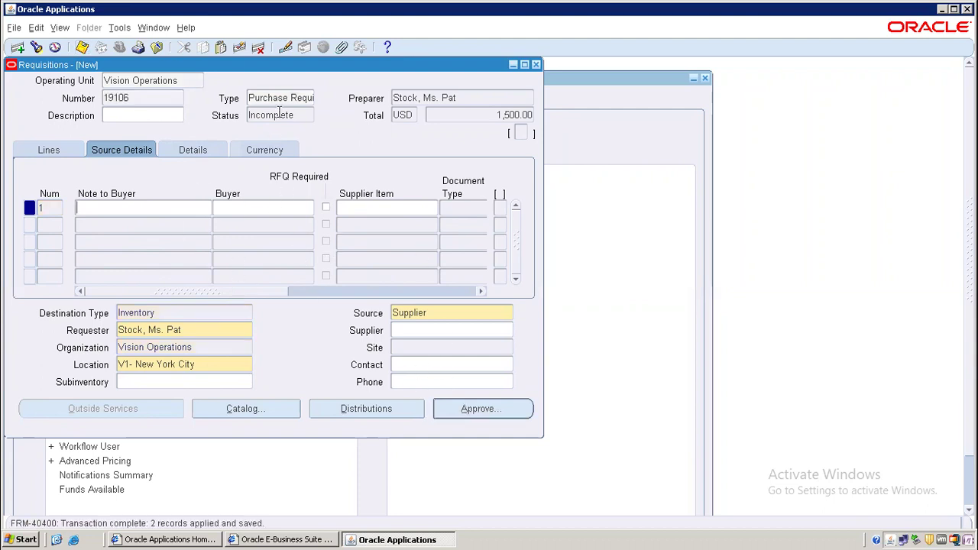
left_click(136, 93)
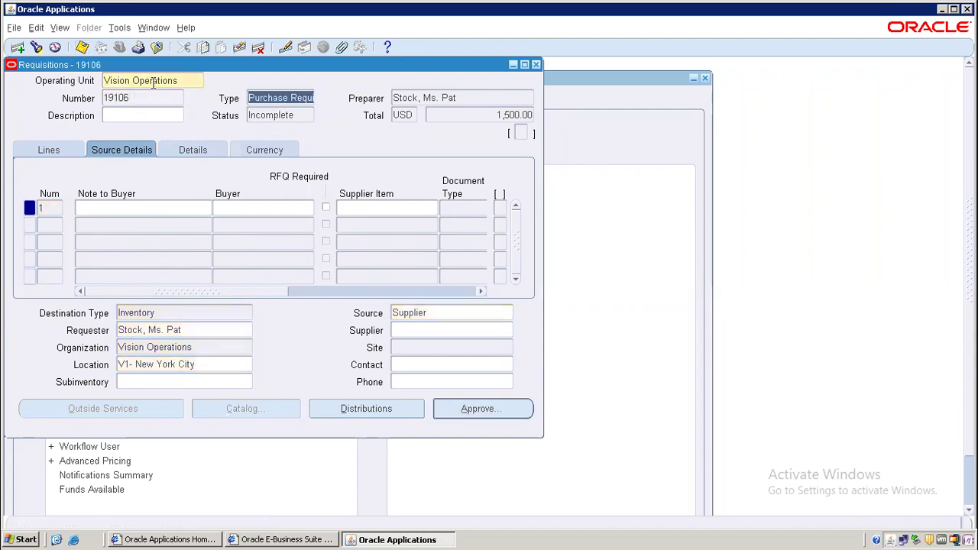
- Minimize the Oracle Applications window and both browser windows
left_click(943, 9)
left_click(945, 10)
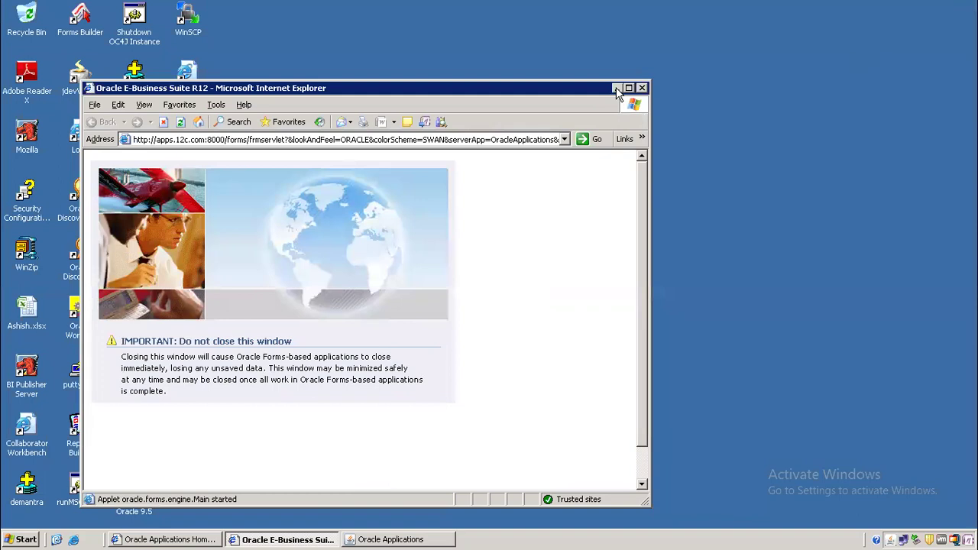
left_click(617, 88)
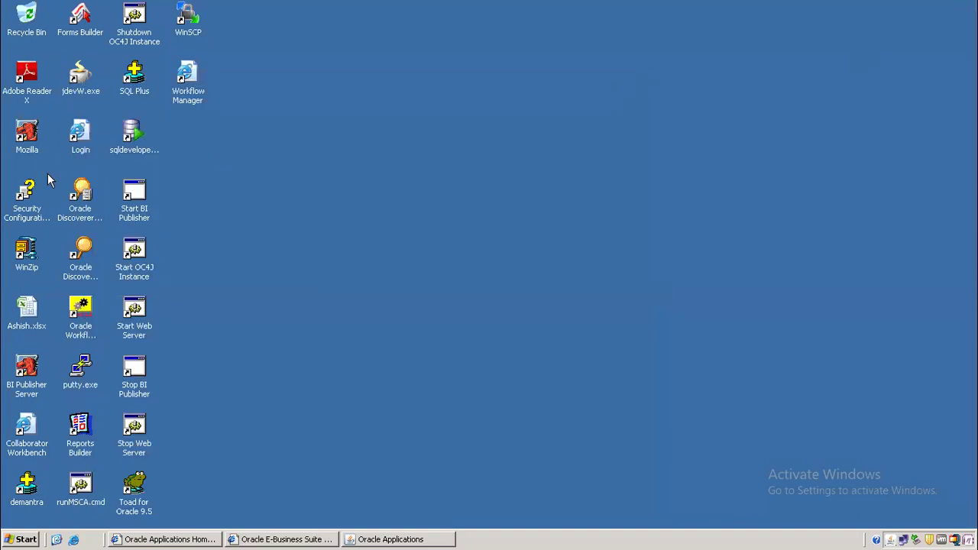
- Open Ashish.xlsx maximized and enter the label PR in Sheet2 cell A13
double_click(23, 319)
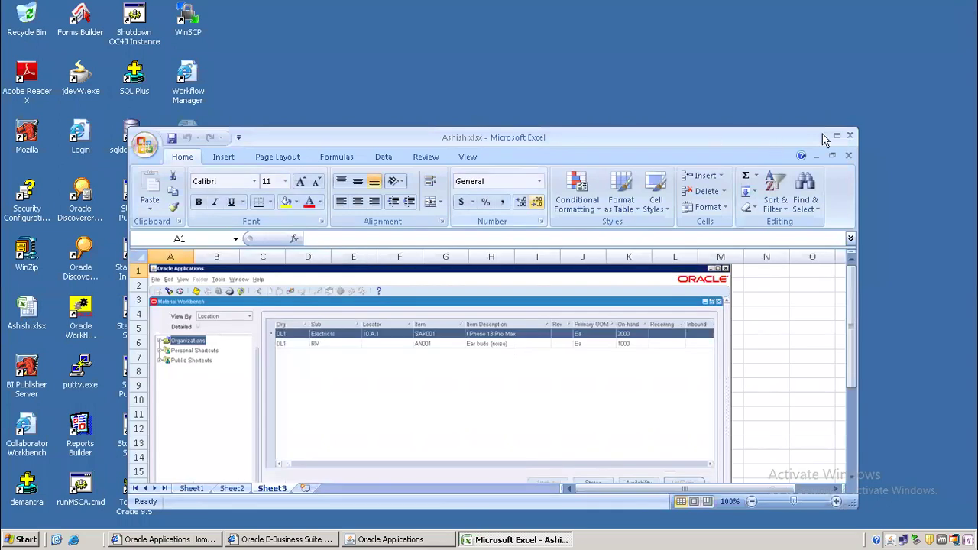
left_click(836, 135)
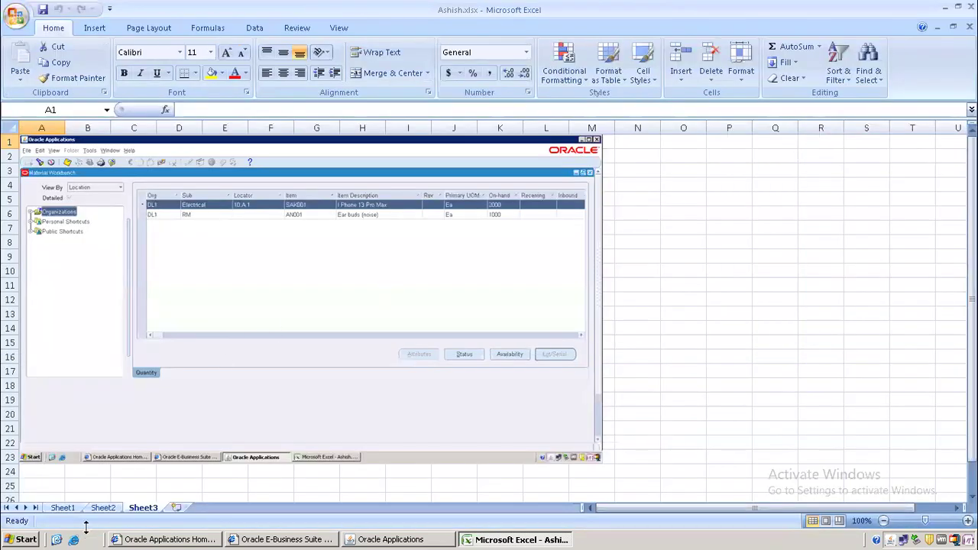
left_click(102, 507)
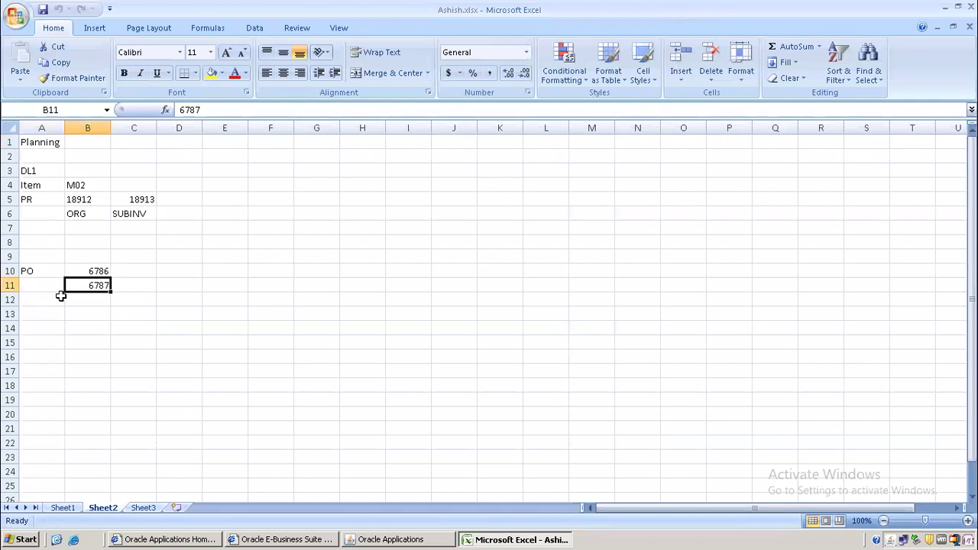
left_click(40, 315)
type("P")
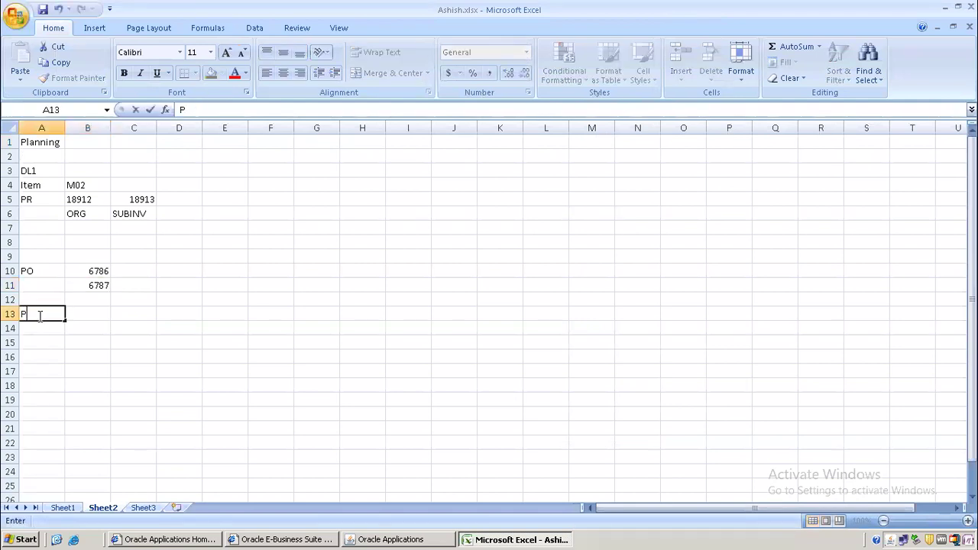
type("R")
key("Tab")
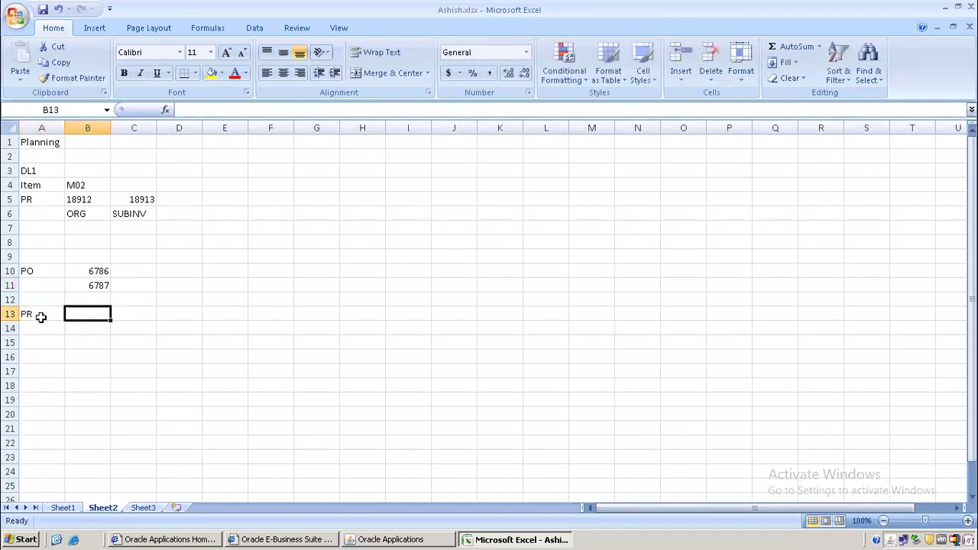
- Copy requisition number 19106 from Oracle into cell B13, then return to Oracle
left_click(380, 537)
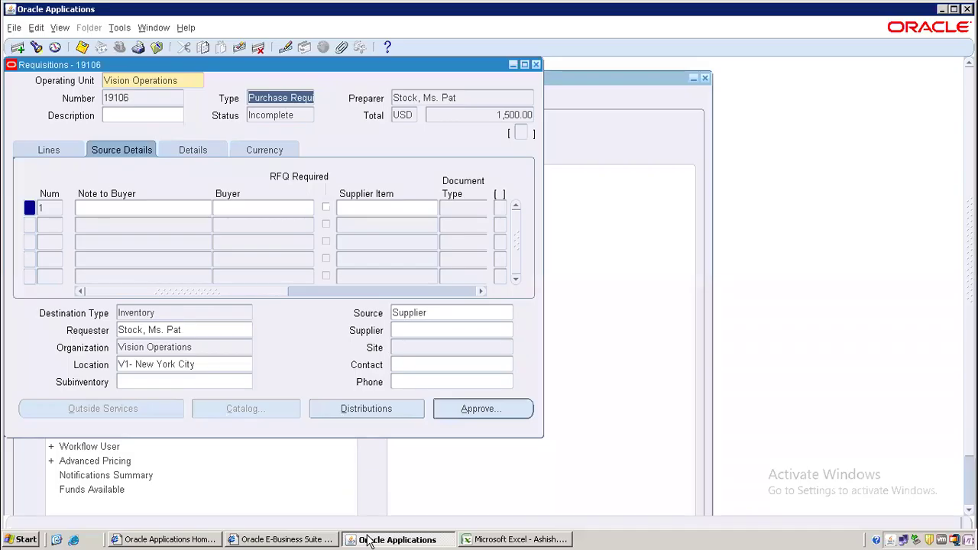
double_click(133, 97)
key("ctrl+c")
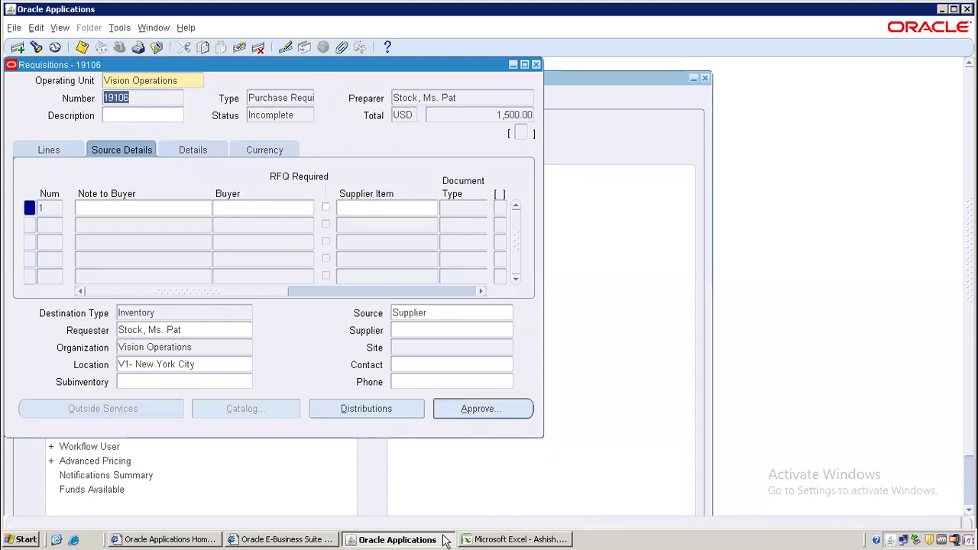
left_click(486, 539)
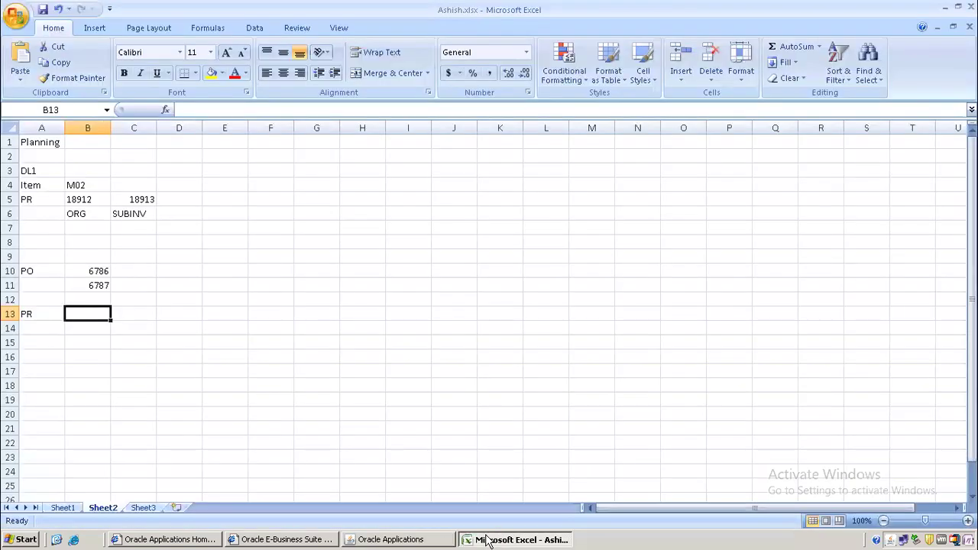
key("ctrl+v")
left_click(85, 330)
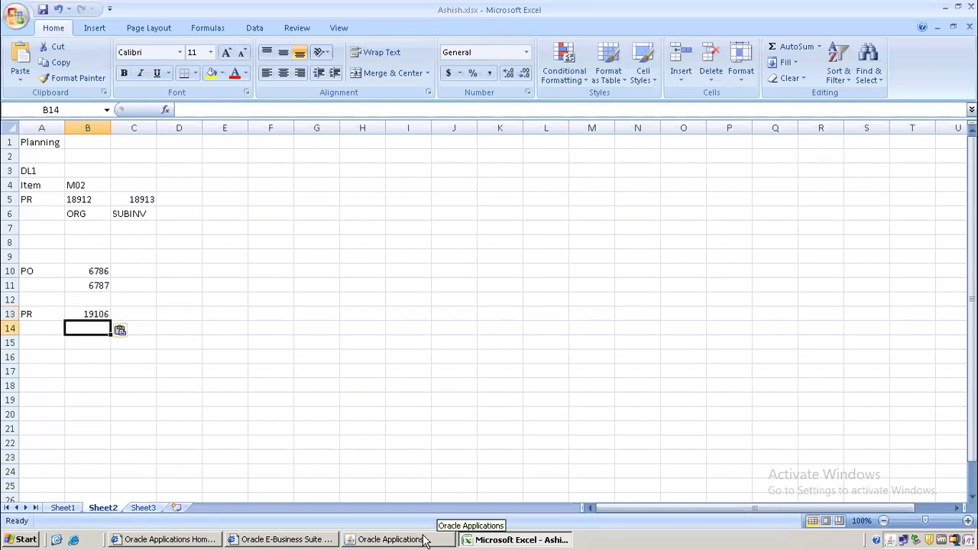
left_click(430, 538)
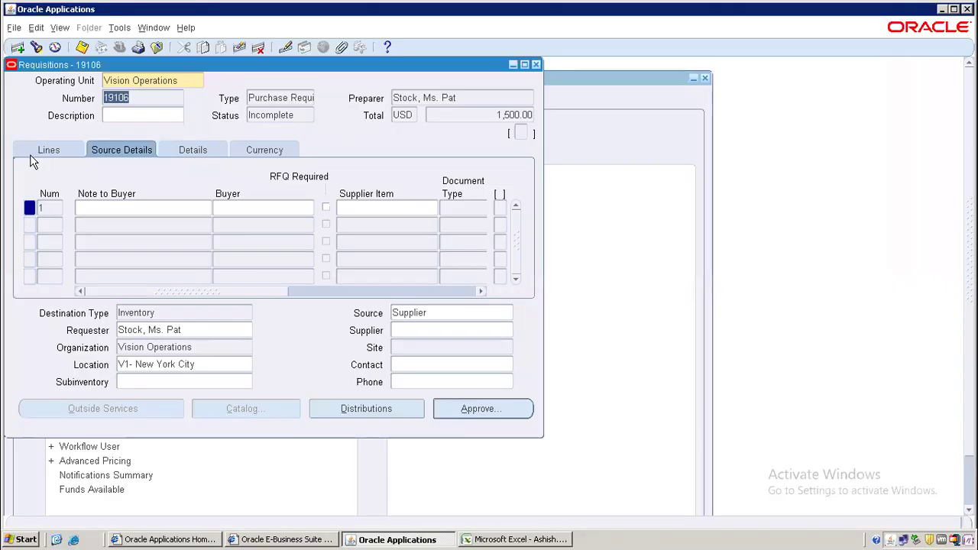
- Approve requisition 19106 with Submit for Approval checked
left_click(45, 150)
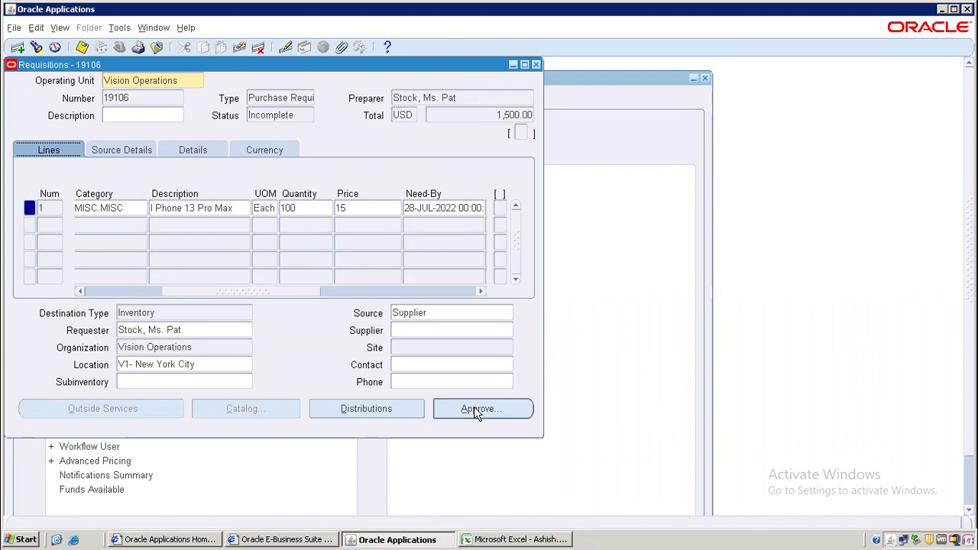
left_click(473, 410)
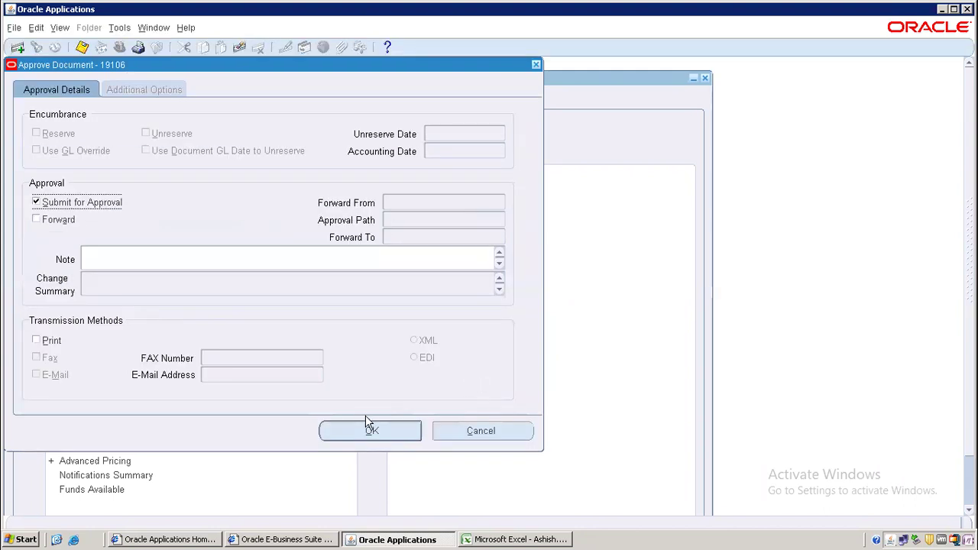
left_click(370, 431)
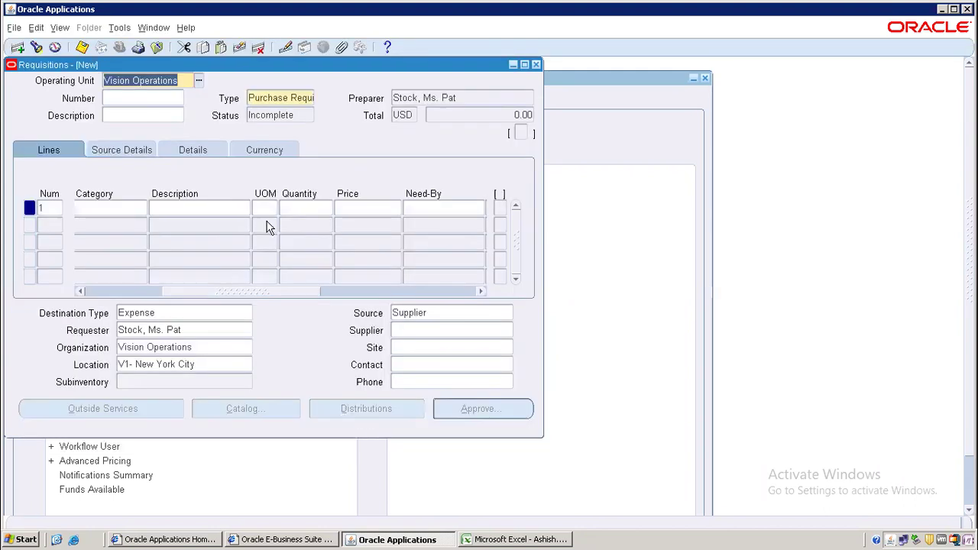
- Find requisition 19106 in Requisition Summary and verify Approved status, USD 1,500.00
left_click(536, 64)
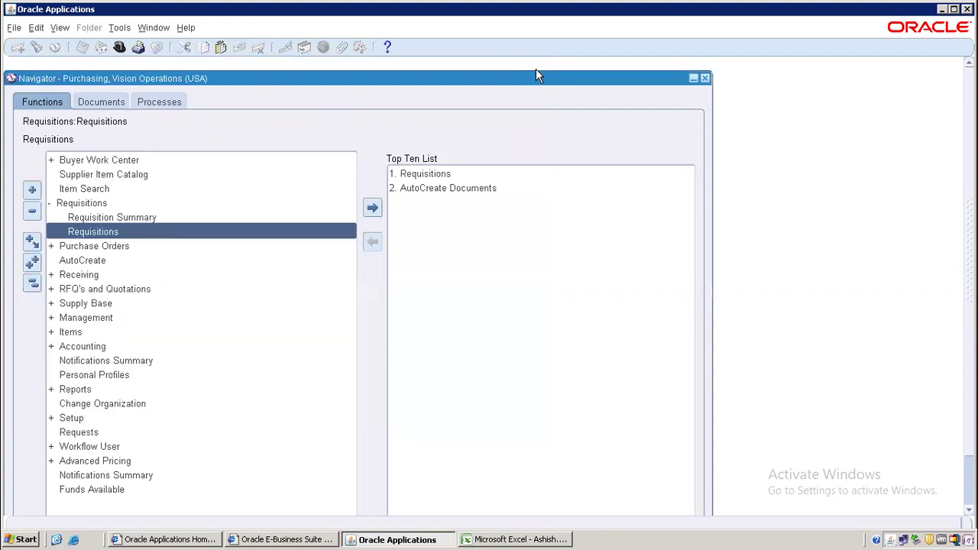
double_click(89, 218)
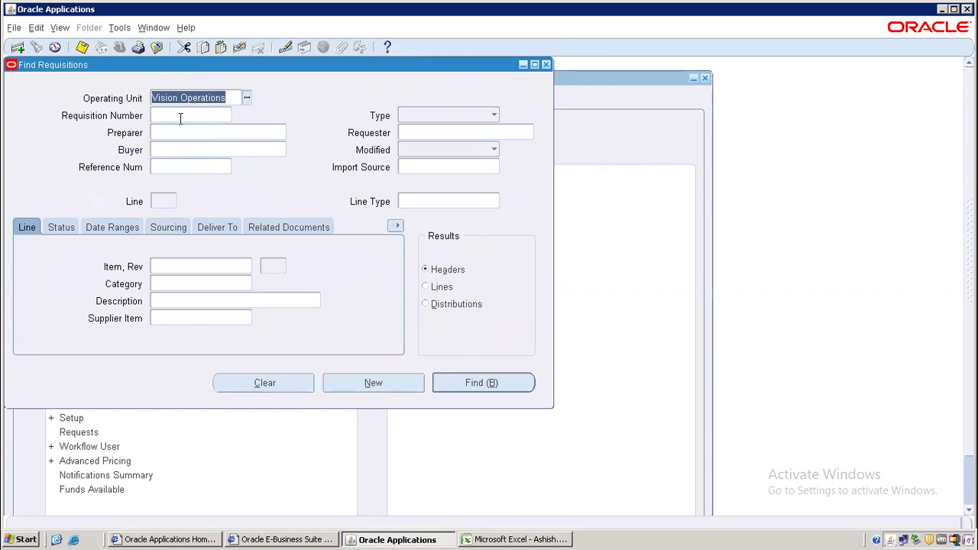
left_click(180, 116)
type("19106")
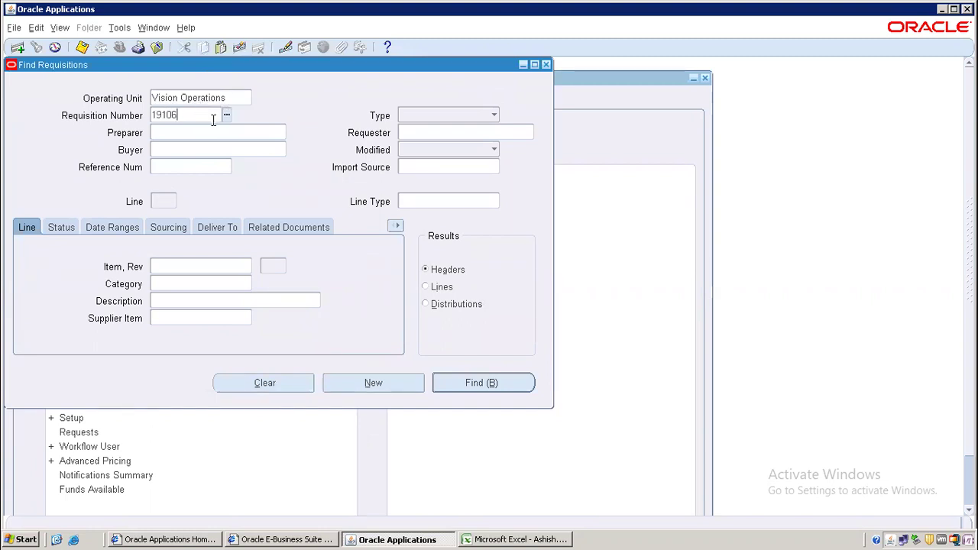
left_click(482, 383)
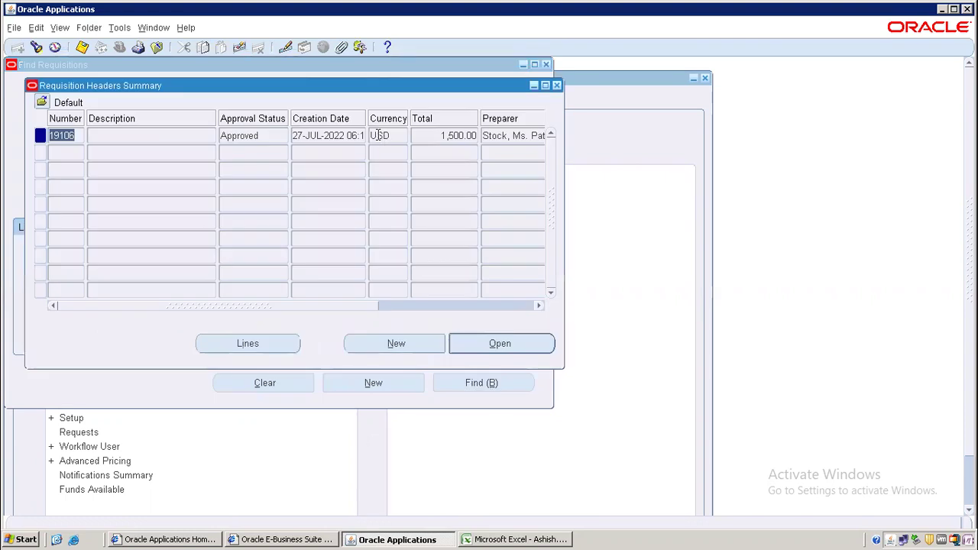
left_click(264, 136)
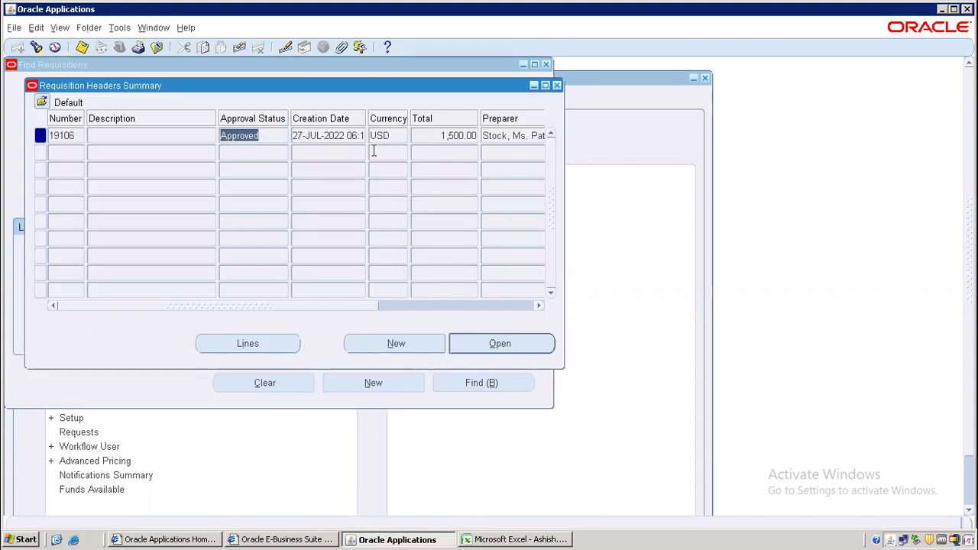
left_click_drag(163, 309, 360, 309)
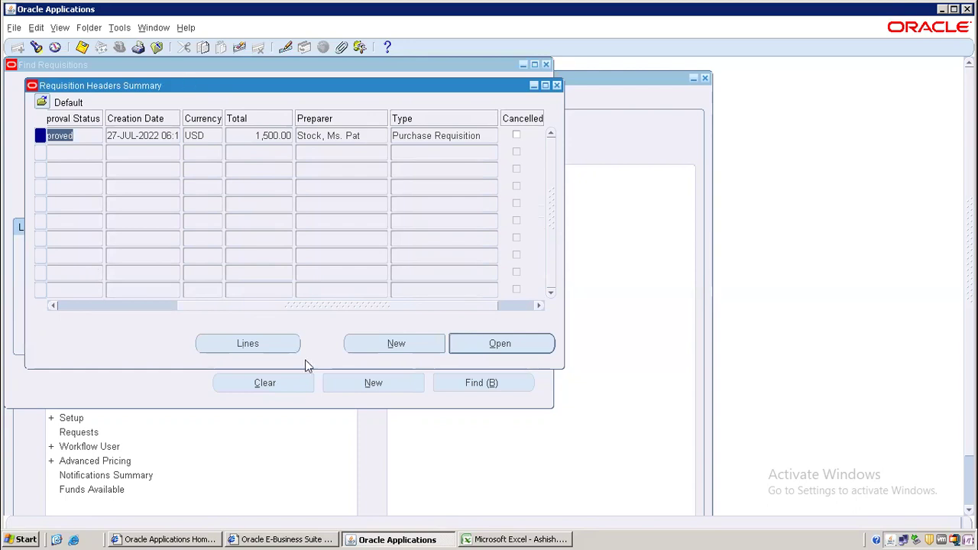
left_click(119, 27)
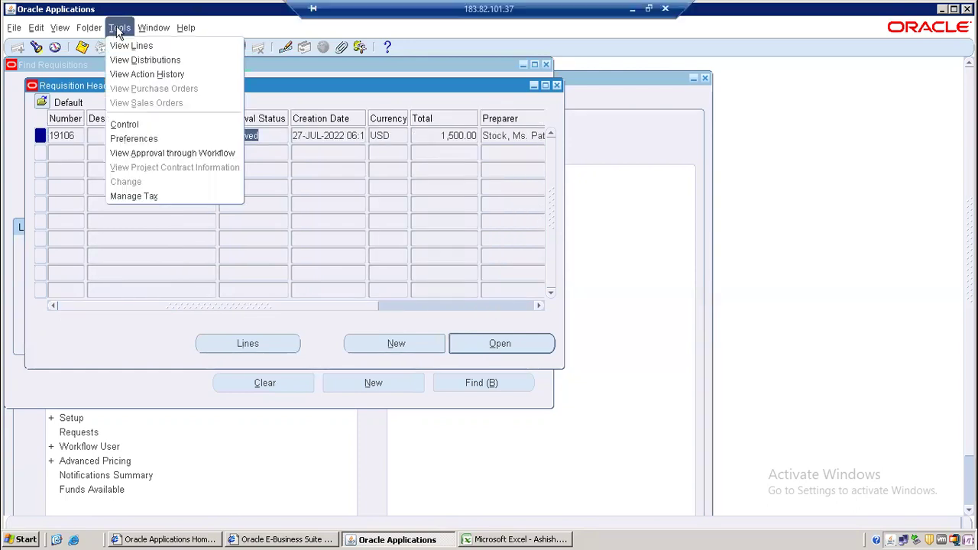
- Review 19106's Submit and Approve action history, then close back to Find Requisitions
left_click(133, 72)
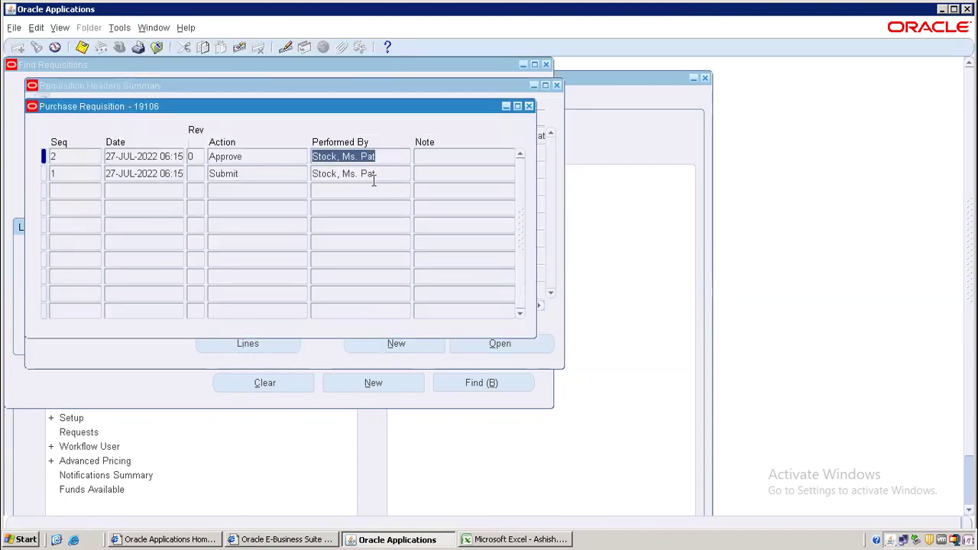
left_click(273, 156)
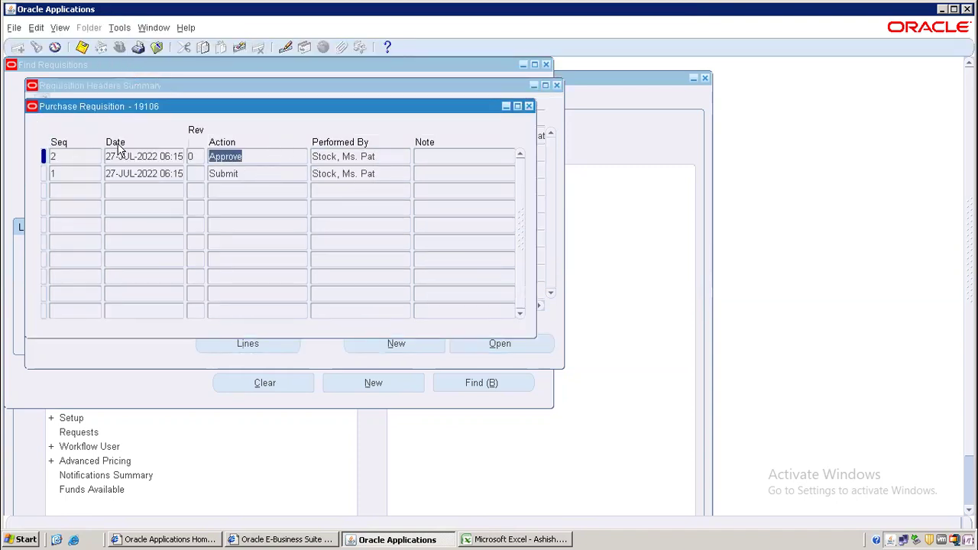
left_click(339, 172)
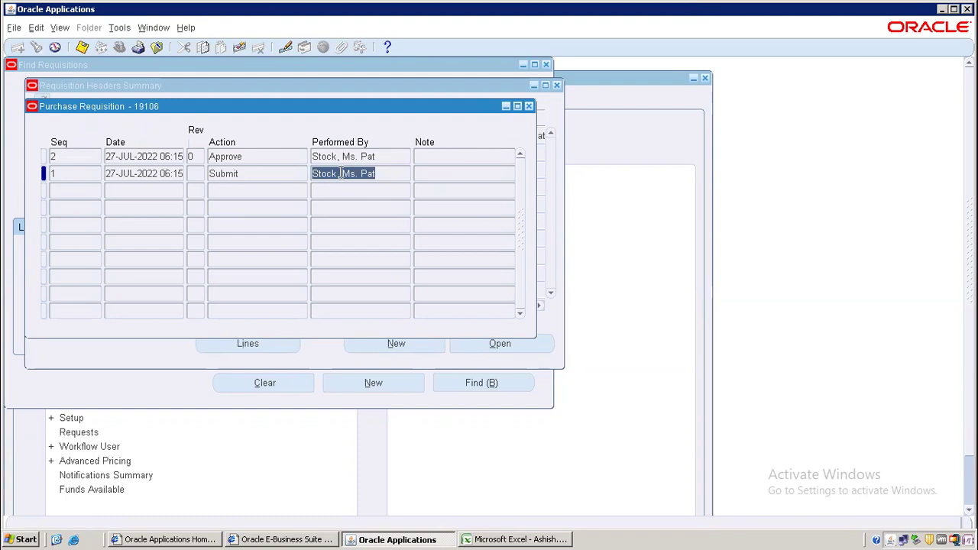
left_click(268, 155)
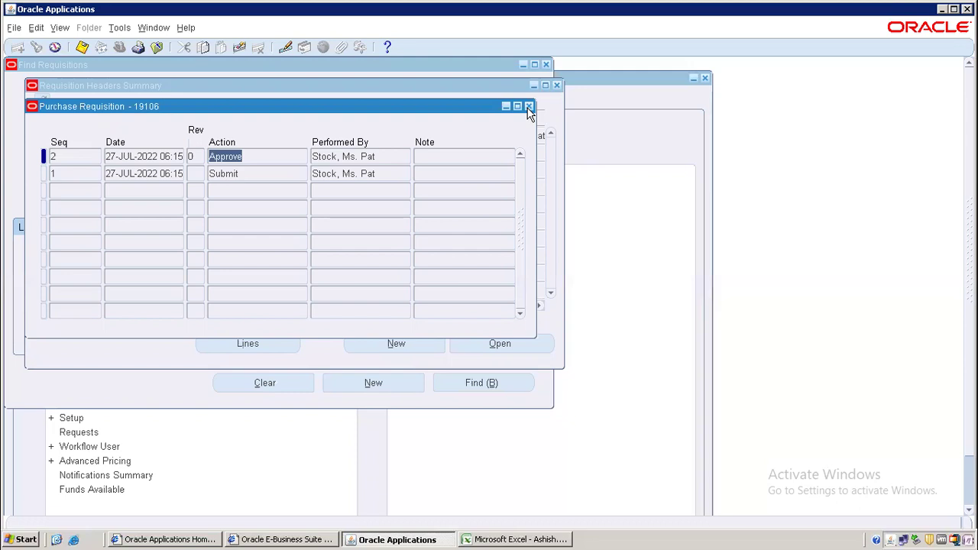
left_click(529, 108)
left_click(557, 84)
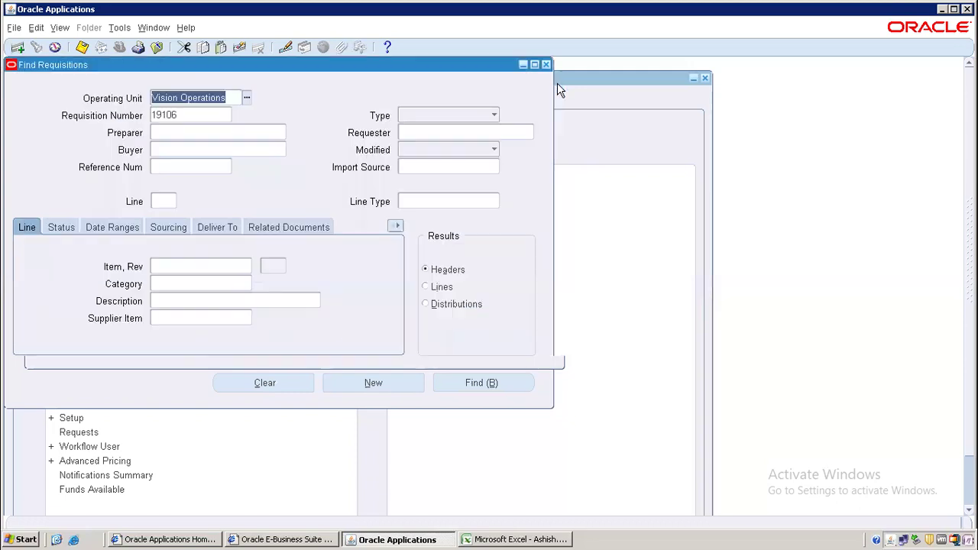
- Close Find Requisitions and navigate the Purchasing function tree to select AutoCreate
left_click(547, 66)
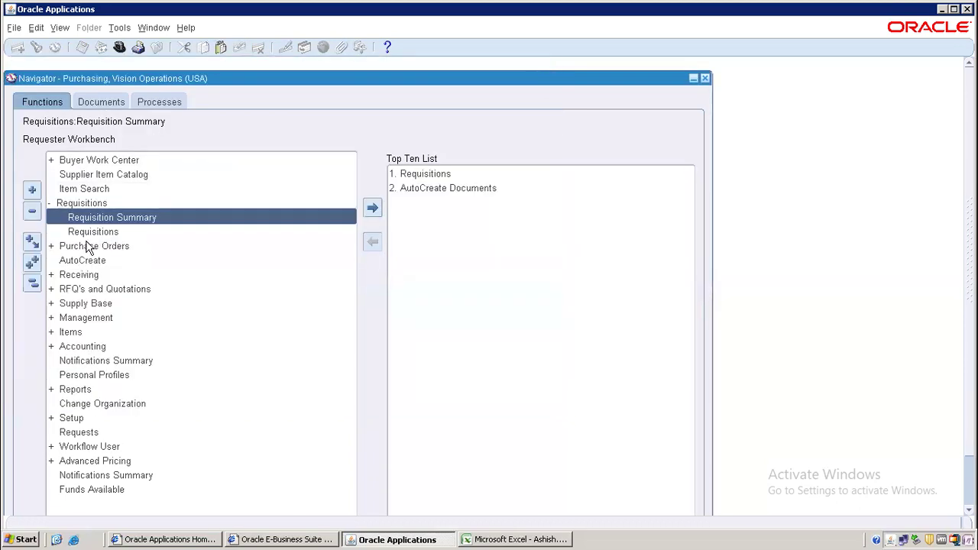
left_click(31, 284)
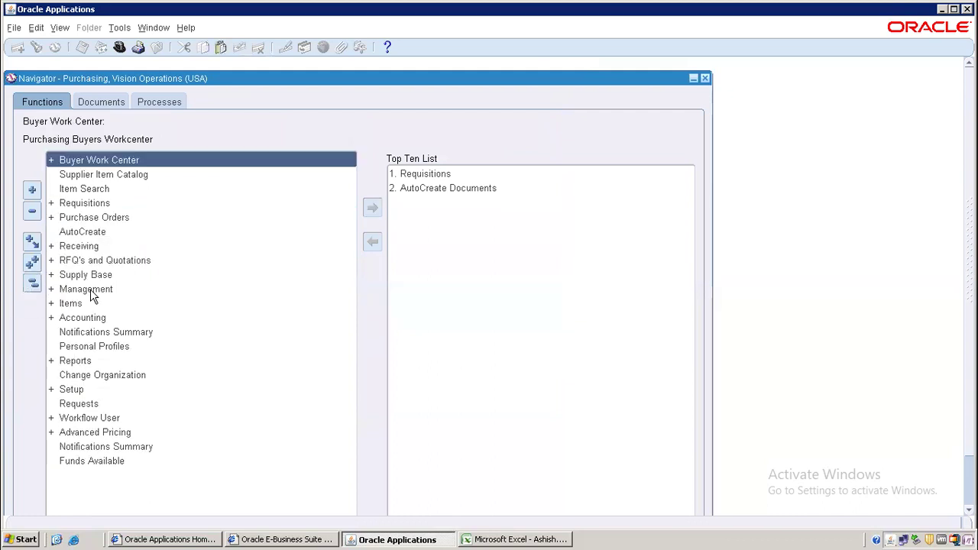
double_click(104, 203)
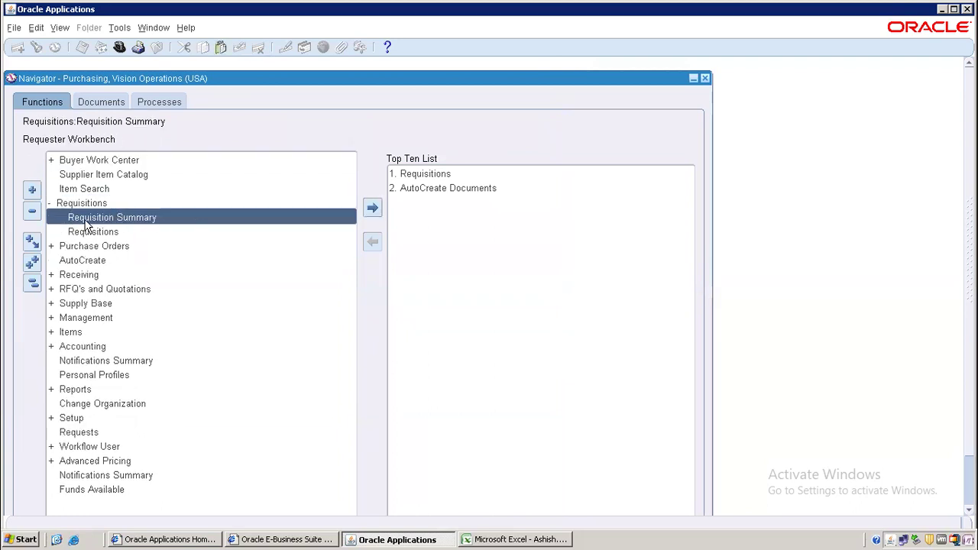
left_click(31, 283)
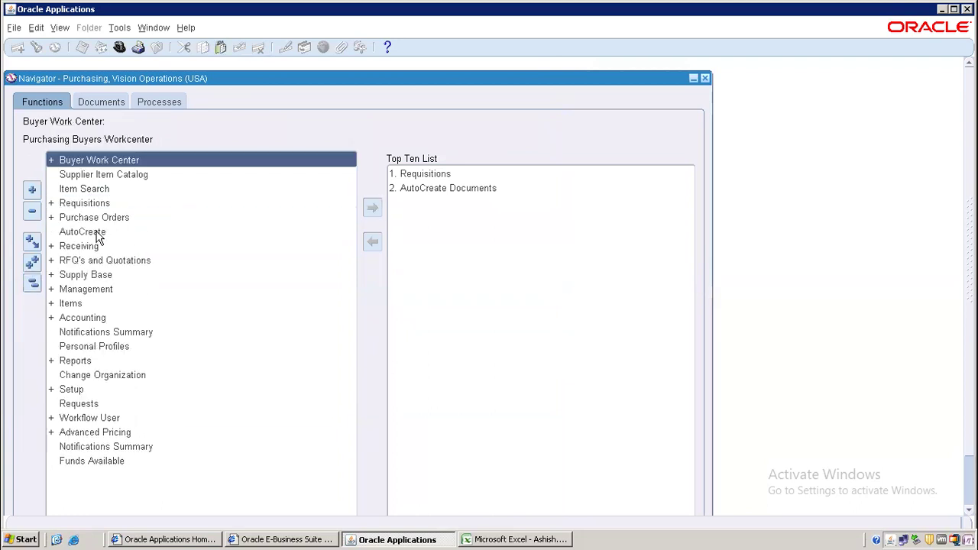
left_click(86, 219)
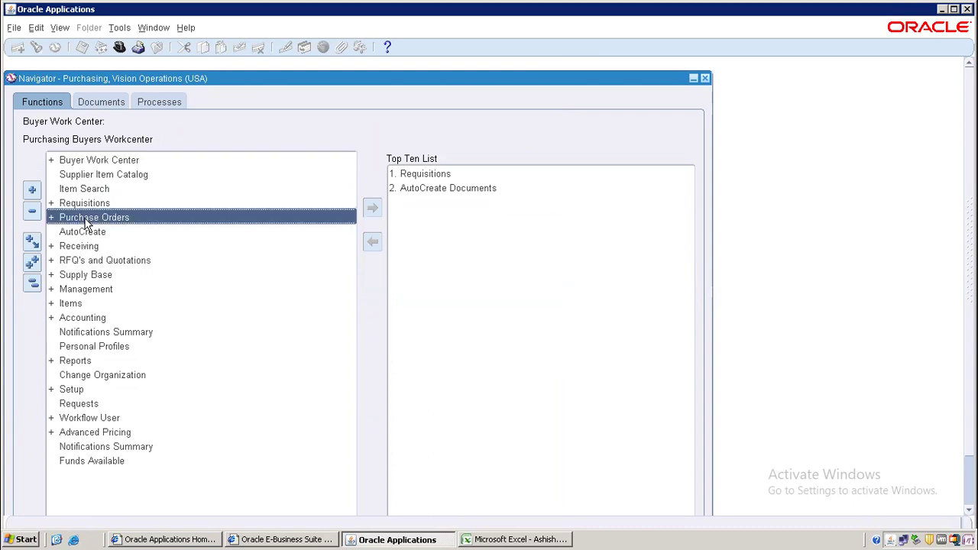
double_click(87, 219)
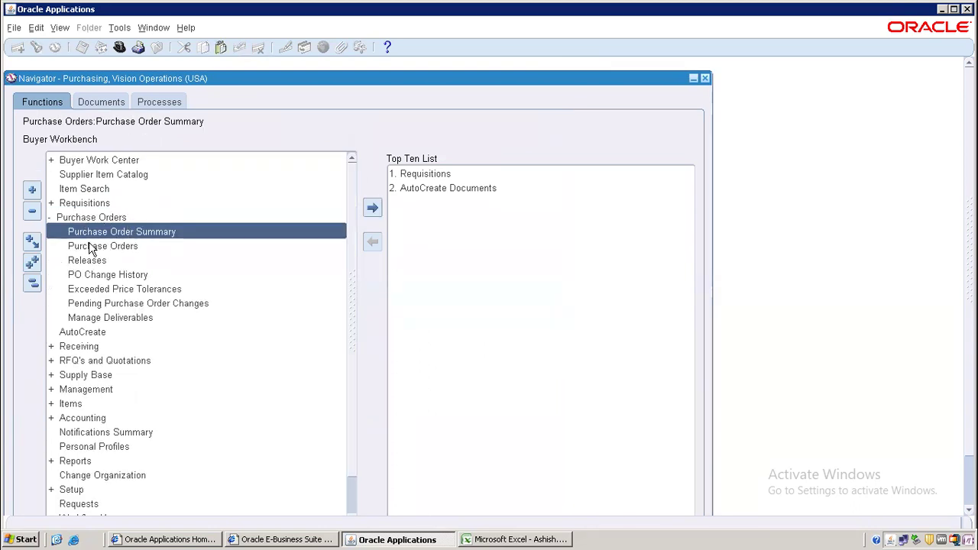
left_click(89, 247)
left_click(31, 289)
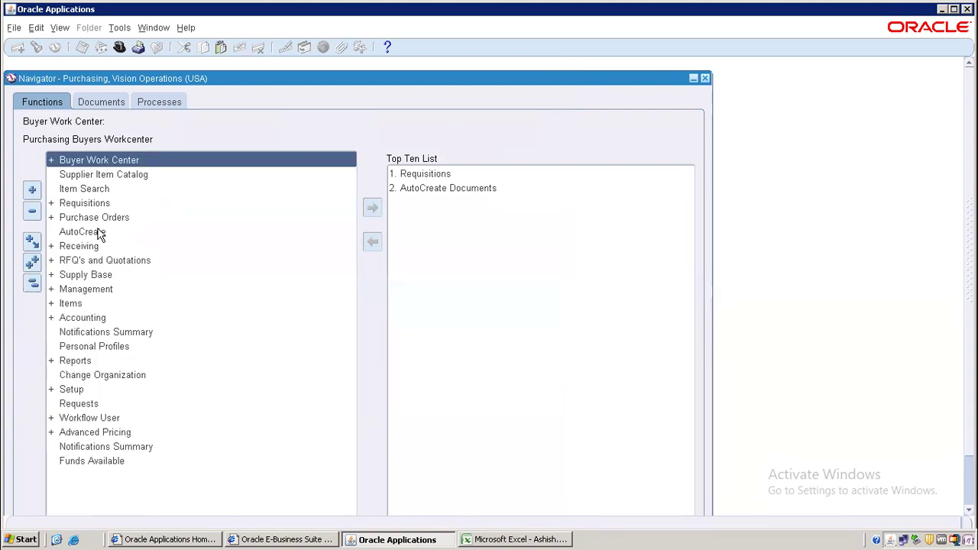
left_click(100, 233)
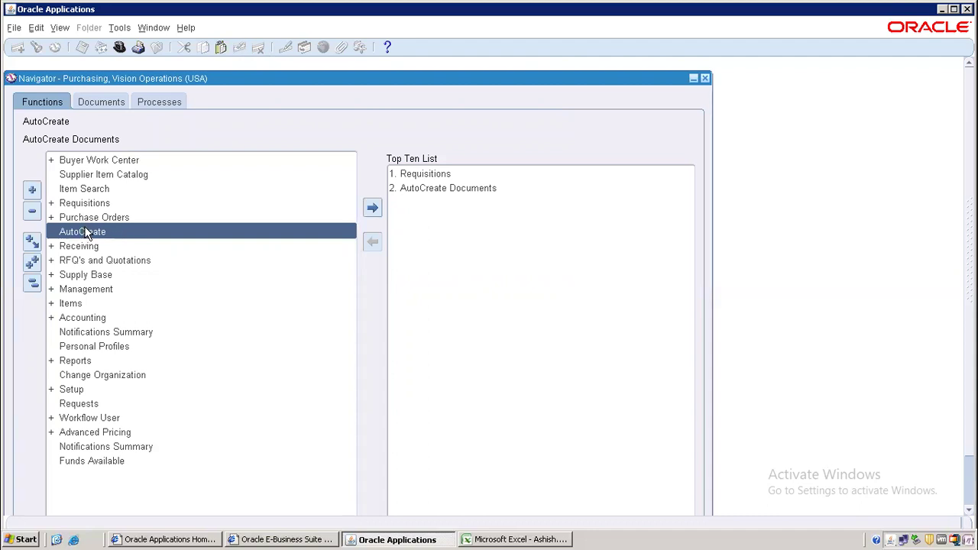
- In AutoCreate, clear the buyer filter and find the lines of requisition 19106
double_click(85, 232)
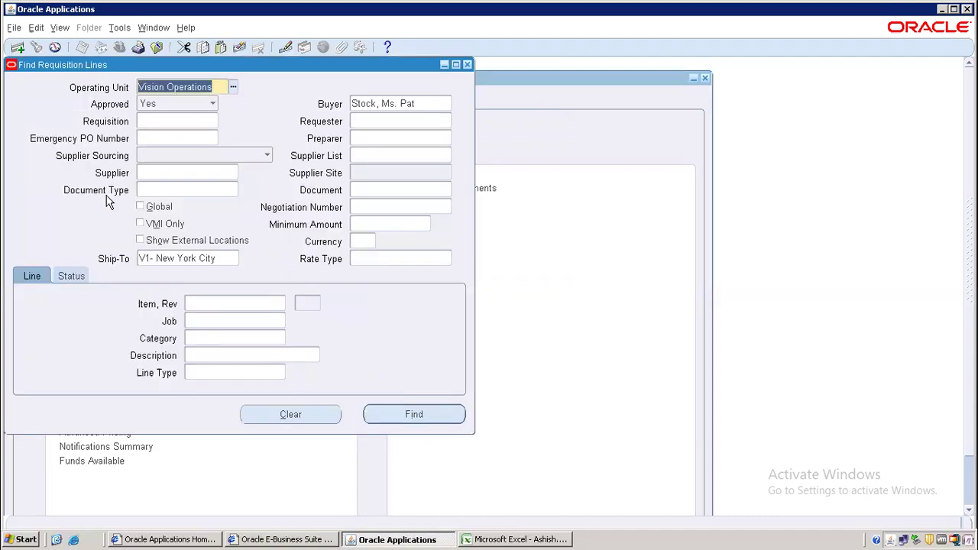
left_click(422, 104)
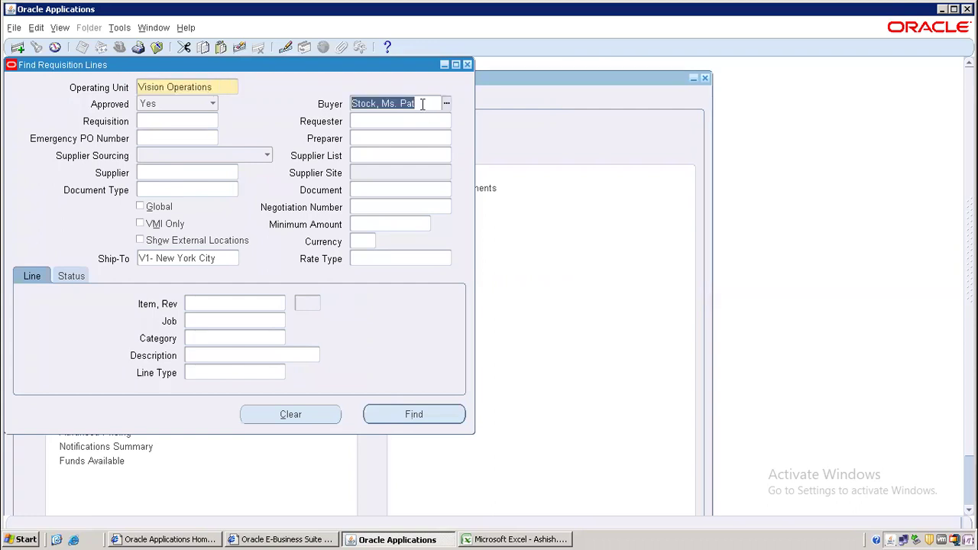
key("Delete")
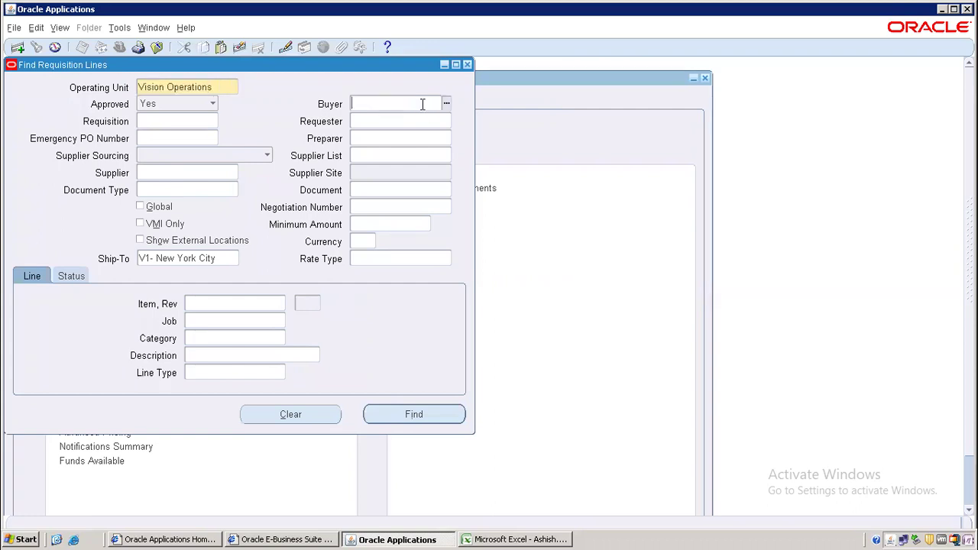
left_click(171, 121)
type("19106")
left_click(390, 415)
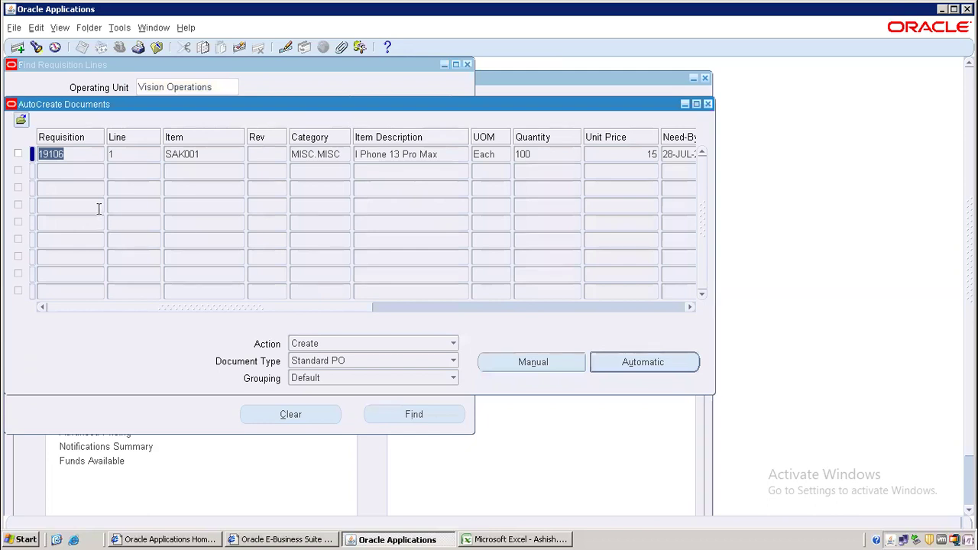
- Automatically create standard PO 6811 from the requisition line with supplier 3M Health Care
left_click(19, 153)
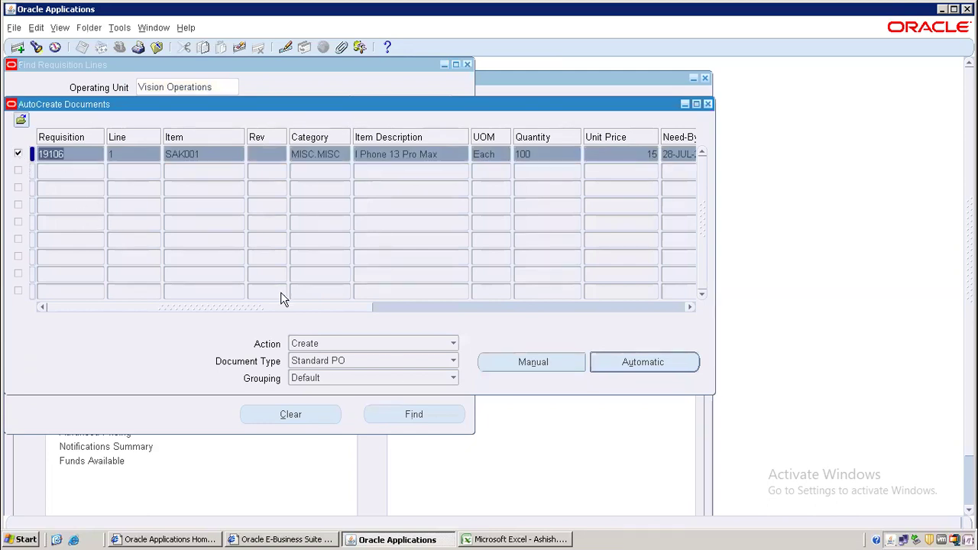
left_click(597, 365)
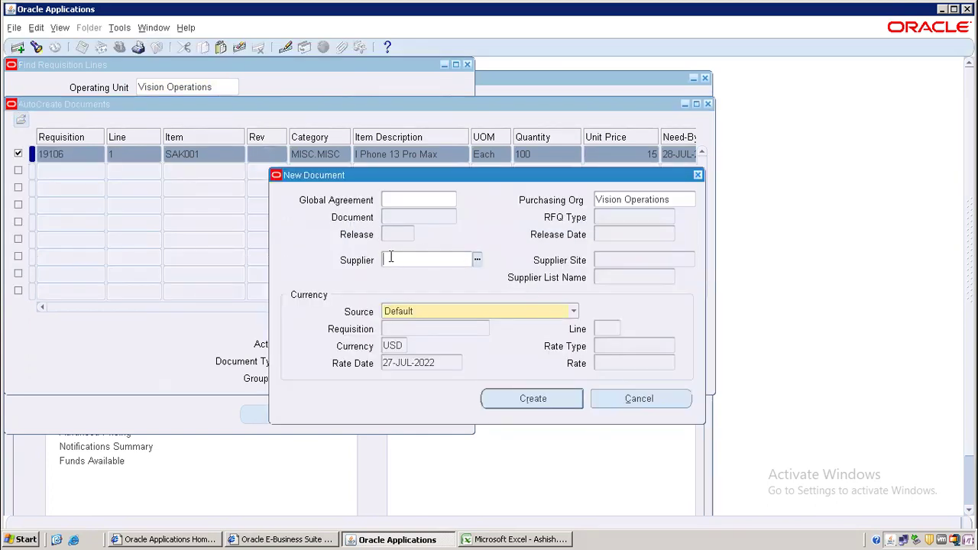
key("ctrl+l")
type("%")
key("Return")
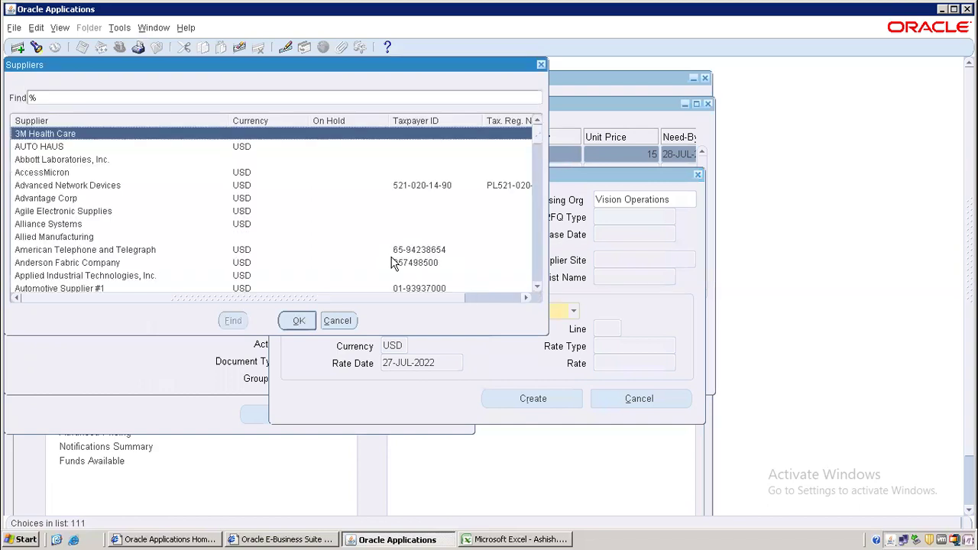
double_click(126, 189)
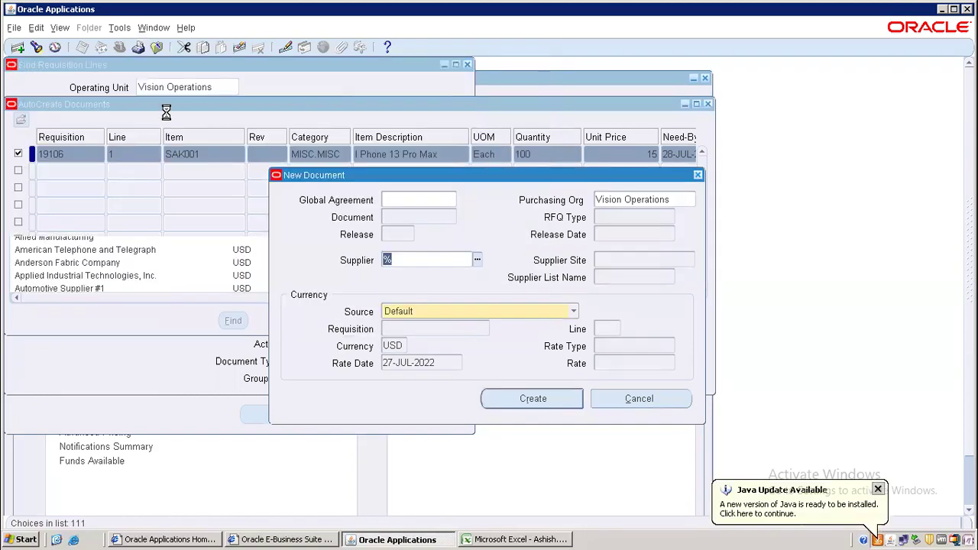
key("Return")
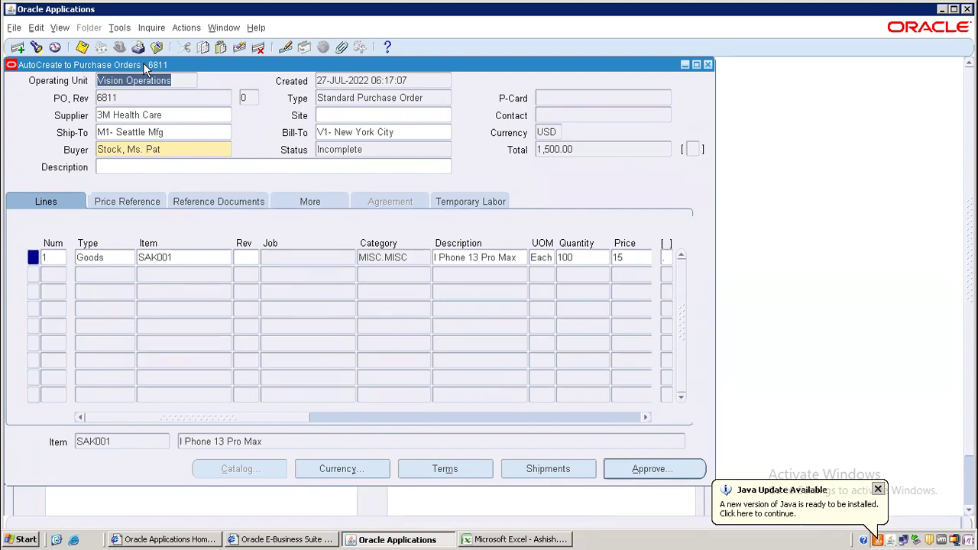
- Copy PO number 6811 into Excel cell B14 under requisition 19106, then return to Oracle
left_click(151, 100)
key("ctrl+c")
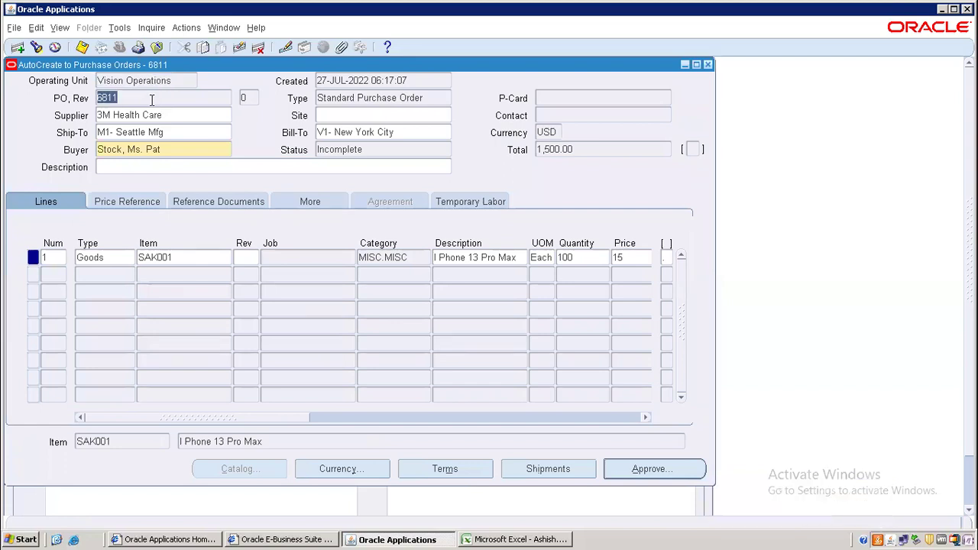
left_click(519, 539)
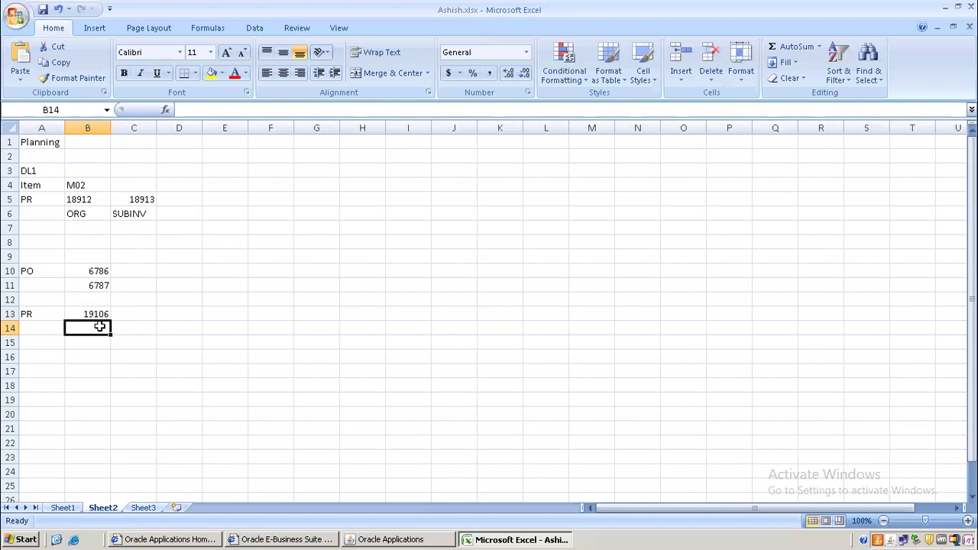
key("ctrl+v")
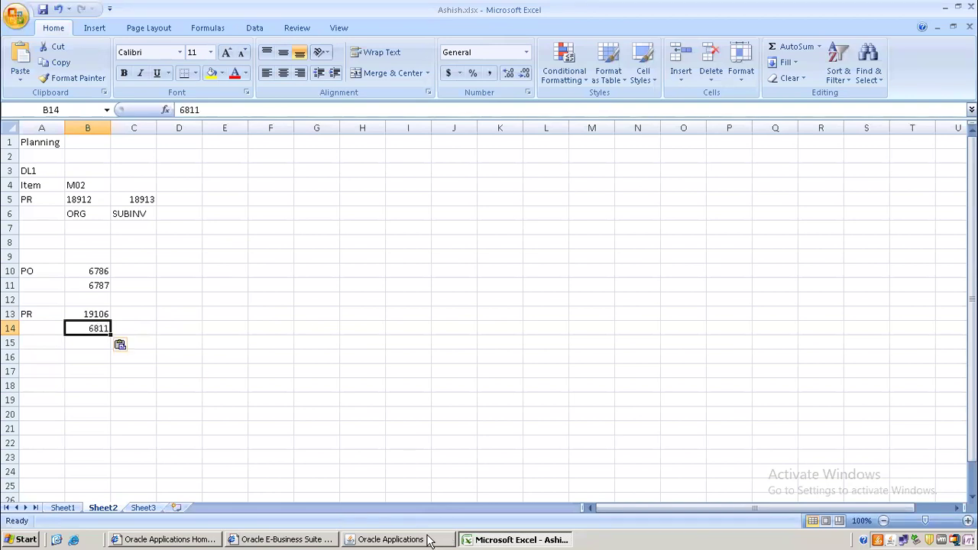
left_click(367, 536)
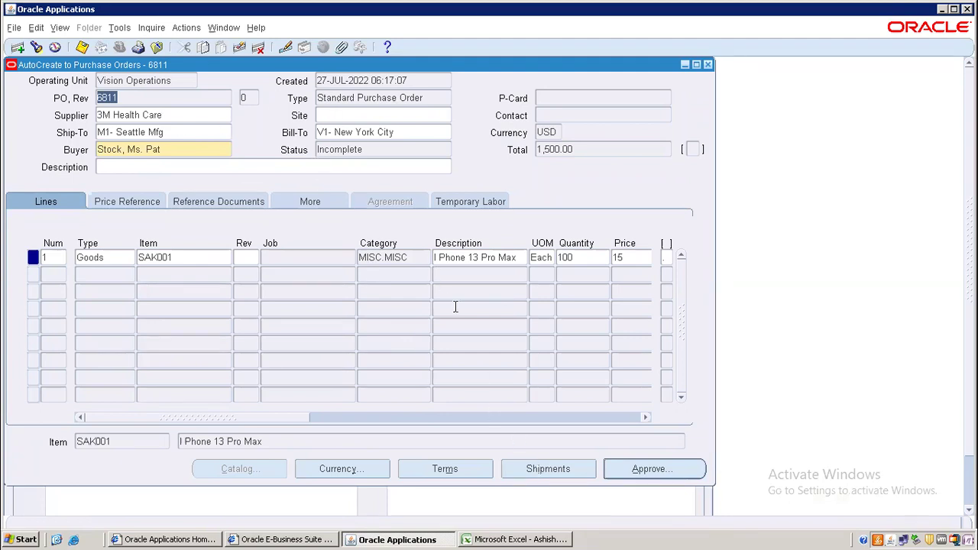
left_click(135, 132)
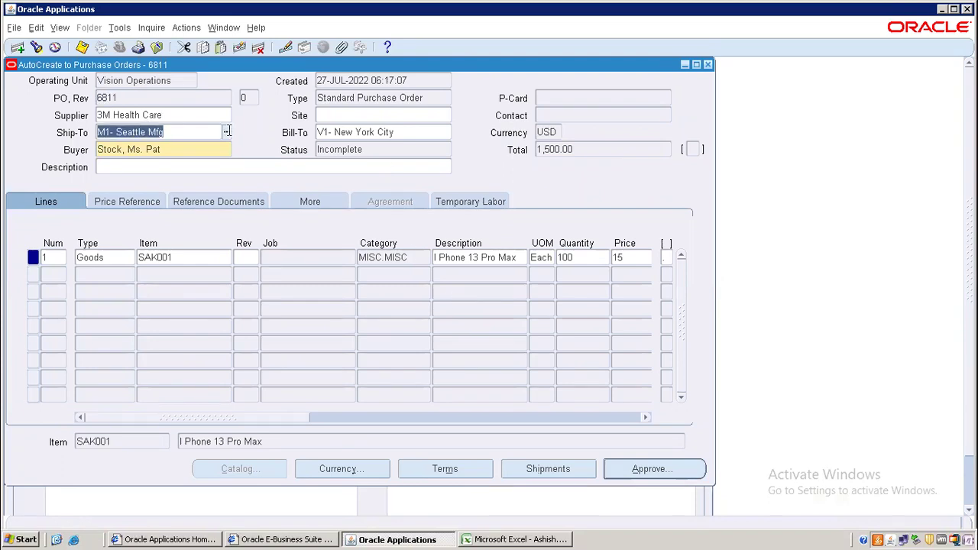
left_click(157, 114)
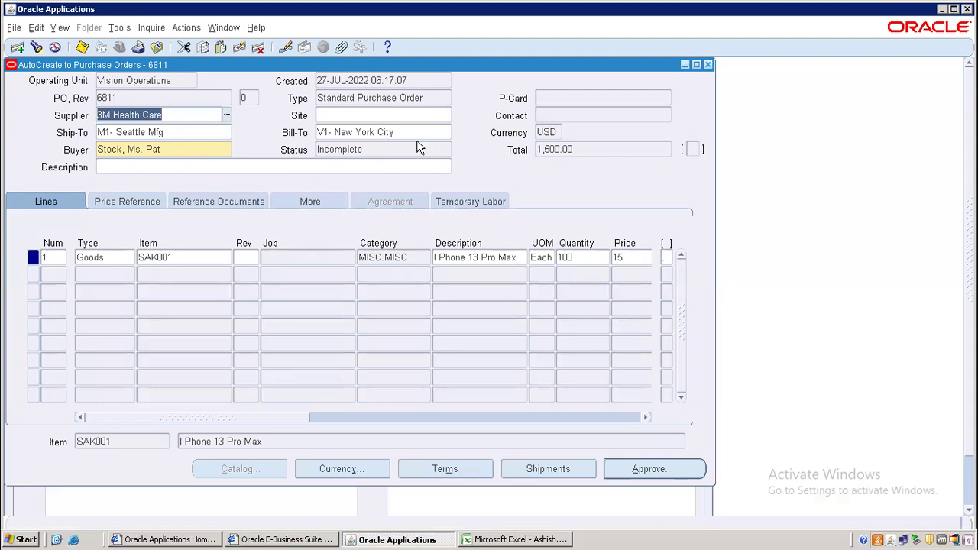
left_click(142, 81)
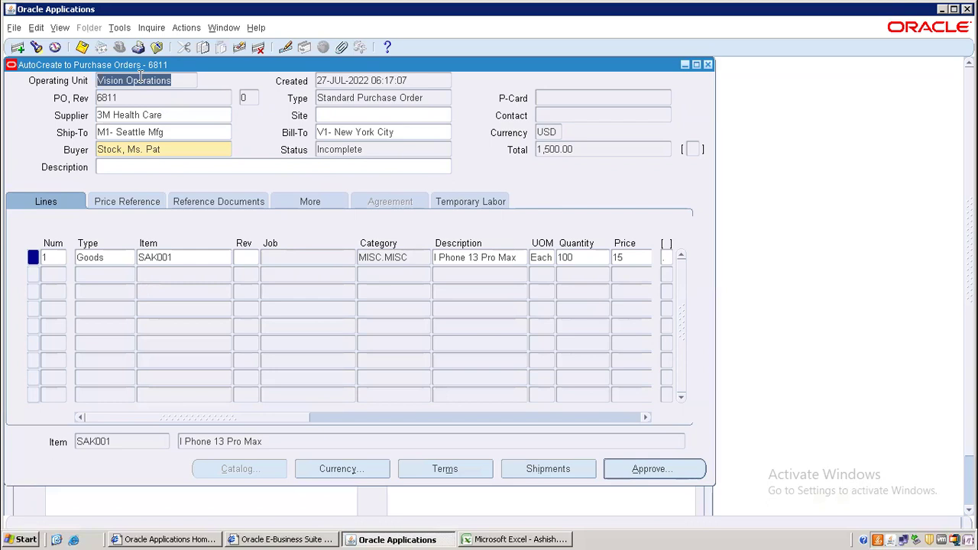
left_click(127, 95)
left_click(126, 115)
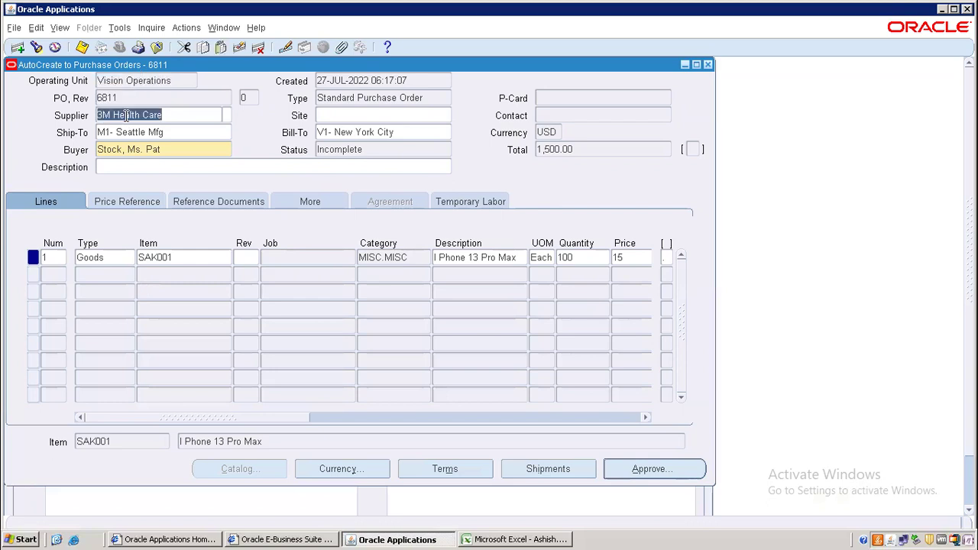
left_click(120, 136)
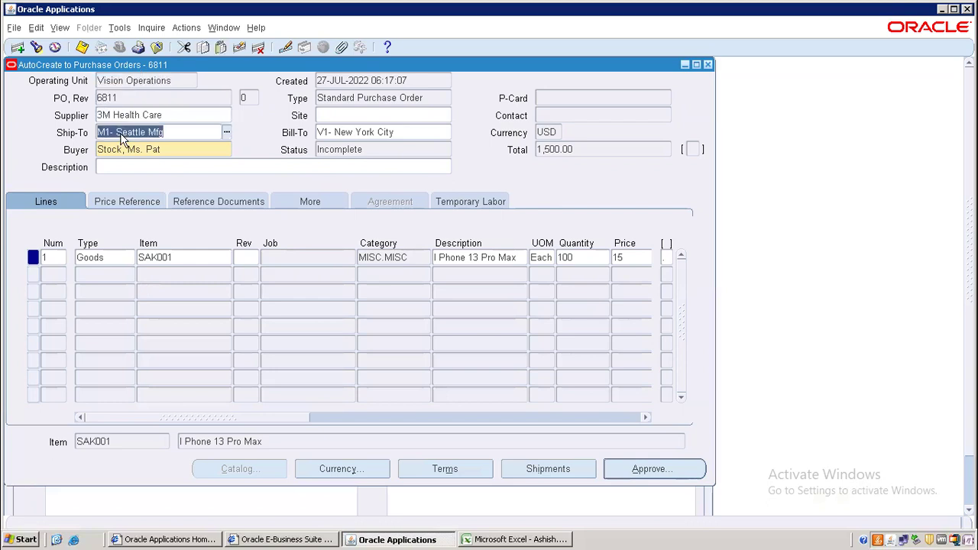
left_click(343, 134)
left_click(545, 131)
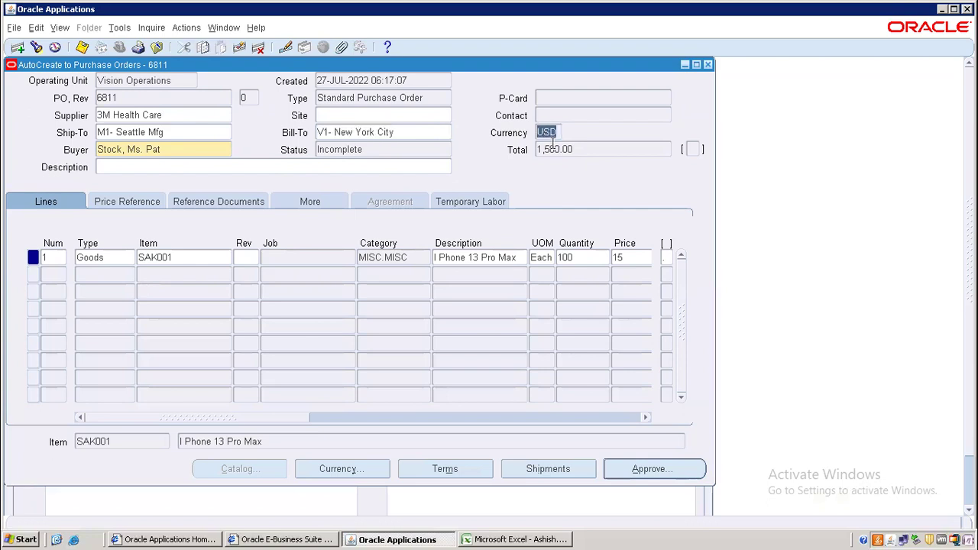
left_click(558, 153)
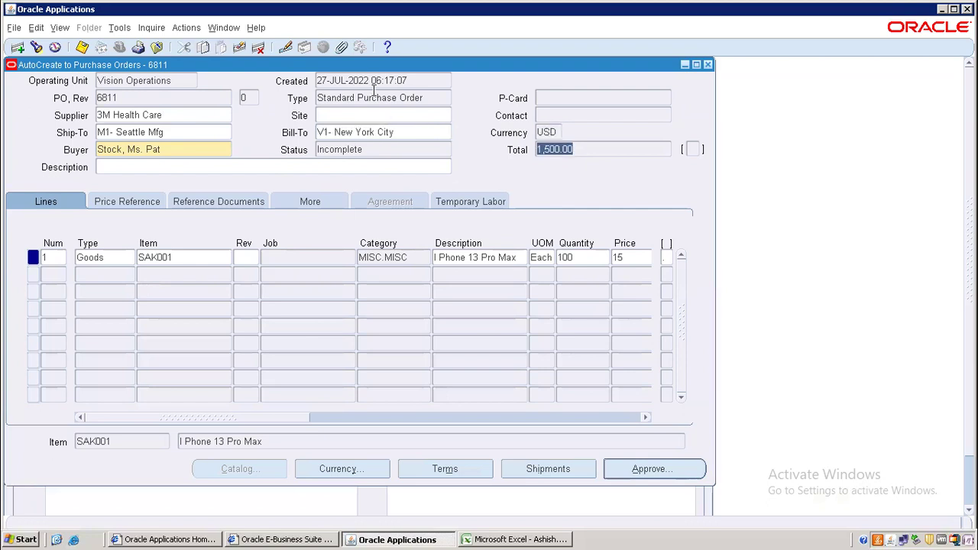
left_click(374, 93)
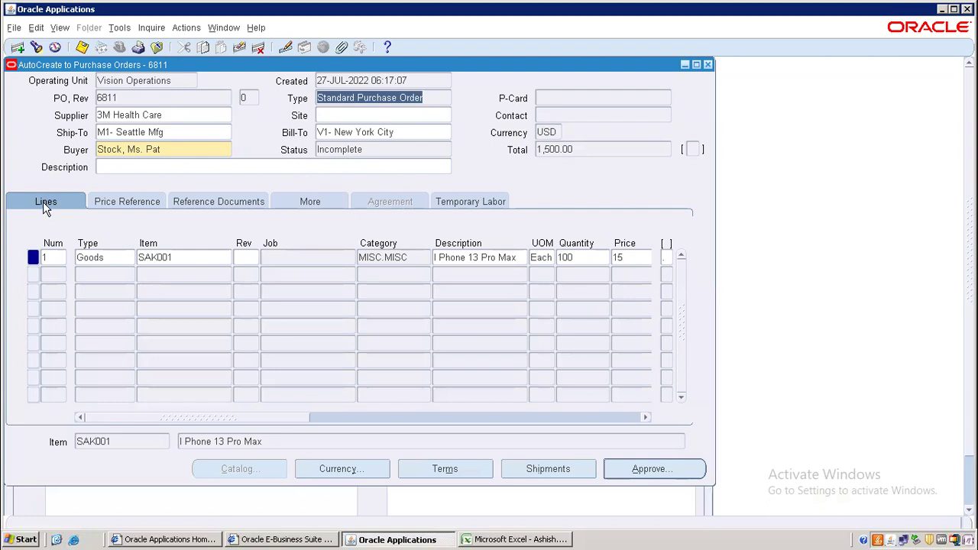
left_click(55, 257)
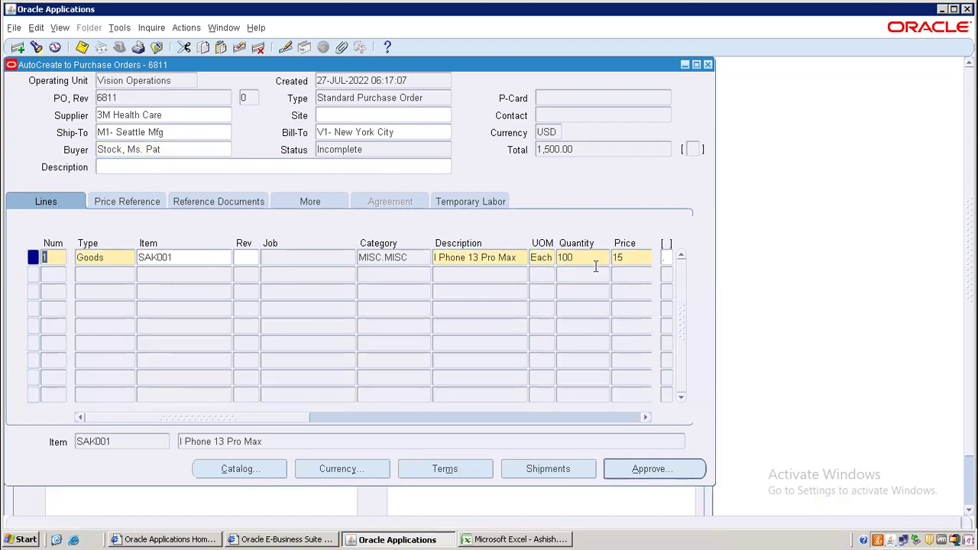
left_click_drag(300, 425, 421, 417)
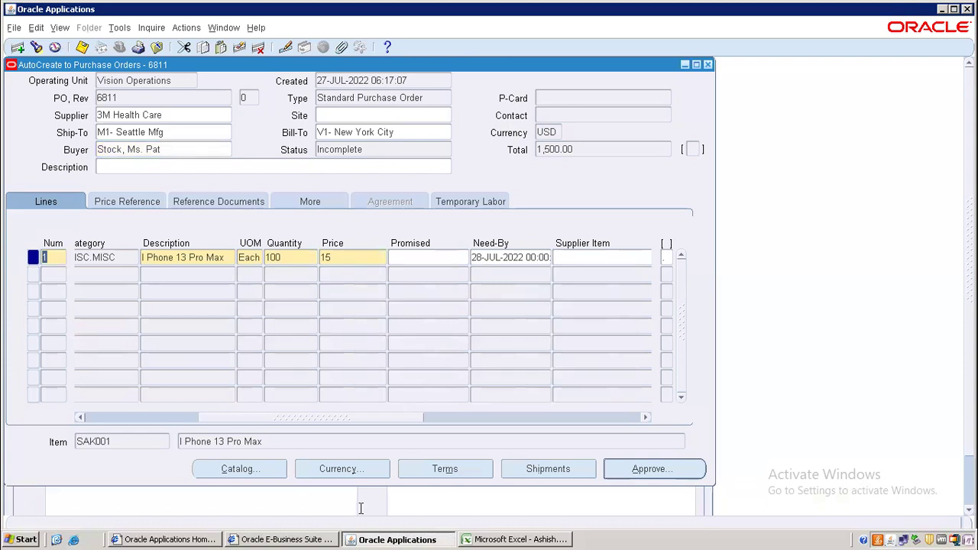
left_click_drag(352, 424, 376, 425)
left_click_drag(46, 385, 45, 374)
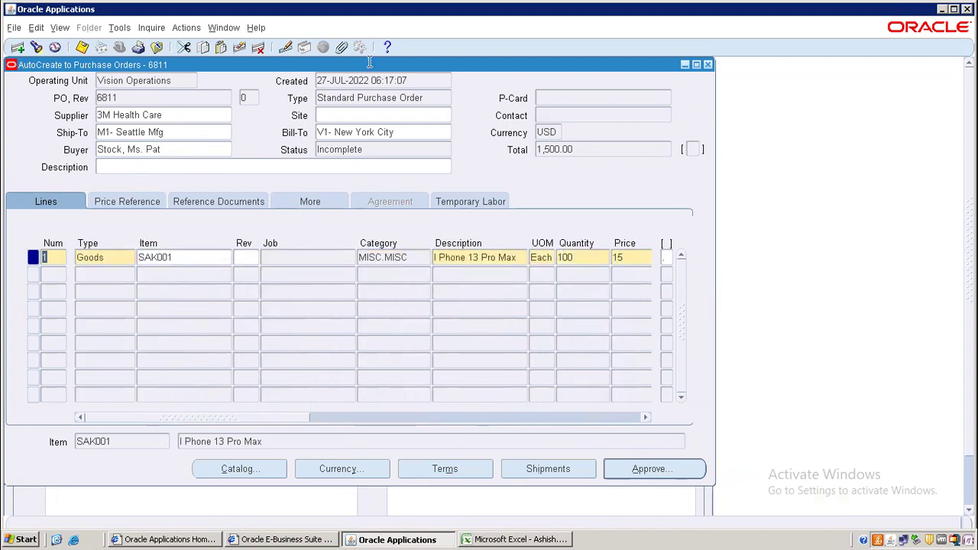
left_click(239, 469)
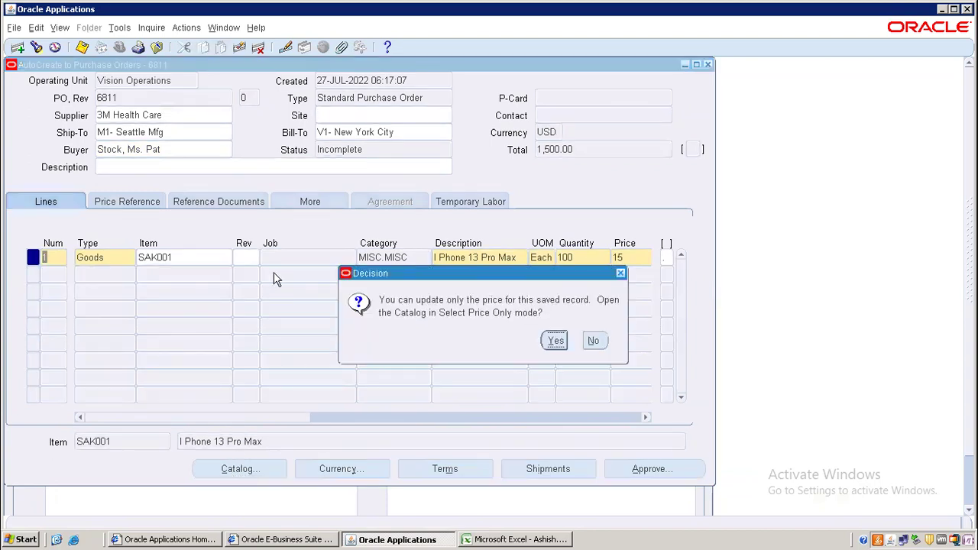
left_click(593, 342)
left_click(337, 468)
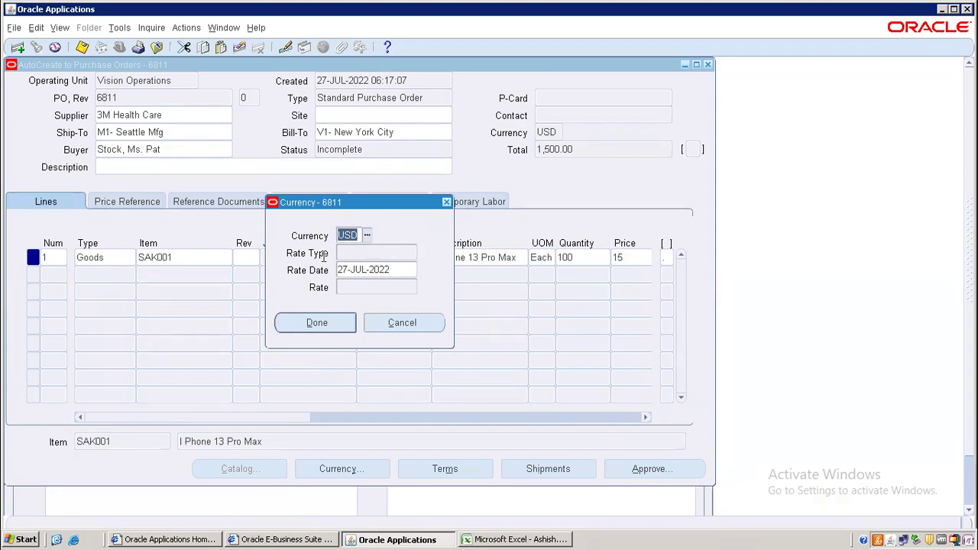
left_click(365, 235)
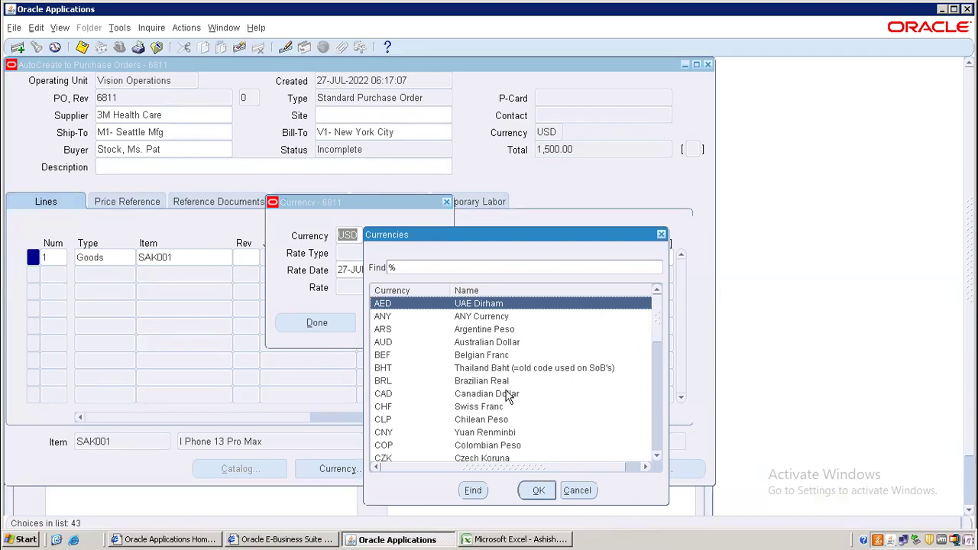
left_click_drag(656, 332, 656, 448)
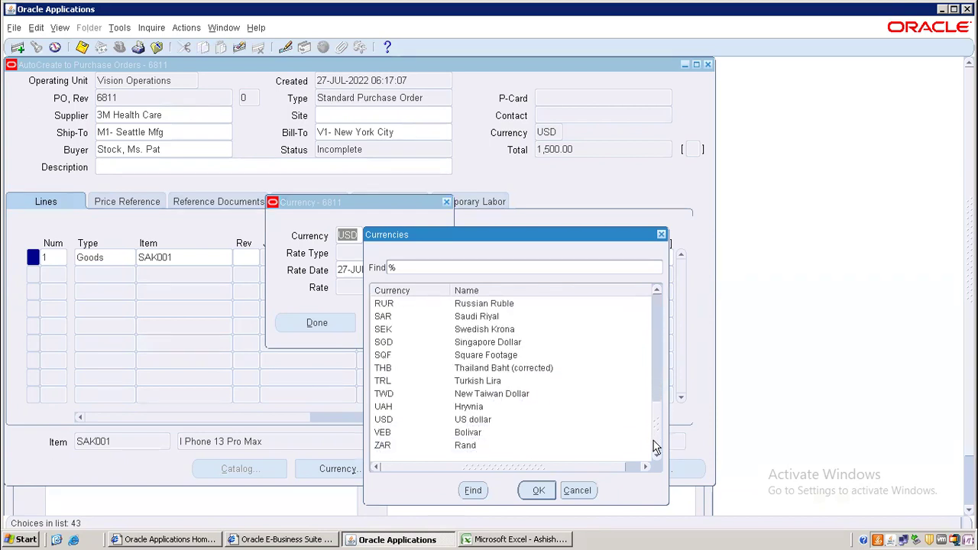
left_click(662, 235)
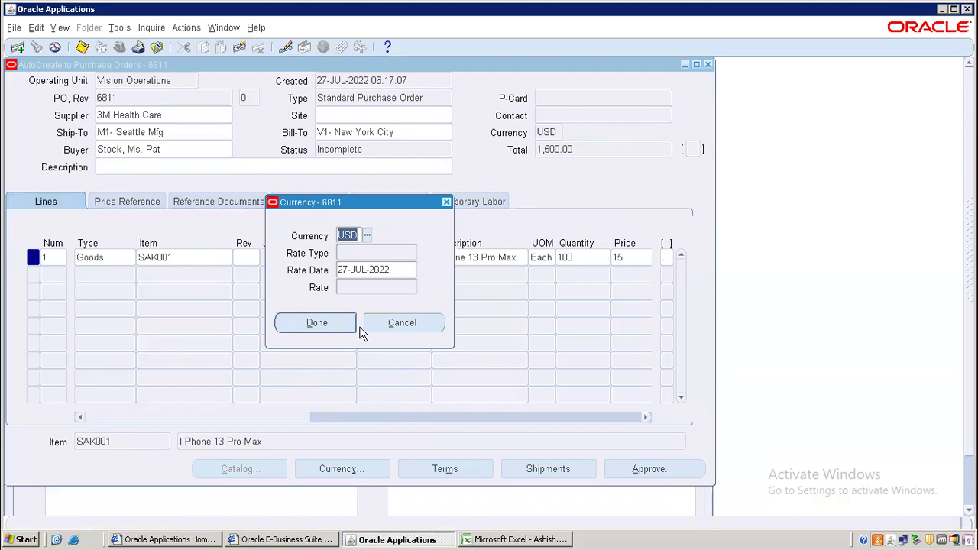
left_click(314, 324)
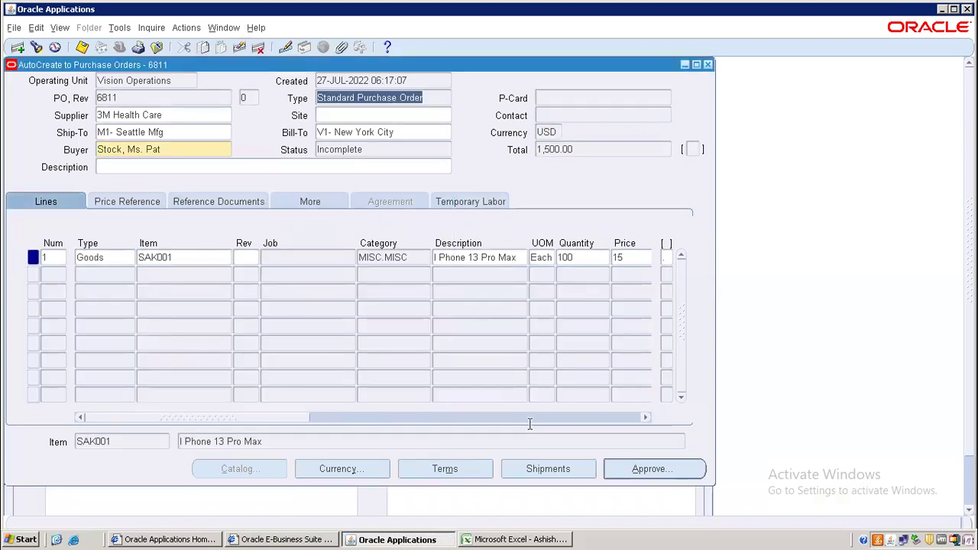
left_click(462, 474)
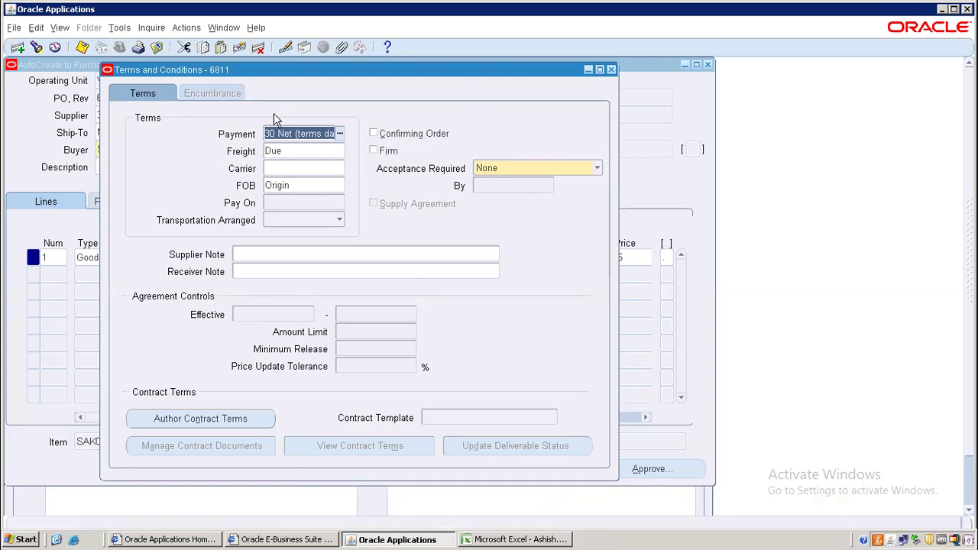
left_click(611, 70)
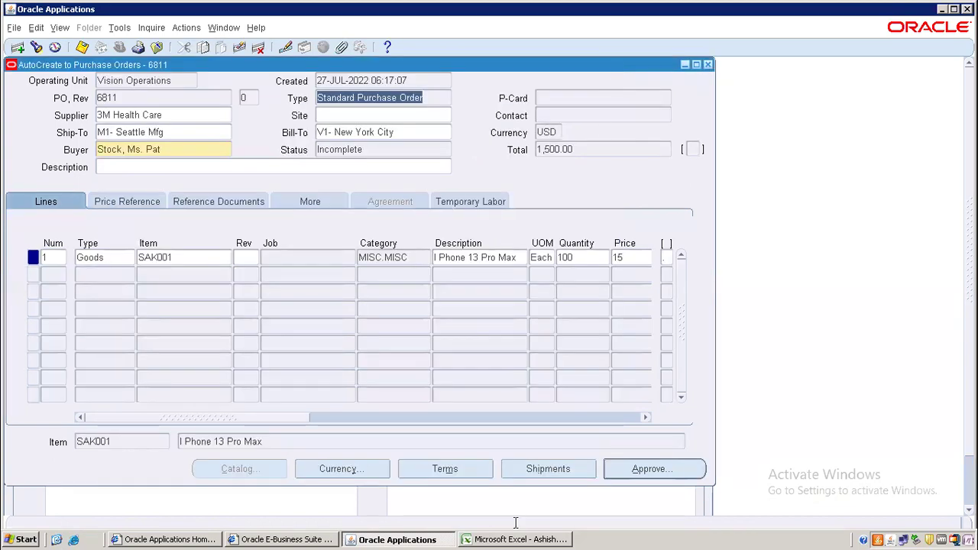
- Review line 1's shipment: 100 Each to V1- New York City, needed 28-JUL-2022
left_click(570, 473)
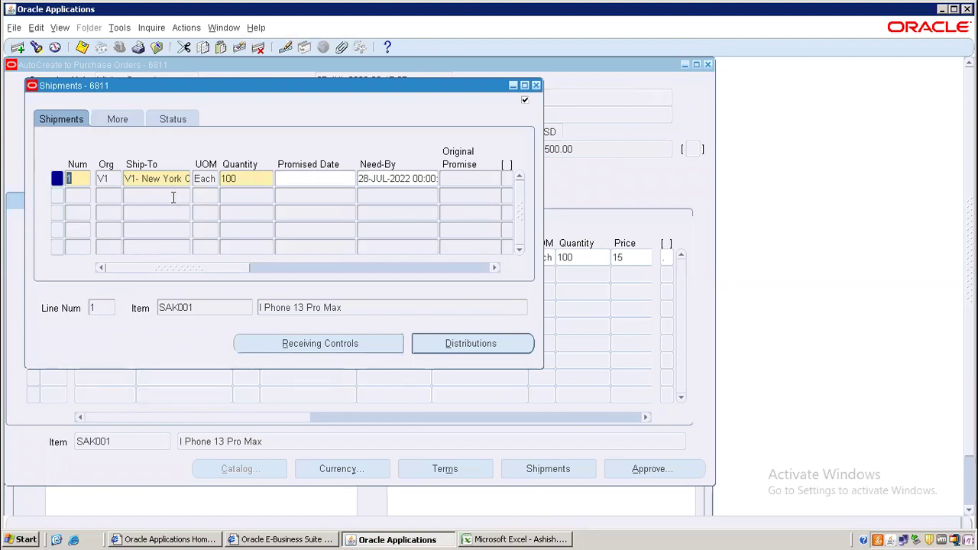
left_click(100, 175)
left_click(143, 181)
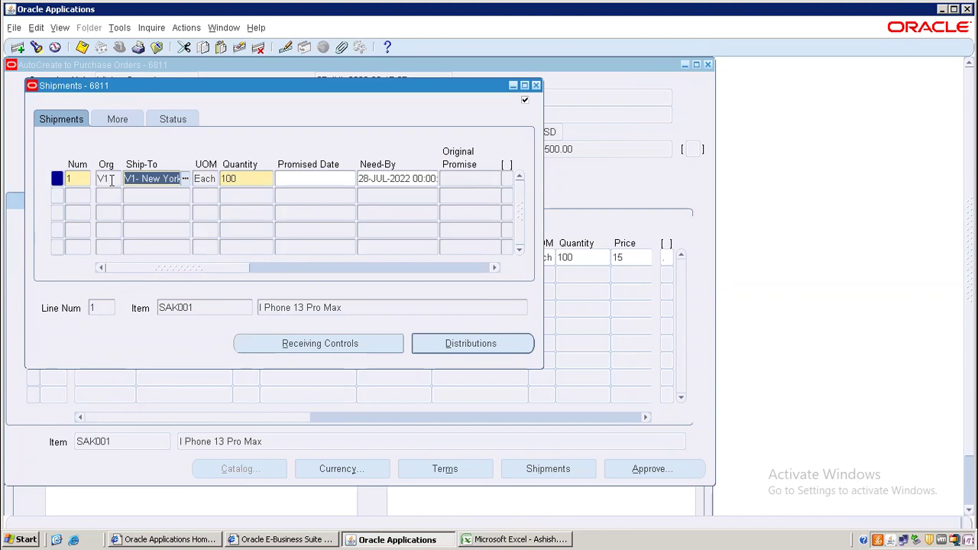
left_click(111, 180)
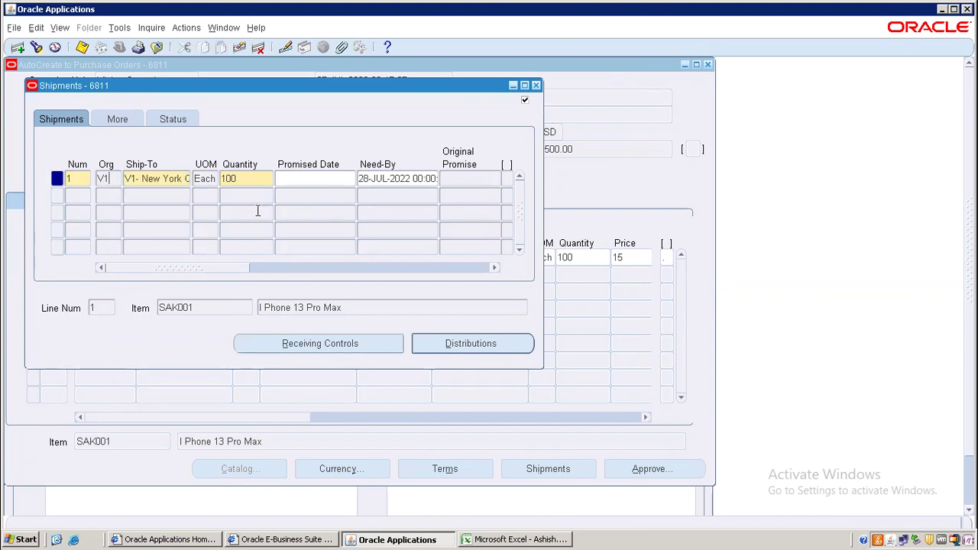
left_click(137, 178)
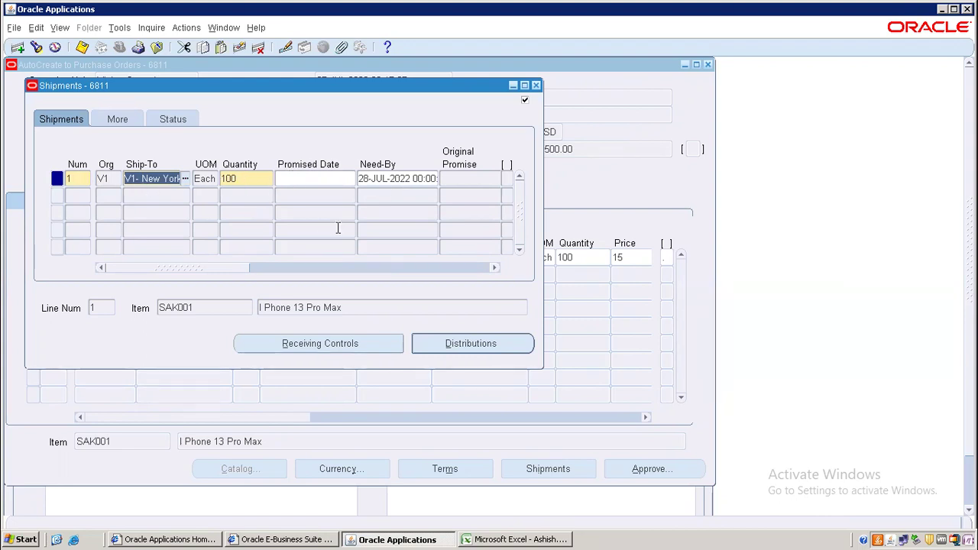
left_click_drag(234, 267, 309, 267)
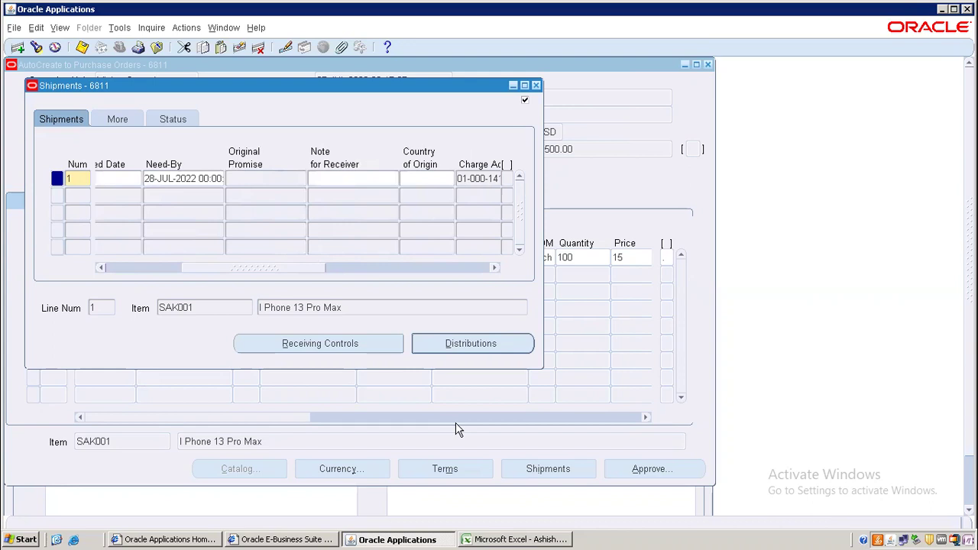
left_click_drag(235, 267, 88, 281)
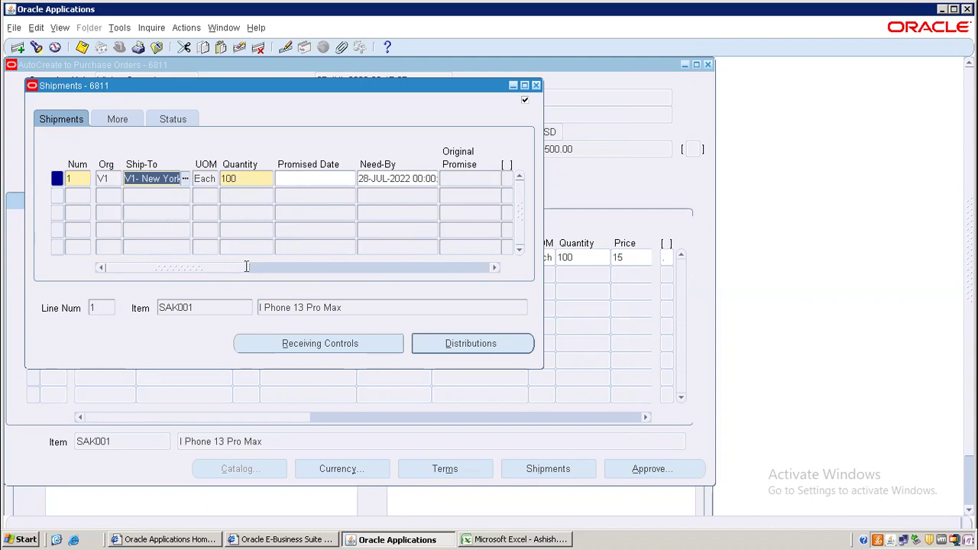
- Keep 3-Way match approval and PO invoice matching, then show ordered, received and billed quantities
left_click(118, 120)
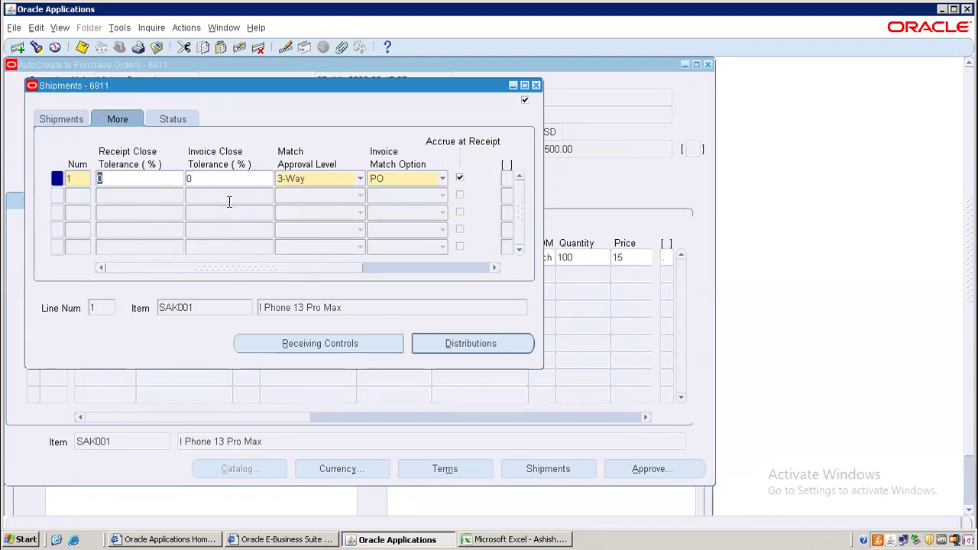
left_click(351, 177)
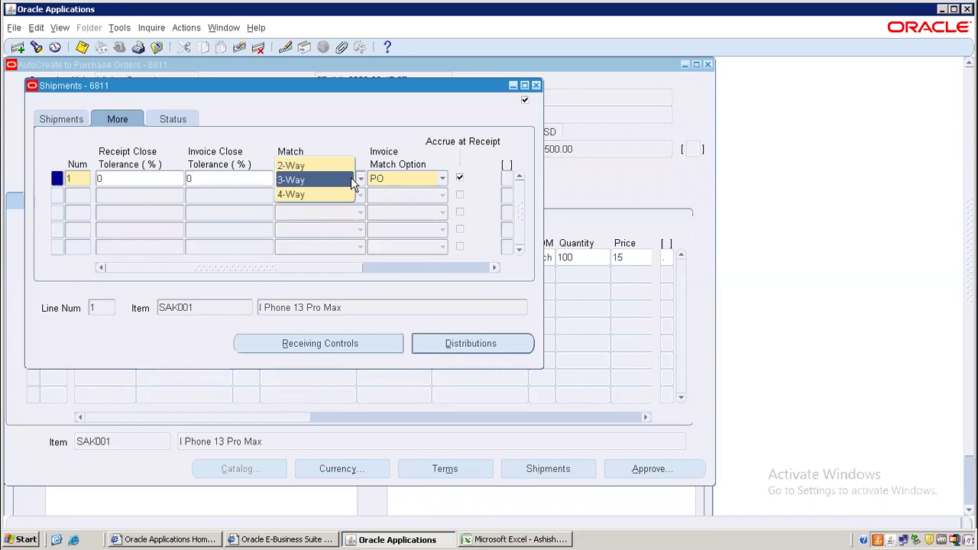
left_click(341, 131)
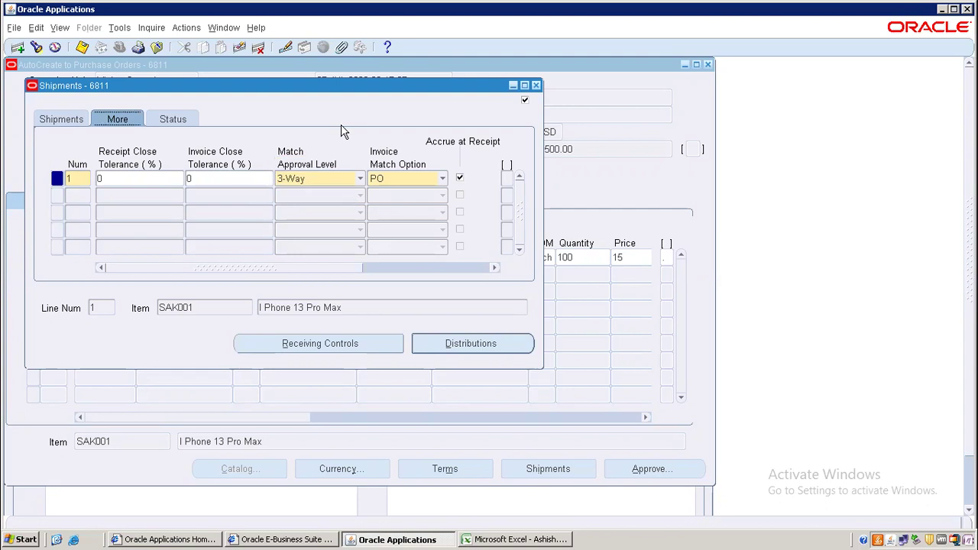
left_click(126, 177)
double_click(119, 174)
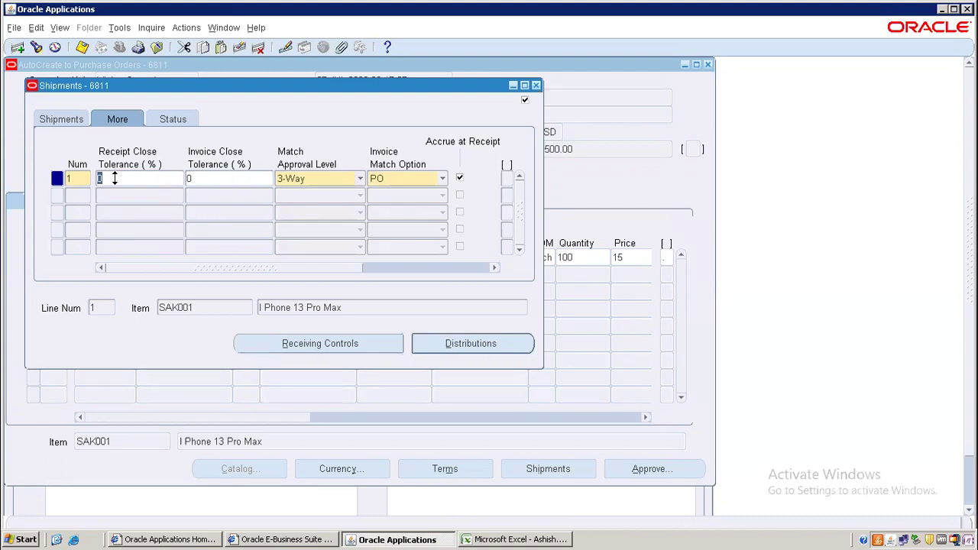
left_click(189, 178)
left_click(422, 181)
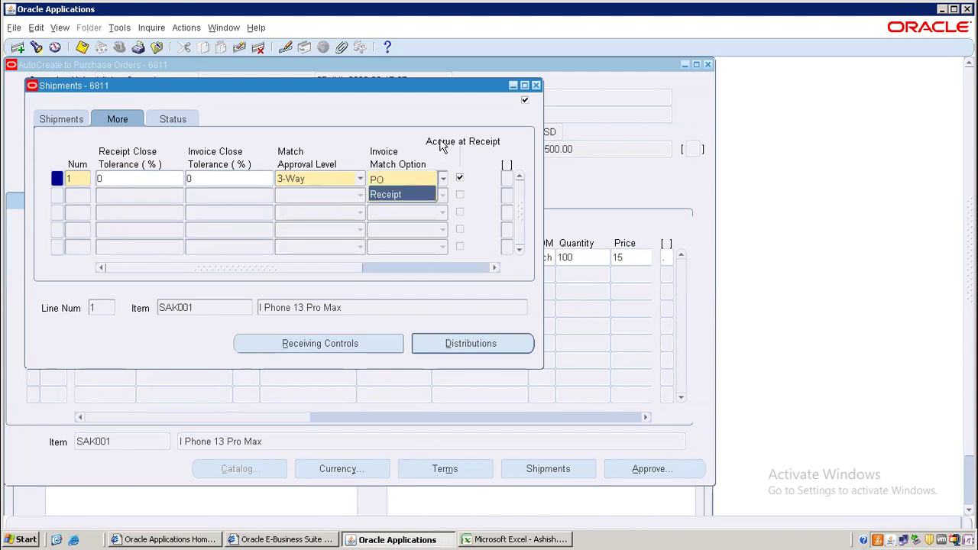
left_click(397, 130)
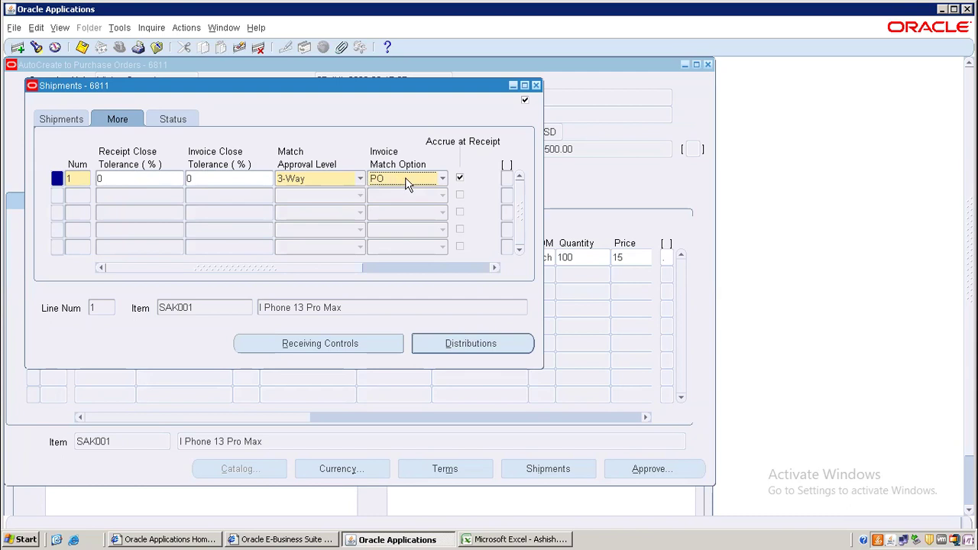
left_click(172, 115)
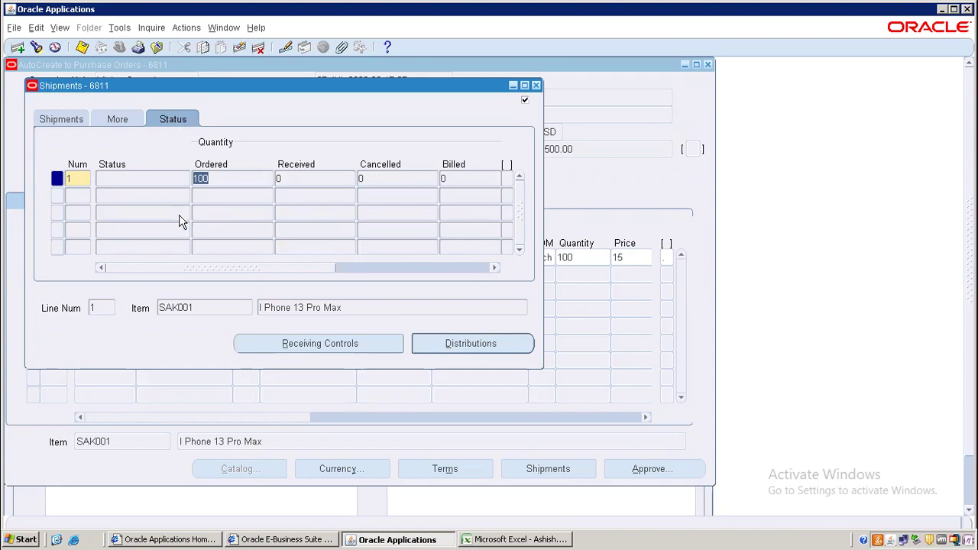
left_click(234, 175)
left_click(315, 179)
left_click(399, 179)
left_click(473, 182)
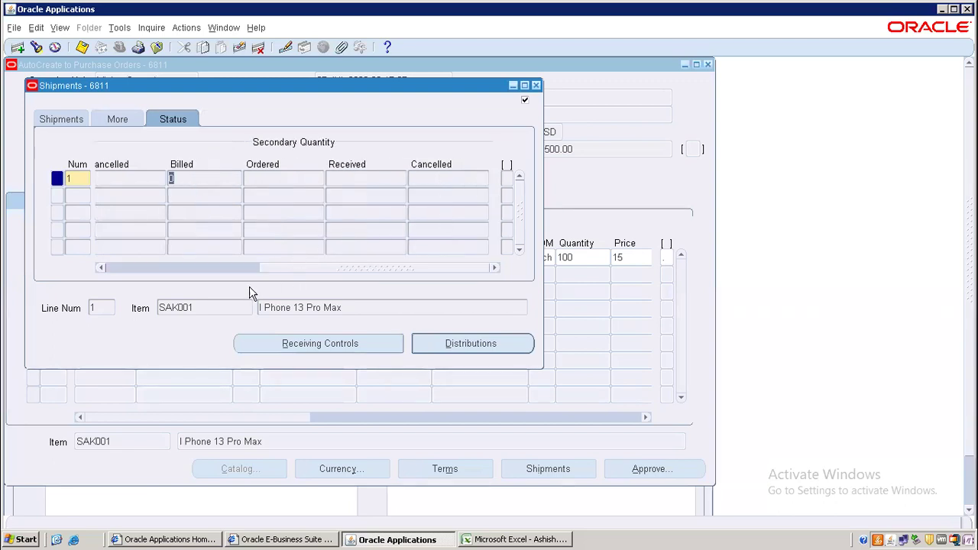
left_click_drag(273, 269, 185, 273)
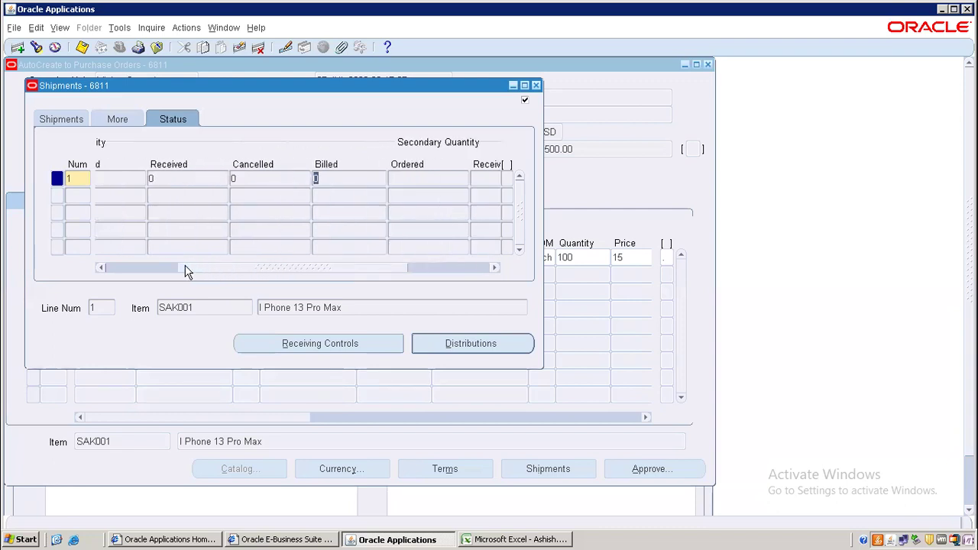
left_click_drag(291, 268, 216, 270)
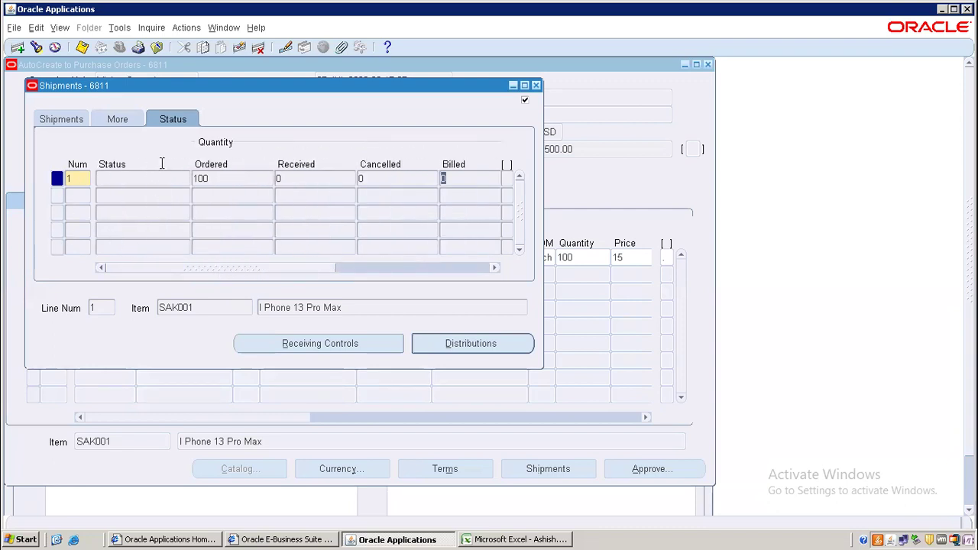
left_click(235, 179)
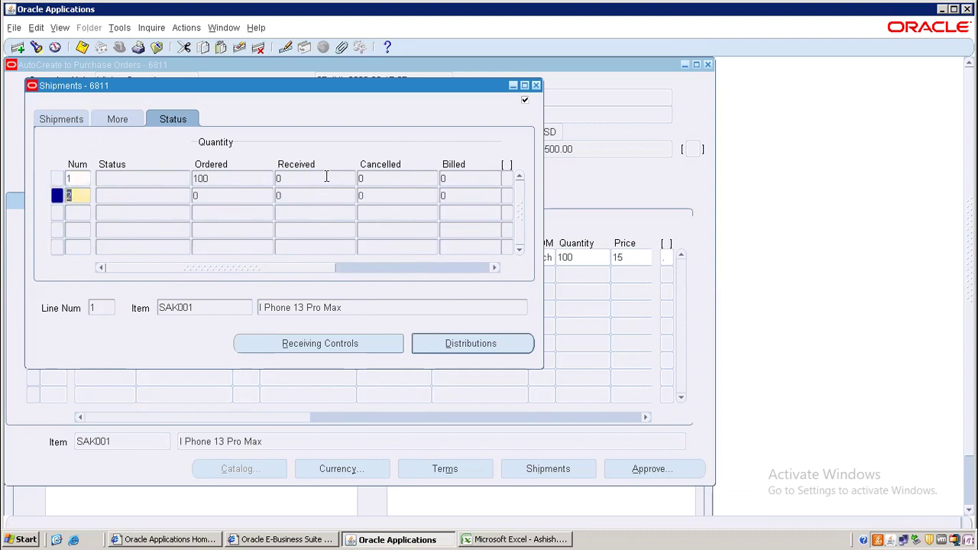
left_click(327, 178)
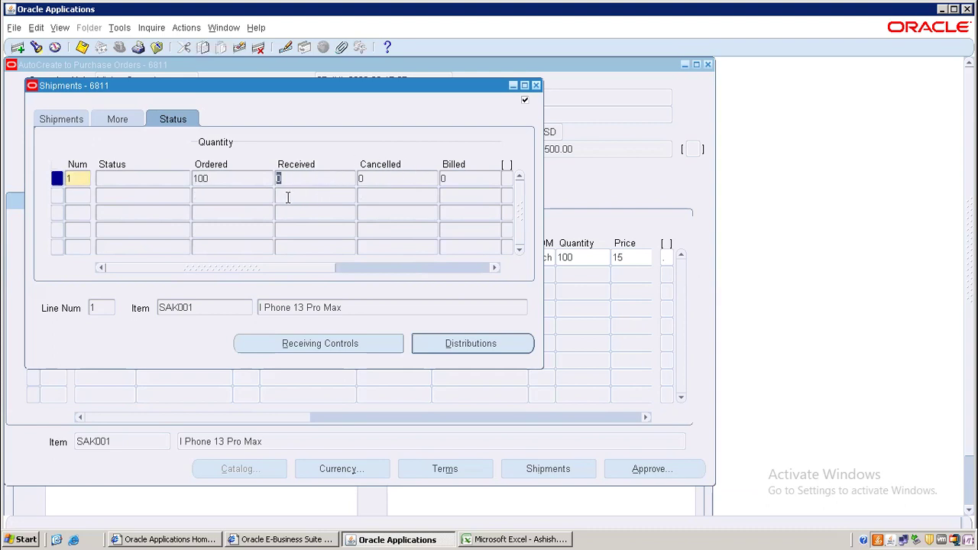
left_click(474, 177)
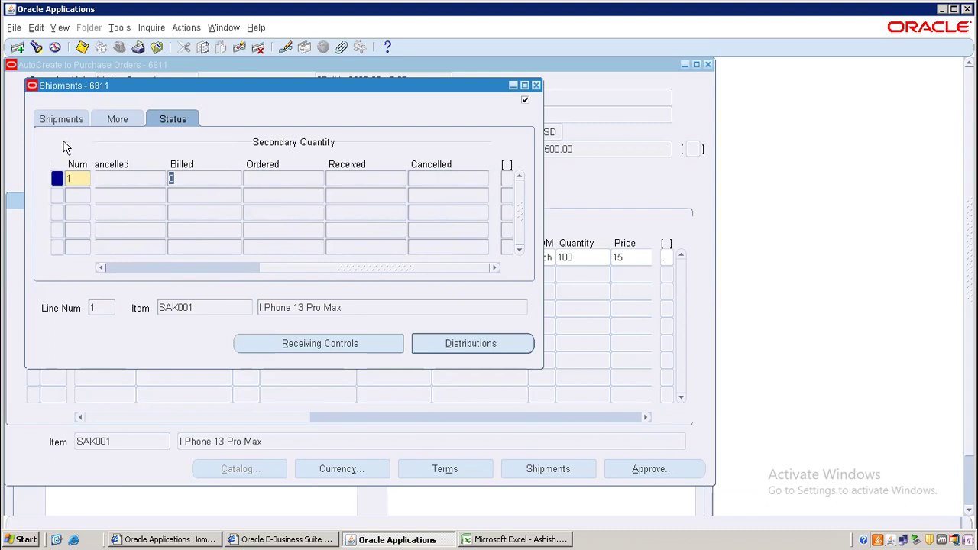
- Review receiving controls (5% over-receipt tolerance, Warning action, Direct Delivery routing) and dismiss the ORA-01403 error
left_click(323, 344)
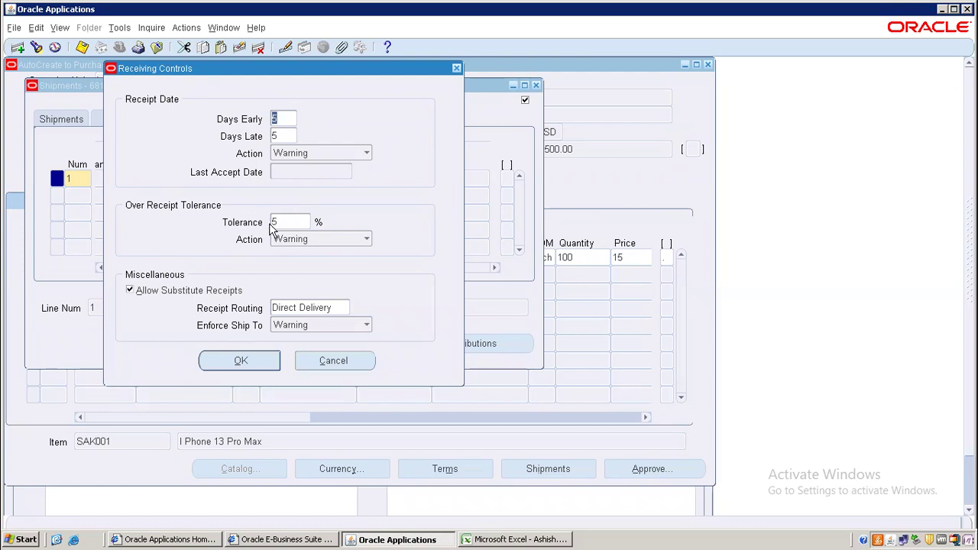
left_click(293, 221)
left_click(346, 243)
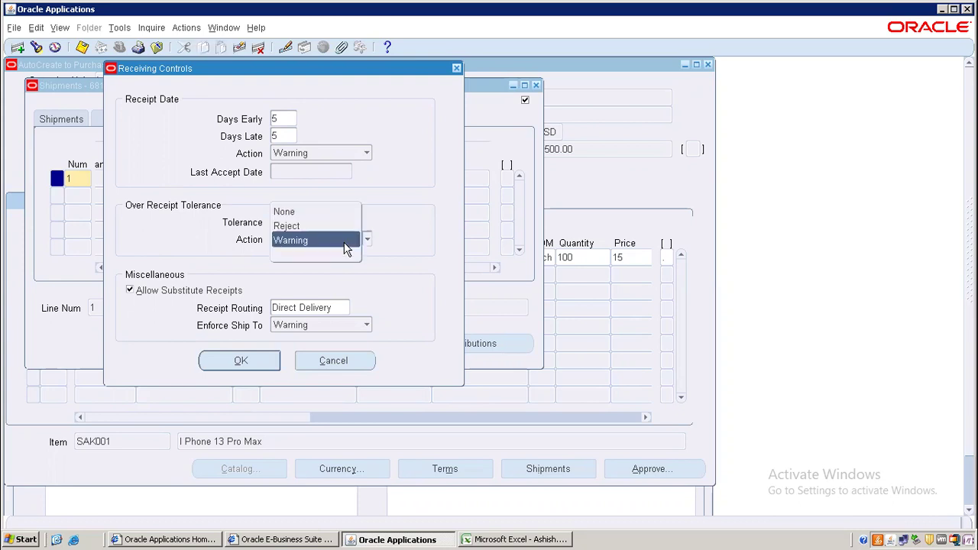
left_click(431, 224)
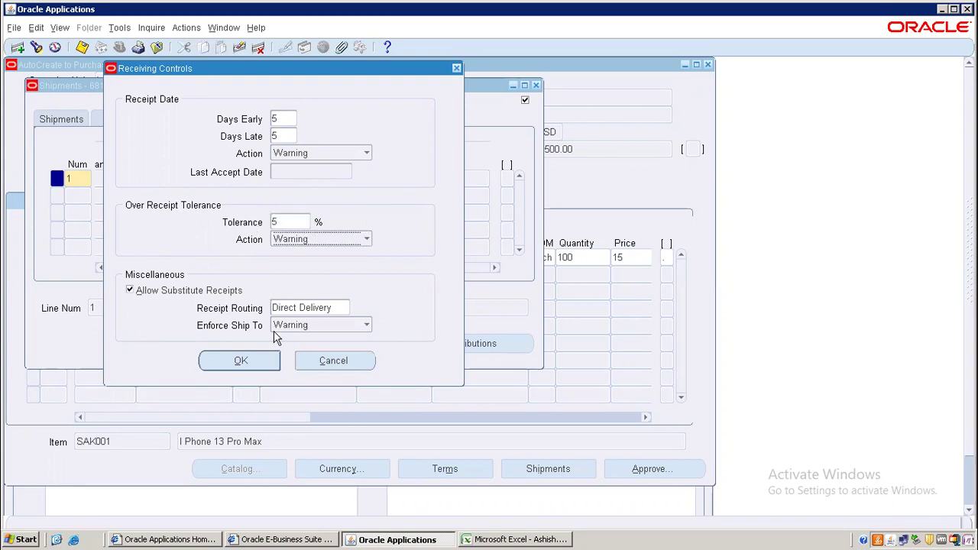
left_click(343, 310)
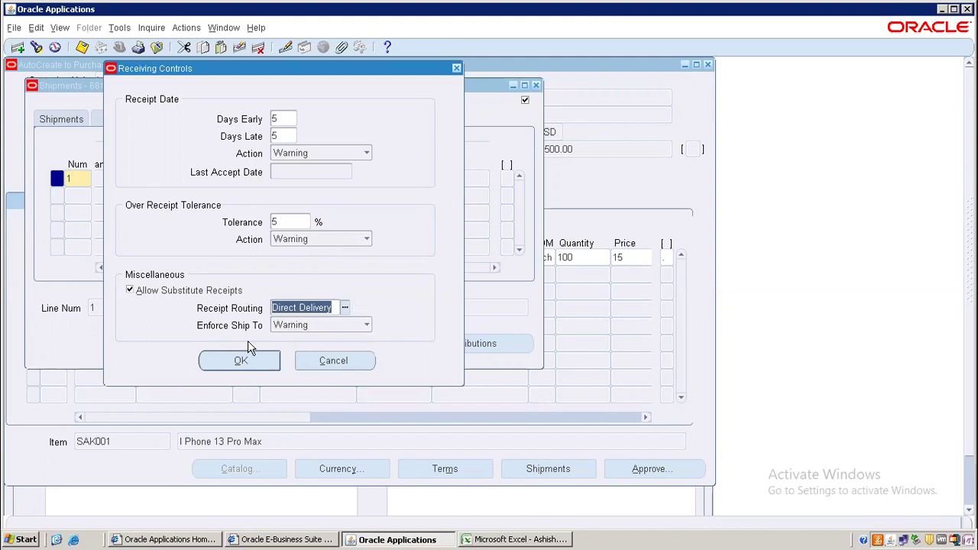
left_click(238, 359)
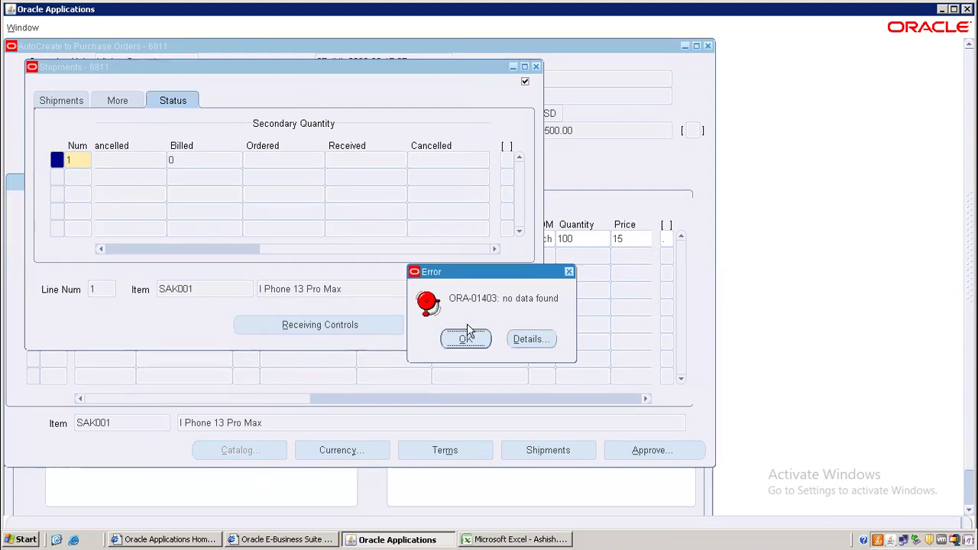
left_click(465, 339)
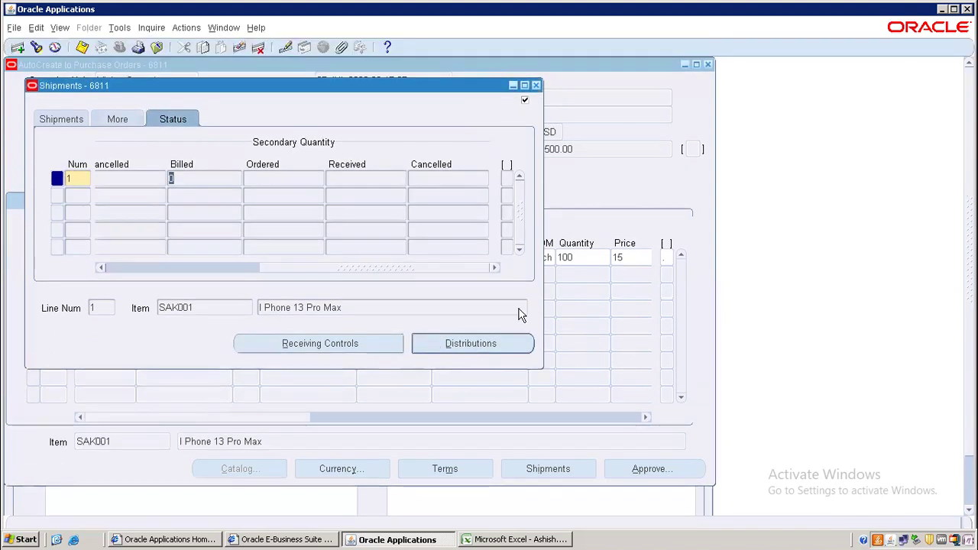
- Set the order pad destination type to Inventory and save PO 6811
left_click(536, 85)
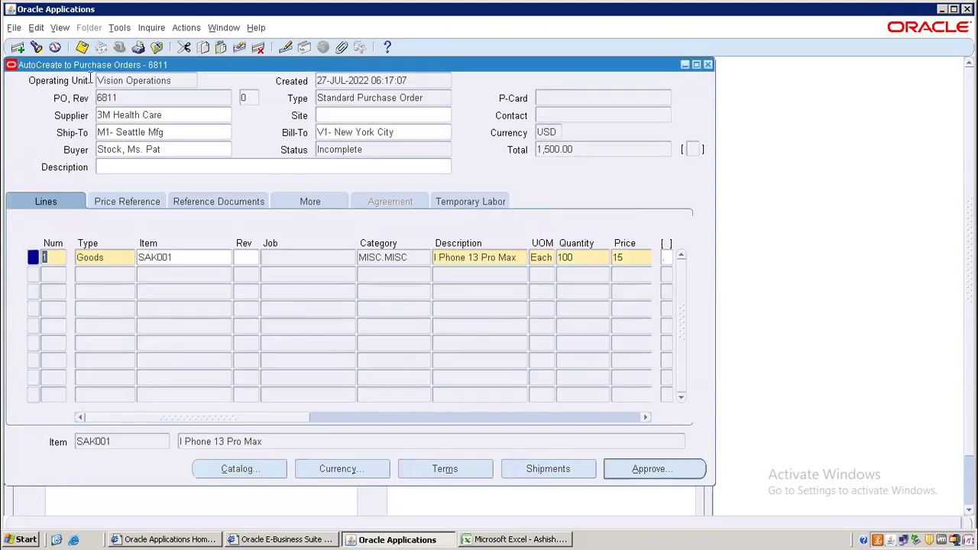
left_click(662, 477)
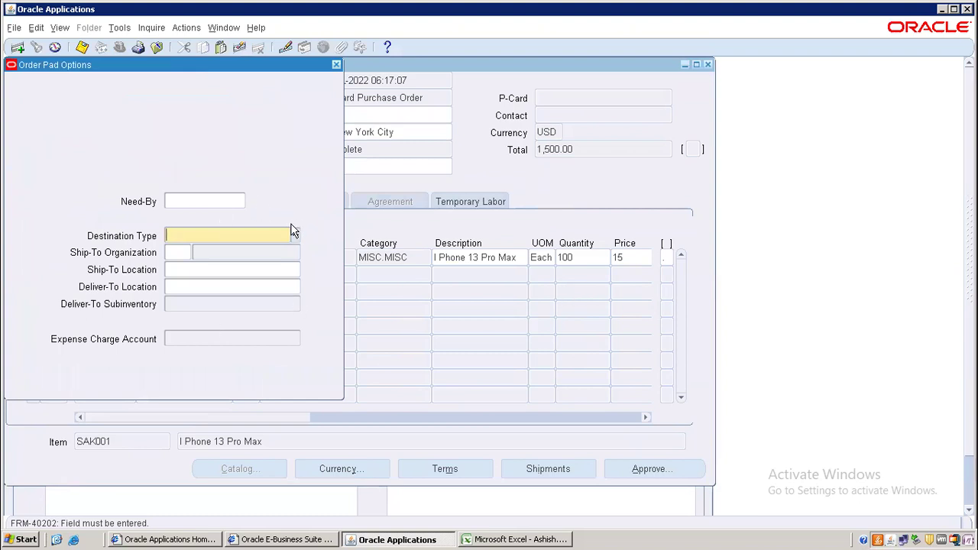
left_click(294, 238)
left_click(295, 236)
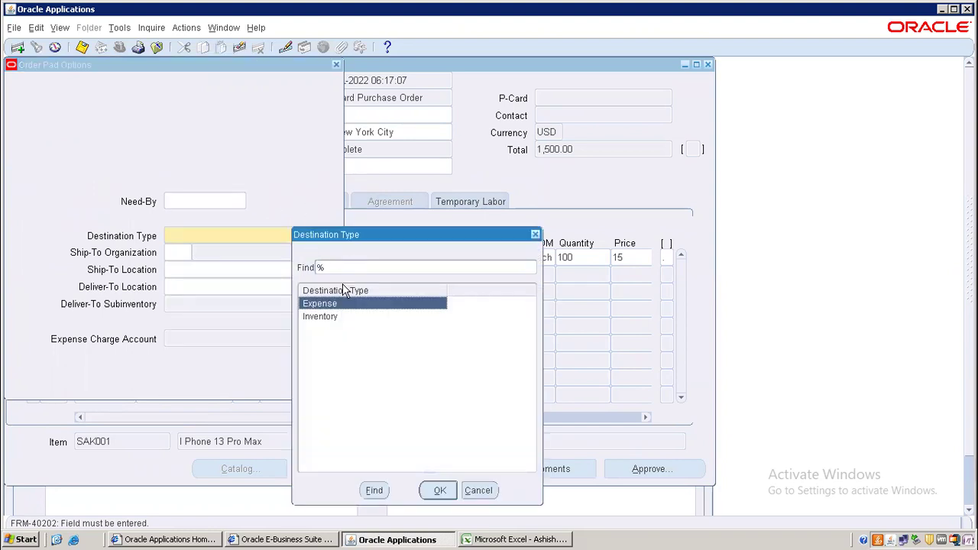
key("Down")
key("Return")
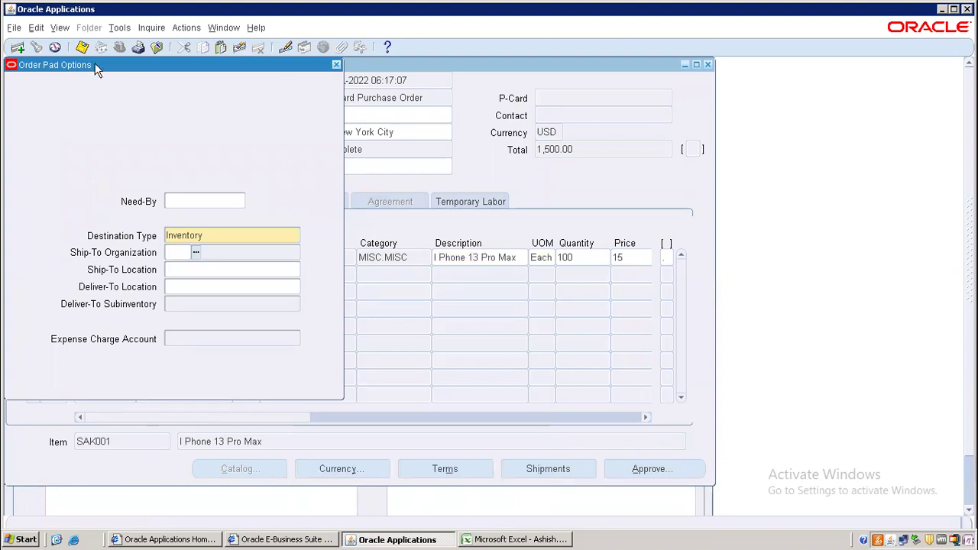
key("ctrl+s")
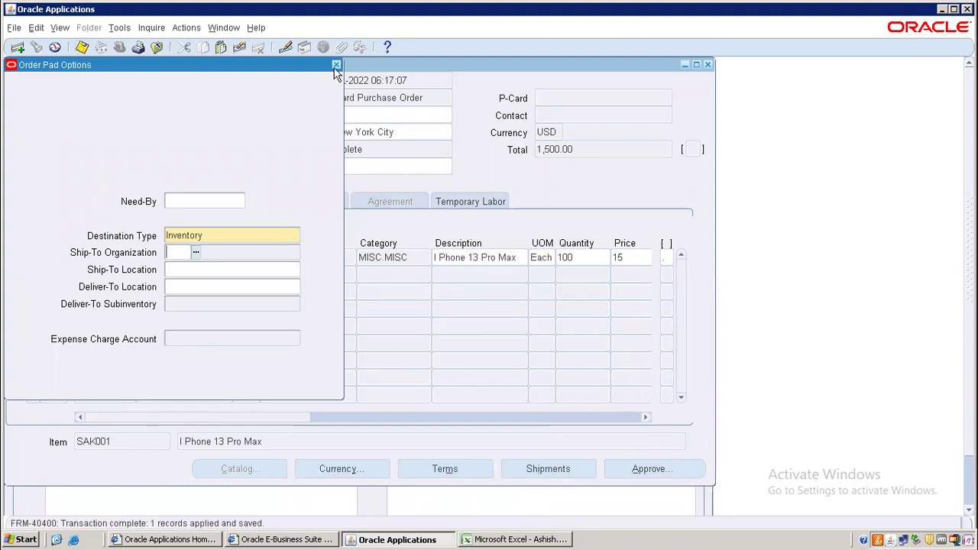
- Close Order Pad Options and pick AB2 as the ship-to organization in Find Requisition Lines
left_click(336, 67)
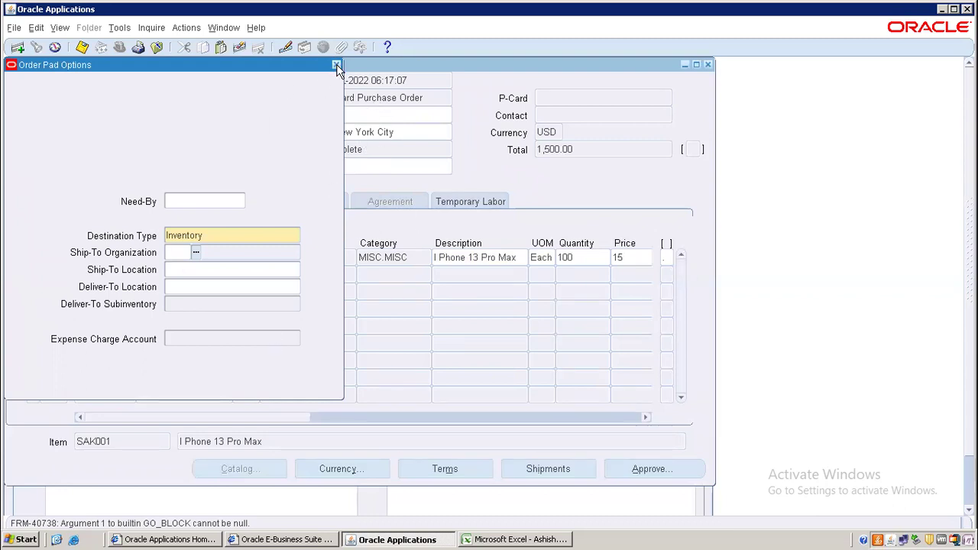
left_click(194, 237)
double_click(180, 252)
double_click(184, 252)
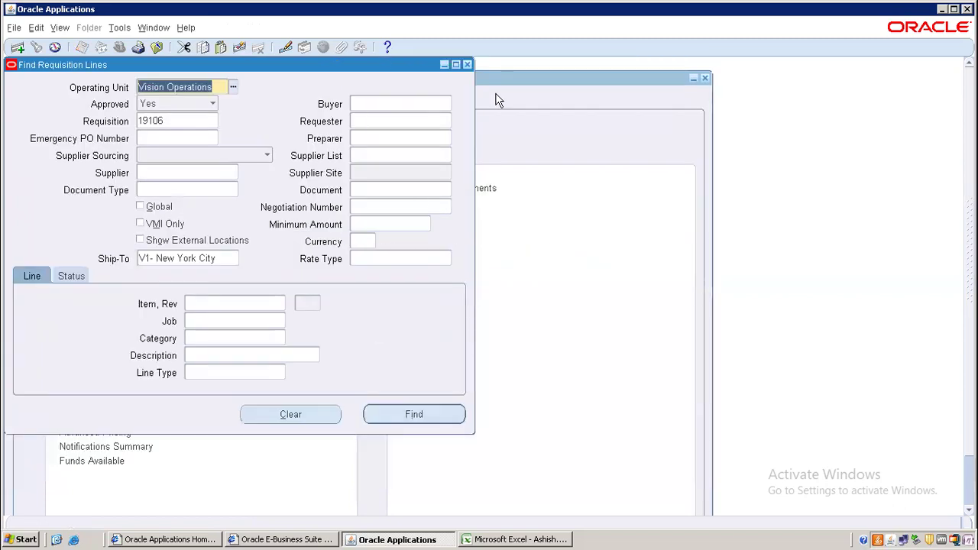
- Open Purchase Order Summary from the Navigator after checking PO 6811 in the Excel log
left_click(468, 65)
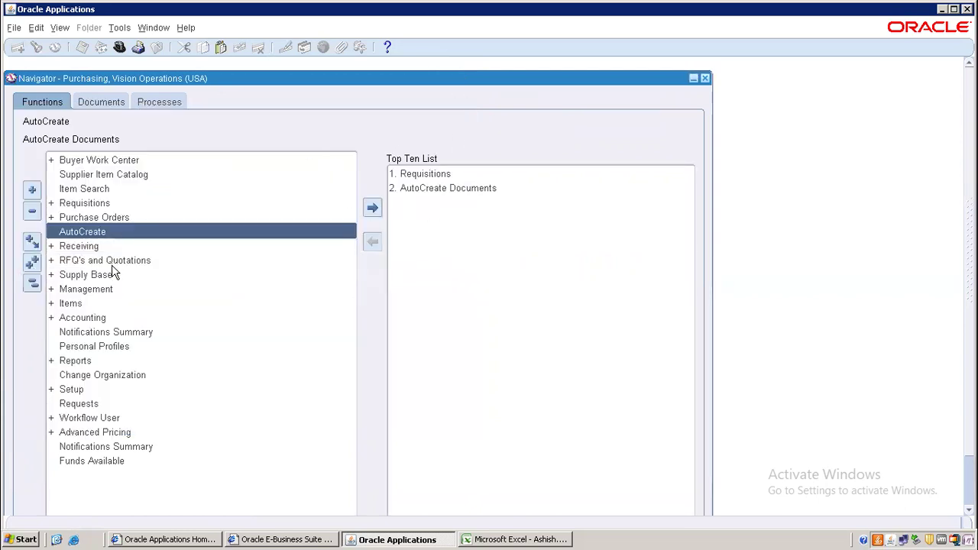
double_click(108, 219)
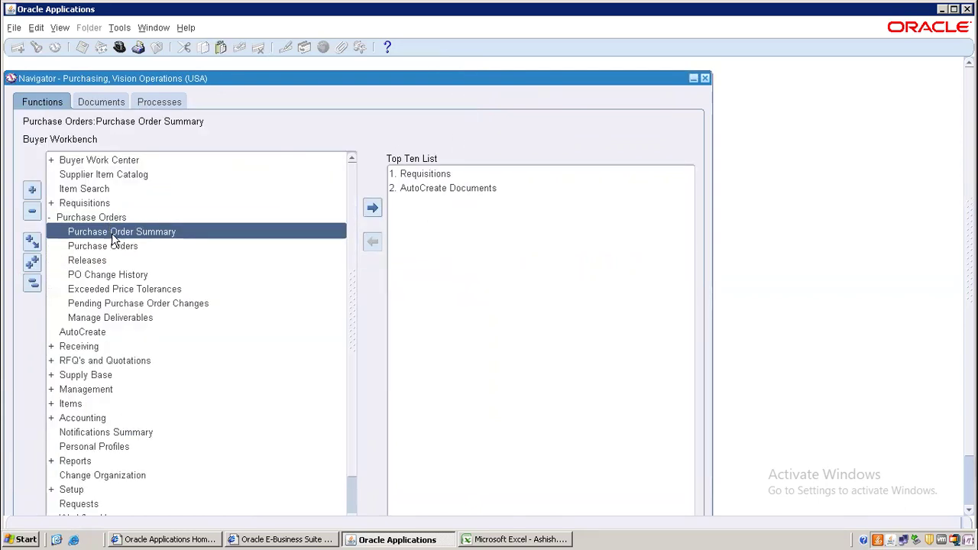
double_click(119, 234)
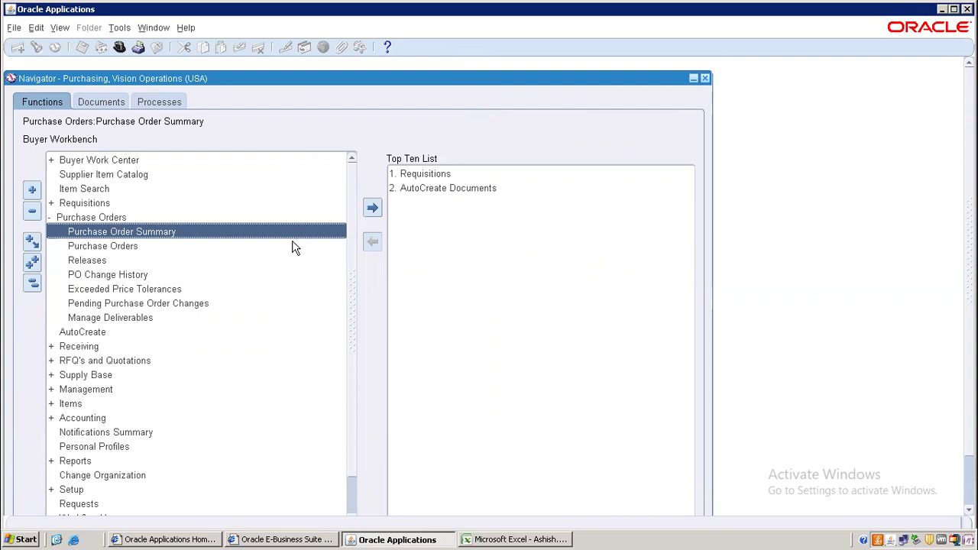
left_click(483, 540)
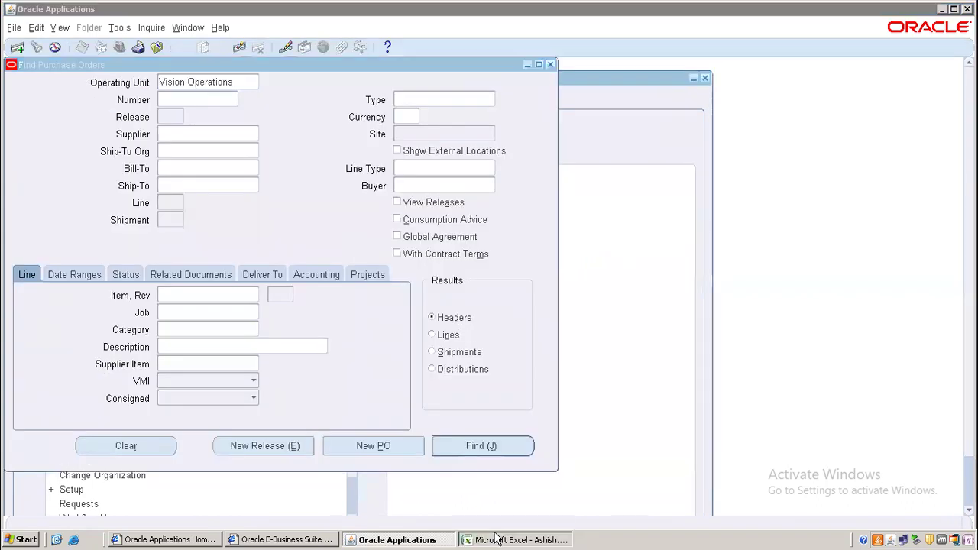
left_click(406, 540)
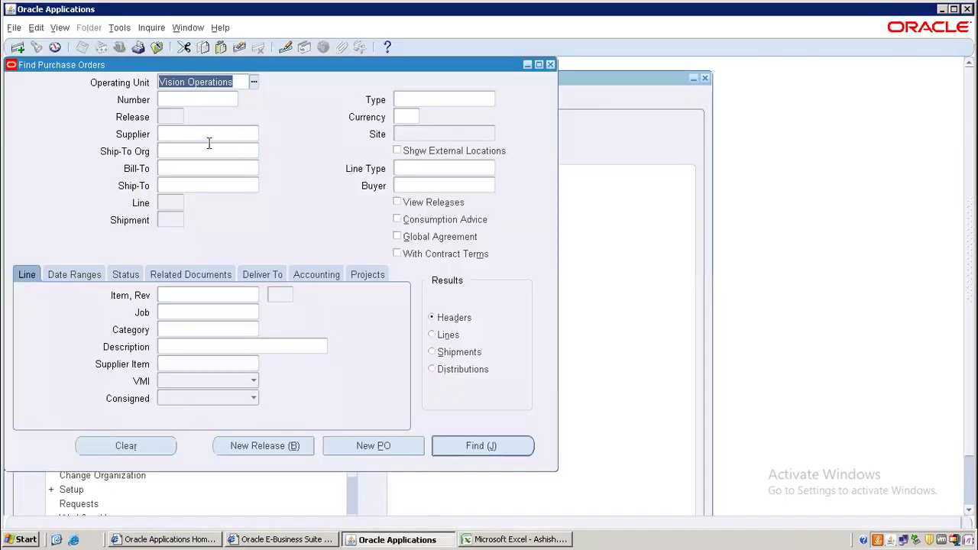
- Find and open PO 6811, attempt approval, and dismiss the missing supplier site error
left_click(176, 101)
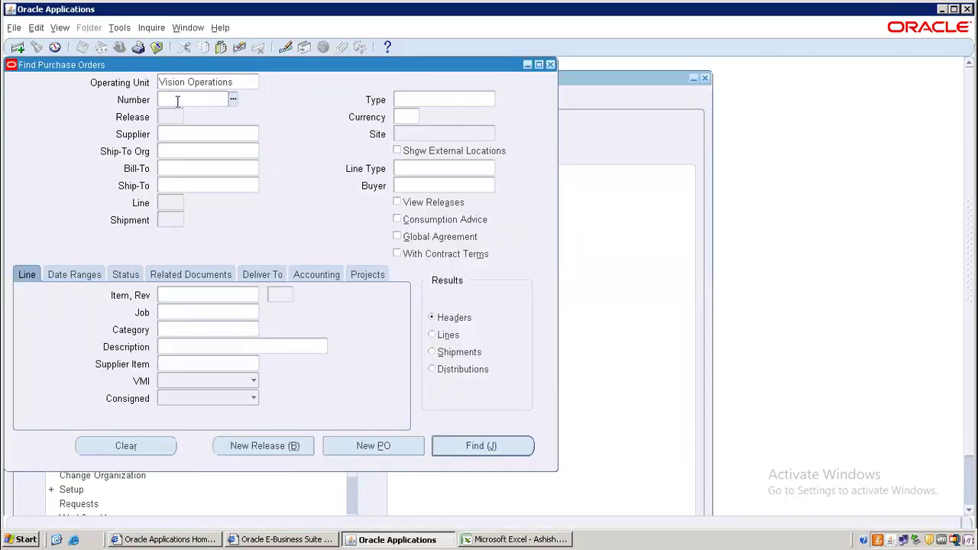
key("Return")
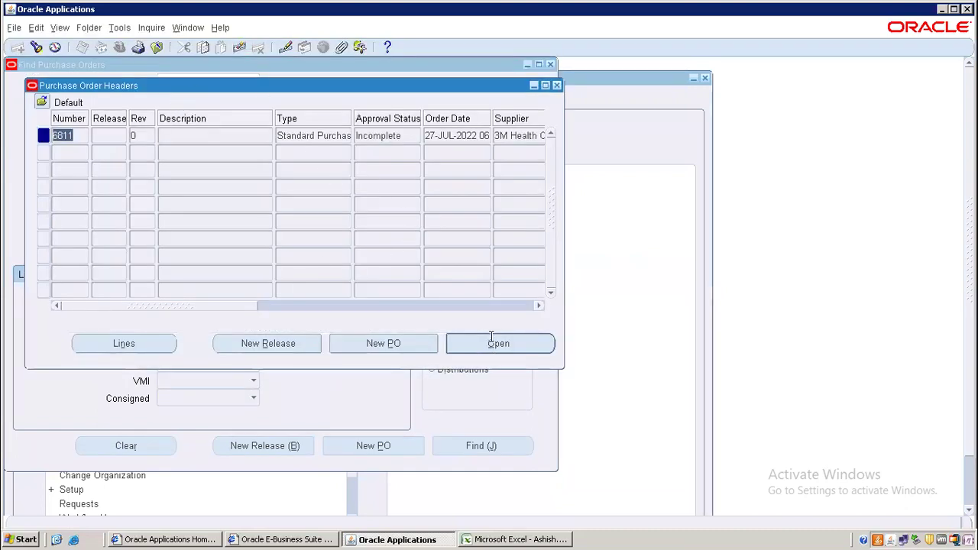
left_click(518, 344)
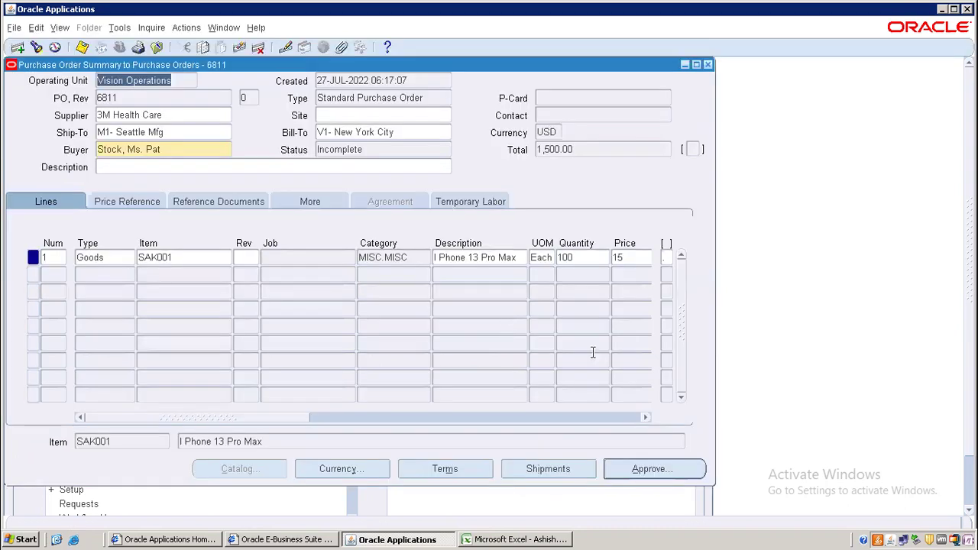
left_click(649, 469)
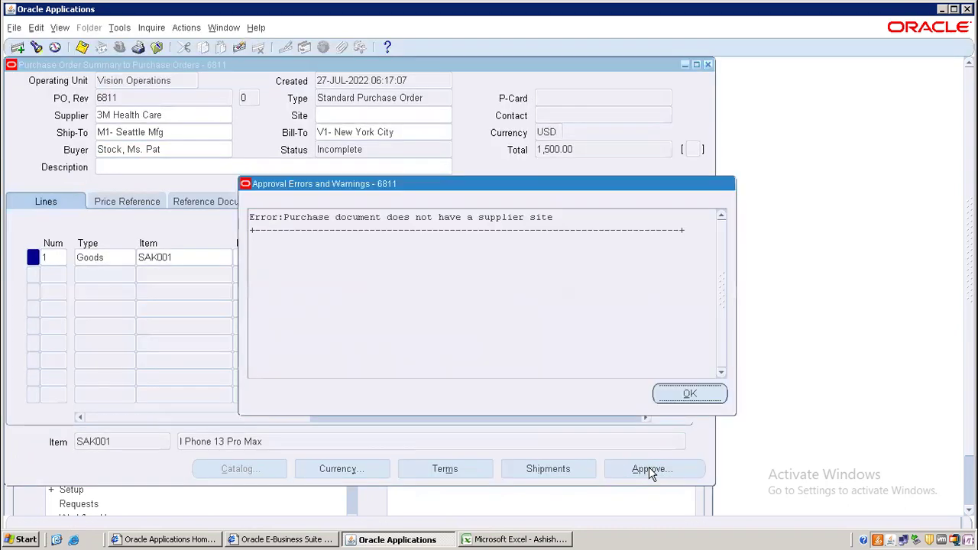
left_click(689, 393)
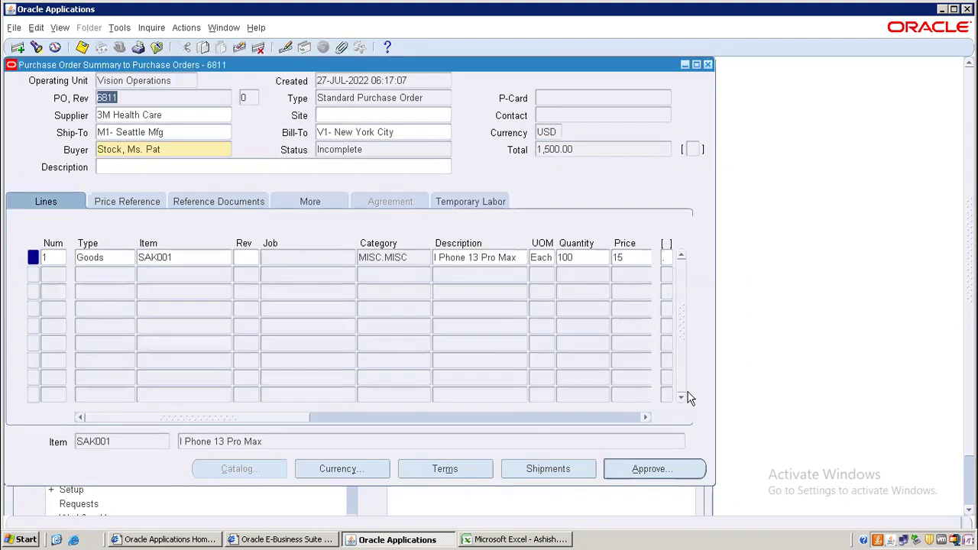
- Set supplier site CORP HQ and ship-to M1- Seattle Mfg, save, and review the shipments
left_click(360, 118)
type("CORP HQ")
key("Tab")
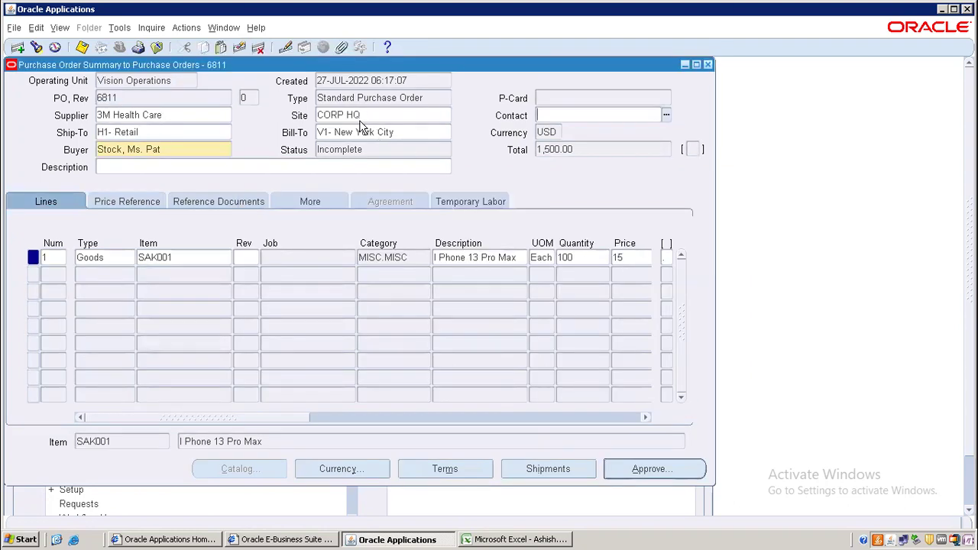
left_click(156, 130)
type("M1")
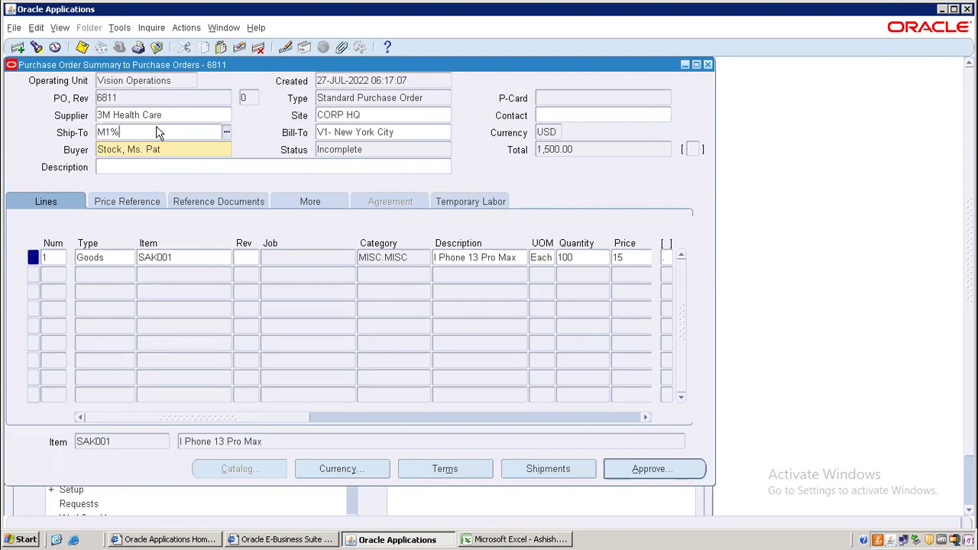
key("Tab")
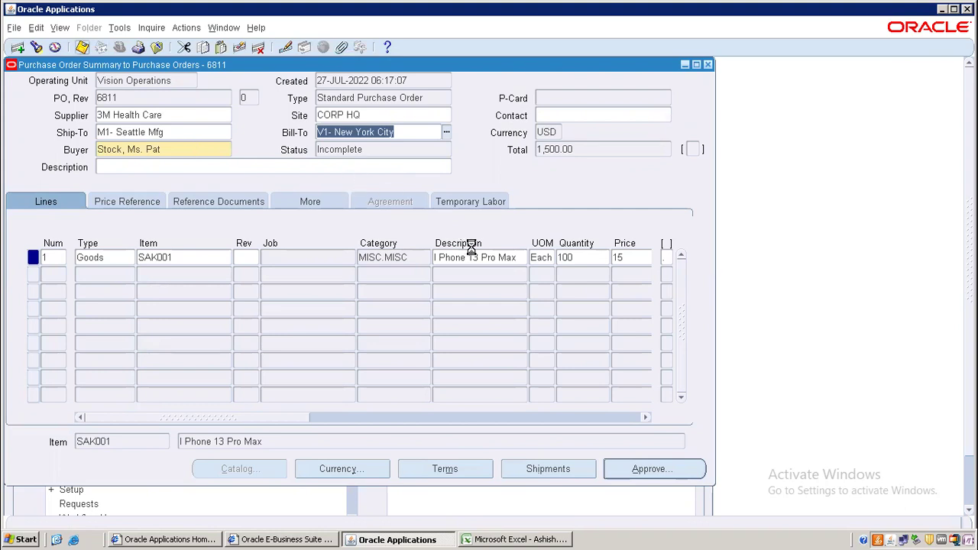
key("ctrl+s")
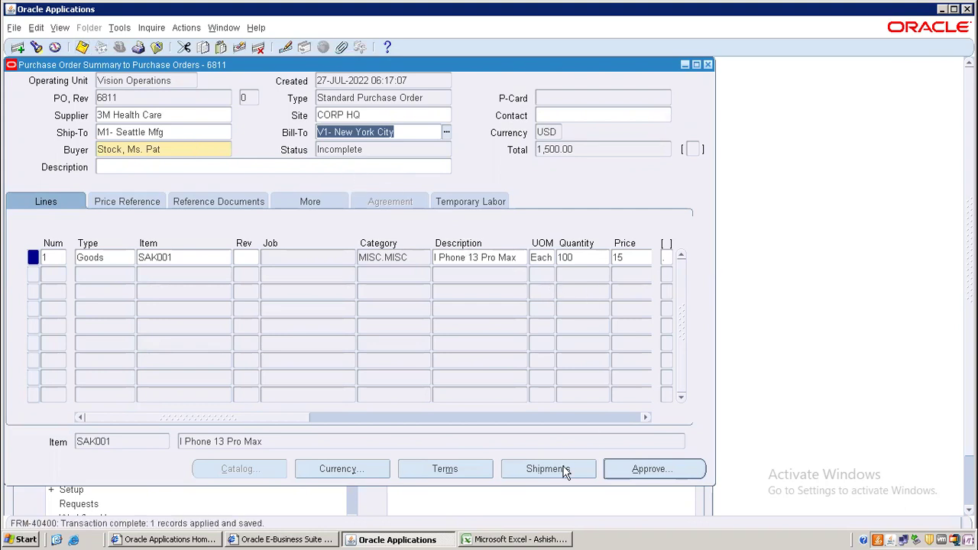
left_click(563, 468)
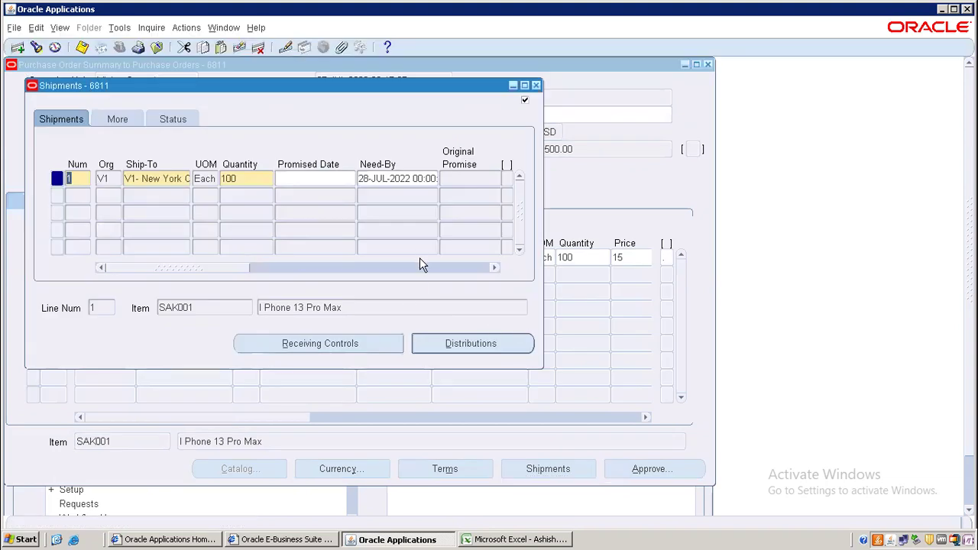
- Submit PO 6811 for approval and close the summary, results and find windows
left_click(536, 85)
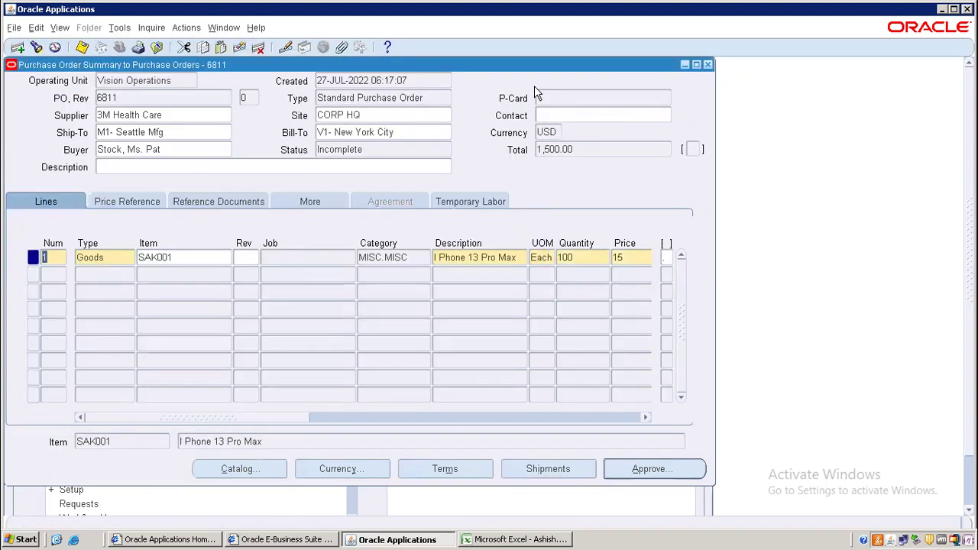
left_click(642, 466)
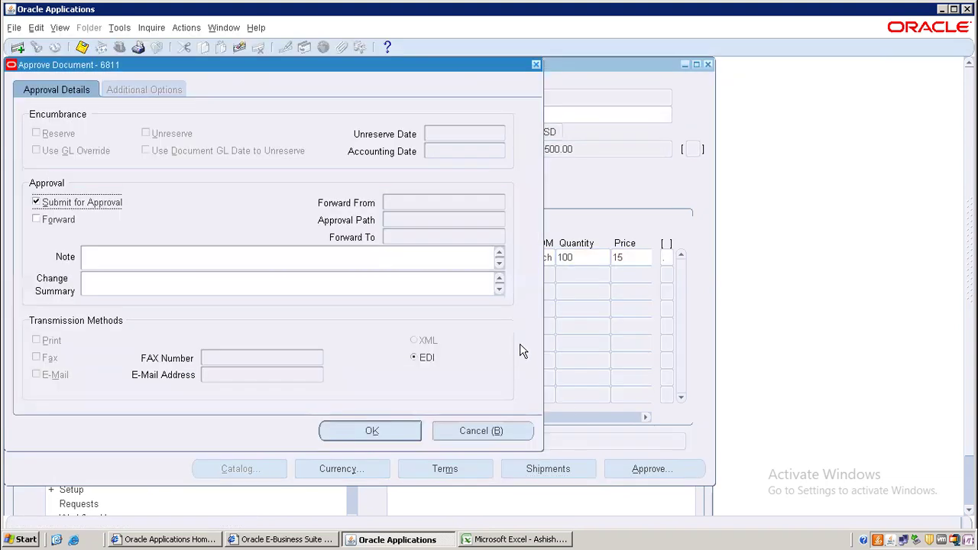
left_click(382, 438)
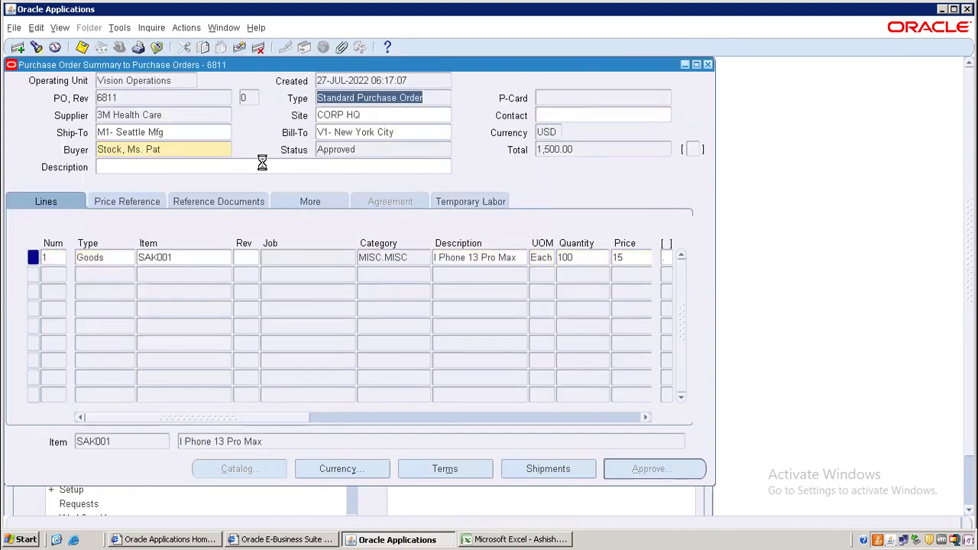
left_click(353, 149)
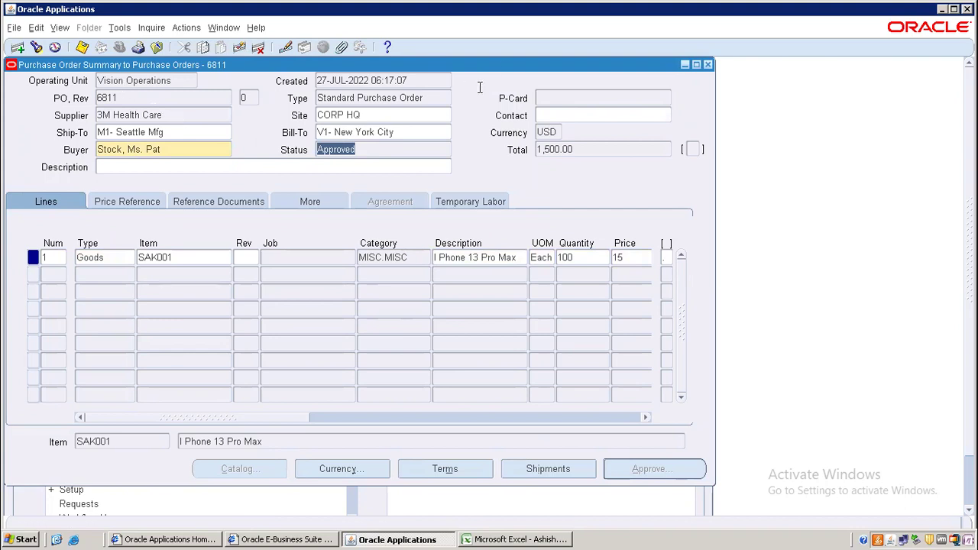
left_click(708, 66)
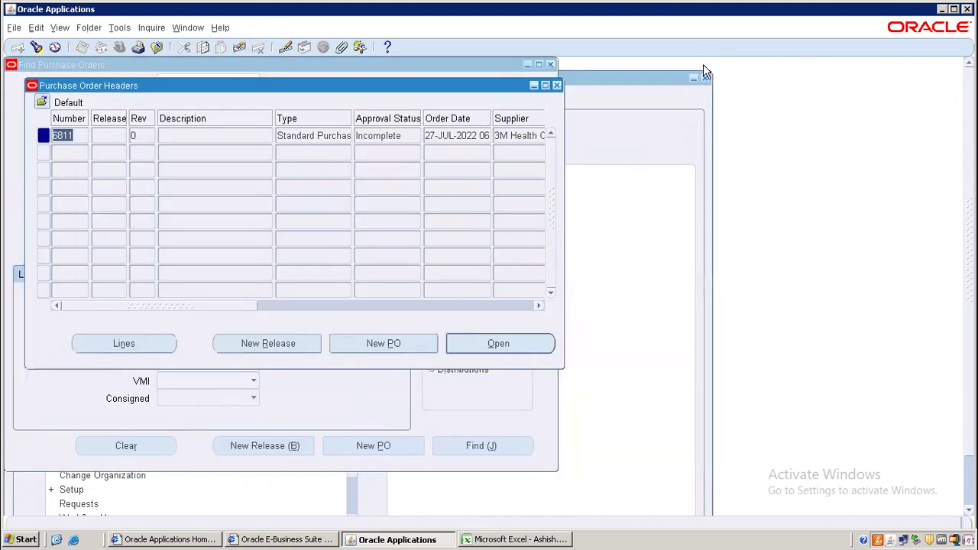
left_click(555, 85)
left_click(549, 65)
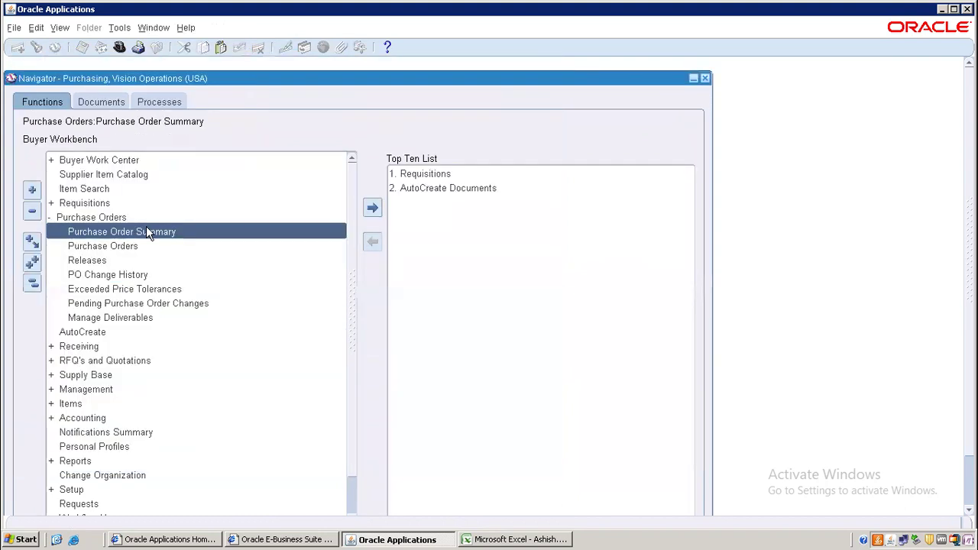
- Launch Receiving > Receipts for organization V1 (Vision Operations)
left_click(33, 284)
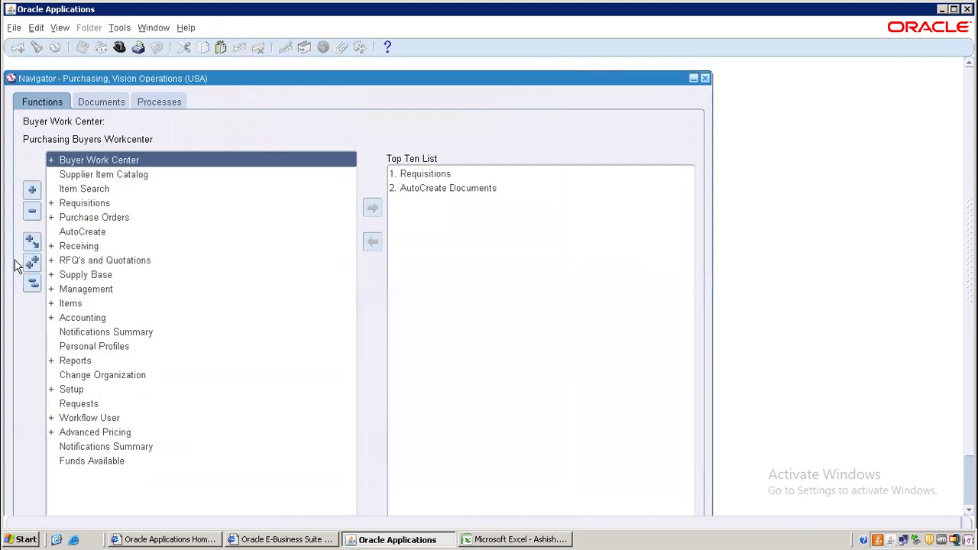
left_click(85, 247)
double_click(85, 248)
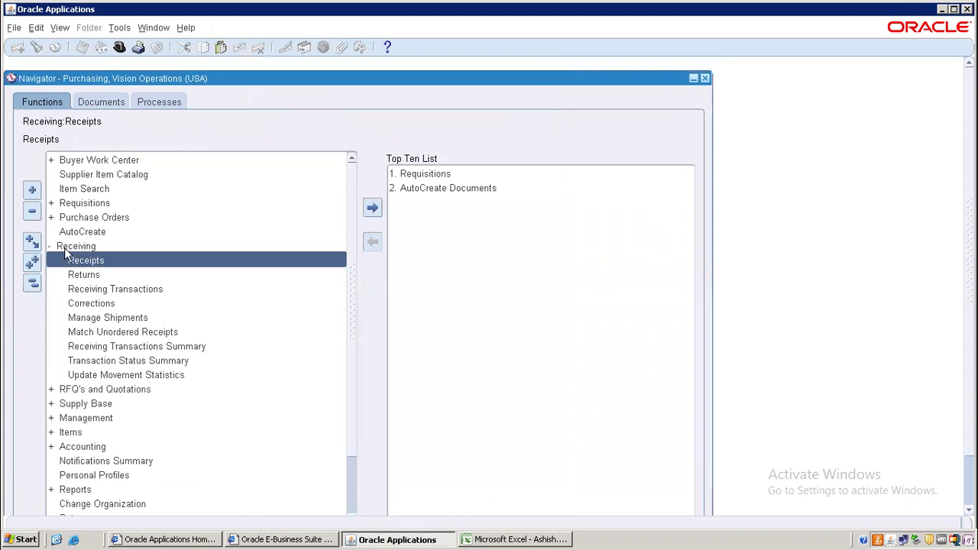
double_click(88, 259)
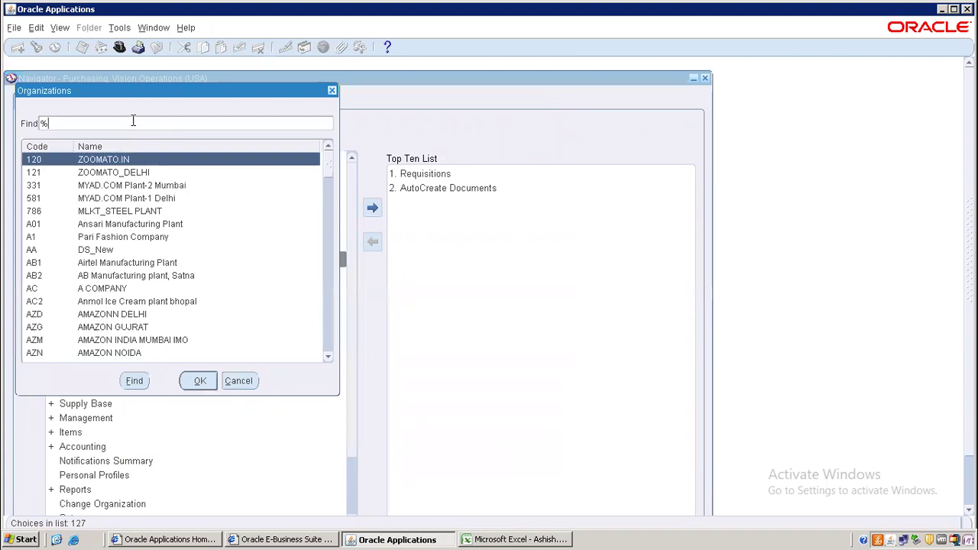
type("1")
key("Return")
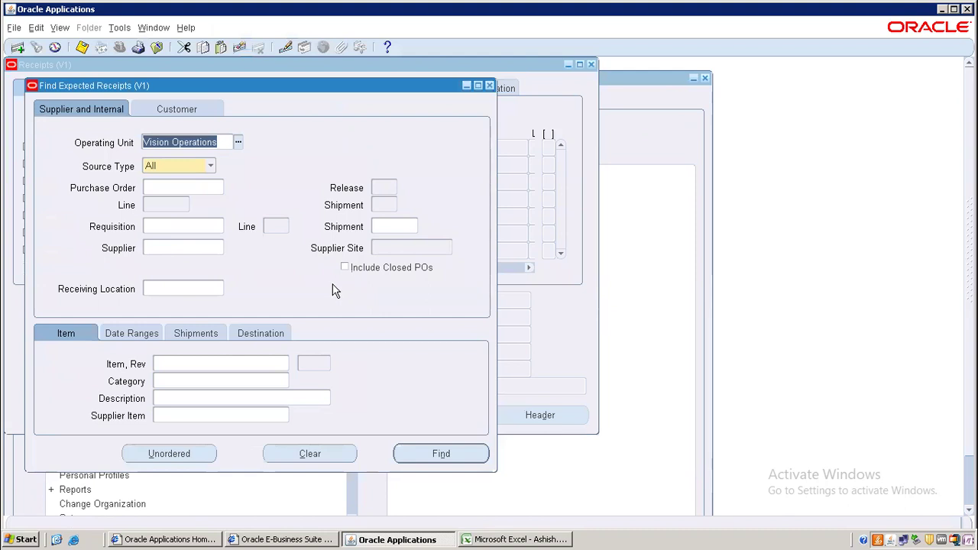
- Find purchase order 6811 in the Receipts form and bring its receipt lines forward
left_click(197, 189)
type("6811")
key("Return")
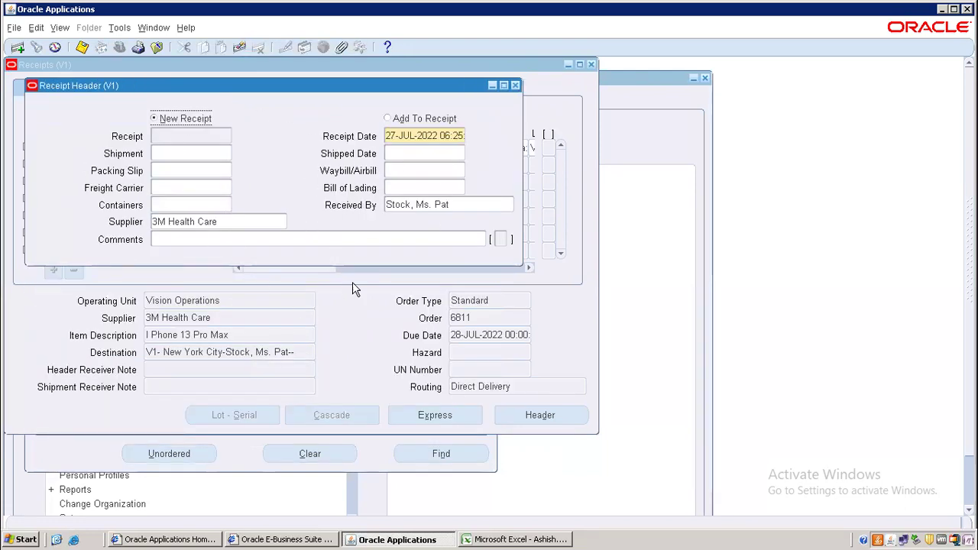
left_click(359, 305)
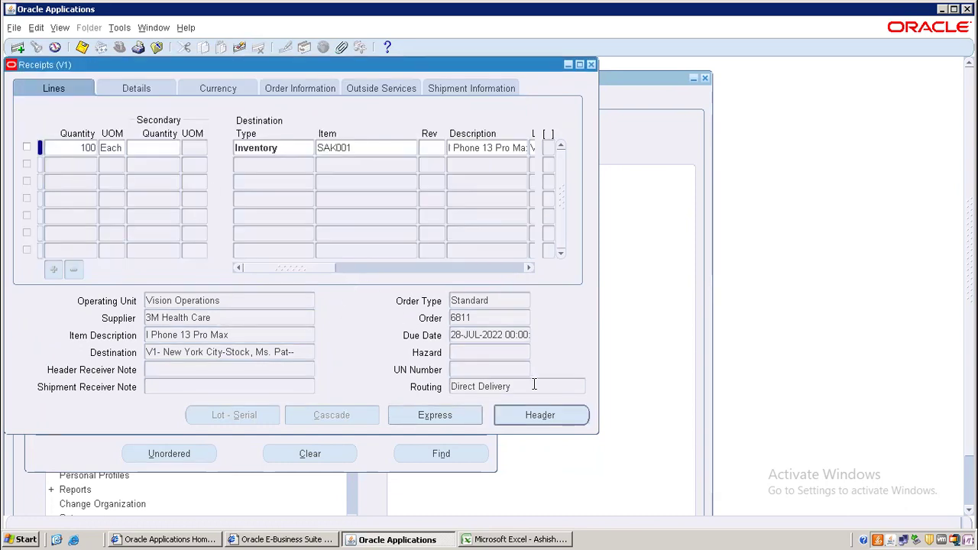
- Receive line 1's 100 units into subinventory IT, save, and select receipt number 9091
left_click(27, 147)
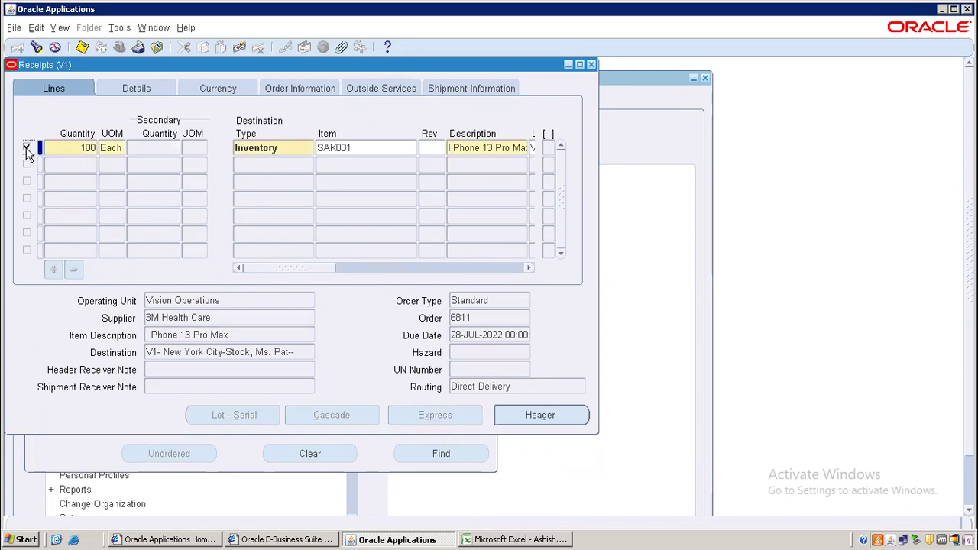
double_click(88, 148)
key("Tab")
key("Tab")
key("Tab")
key("Tab")
key("Tab")
key("Tab")
key("Tab")
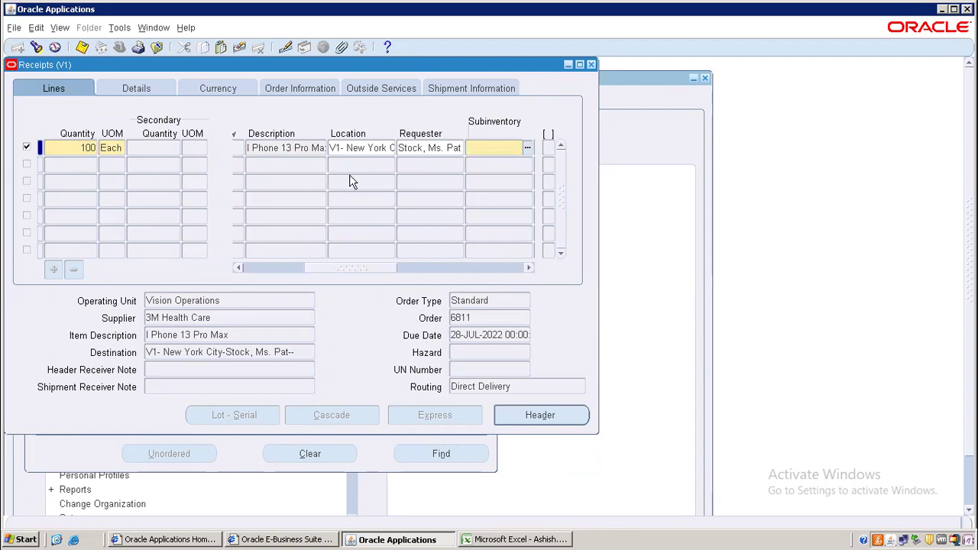
double_click(515, 147)
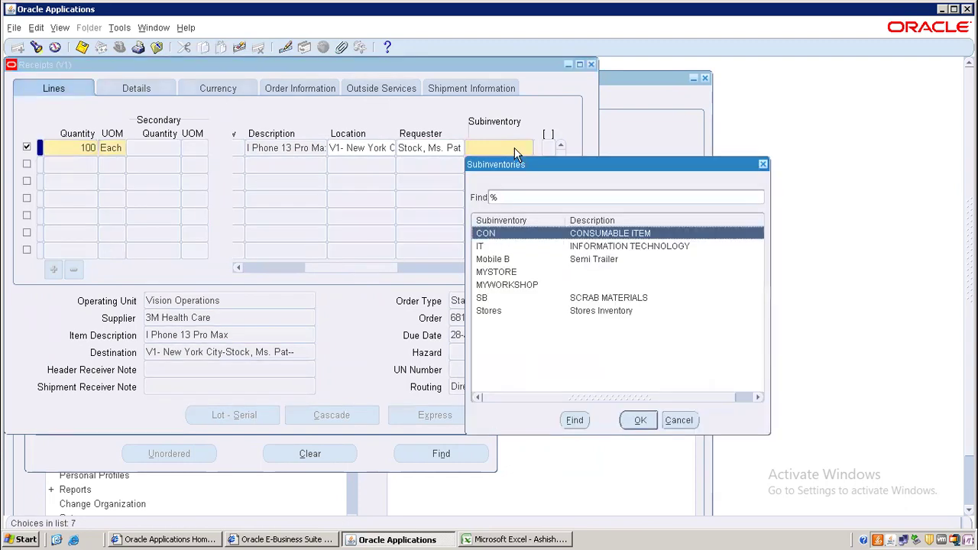
key("Down")
key("Return")
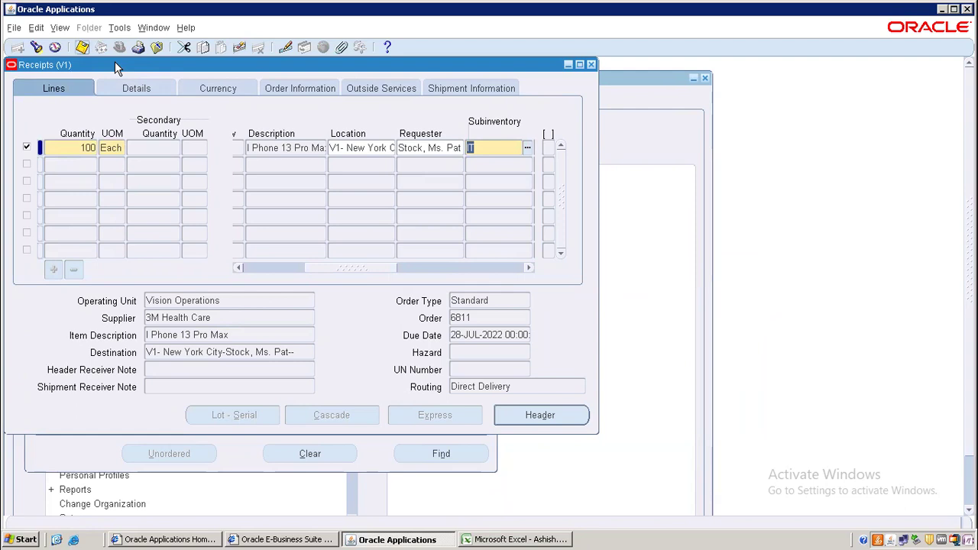
key("ctrl+s")
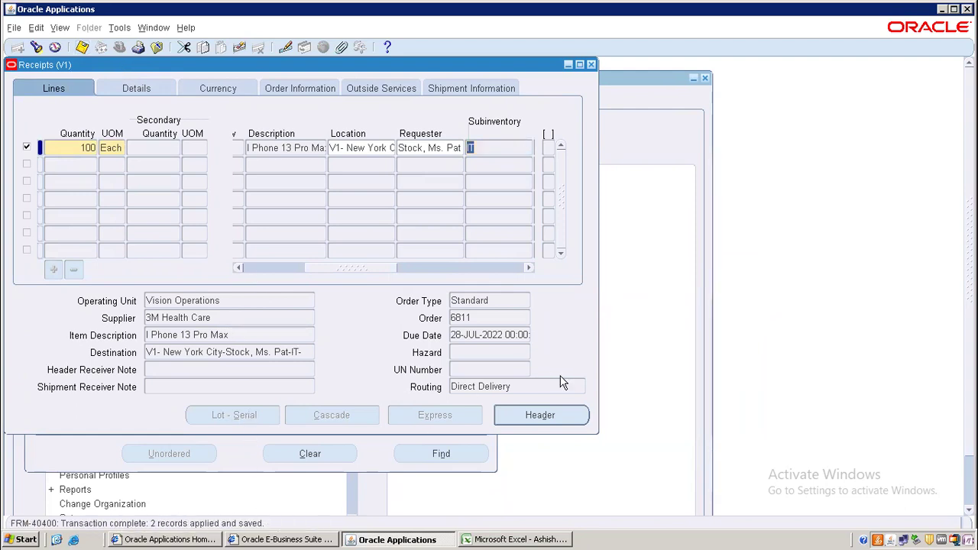
left_click(541, 416)
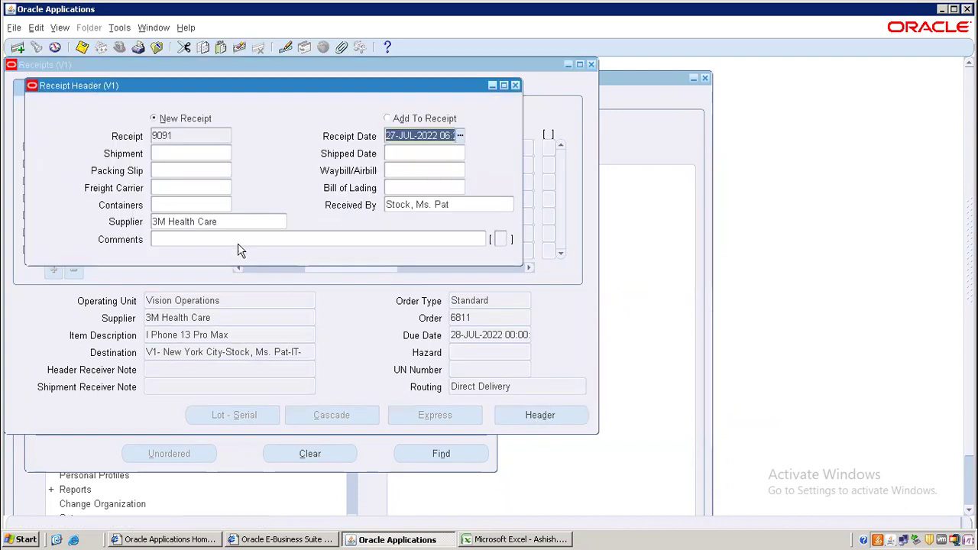
left_click(181, 136)
key("ctrl+c")
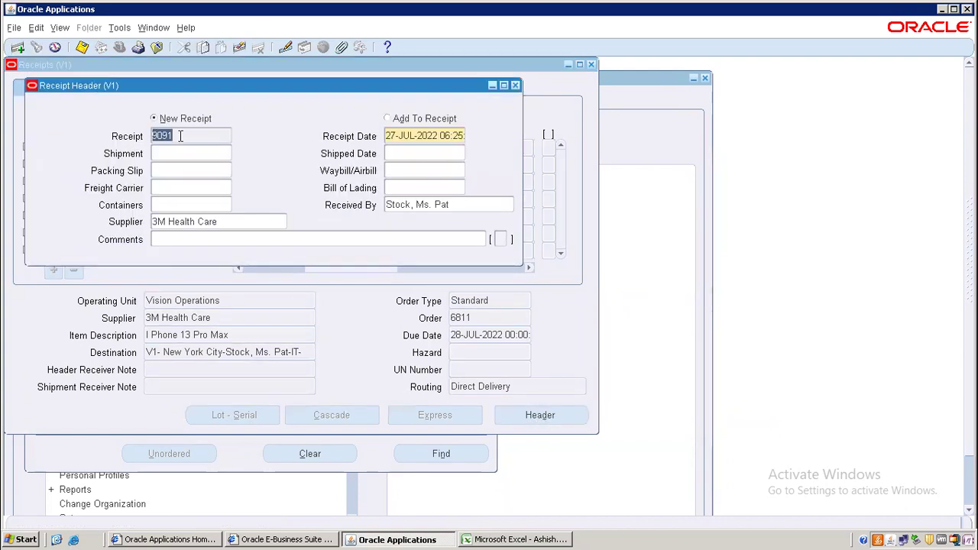
- Paste receipt number 9091 into cell B15 of the Excel workbook
left_click(501, 540)
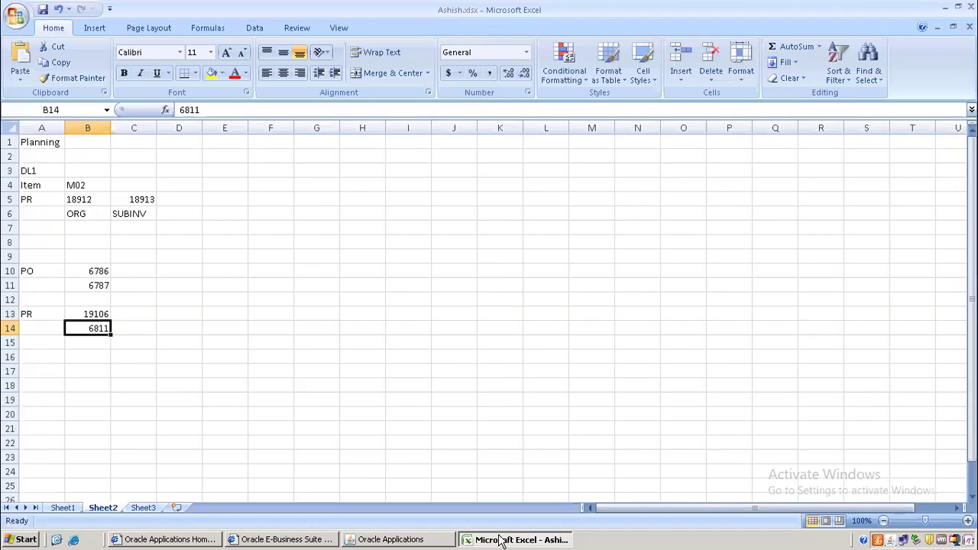
left_click(92, 340)
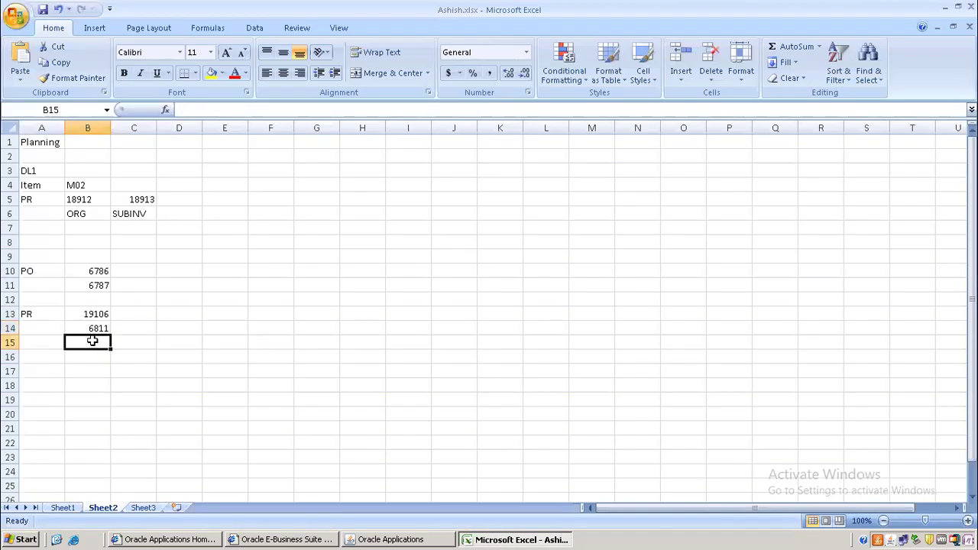
key("ctrl+v")
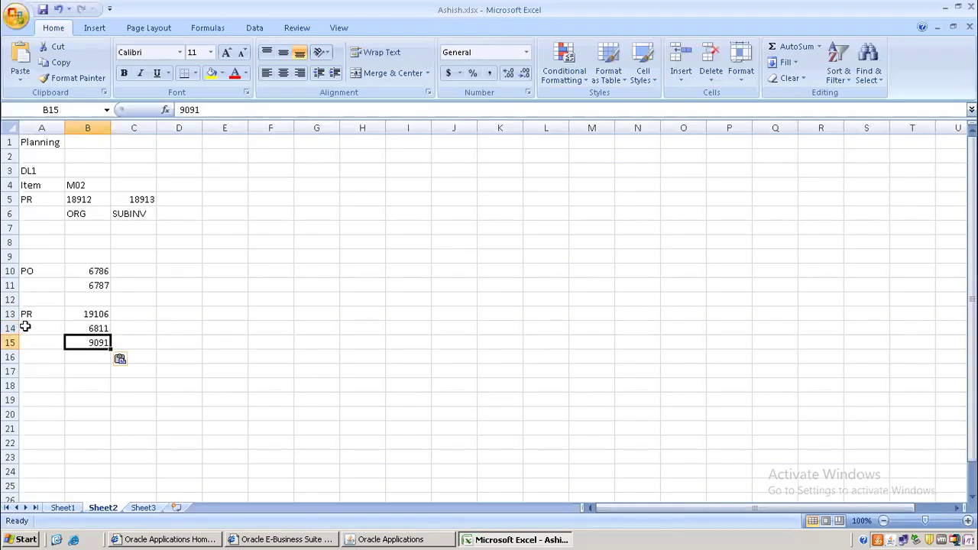
- Label cell A14 as PO and cell A15 as Receipt
left_click(25, 327)
type("PO")
key("Tab")
left_click(26, 327)
key("Return")
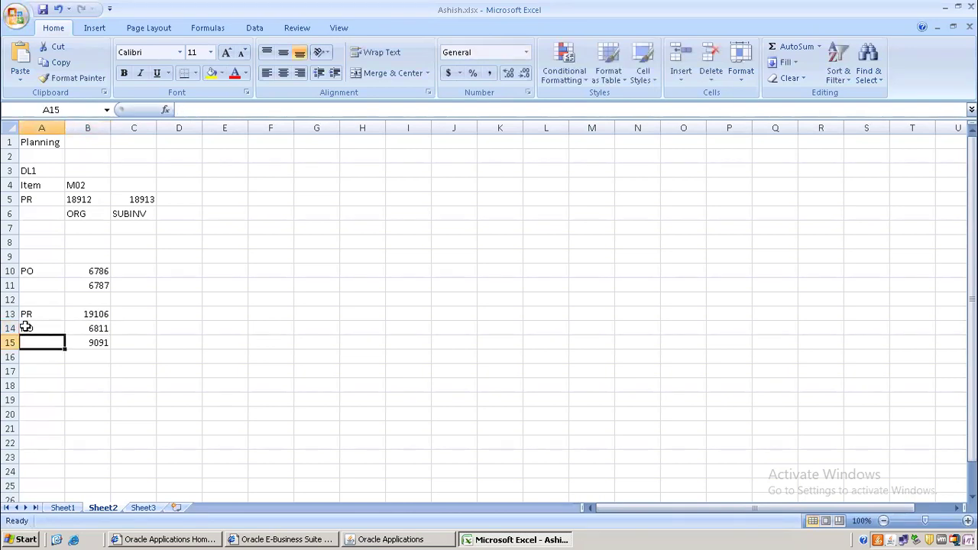
type("Receipt")
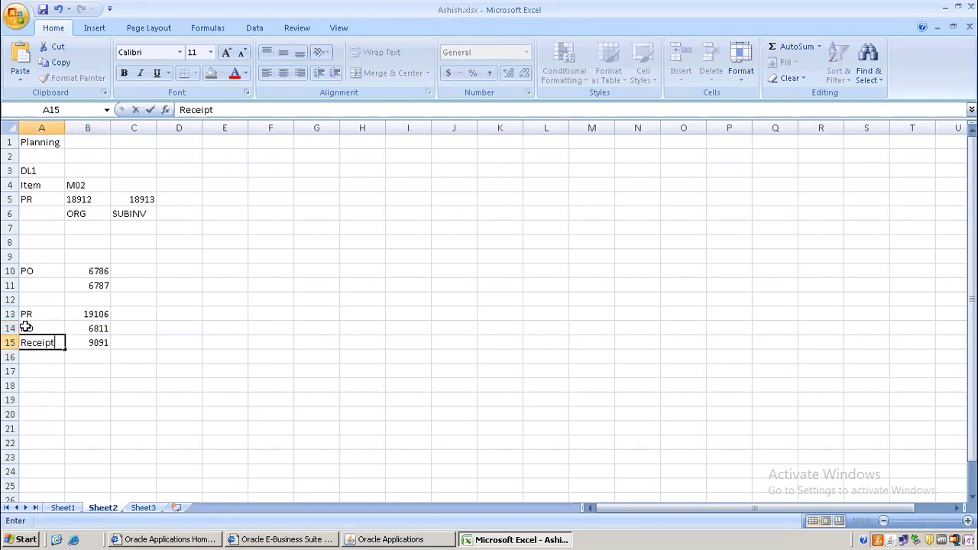
key("Tab")
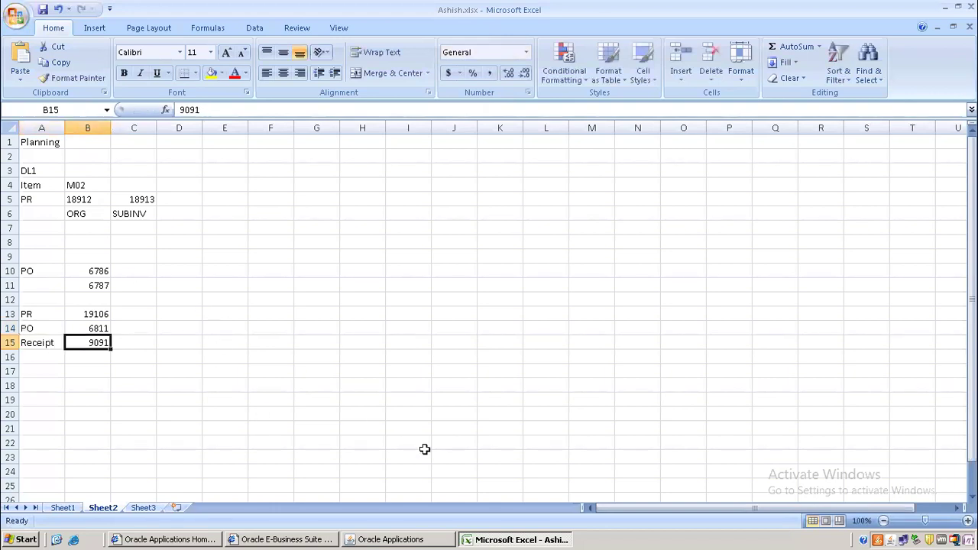
left_click(413, 539)
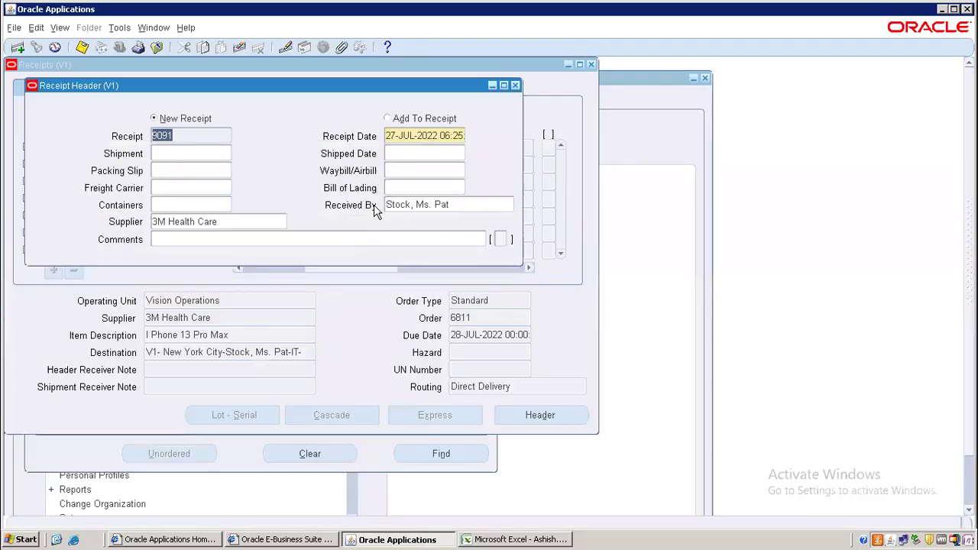
- Close the receipt windows and launch Receiving Transactions Summary
left_click(514, 85)
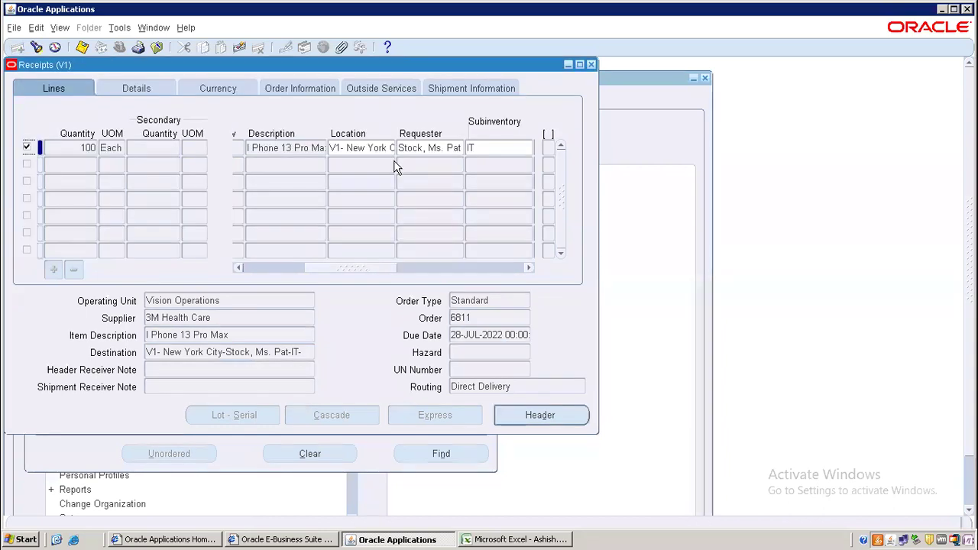
left_click(591, 64)
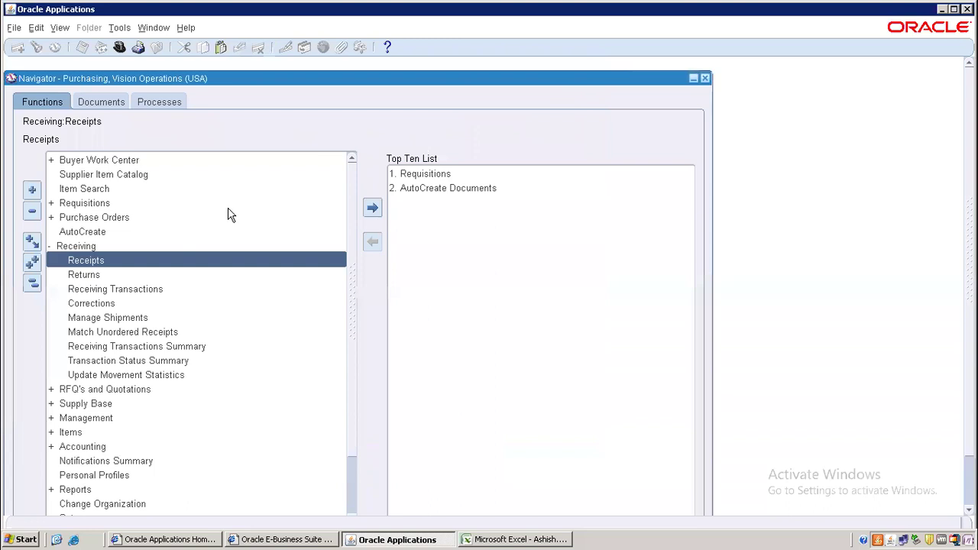
left_click(130, 350)
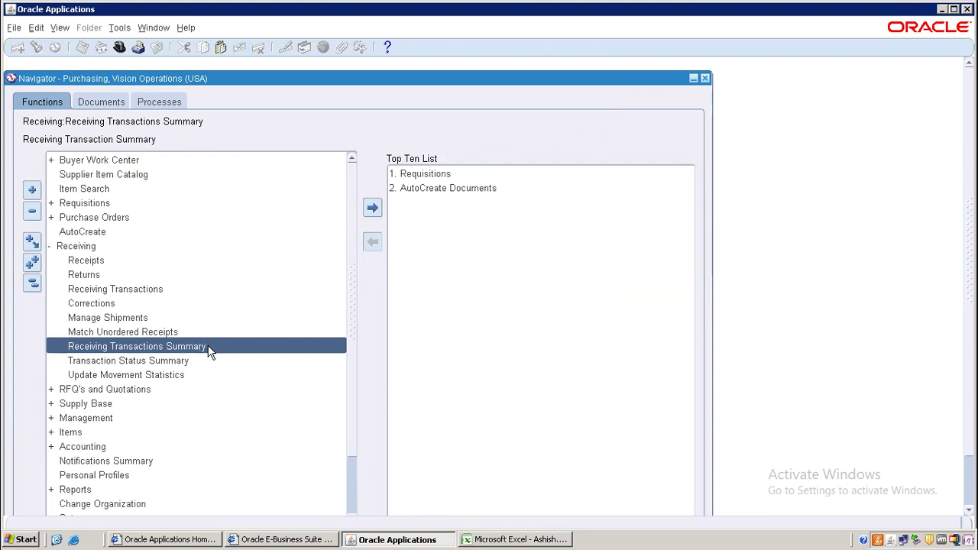
double_click(160, 348)
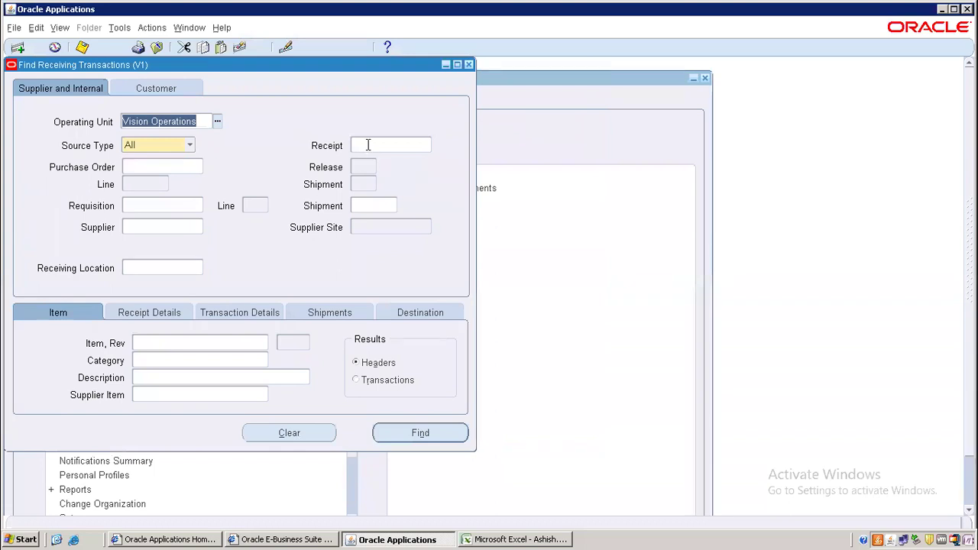
- Search for receipt 9091 and bring up its transactions
left_click(367, 146)
type("9091")
left_click(405, 435)
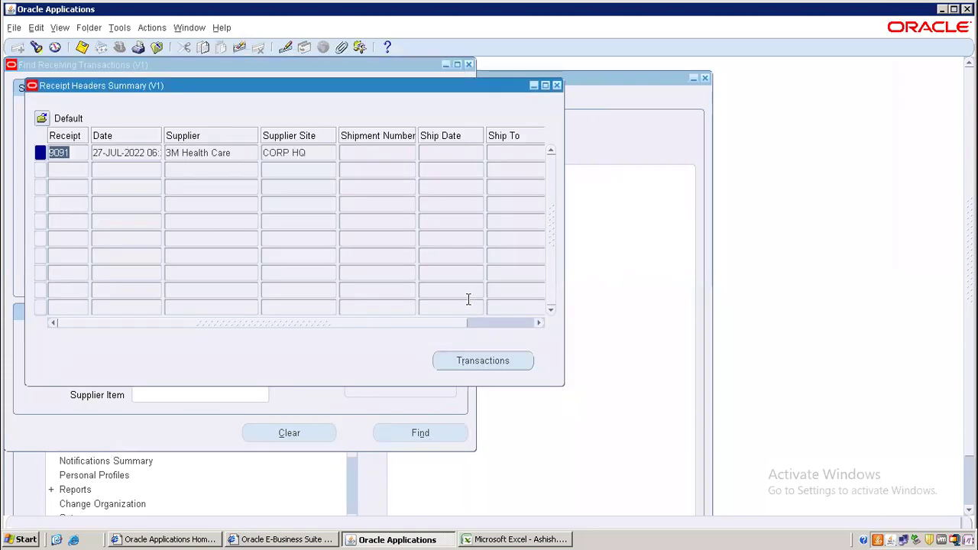
left_click(498, 361)
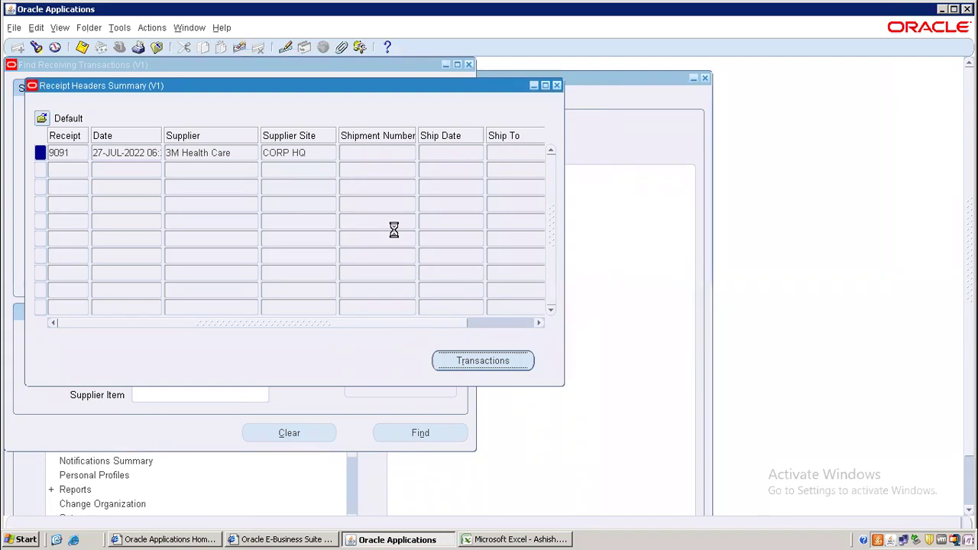
- Compare the Receive and Deliver rows' destinations for receipt 9091, then close both summary windows
left_click(111, 190)
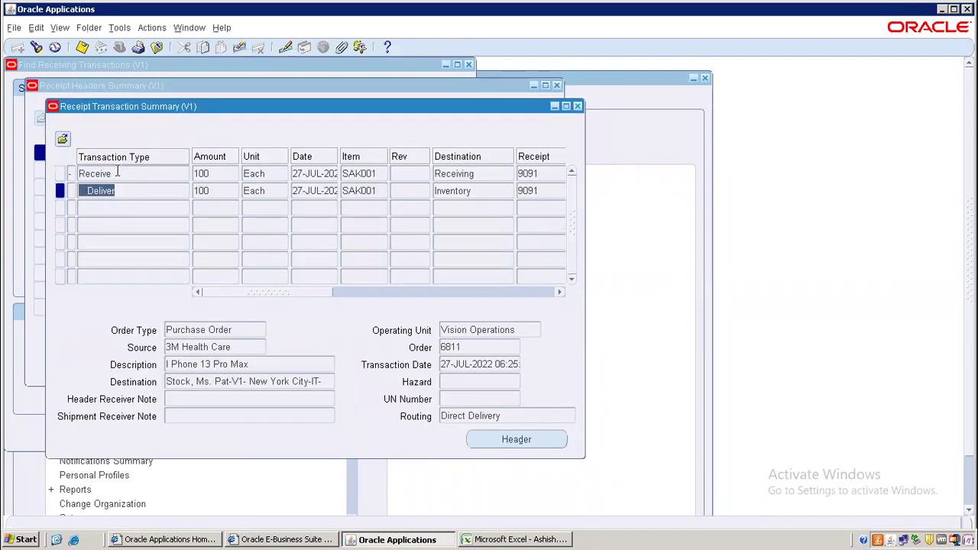
left_click(117, 172)
left_click(162, 190)
left_click(139, 177)
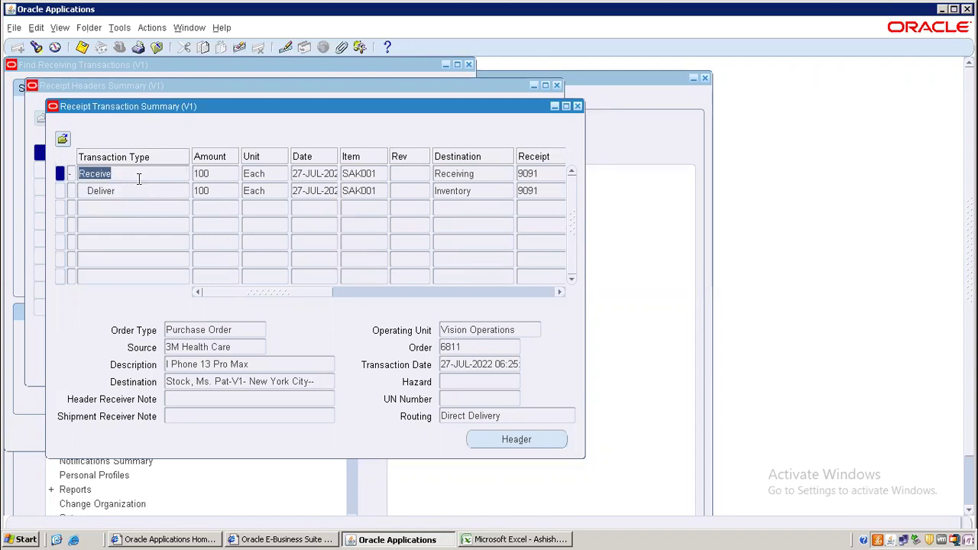
left_click(482, 174)
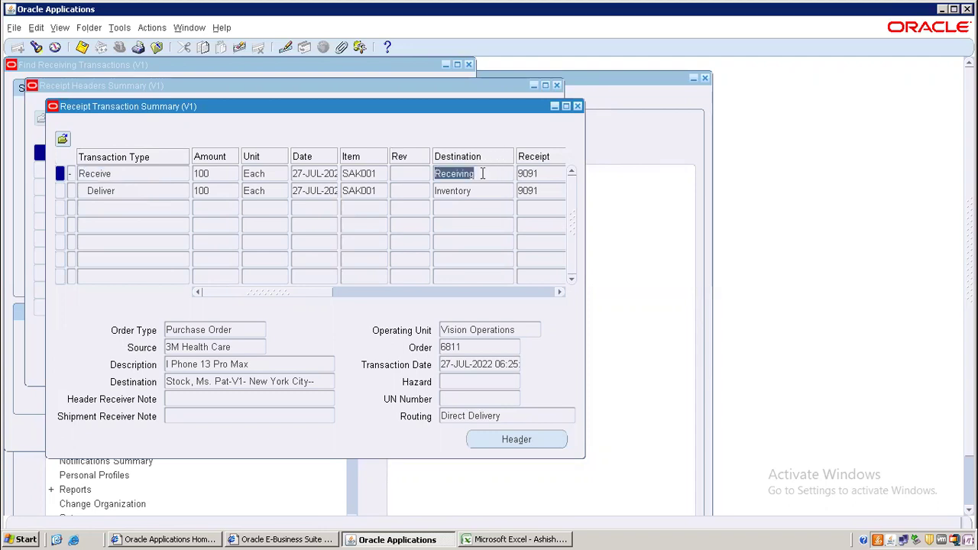
left_click(128, 190)
left_click(494, 190)
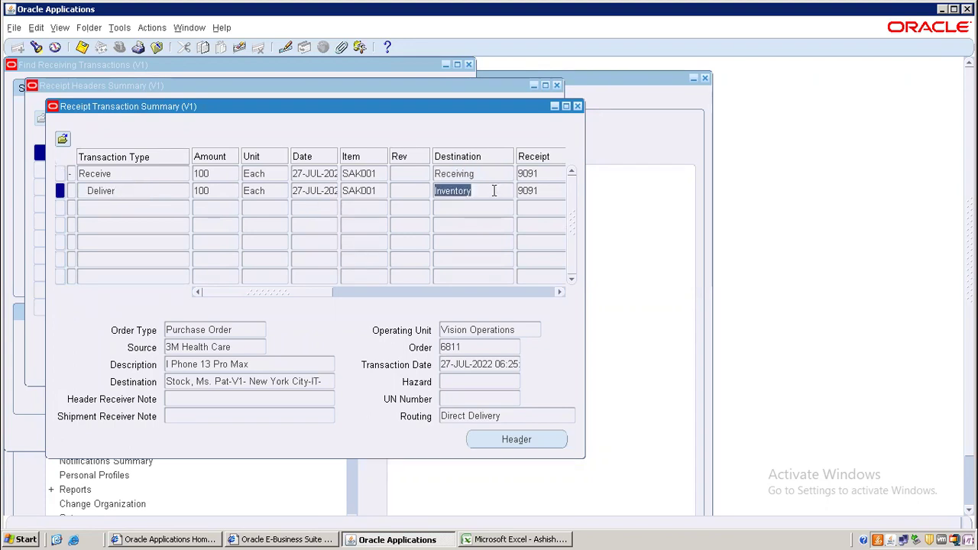
left_click(117, 173)
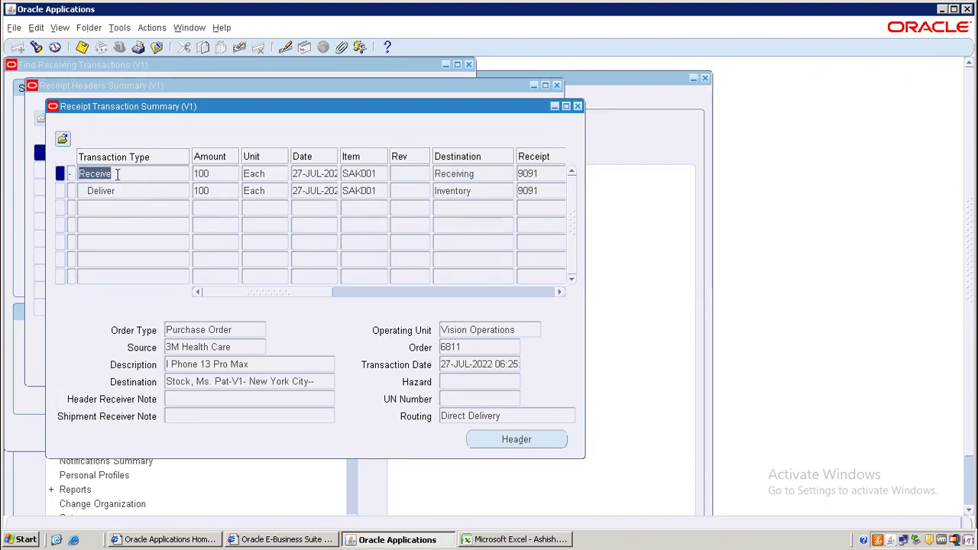
left_click(476, 173)
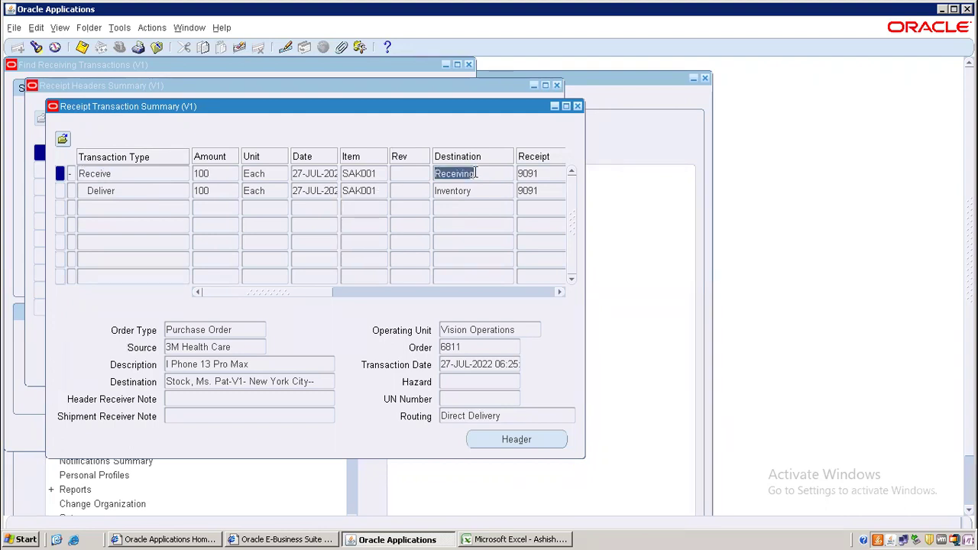
left_click(130, 188)
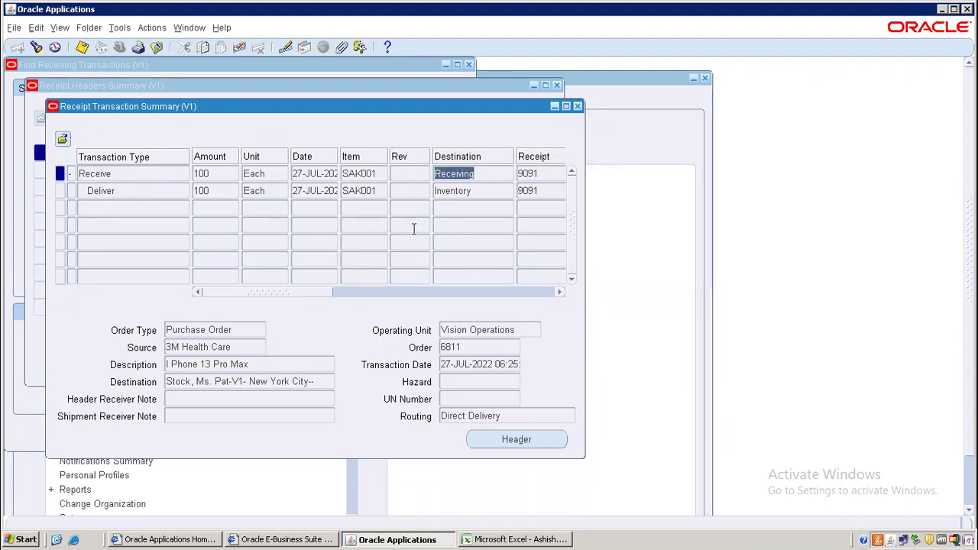
left_click(484, 191)
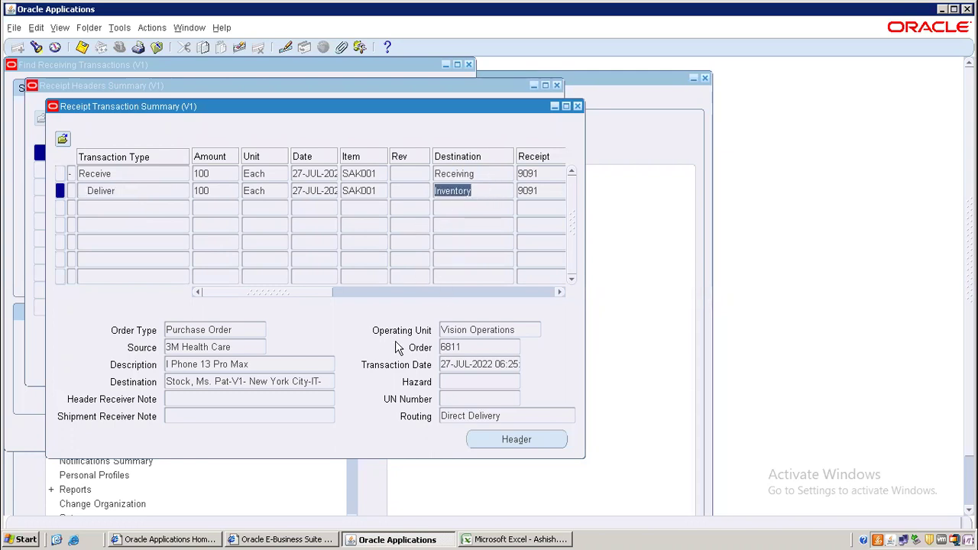
left_click(579, 105)
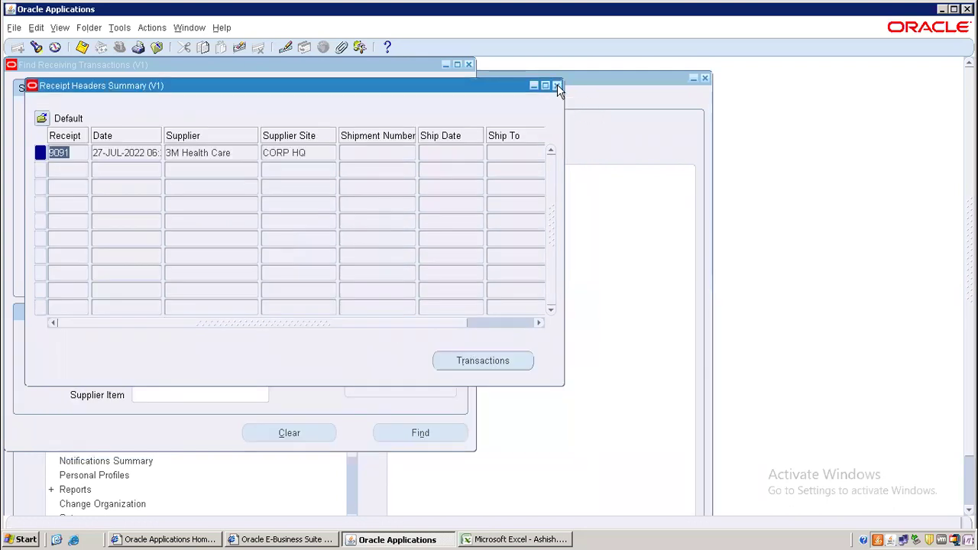
left_click(557, 85)
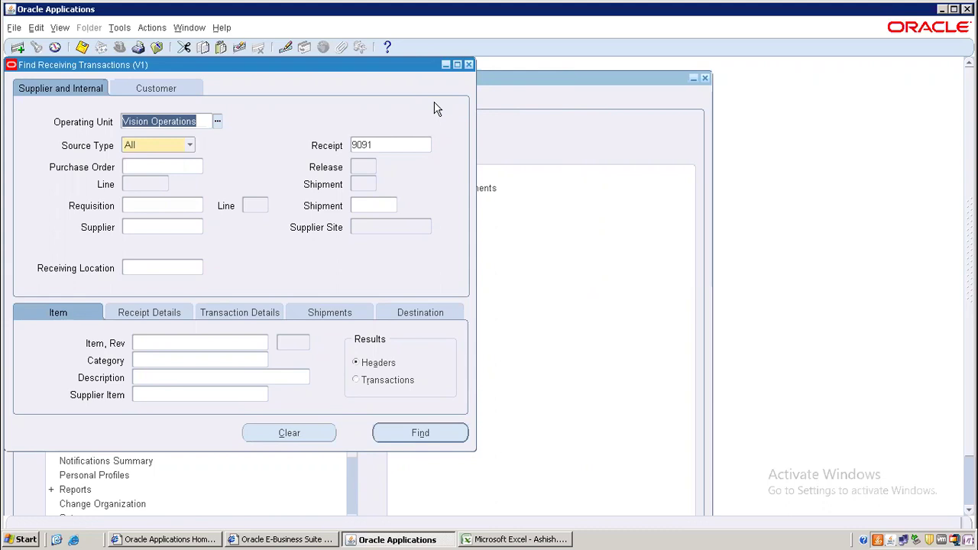
- Close Find Receiving Transactions and launch Purchase Orders from the collapsed navigator tree
left_click(468, 64)
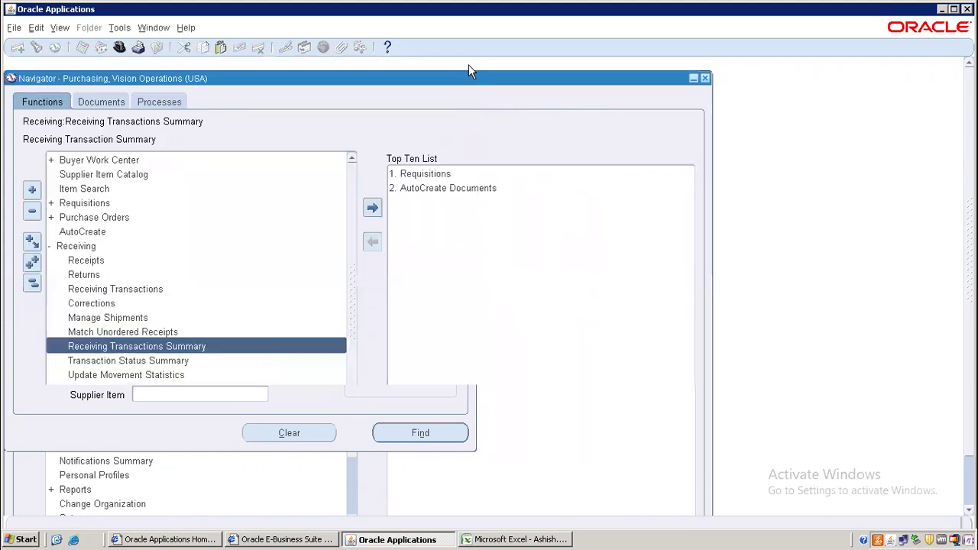
left_click(34, 286)
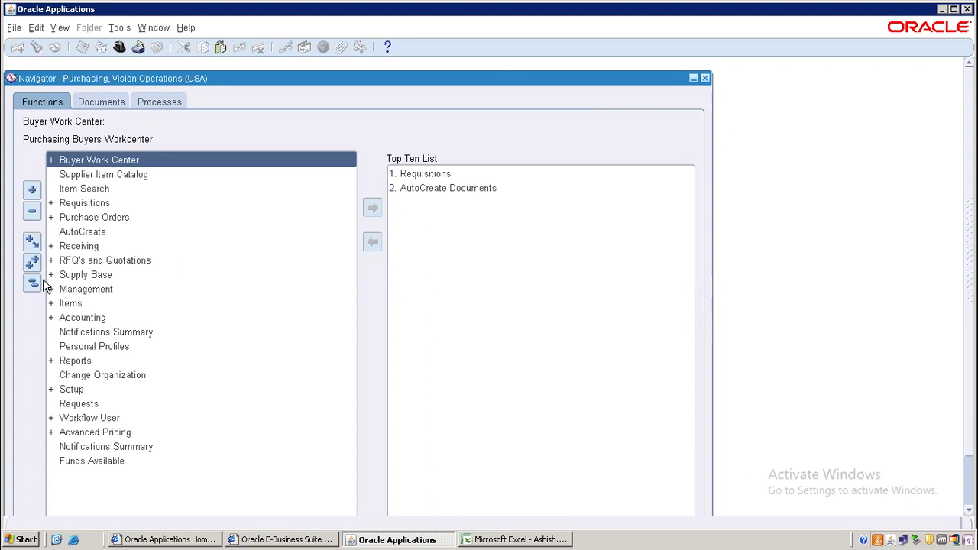
double_click(97, 220)
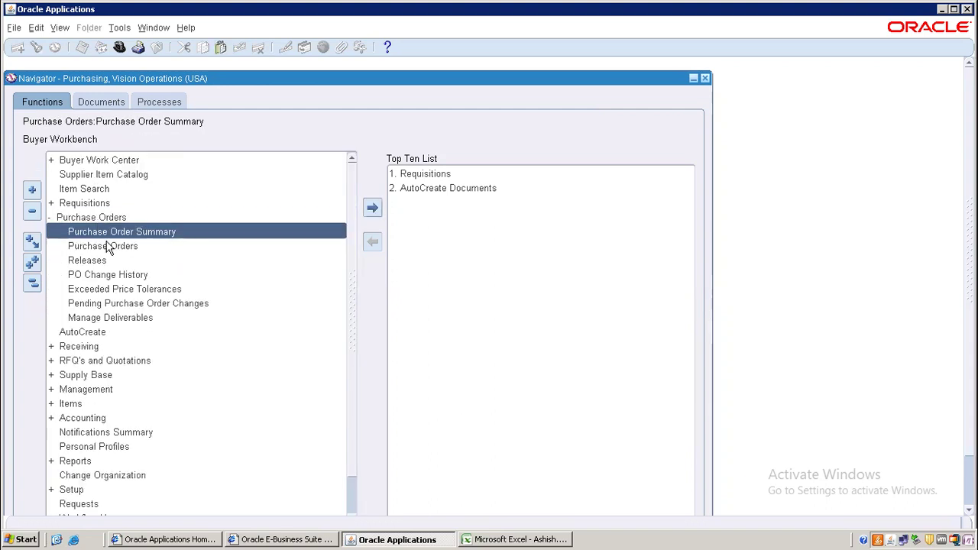
double_click(107, 246)
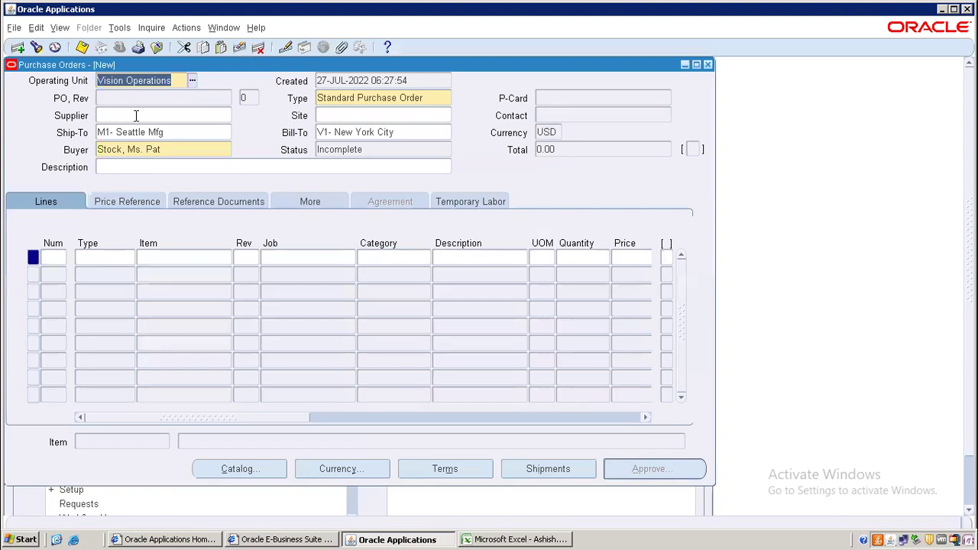
- Set the supplier to Advantage Corp with site ADVANTAGE - UK
left_click(136, 116)
type("%")
key("Tab")
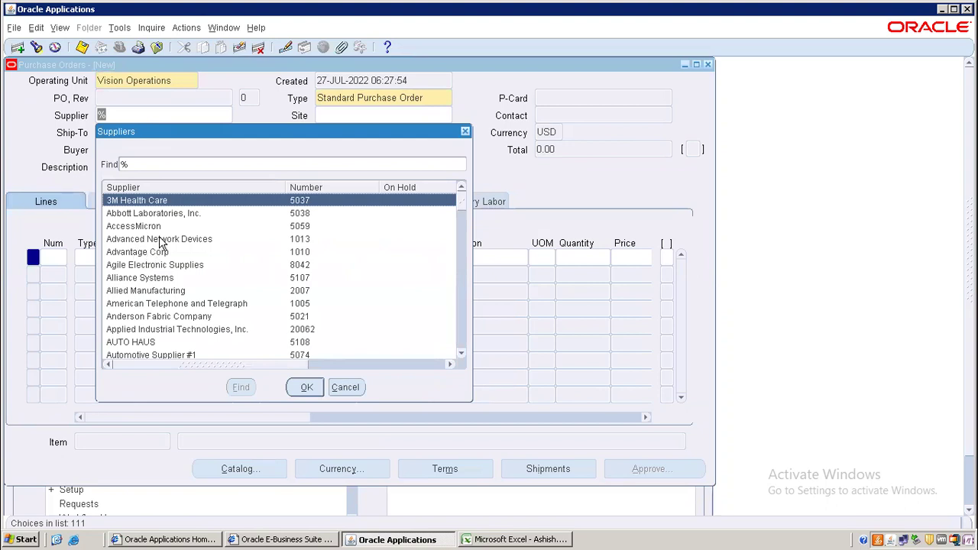
left_click(162, 253)
double_click(162, 253)
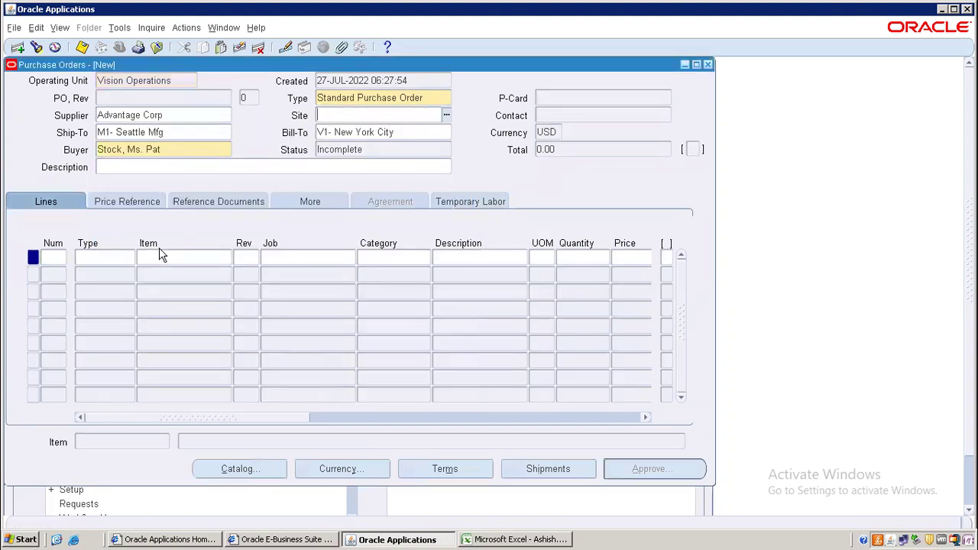
double_click(335, 123)
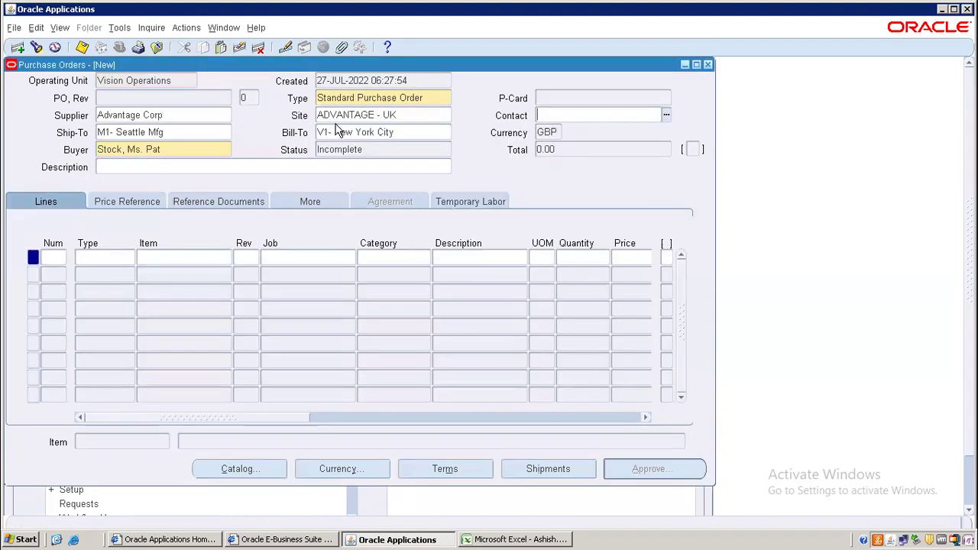
- Put item SAK002 (Dell laptop) on order line 1
left_click(55, 258)
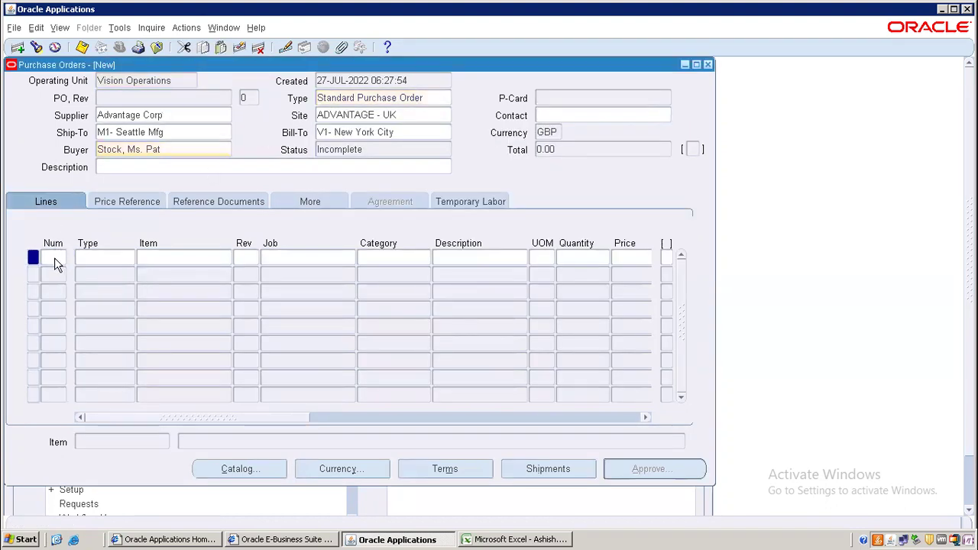
left_click(174, 257)
type("SAK%")
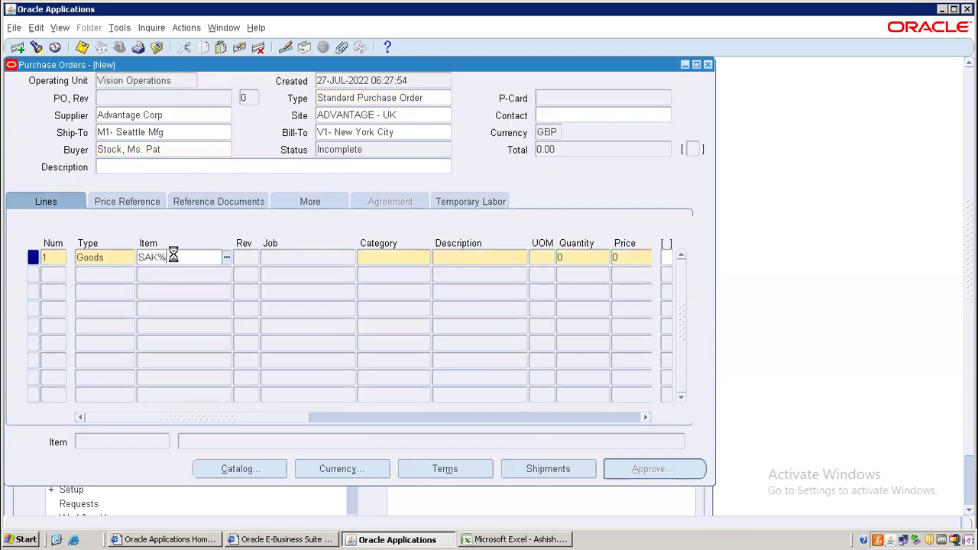
key("Tab")
left_click(175, 262)
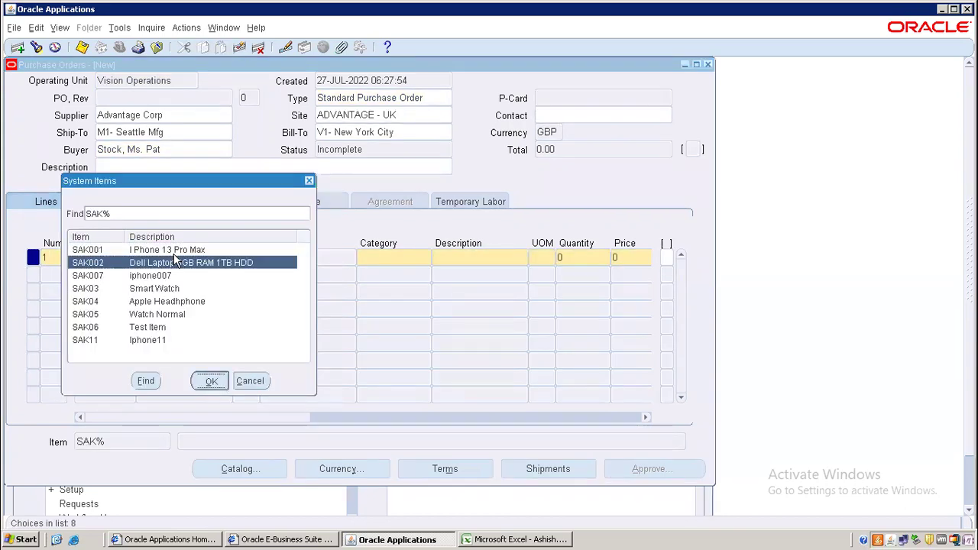
double_click(174, 262)
- Give line 1 quantity 200, price 15 and need-by date 29-JUL-2022
left_click(598, 257)
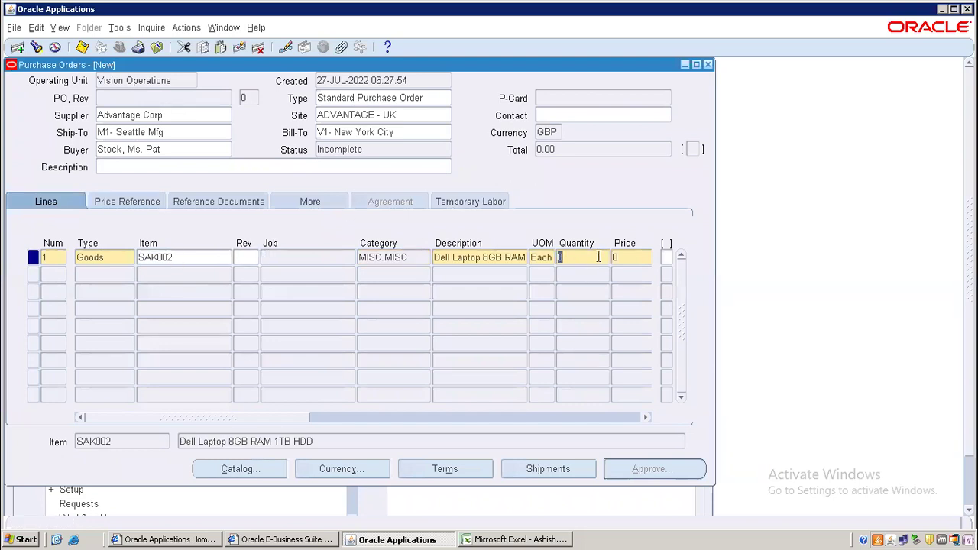
type("200")
key("Tab")
type("1")
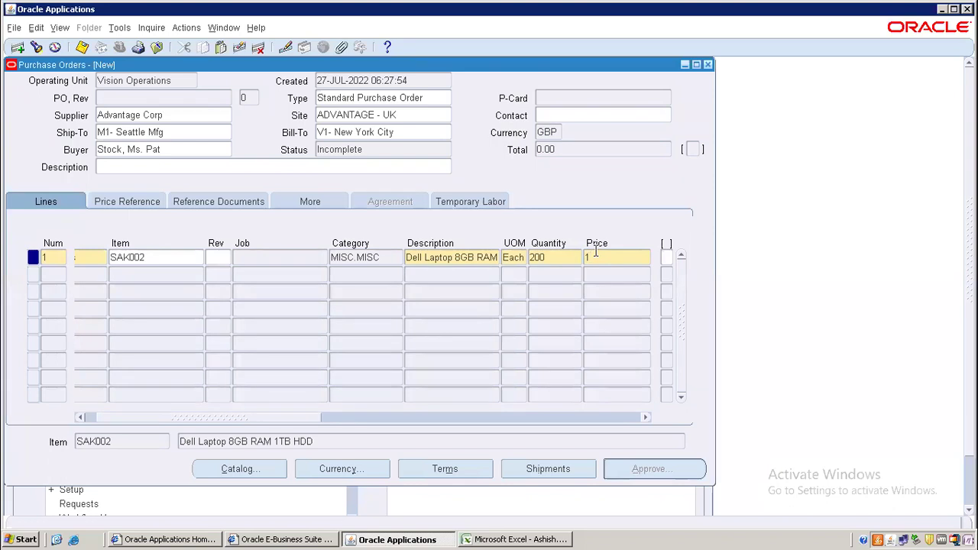
type("5")
key("Tab")
key("Tab")
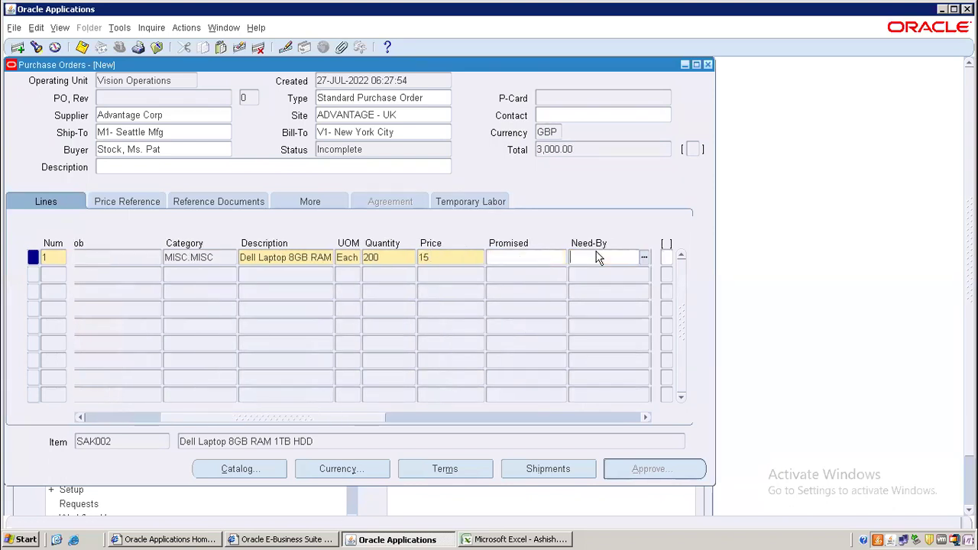
key("ctrl+l")
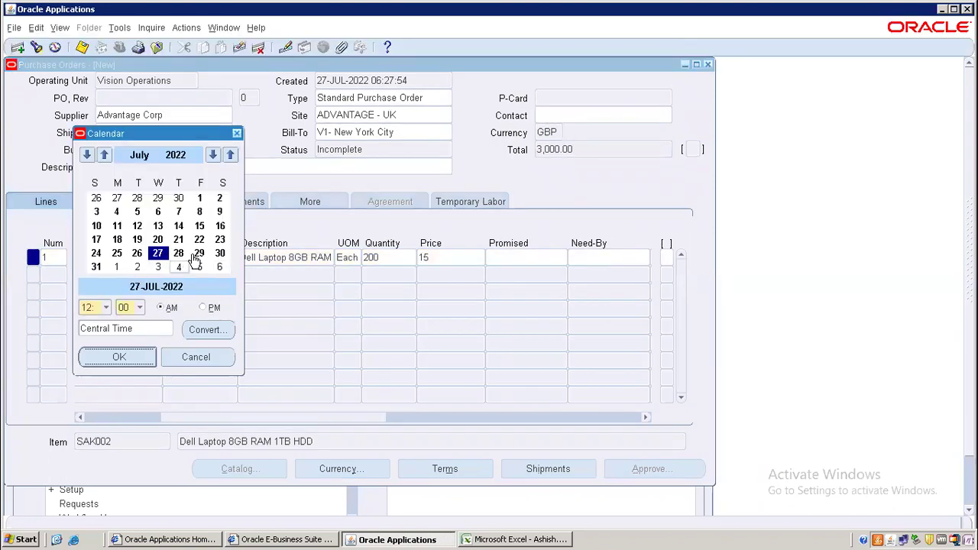
left_click(200, 254)
left_click(138, 359)
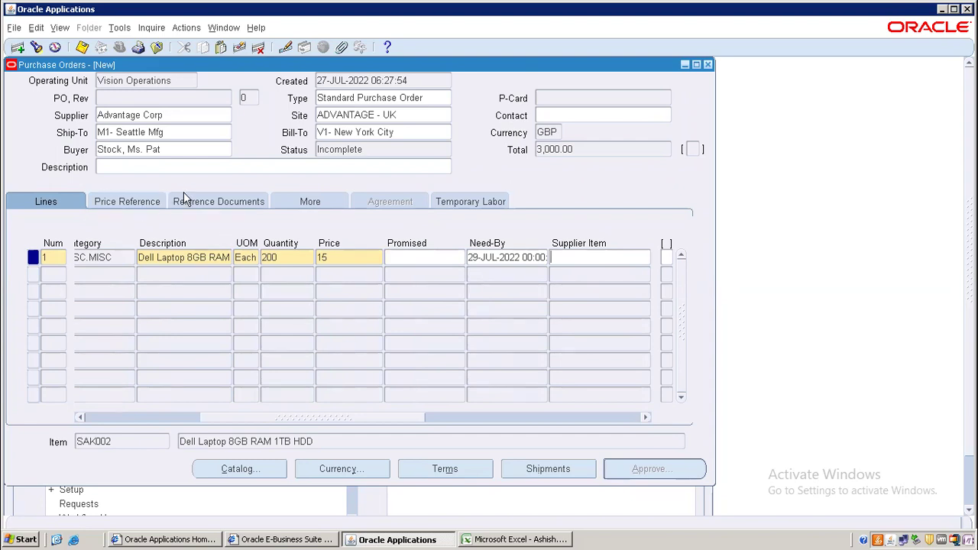
- Review line 1's price reference and shipment details
left_click(149, 203)
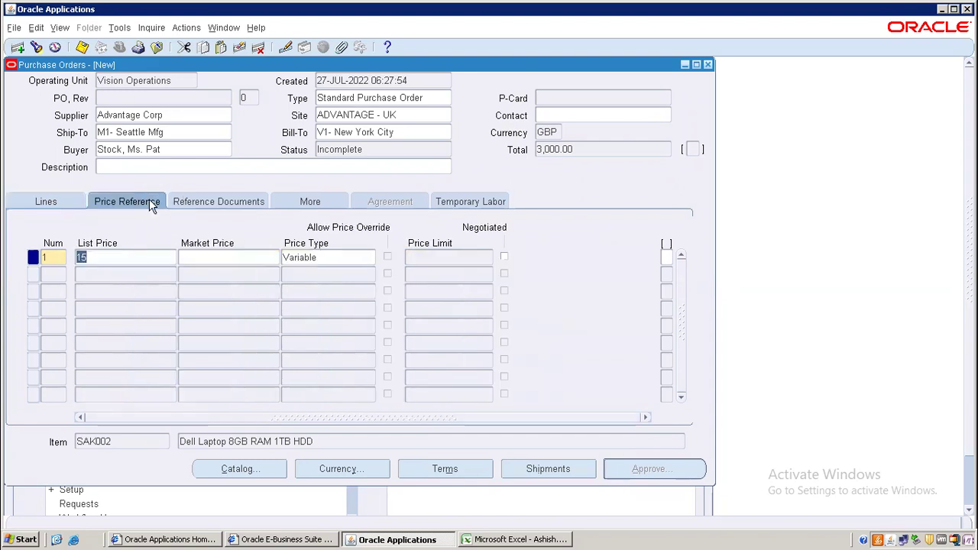
left_click(55, 206)
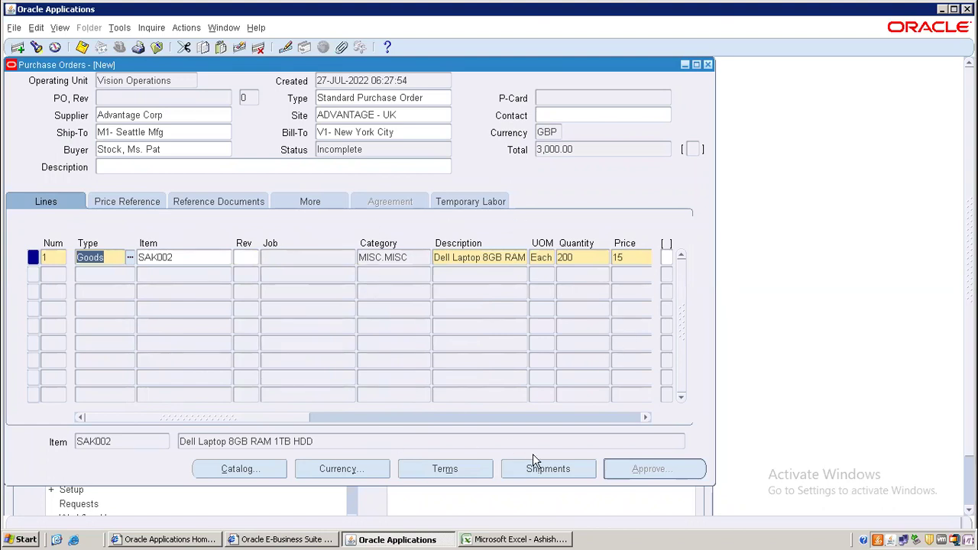
left_click(546, 469)
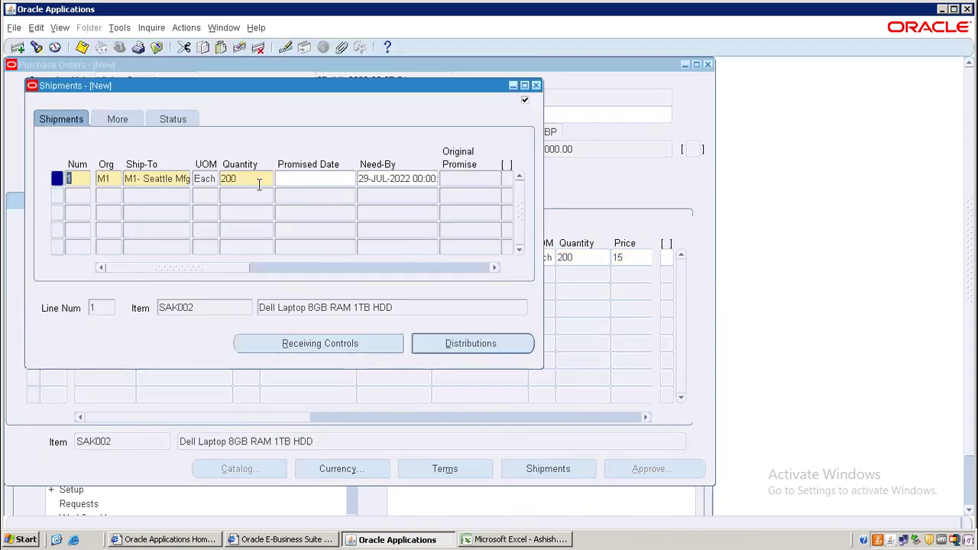
left_click(536, 86)
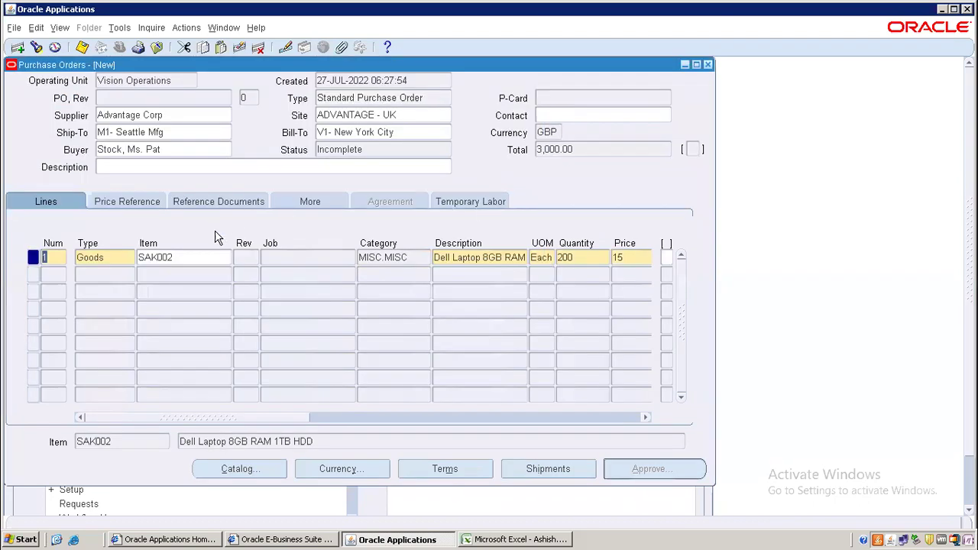
- Save the order as PO 6812 and put item SAK007 on line 2
left_click(51, 279)
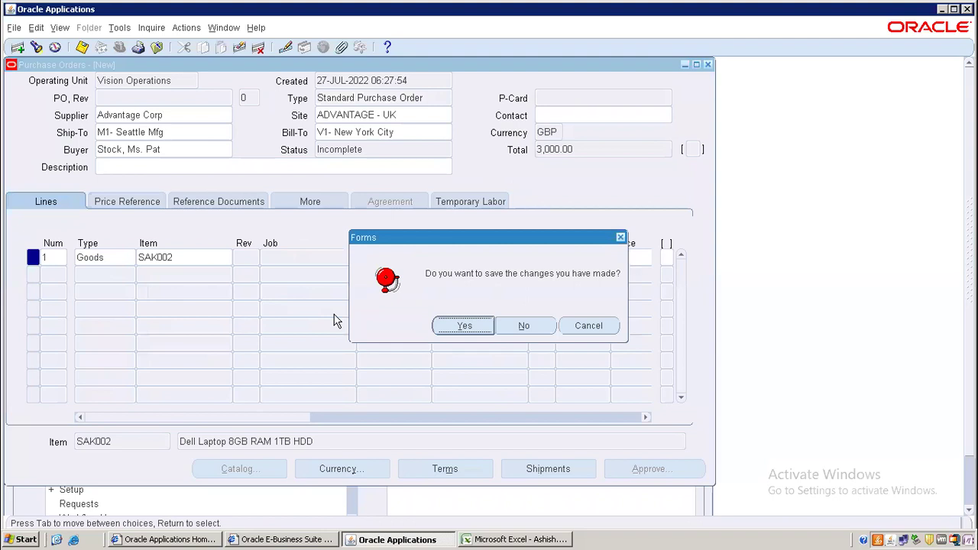
left_click(462, 325)
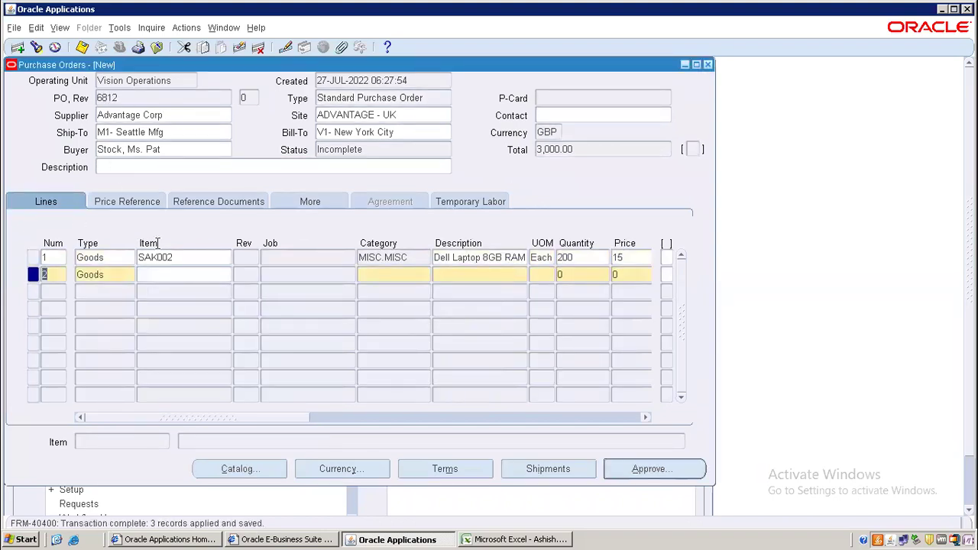
left_click(161, 277)
type("SAK%")
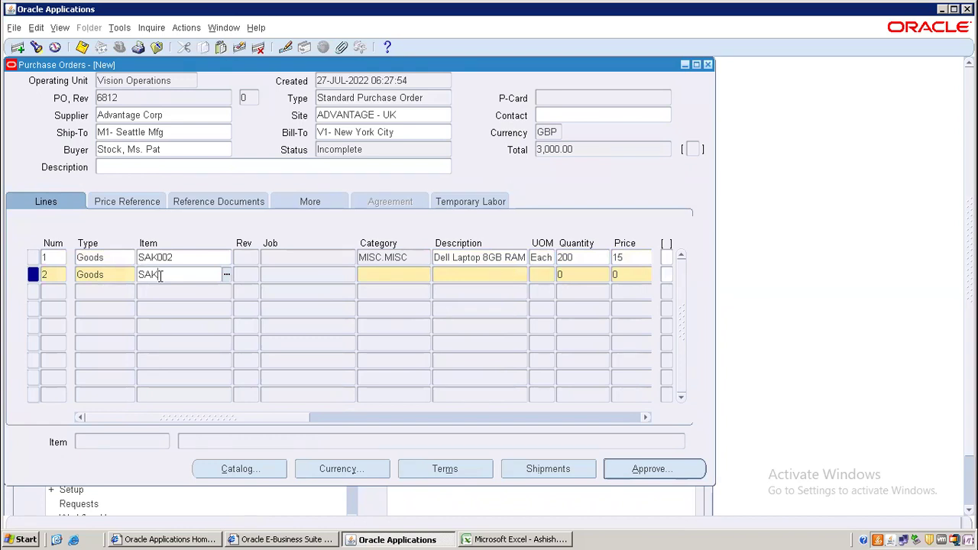
left_click(226, 276)
double_click(153, 276)
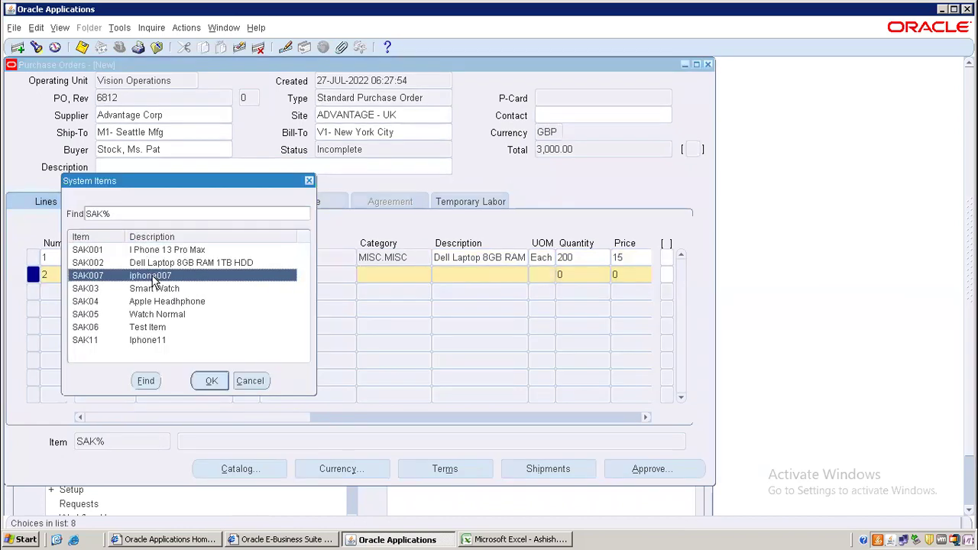
- Give line 2 quantity 125, price 20 and need-by date 30-JUL-2022
left_click(572, 276)
type("1")
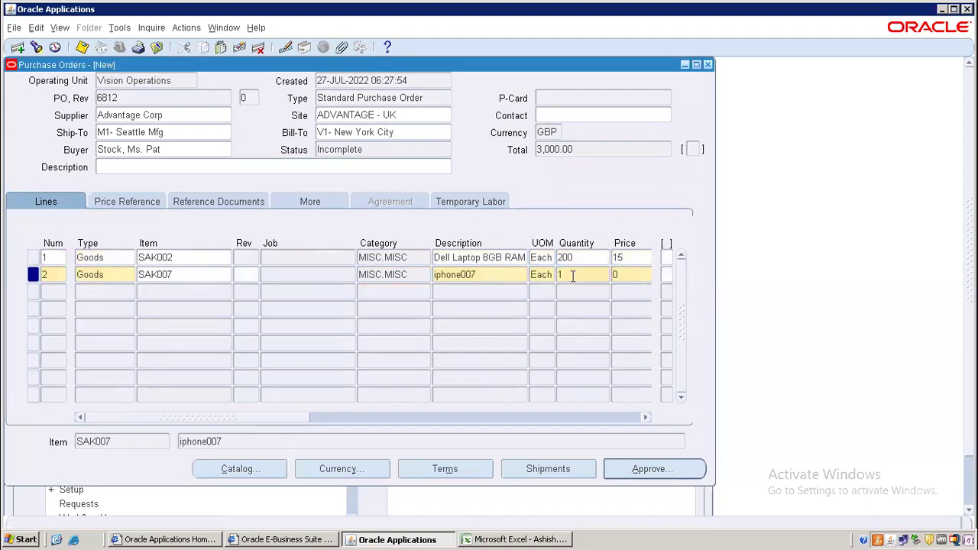
type("25")
key("Tab")
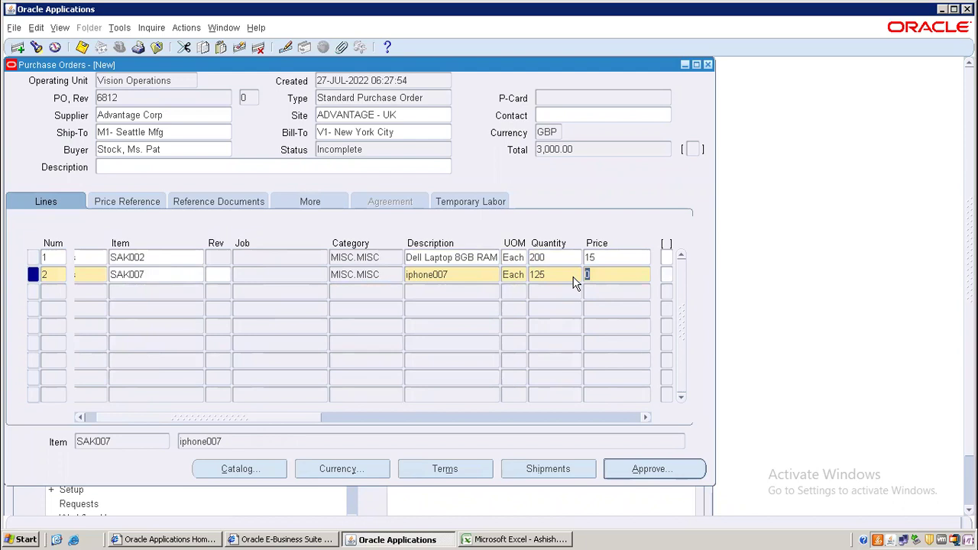
type("20")
key("Tab")
key("Tab")
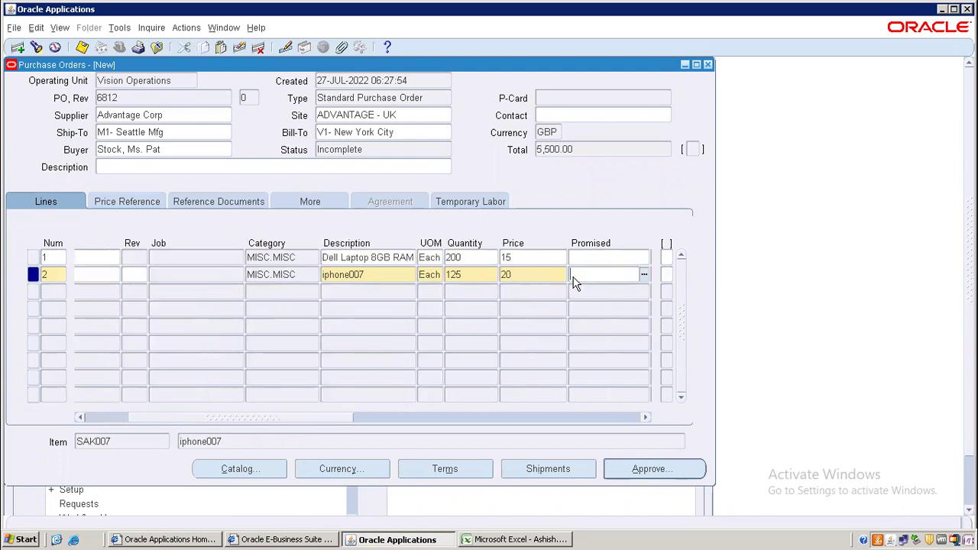
double_click(573, 273)
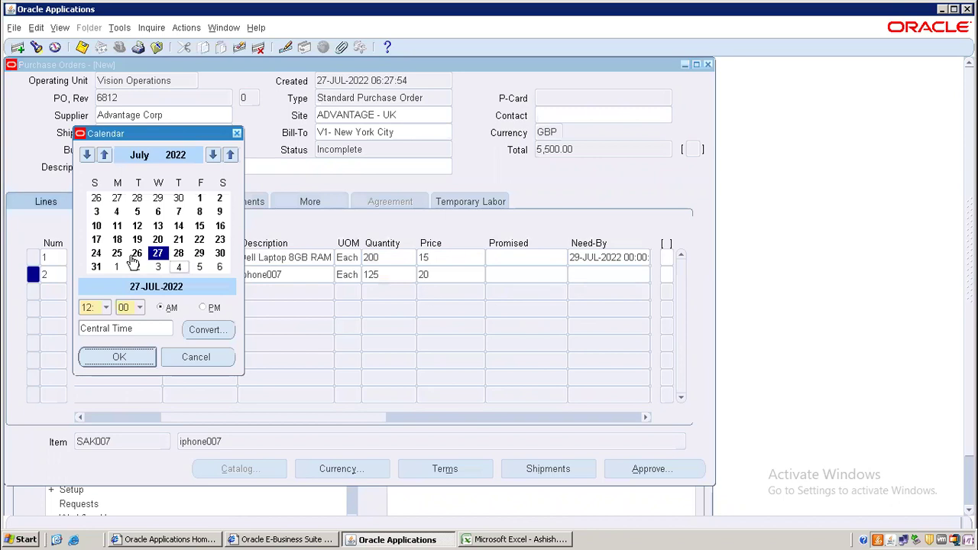
left_click(200, 254)
left_click(219, 254)
left_click(220, 256)
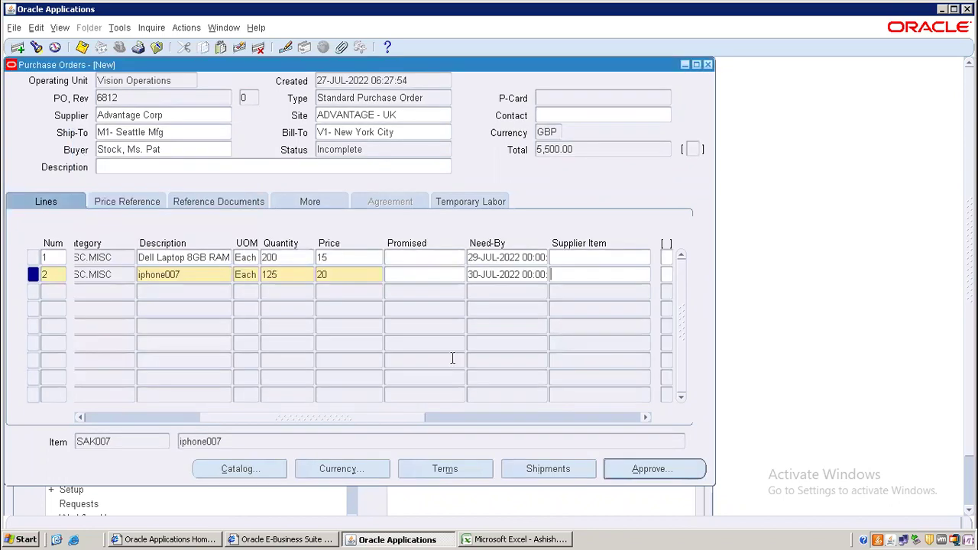
left_click(520, 469)
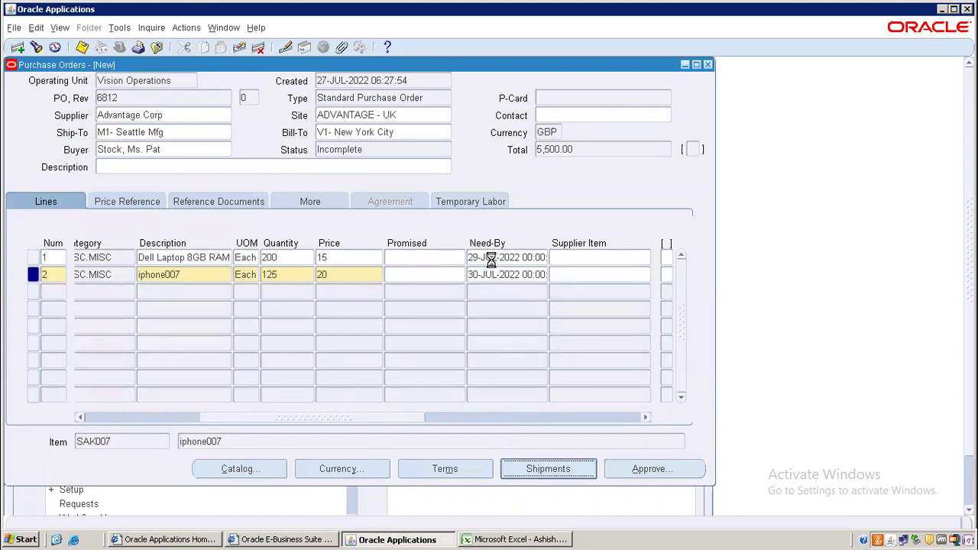
- Set line 2's shipment ship-to organisation to M2
left_click(110, 177)
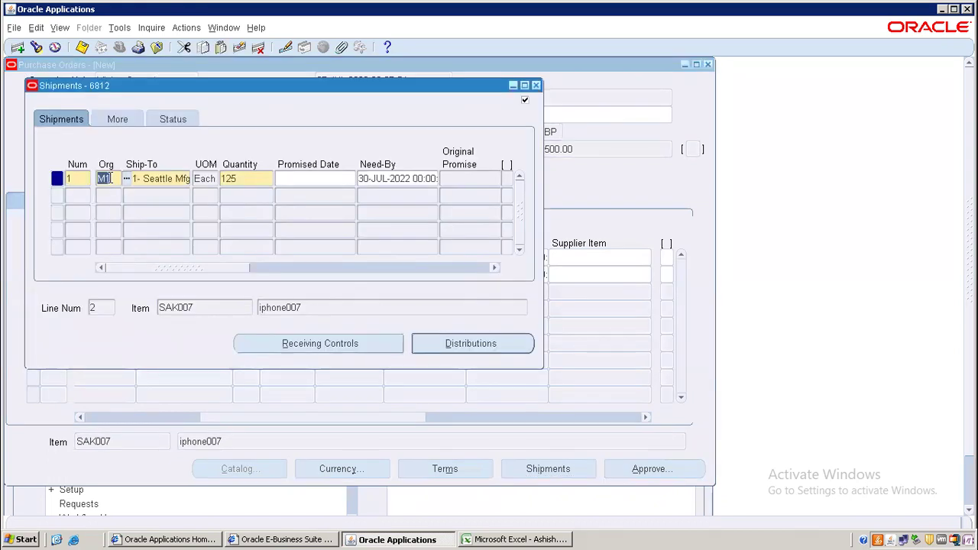
type("D")
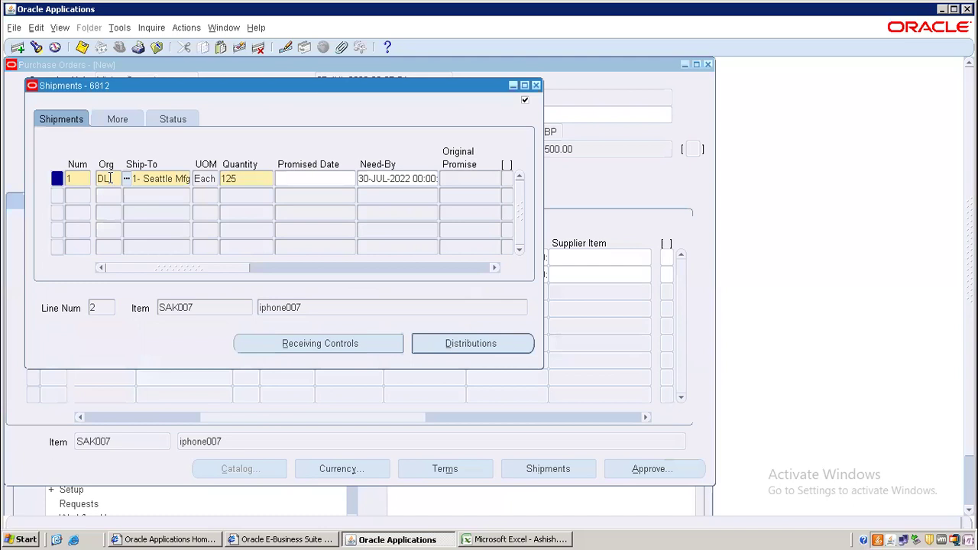
type("L1")
key("Tab")
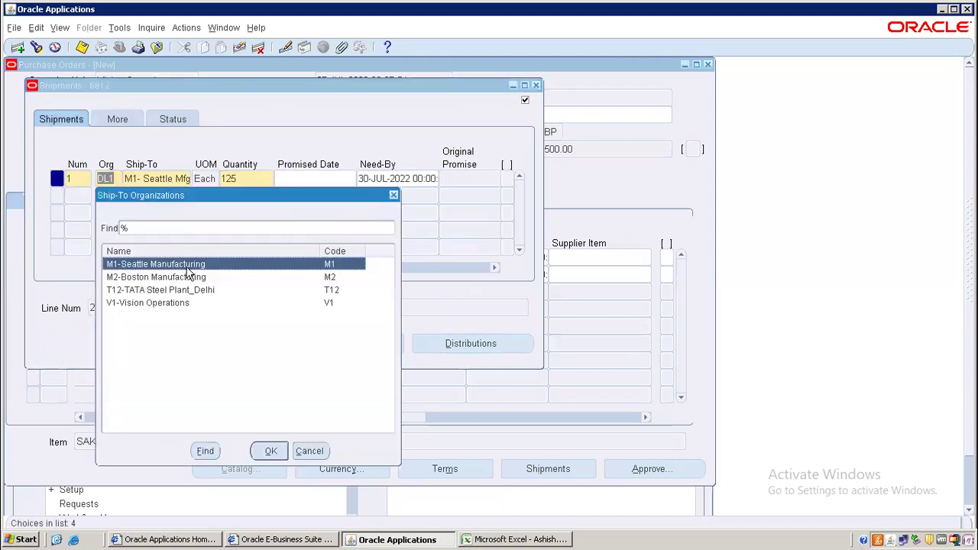
left_click(142, 227)
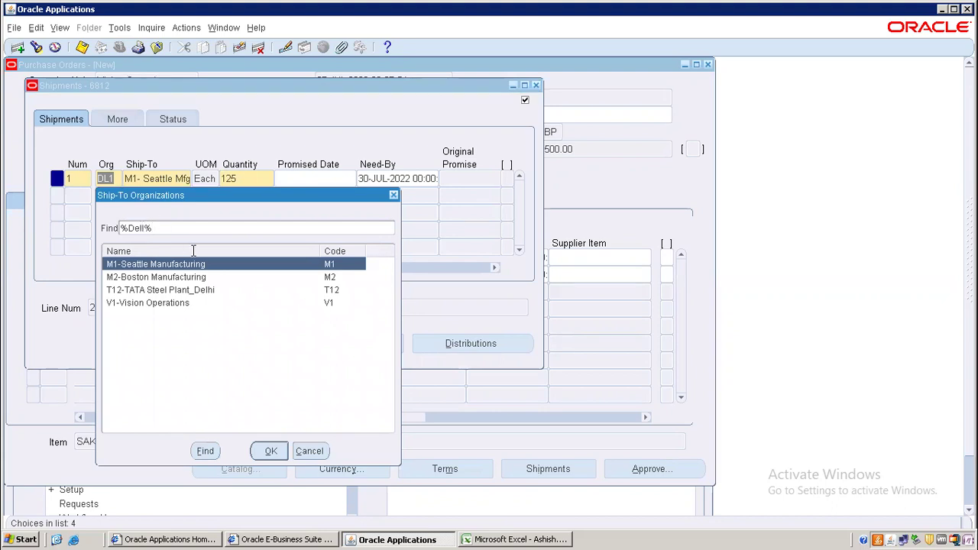
left_click(206, 453)
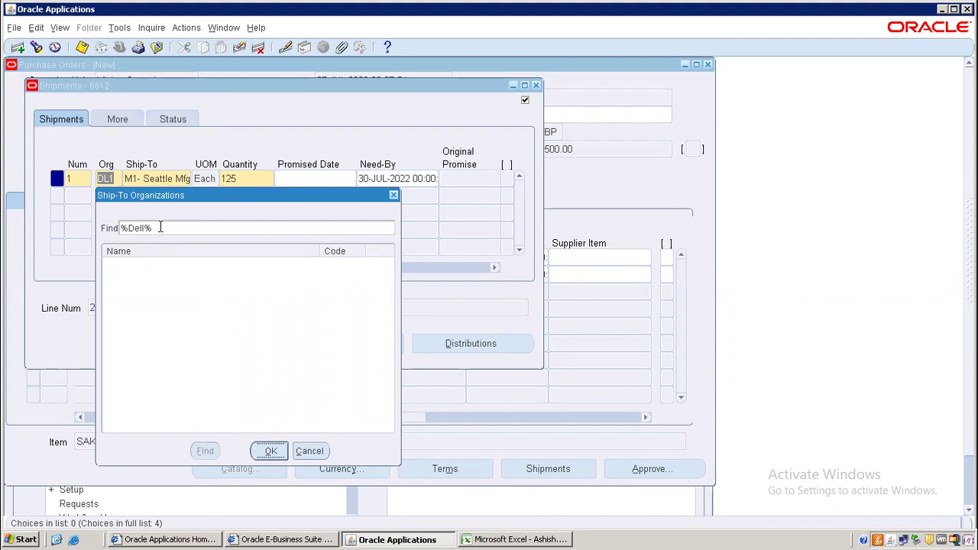
key("BackSpace")
key("BackSpace")
key("BackSpace")
key("BackSpace")
type("L1%")
key("BackSpace")
key("BackSpace")
key("BackSpace")
key("BackSpace")
type("M")
key("Return")
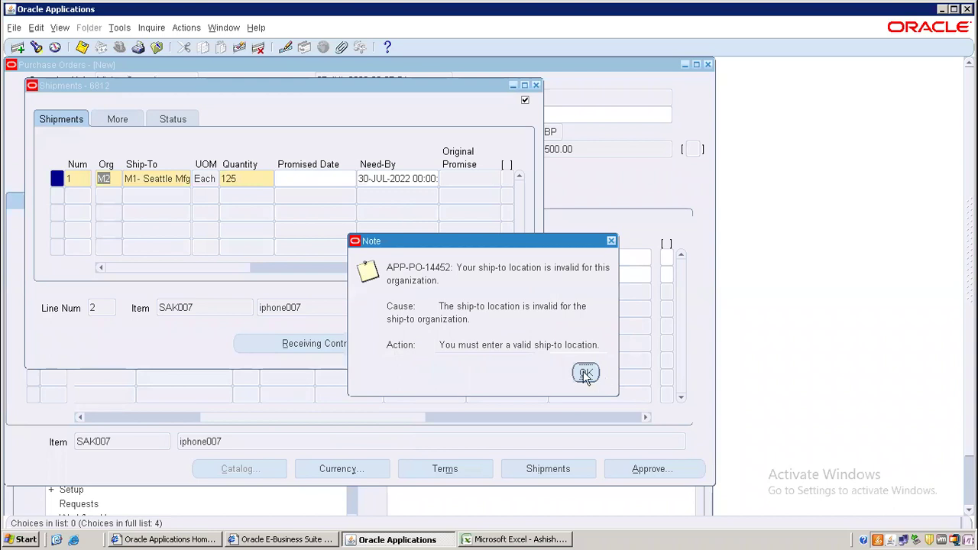
left_click(586, 374)
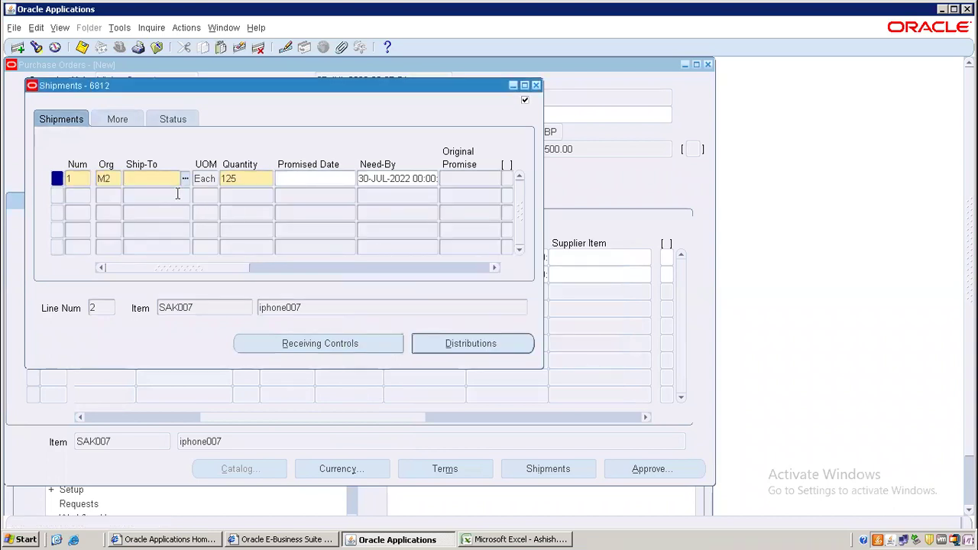
- Set the shipment's ship-to location to M2- Boston
key("ctrl+l")
type("%")
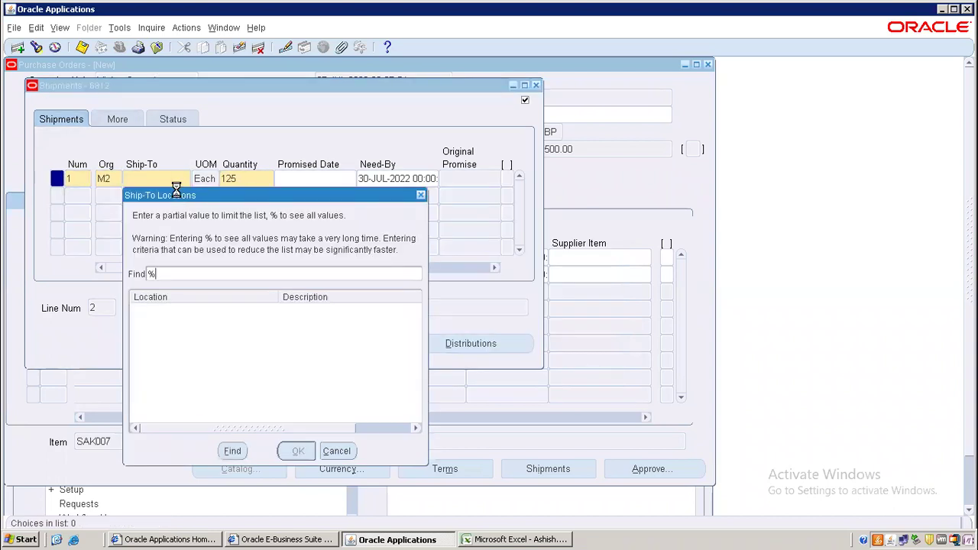
key("Return")
left_click(169, 227)
type("Bos%")
key("Return")
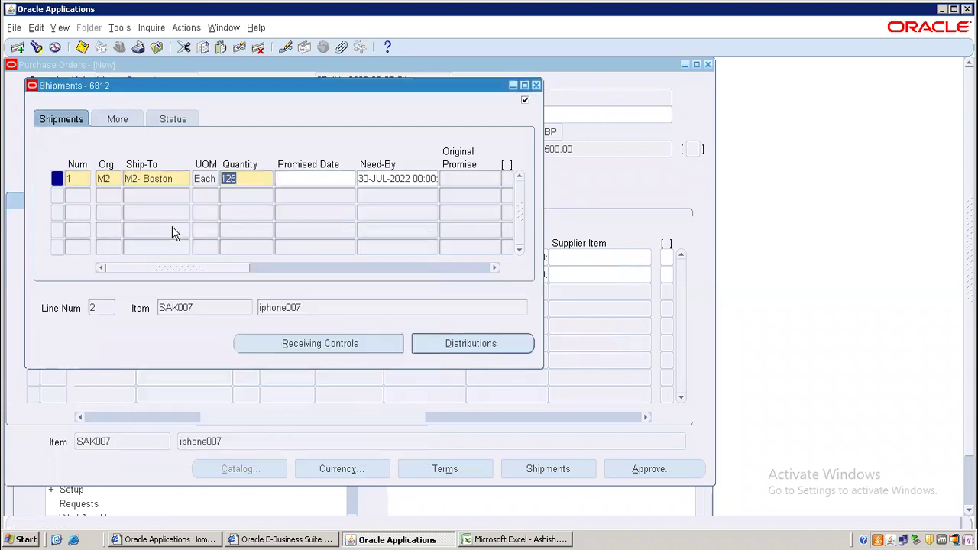
left_click(118, 120)
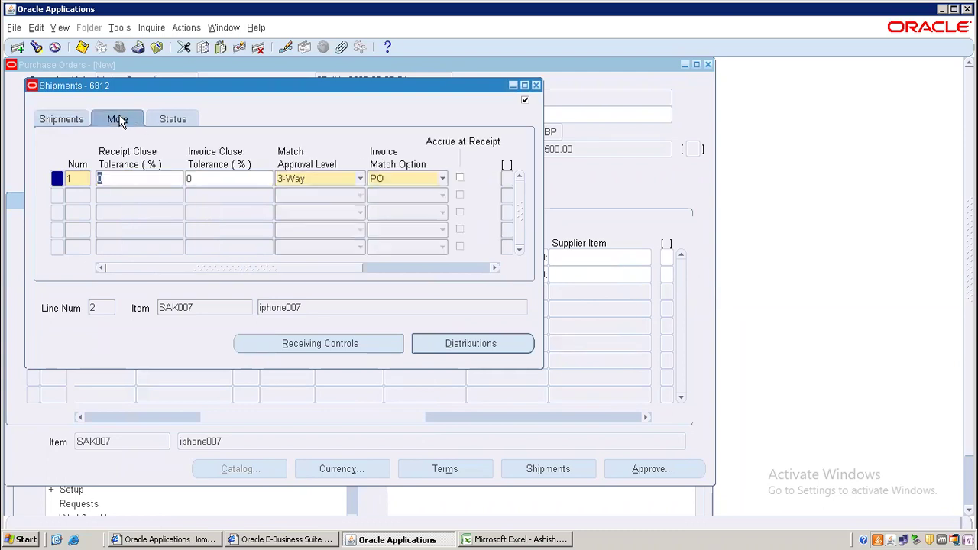
left_click(61, 120)
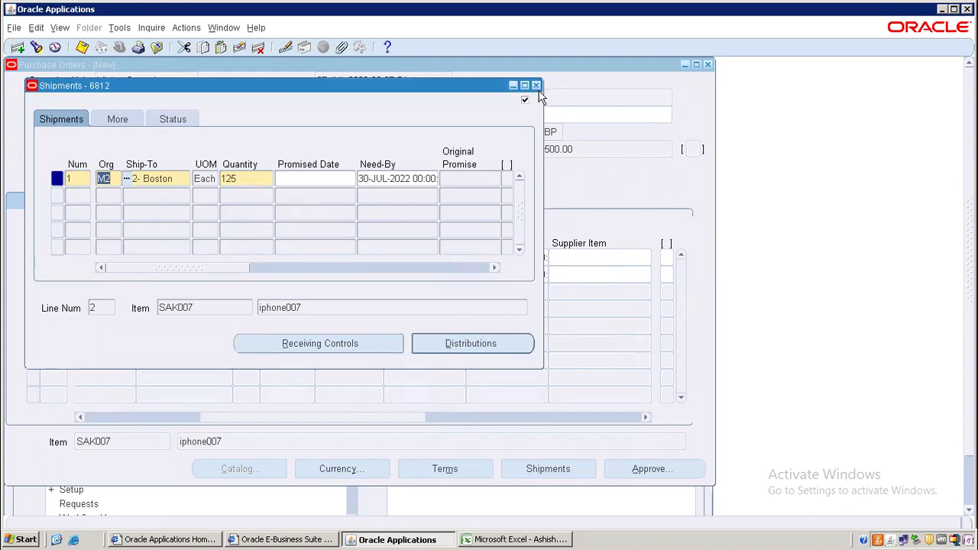
- Recheck both lines' shipments and save purchase order 6812
left_click(536, 86)
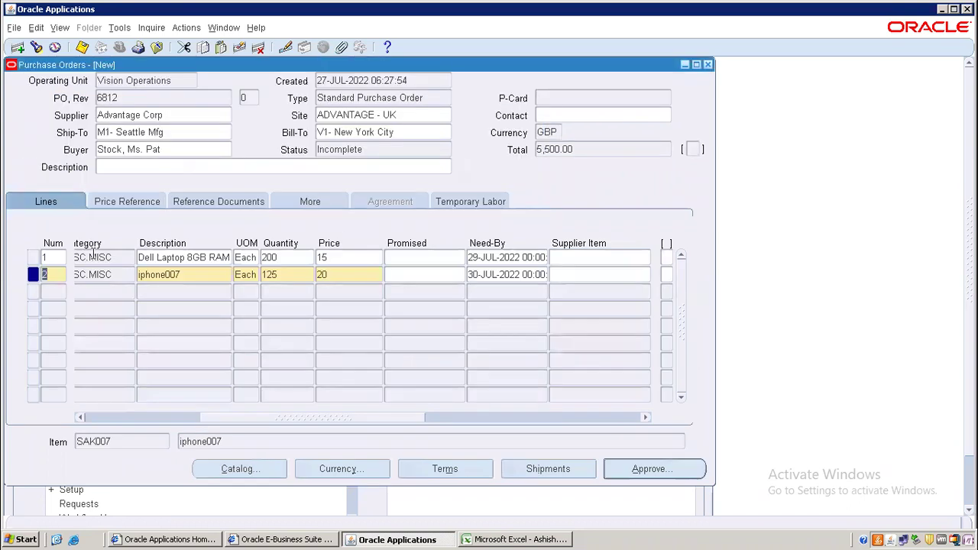
left_click(535, 469)
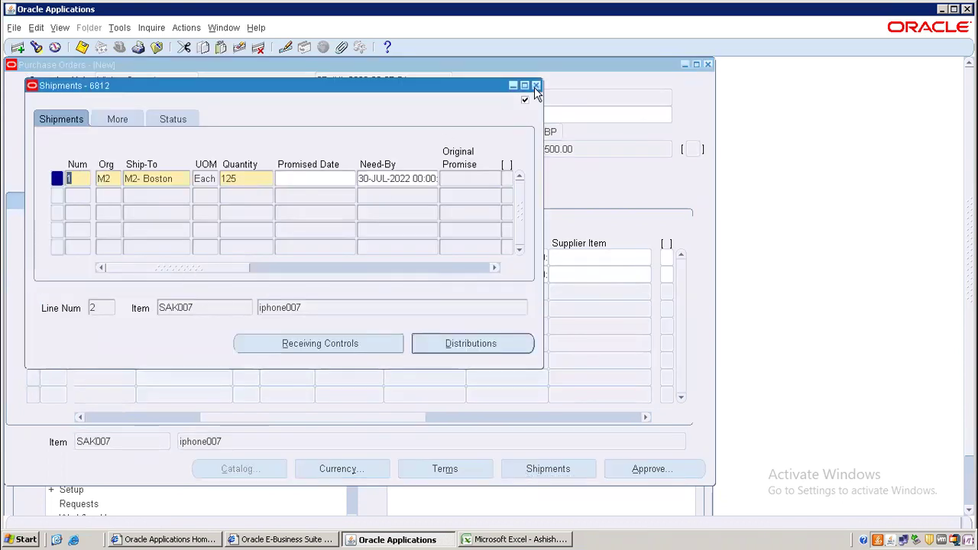
left_click(536, 86)
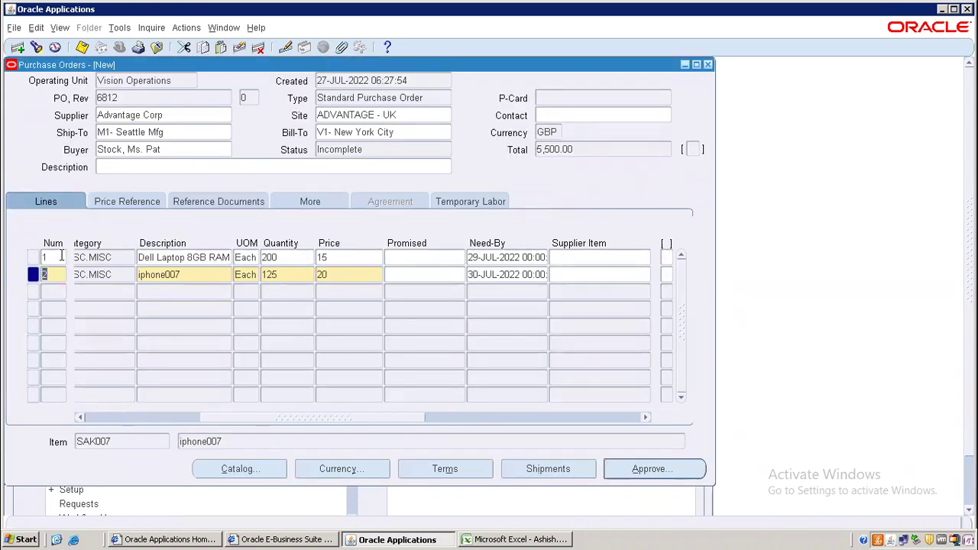
left_click(550, 469)
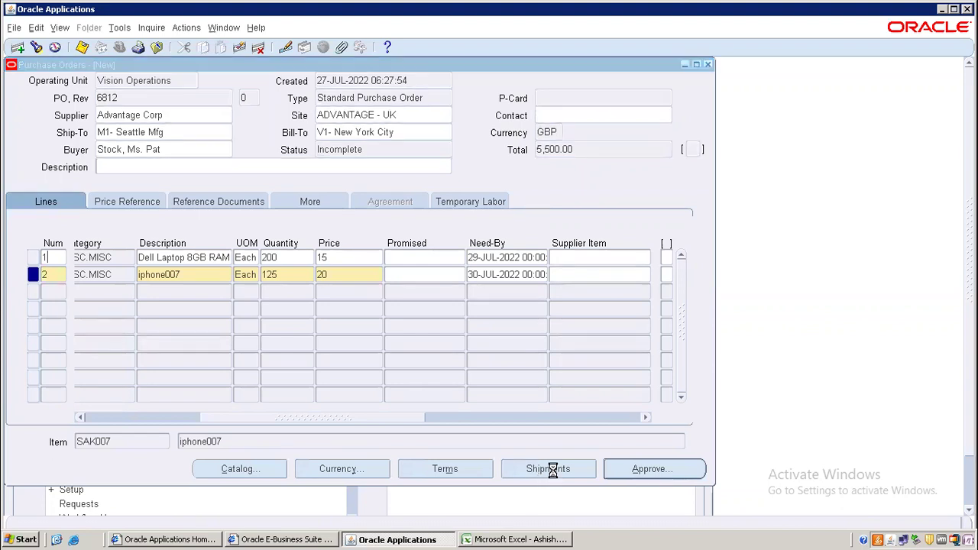
left_click(467, 327)
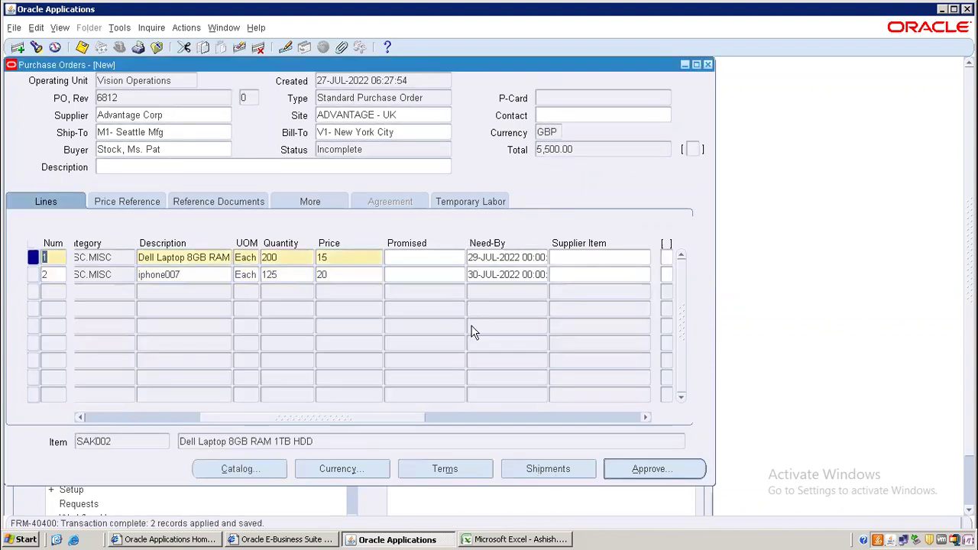
left_click(552, 468)
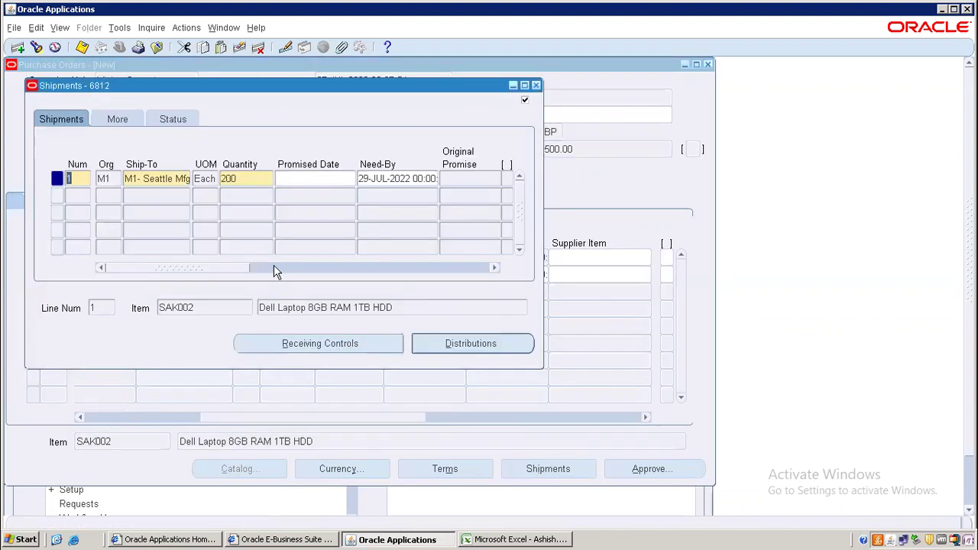
left_click(536, 84)
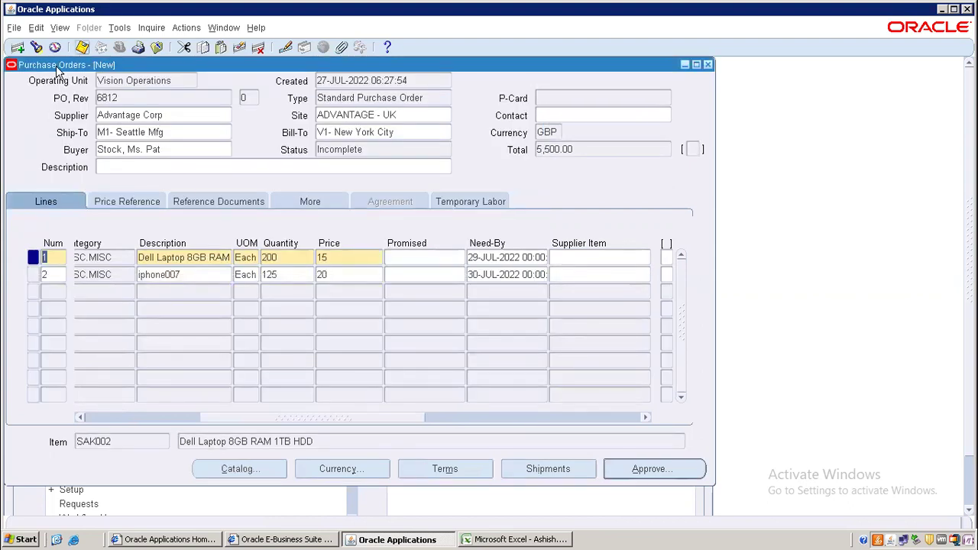
key("ctrl+s")
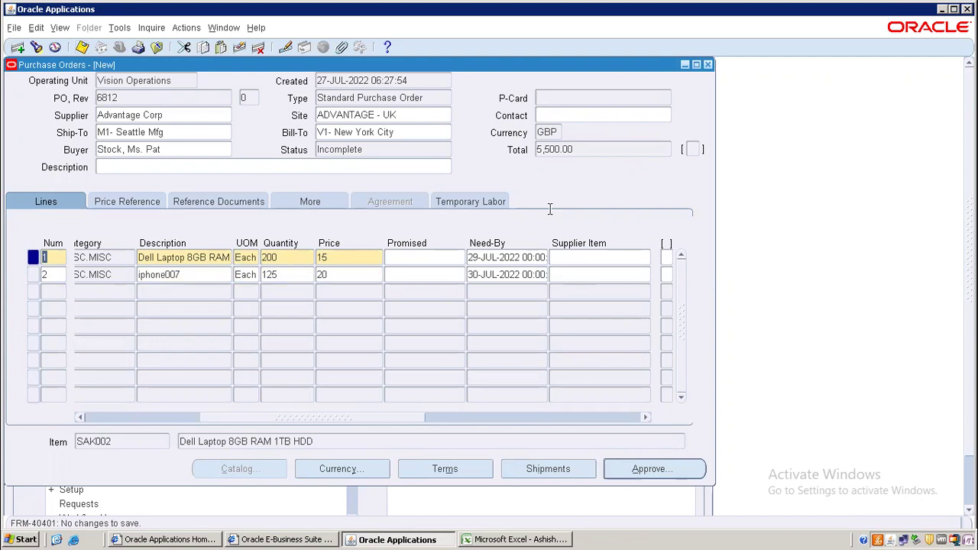
- Change purchase order 6812's currency from GBP to USD
left_click(344, 469)
type("USD")
key("Tab")
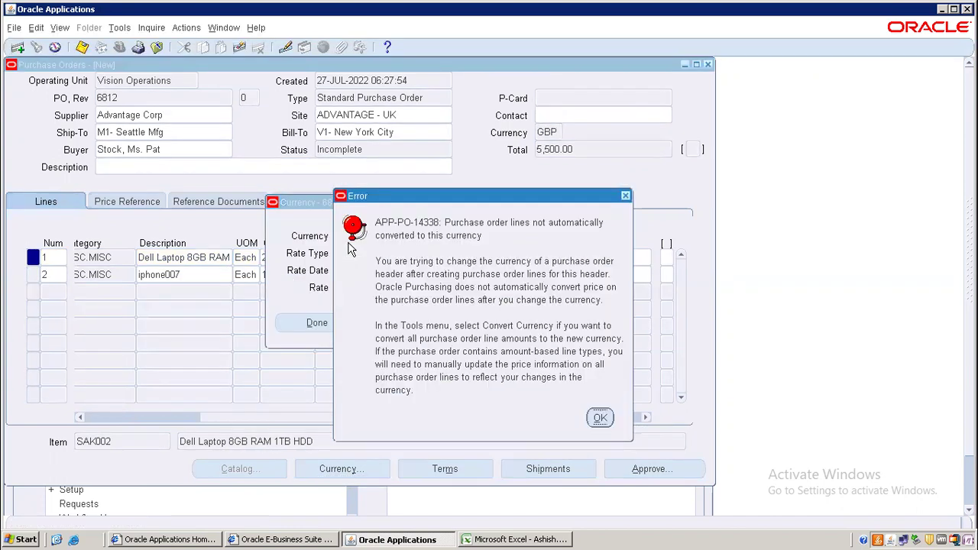
left_click(599, 419)
left_click(601, 420)
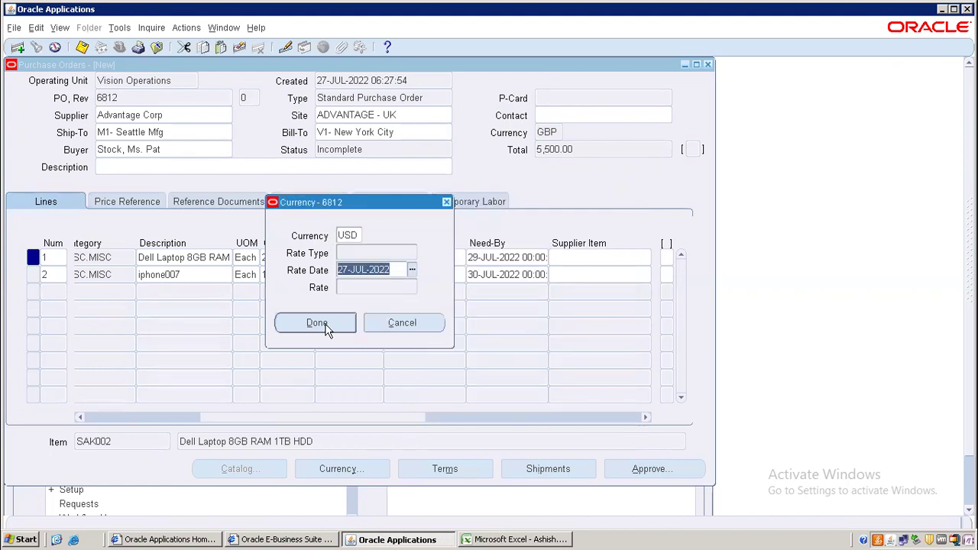
left_click(317, 323)
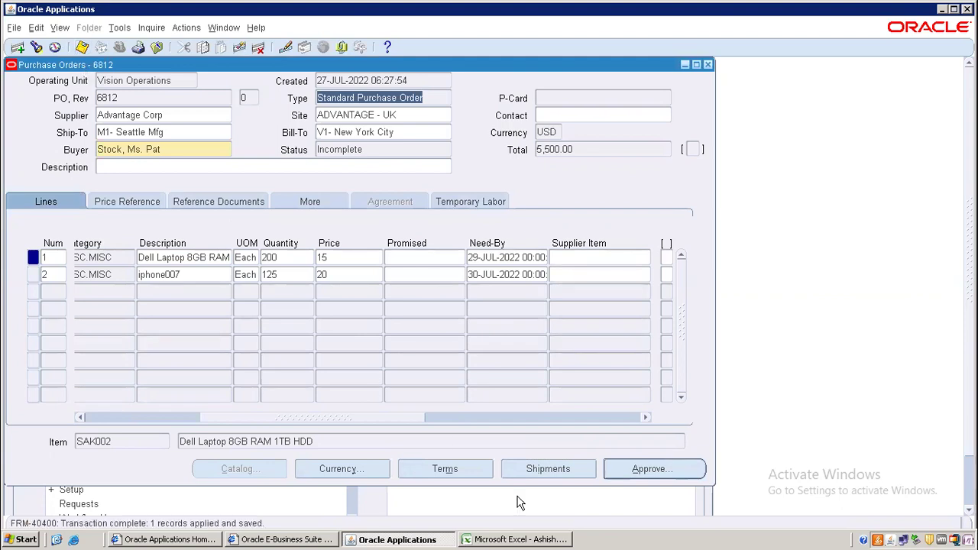
- Submit PO 6812 for approval and select its PO number
left_click(626, 470)
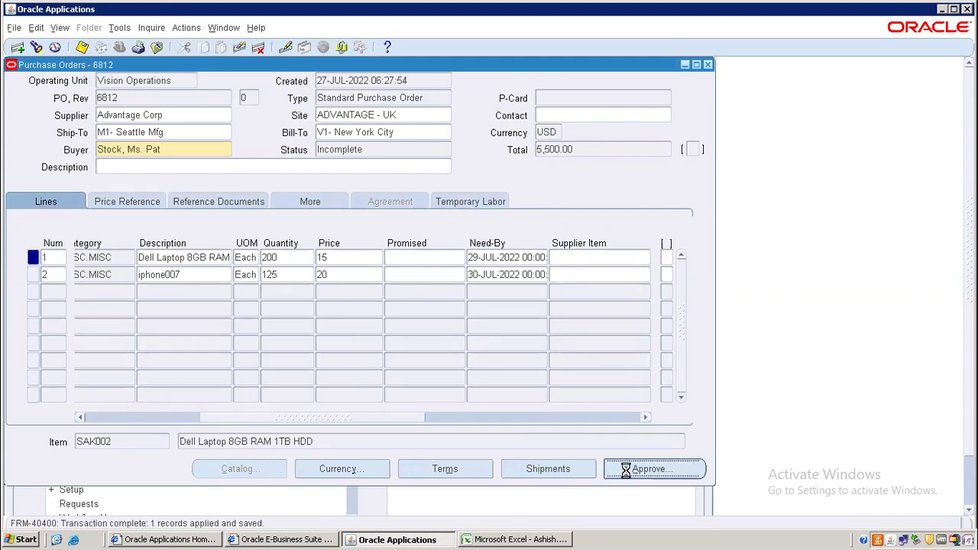
left_click(367, 432)
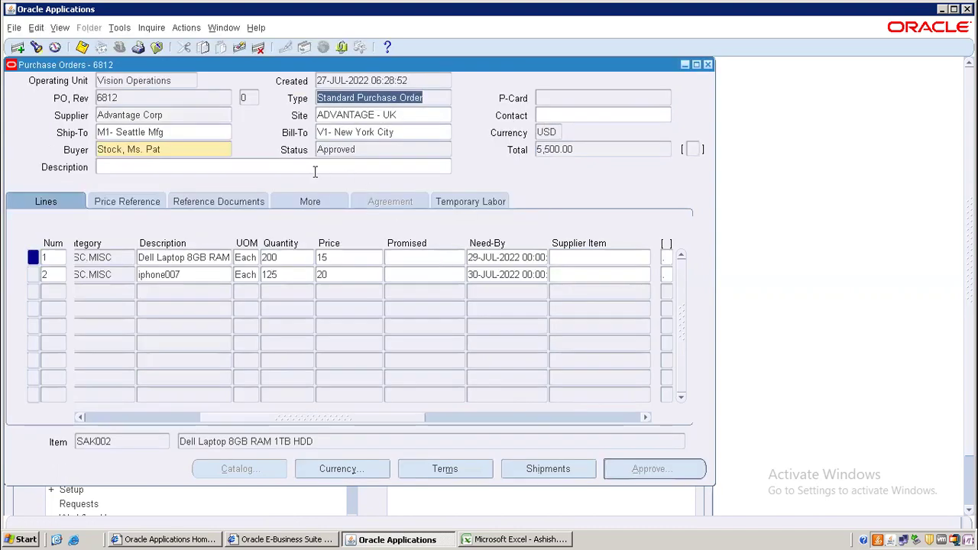
left_click(139, 100)
key("ctrl+c")
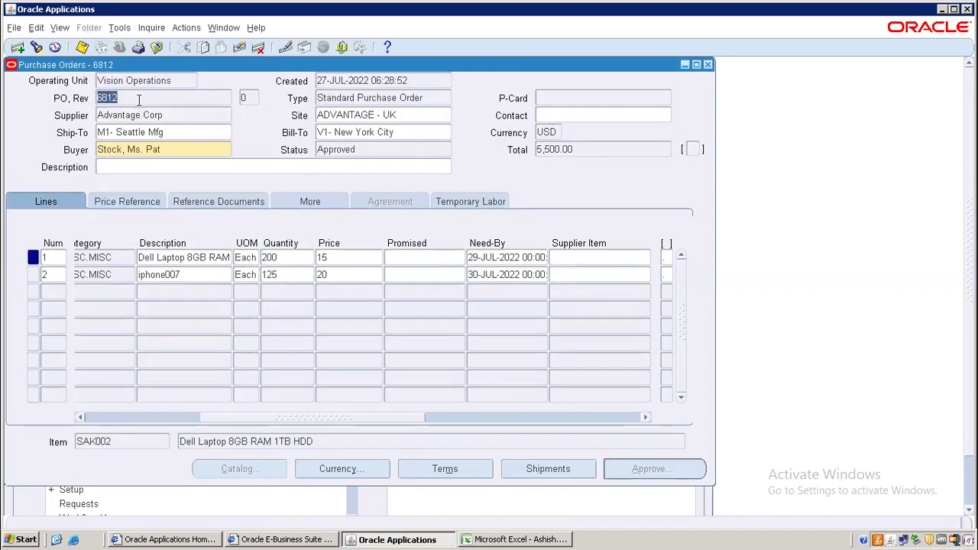
- In Excel, label A17 as PO and paste purchase order number 6812 into B17
left_click(480, 540)
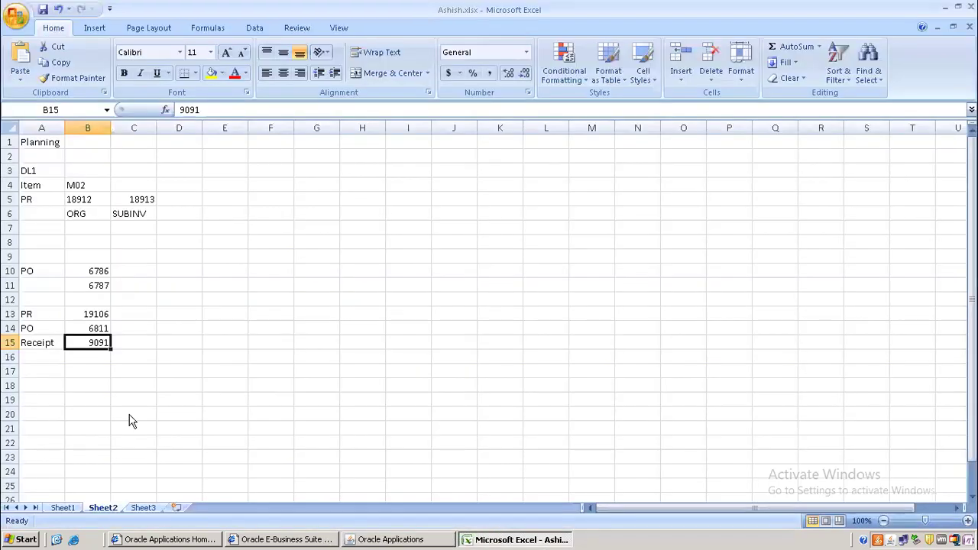
left_click(39, 368)
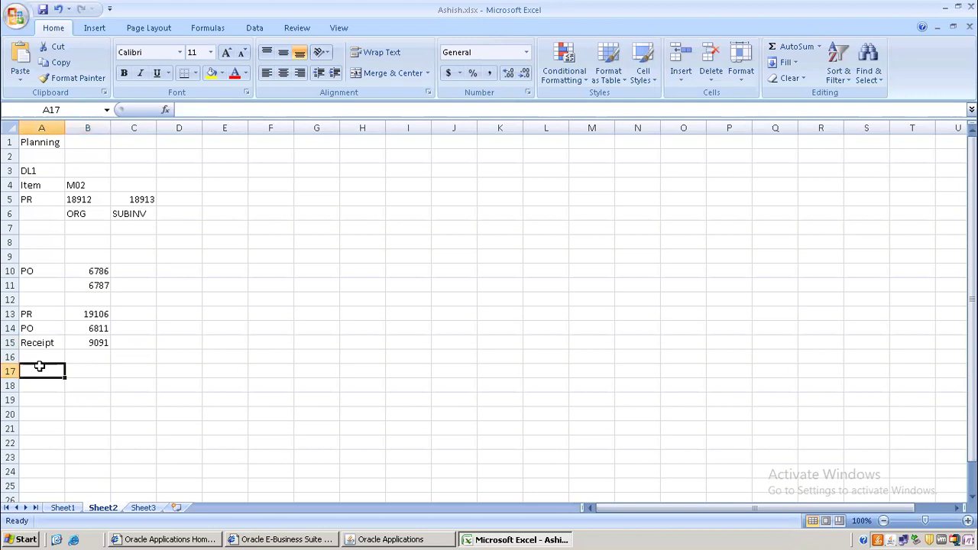
type("PO")
left_click(106, 370)
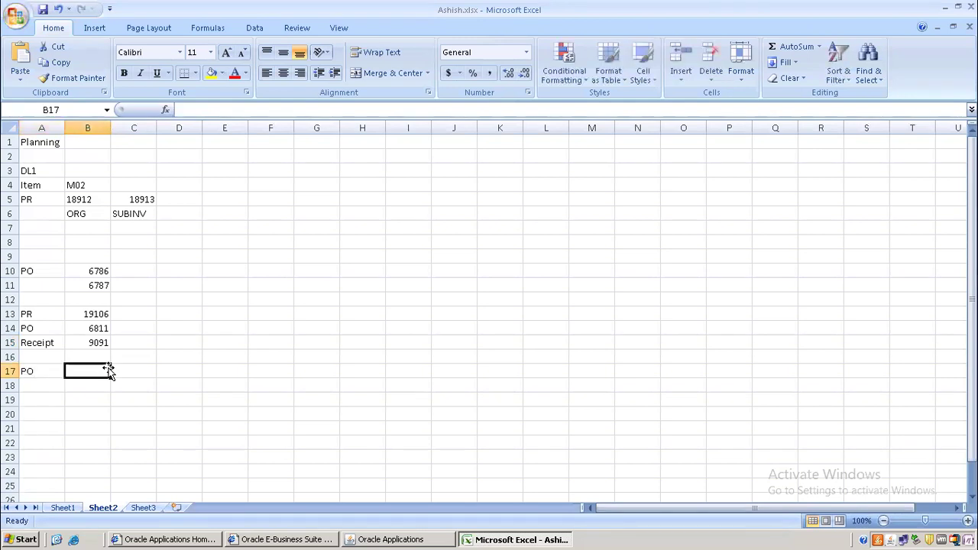
key("ctrl+v")
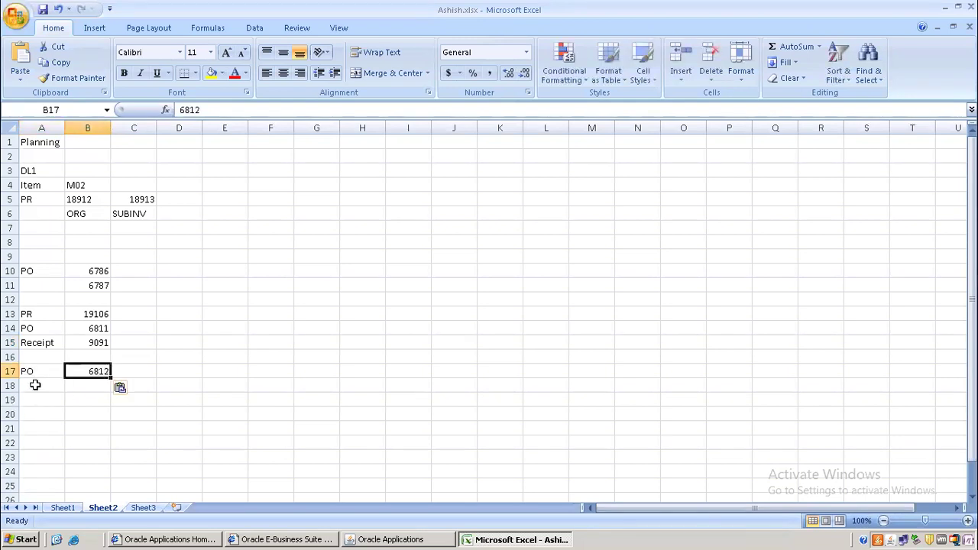
left_click(35, 386)
left_click(401, 540)
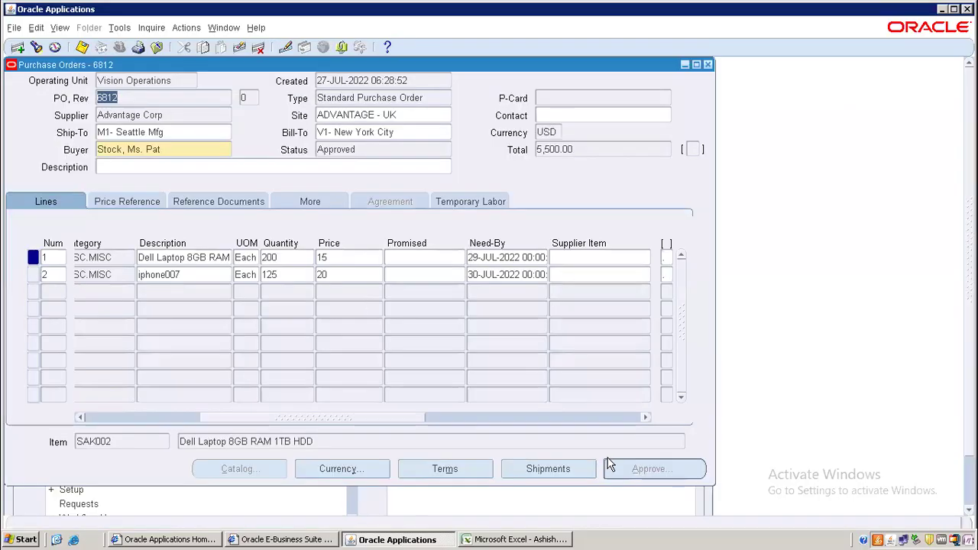
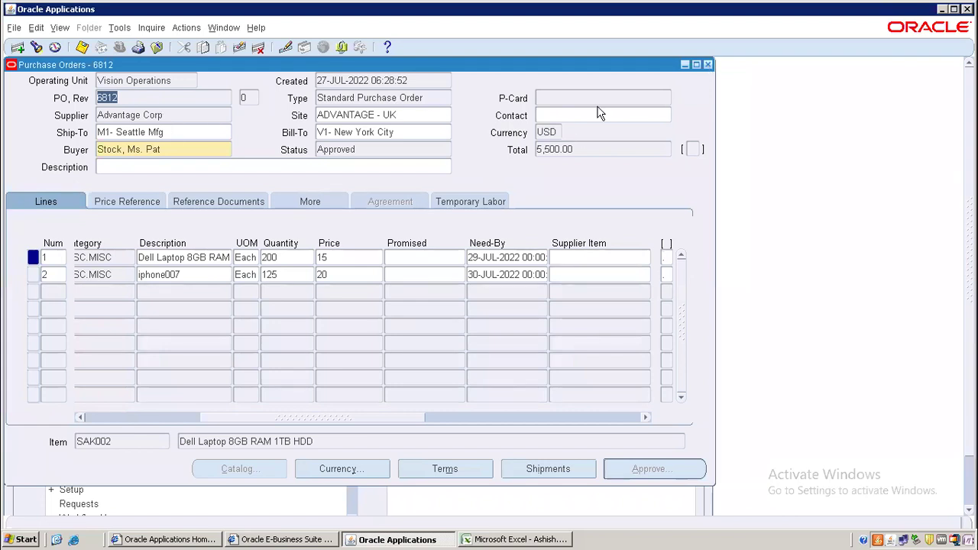
- Close PO 6812, switch the organization to M1 Seattle Manufacturing, and open Receiving > Receipts
left_click(709, 65)
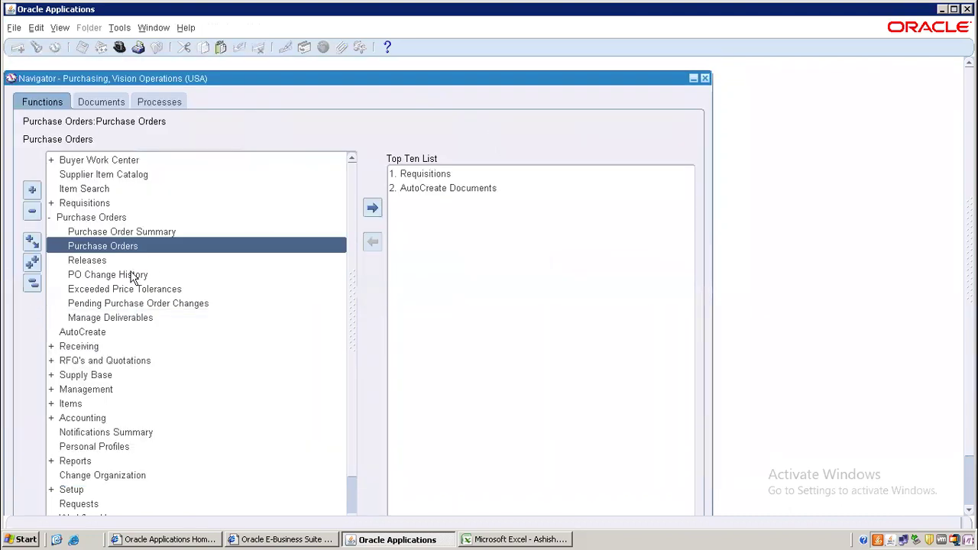
left_click(32, 283)
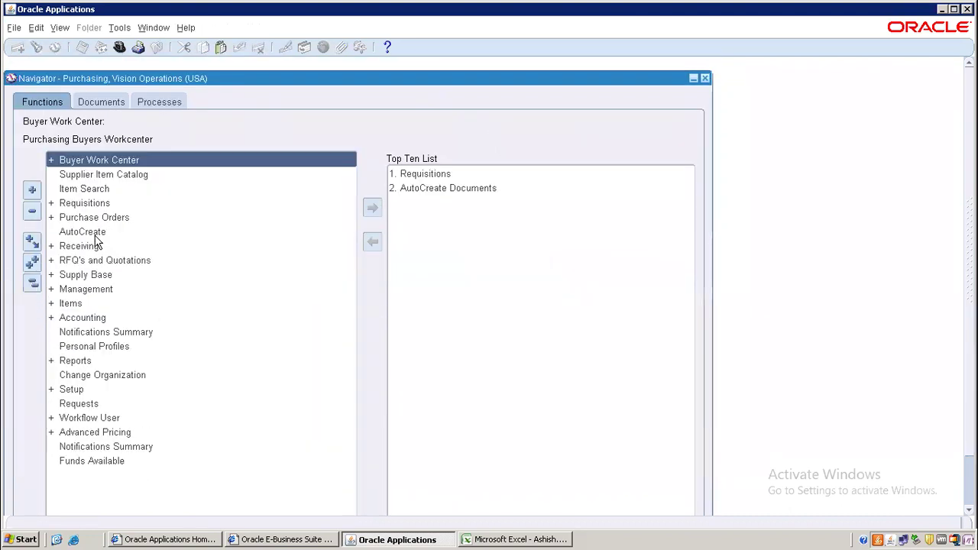
double_click(103, 375)
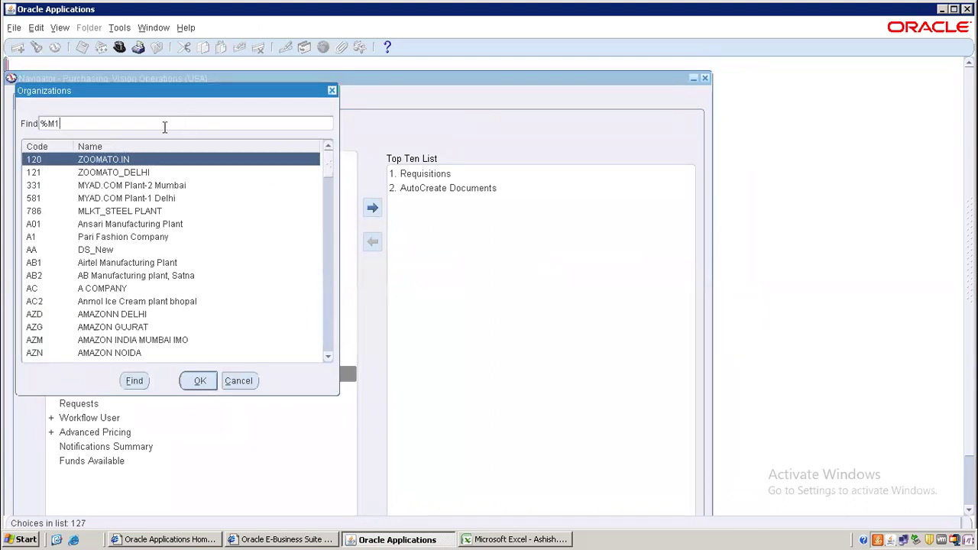
type("%")
key("Return")
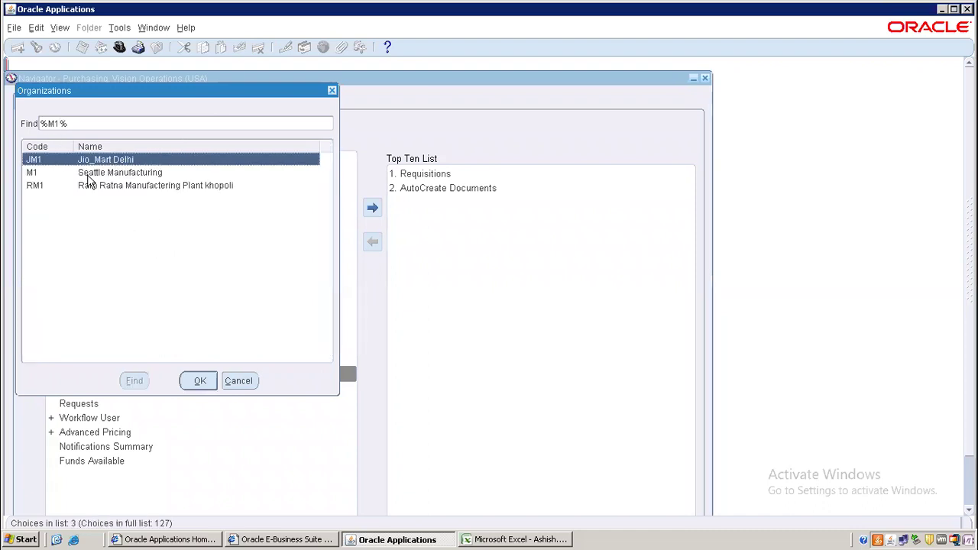
double_click(91, 173)
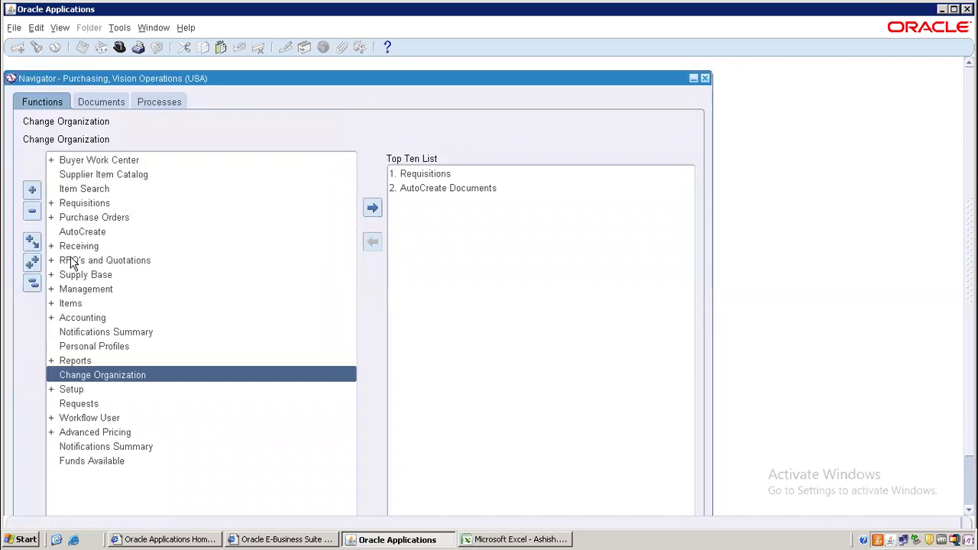
double_click(90, 246)
double_click(105, 261)
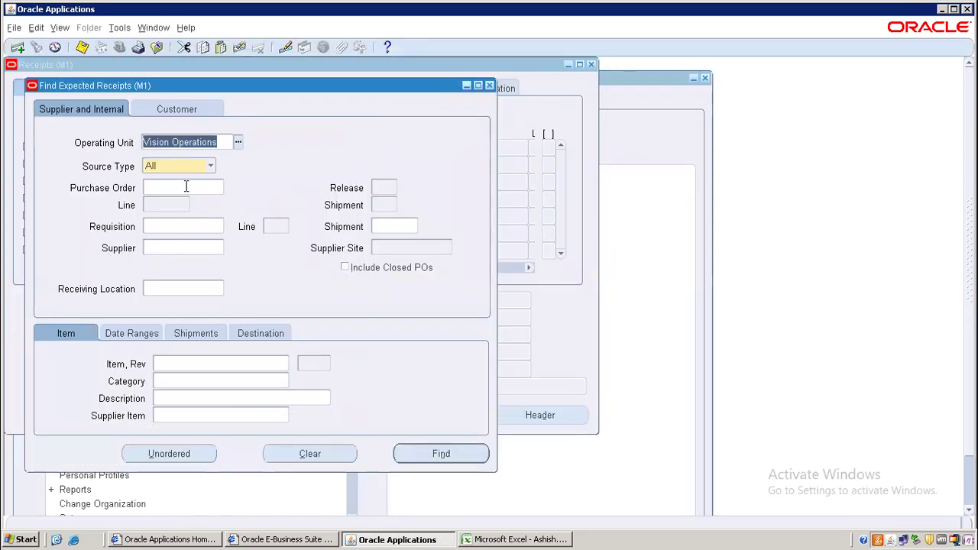
- Find the expected receipt lines for PO 6812
left_click(186, 186)
type("6812")
key("Return")
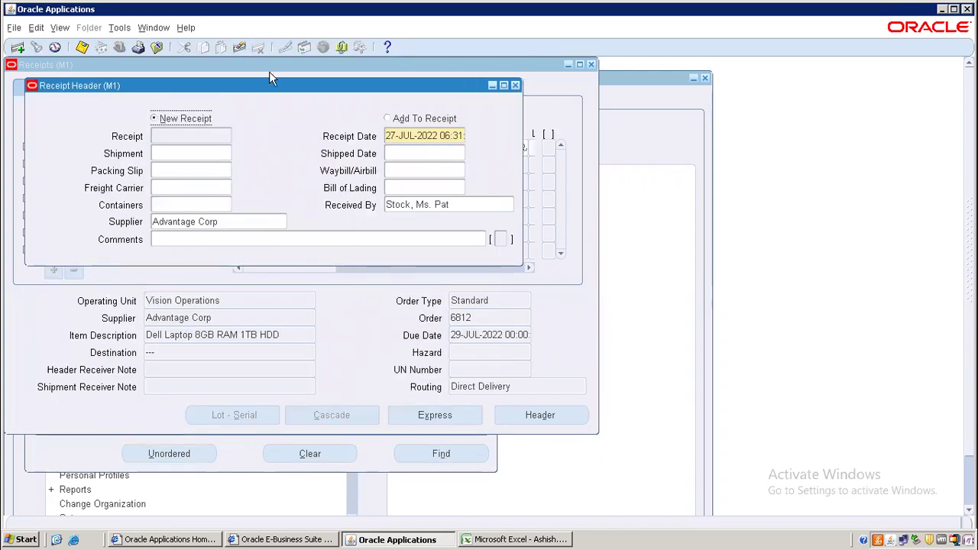
left_click(359, 304)
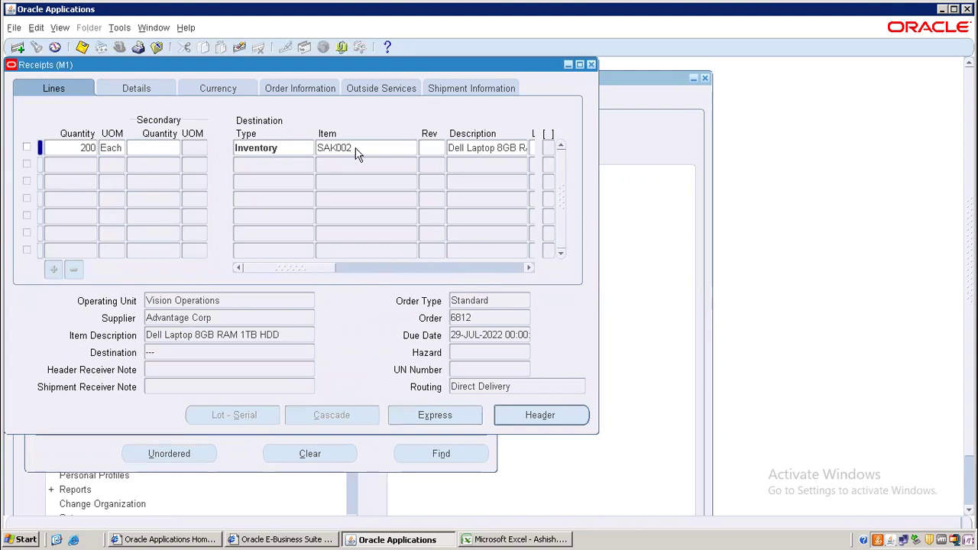
- Receive the laptop line into the Depot subinventory and save the receipt
left_click(51, 148)
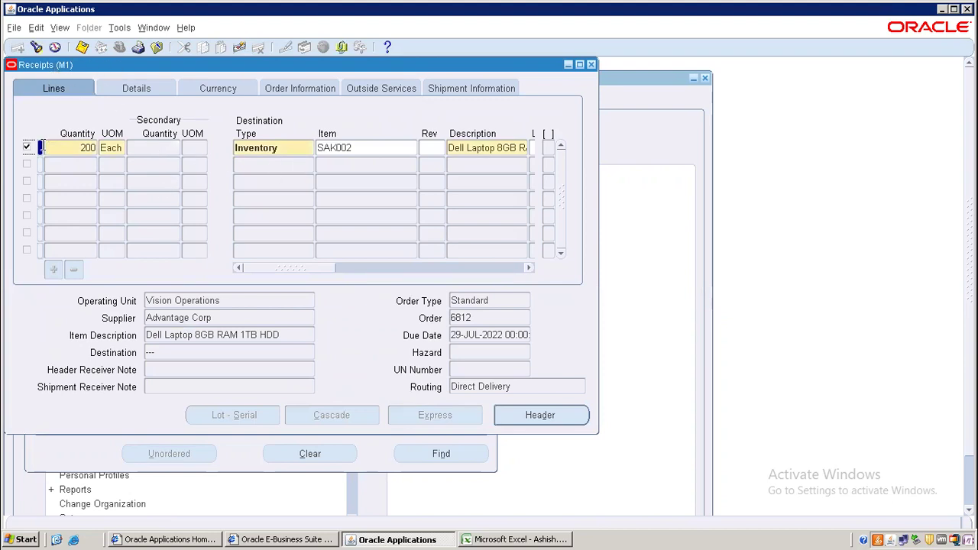
key("Tab")
key("Tab")
key("Tab")
key("Tab")
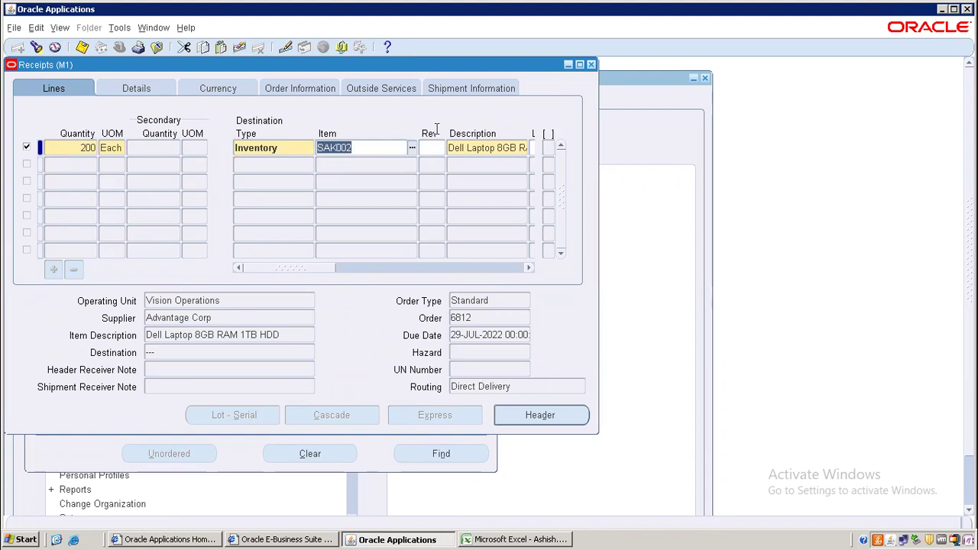
key("Tab")
key("Tab")
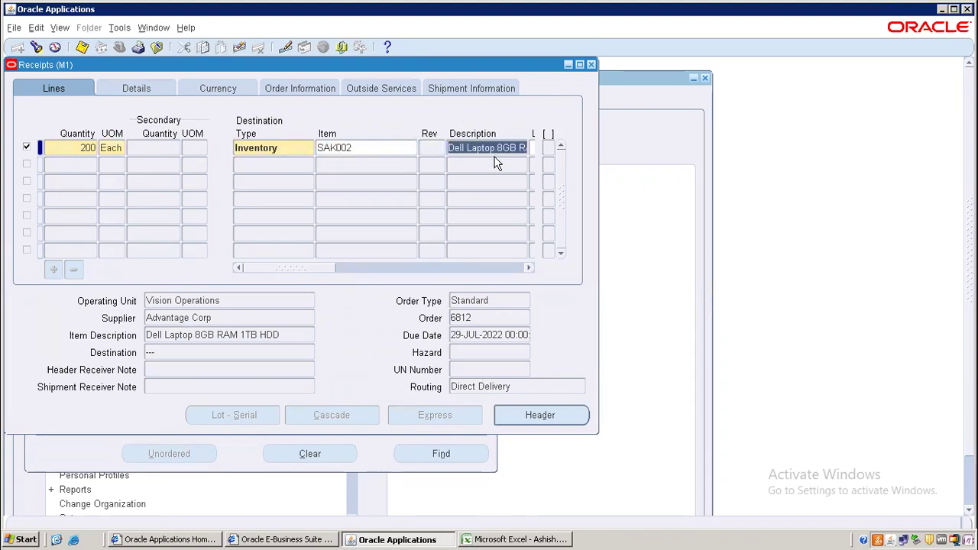
key("Tab")
key("Tab")
key("Tab")
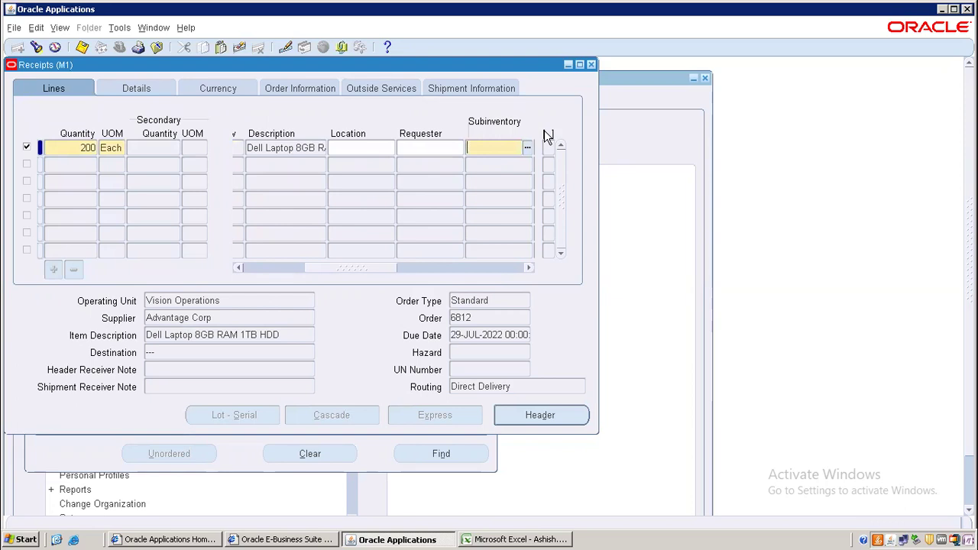
key("ctrl+l")
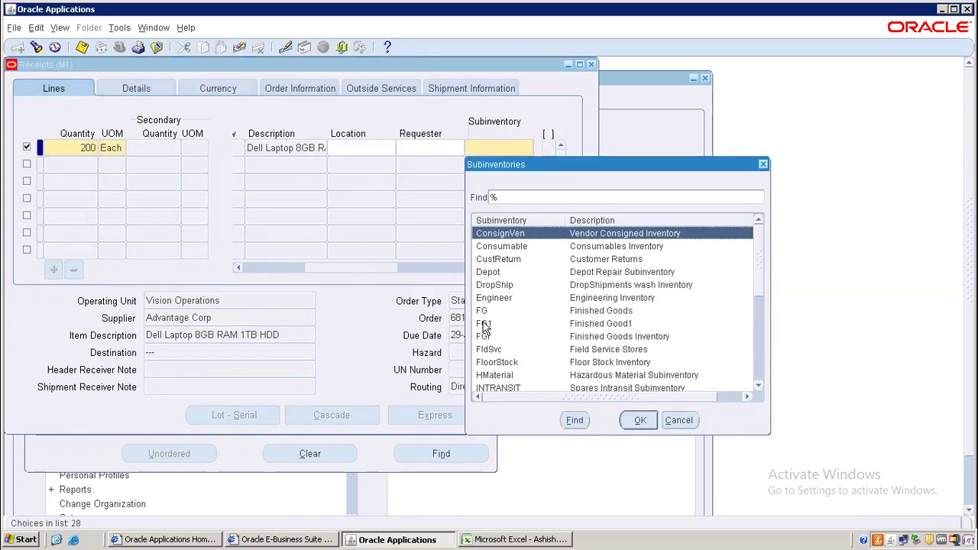
left_click(483, 312)
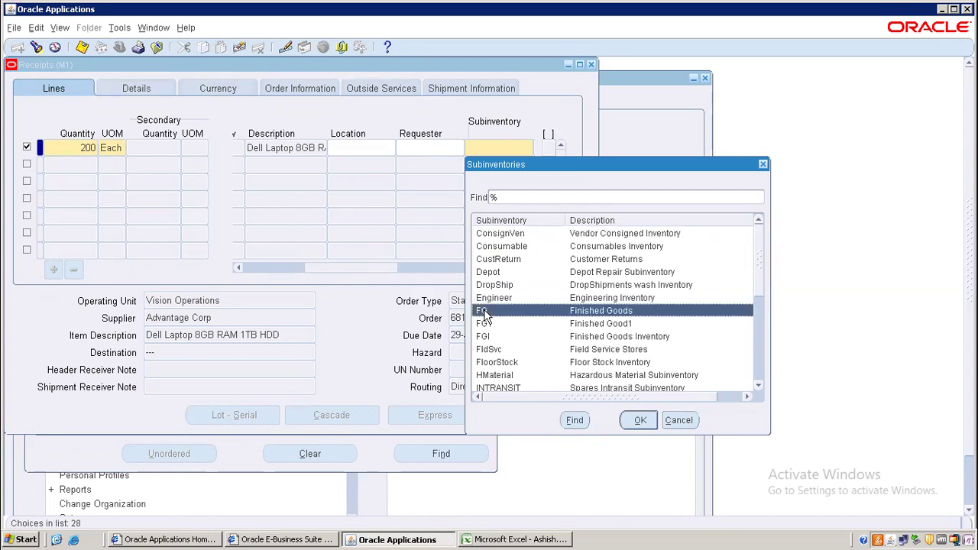
left_click(498, 273)
double_click(495, 272)
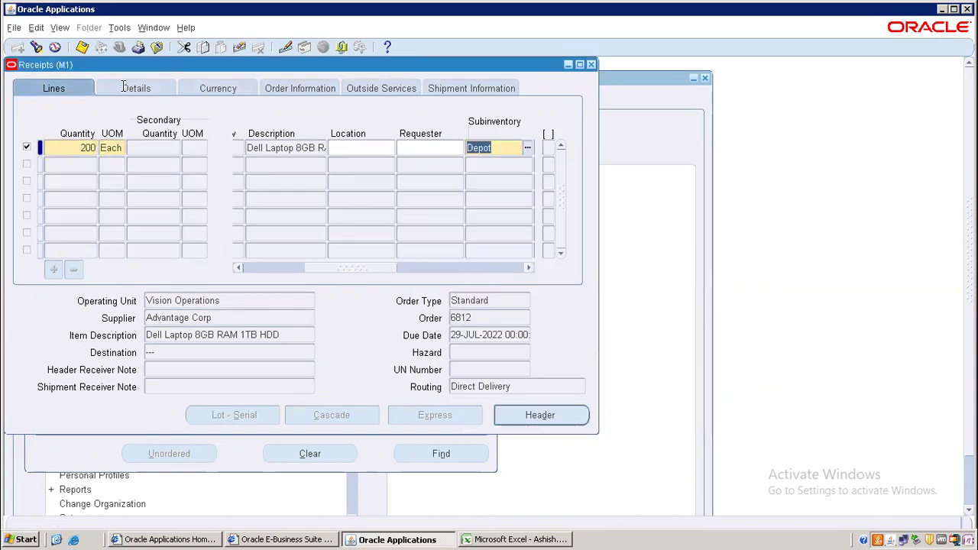
key("ctrl+s")
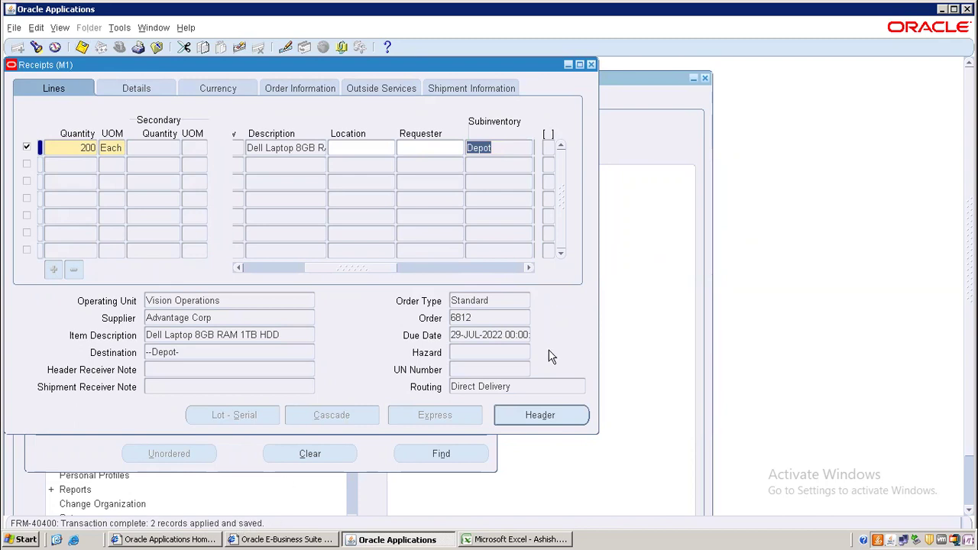
- Select receipt number 23783 in the Receipt Header to copy it
left_click(534, 415)
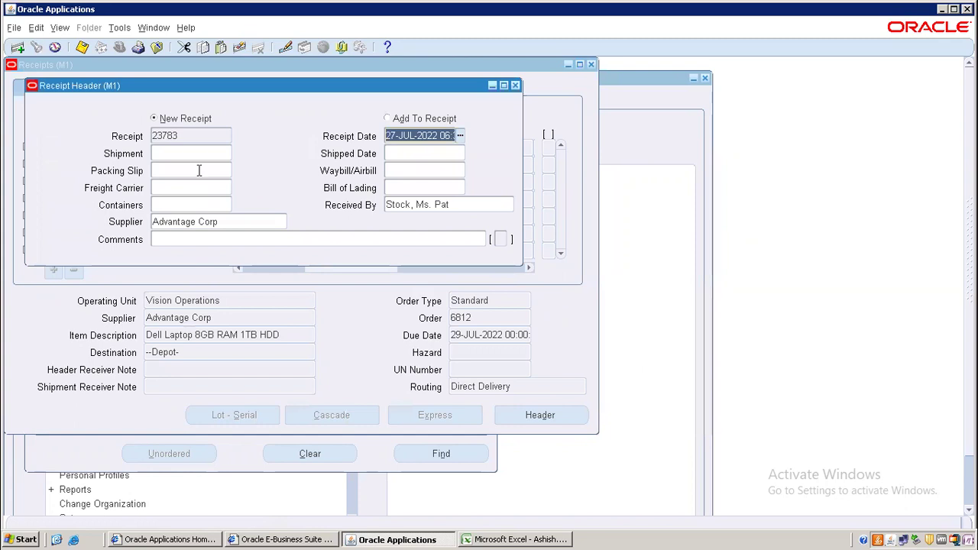
left_click(193, 138)
key("ctrl+c")
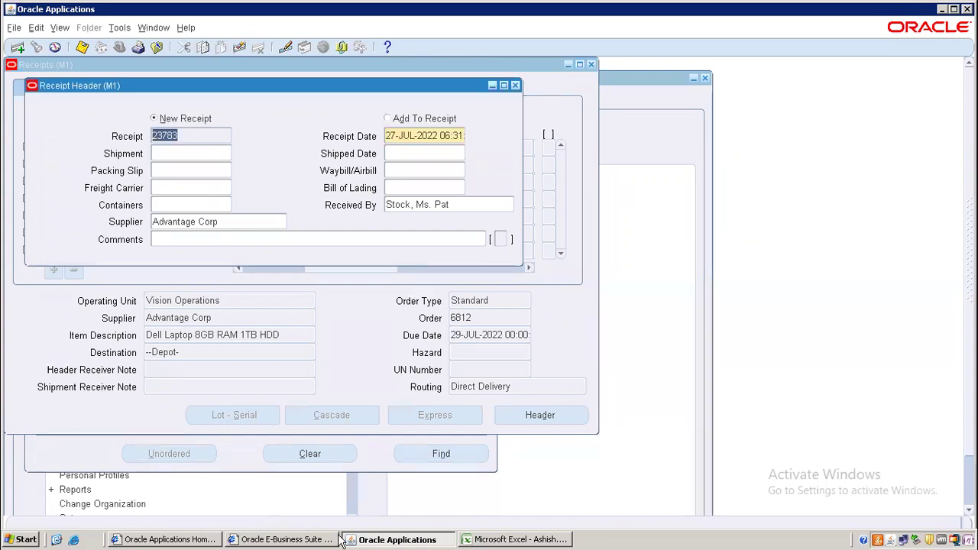
left_click(510, 539)
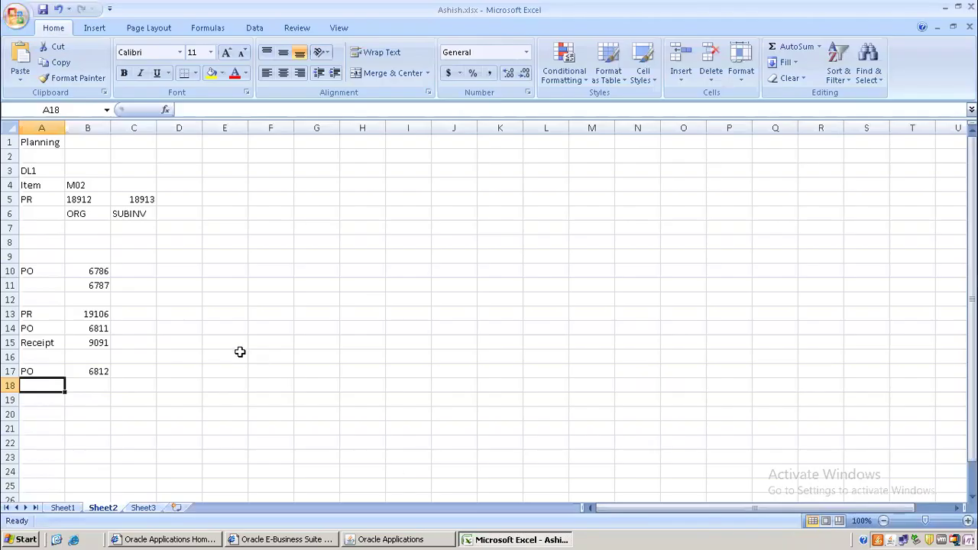
- Paste receipt 23783 into B18 and enter M1 in C18
left_click(83, 387)
key("ctrl+v")
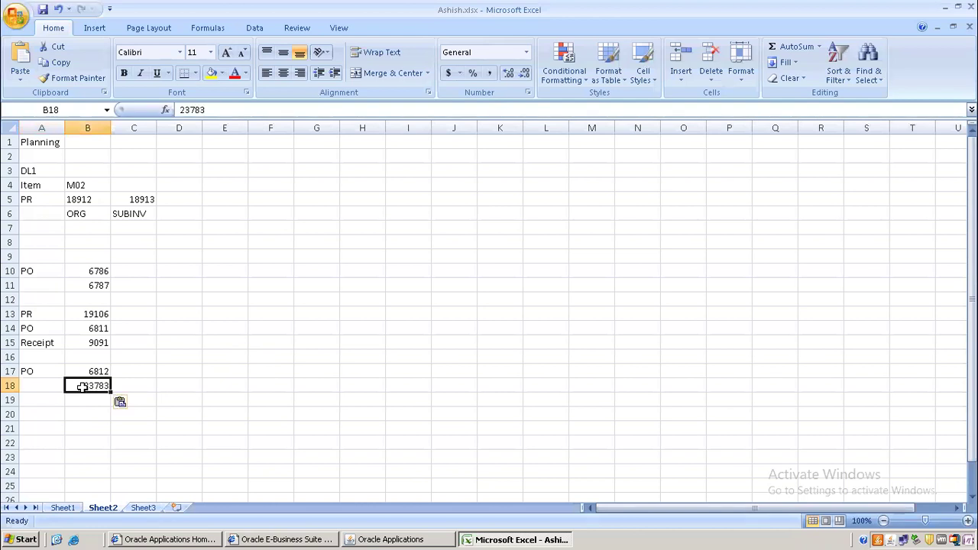
double_click(146, 386)
type("M1")
left_click(82, 452)
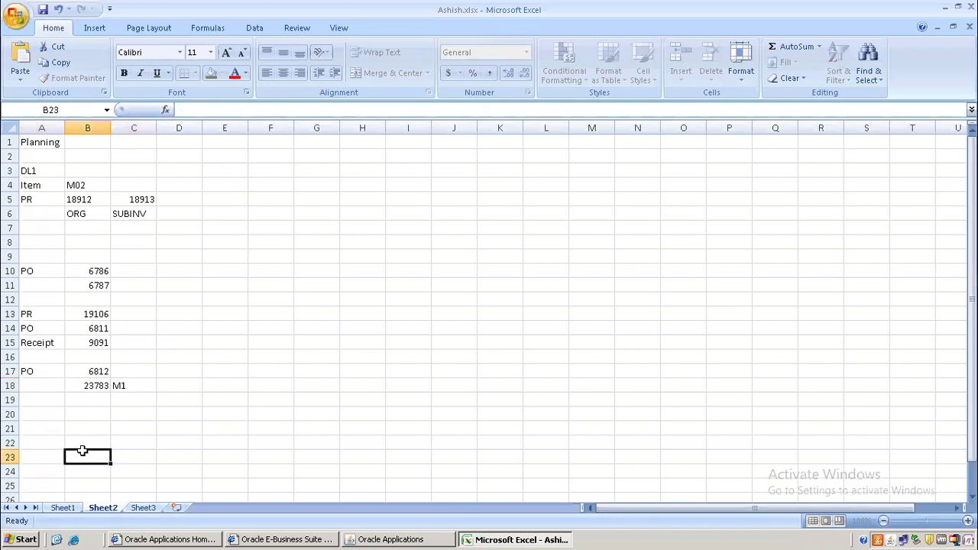
- Copy the 'Receipt' label from A15 into A18 and fill it down to A19
left_click(46, 342)
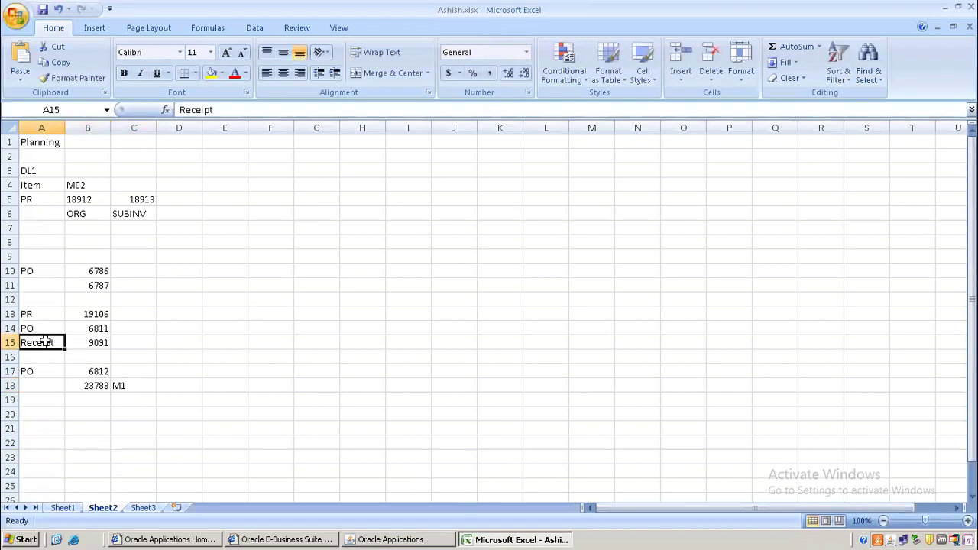
double_click(46, 341)
left_click(55, 365)
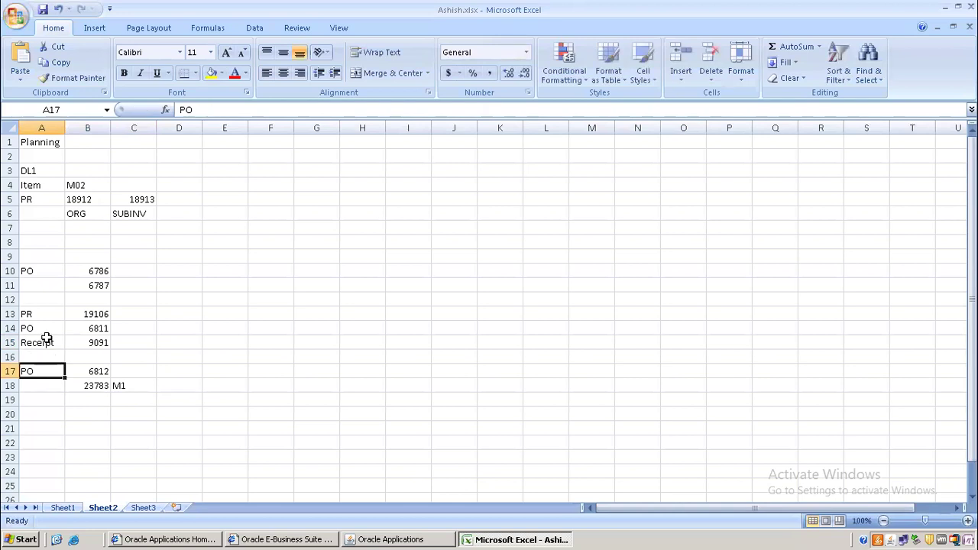
left_click(46, 342)
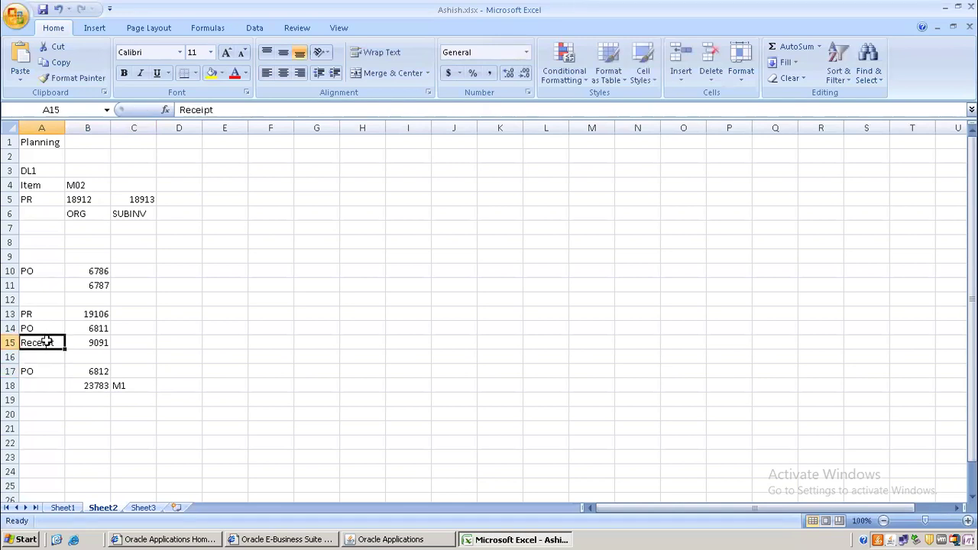
key("ctrl+c")
left_click(49, 386)
key("ctrl+v")
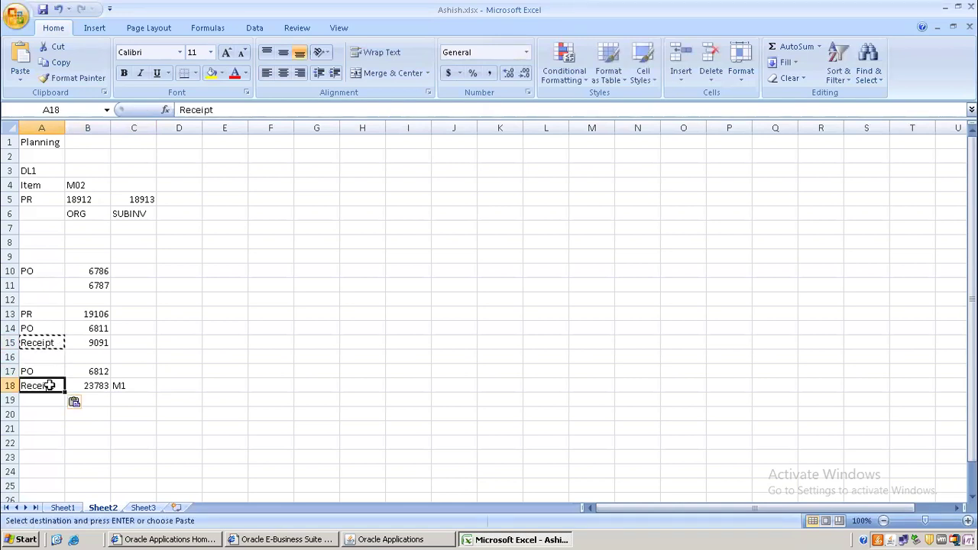
left_click_drag(66, 393, 67, 409)
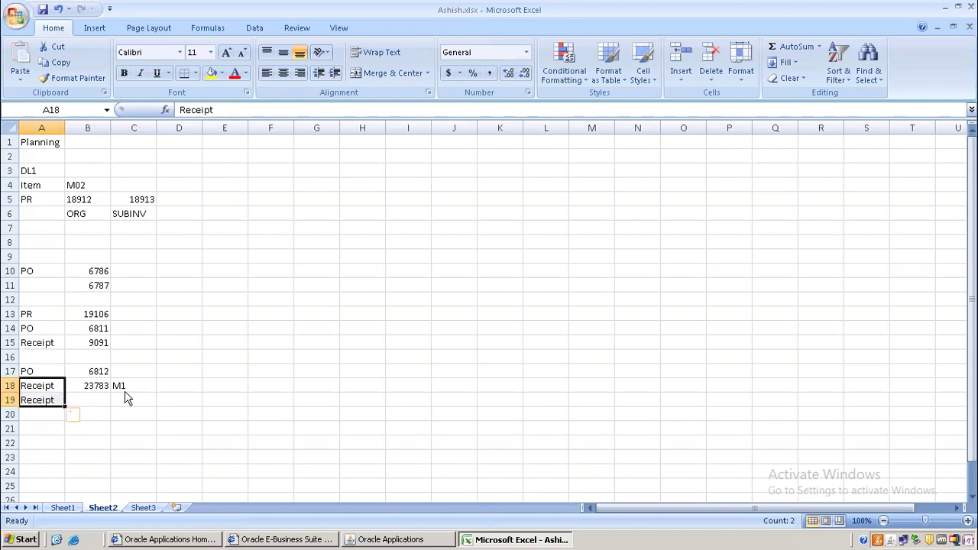
left_click(278, 414)
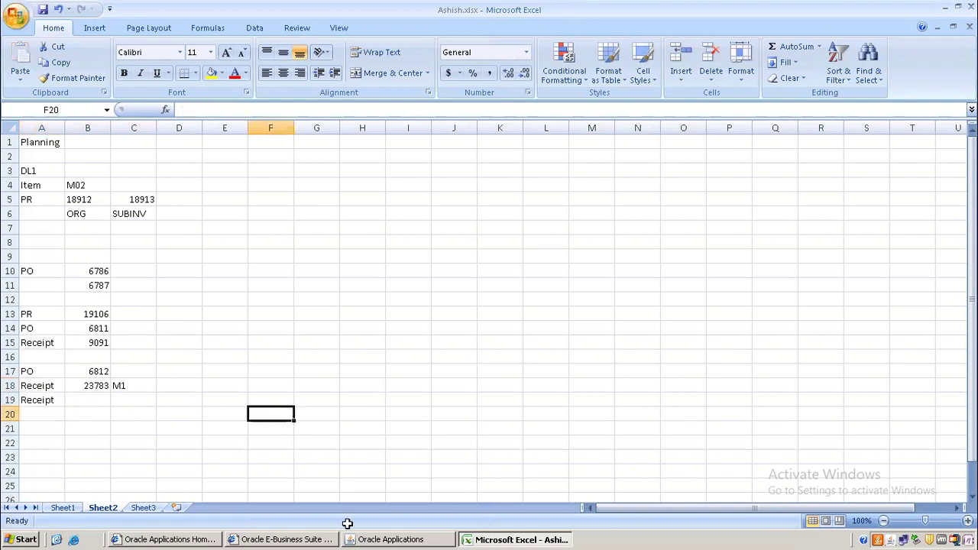
- Close the Receipt Header and Receipts forms
left_click(424, 539)
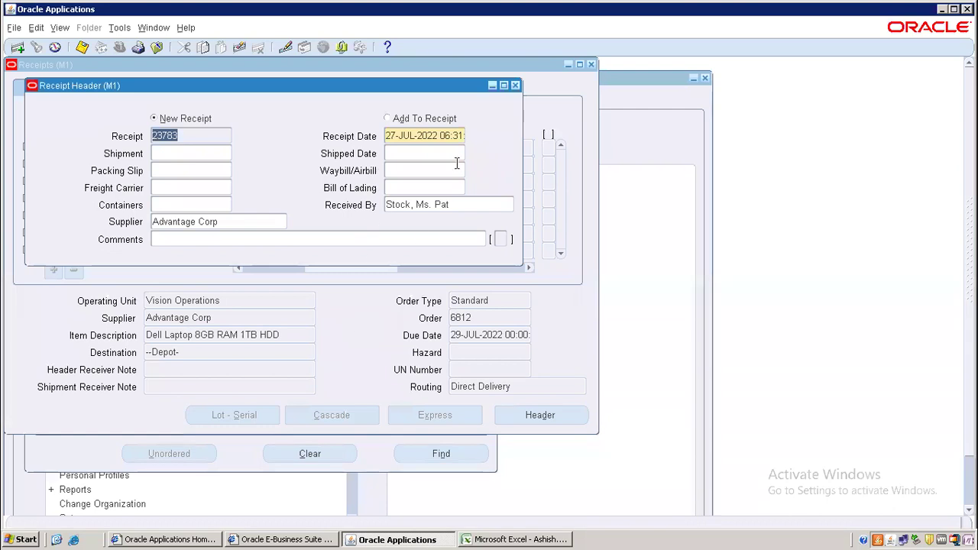
left_click(516, 86)
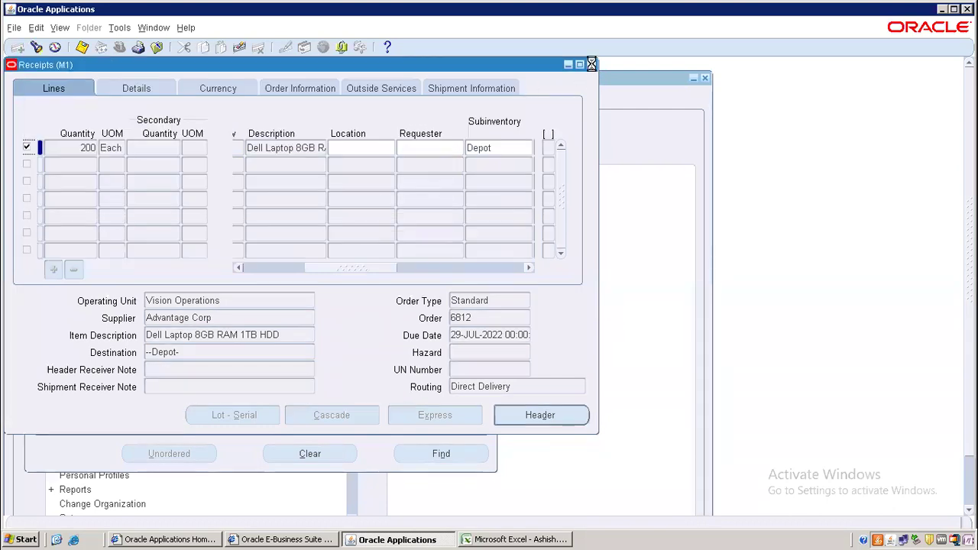
left_click(590, 64)
- Open the Receiving Transactions Summary search and try pasting into its Receipt field
double_click(132, 350)
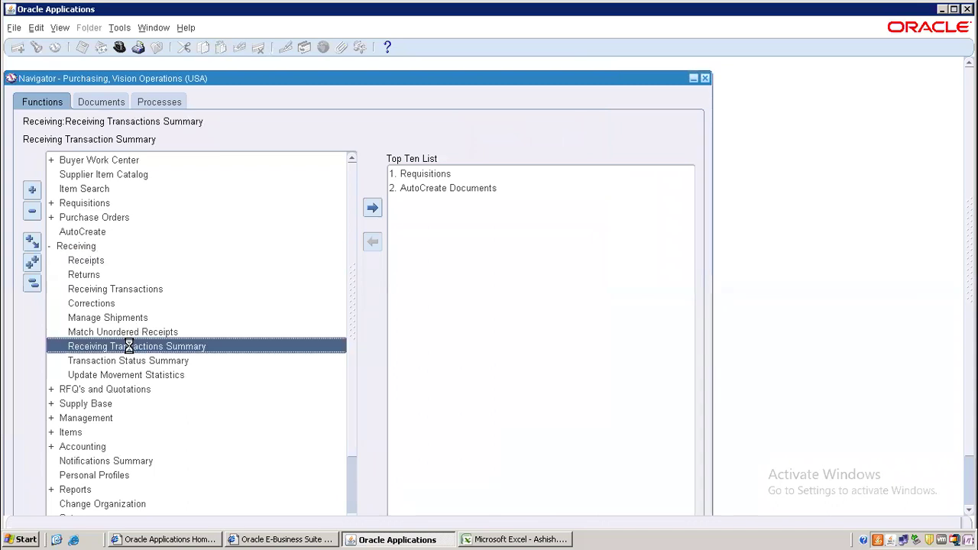
left_click(358, 145)
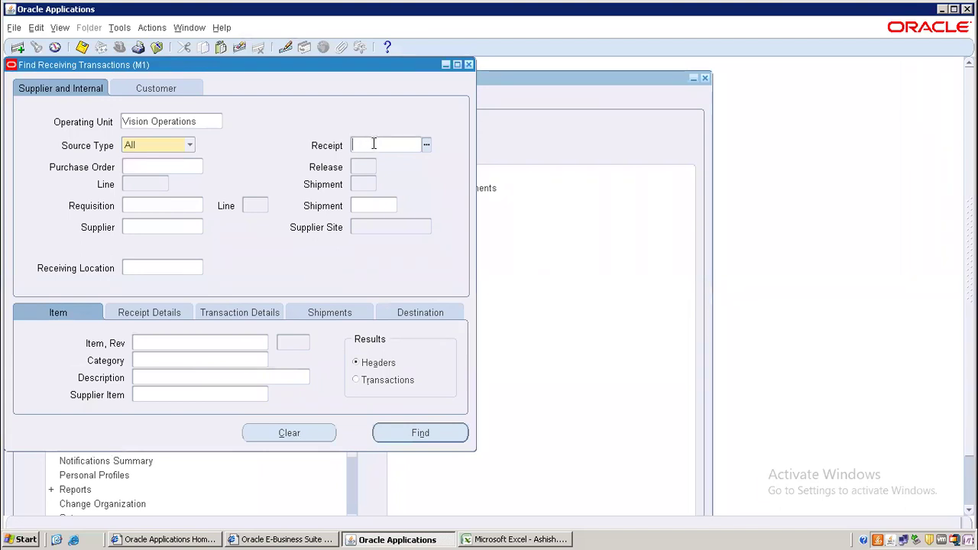
right_click(374, 142)
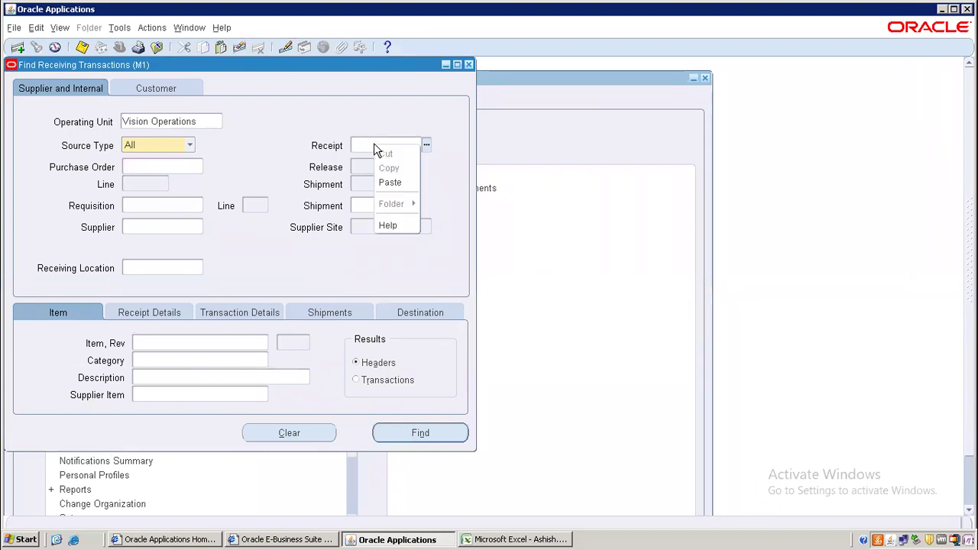
left_click(386, 186)
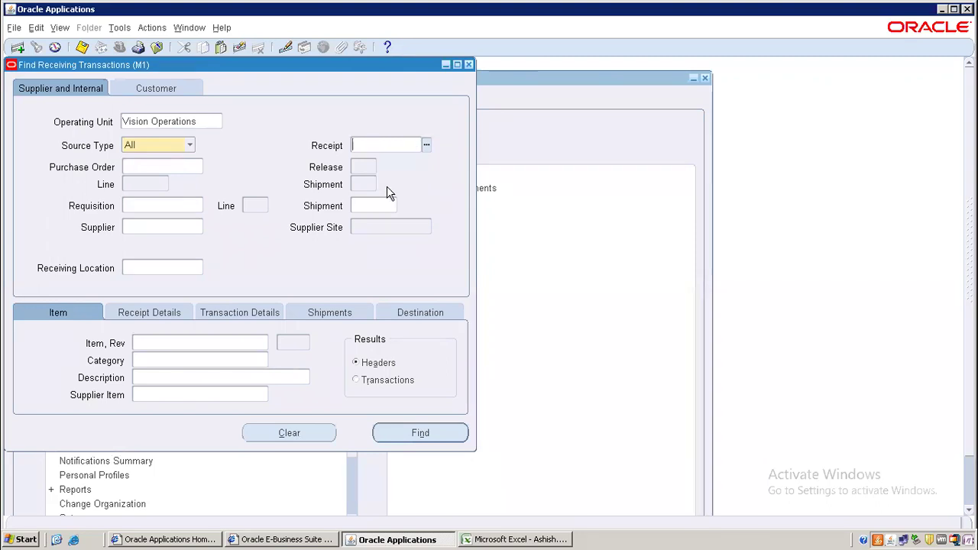
- Copy receipt 23783 from Excel cell B18 into Oracle's Receipt search field
left_click(498, 539)
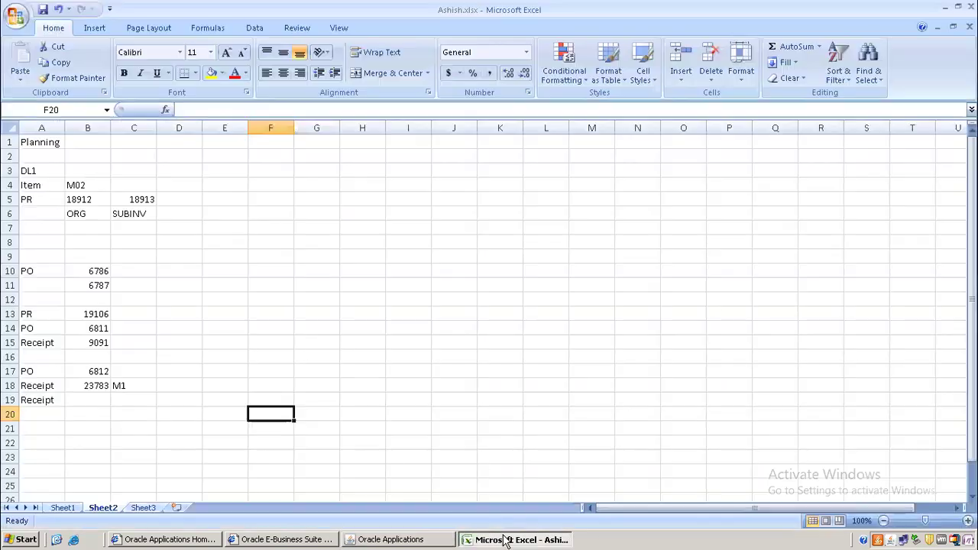
left_click(93, 384)
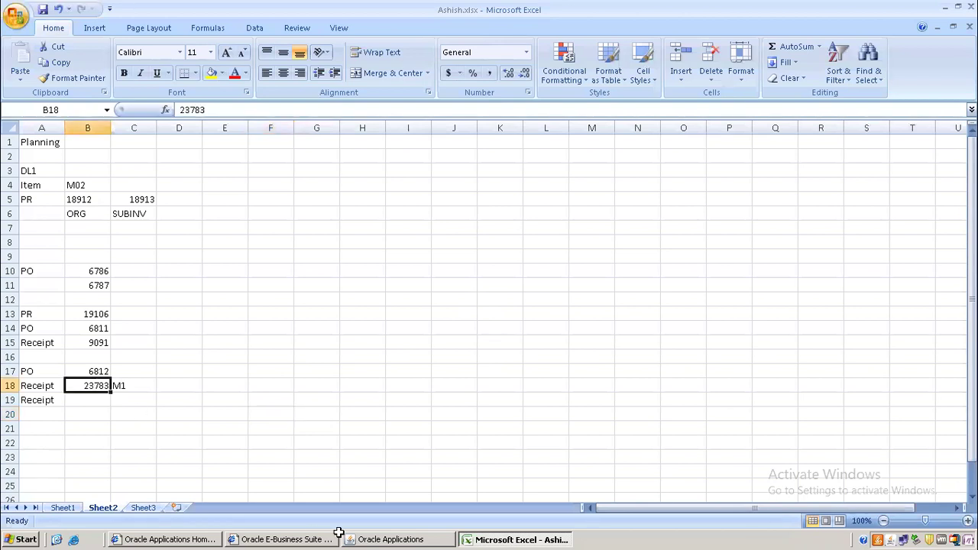
key("ctrl+c")
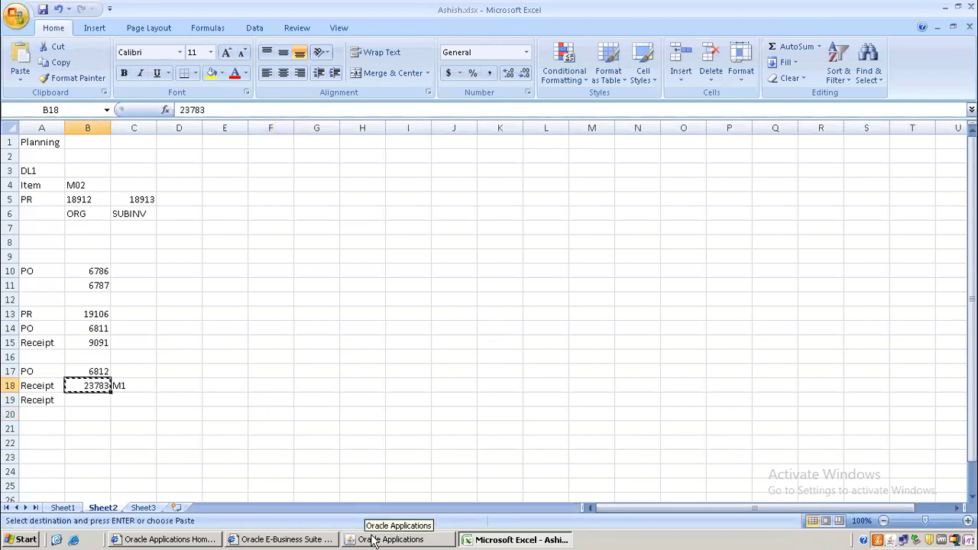
left_click(277, 540)
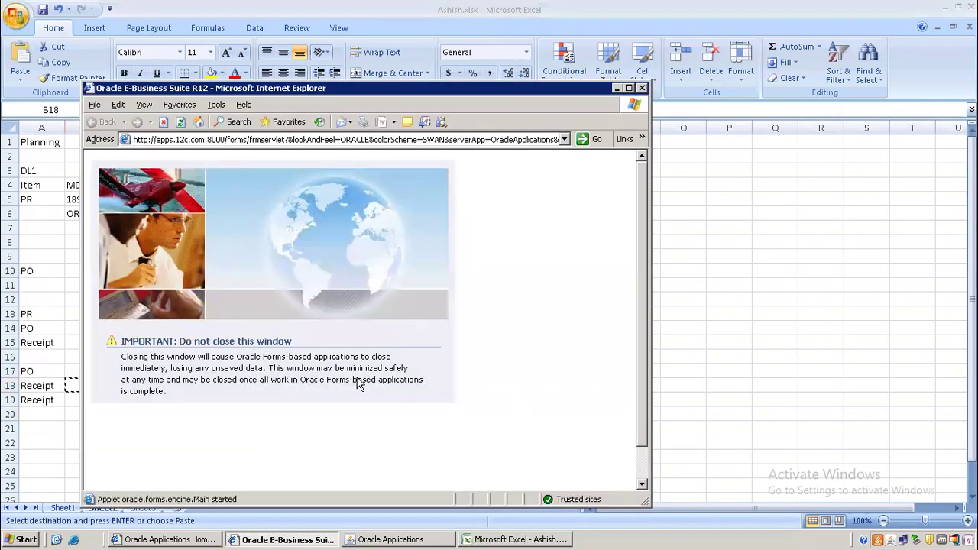
left_click(163, 540)
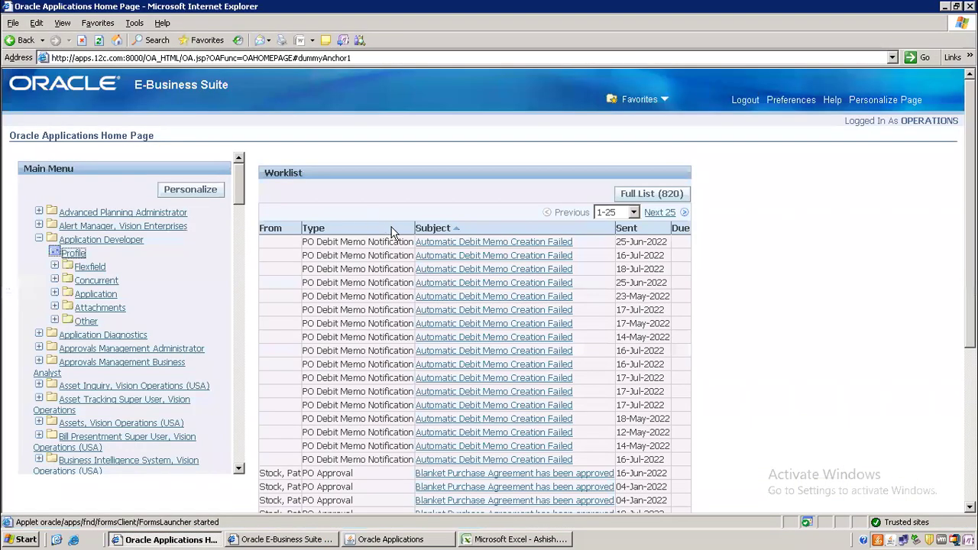
left_click(508, 540)
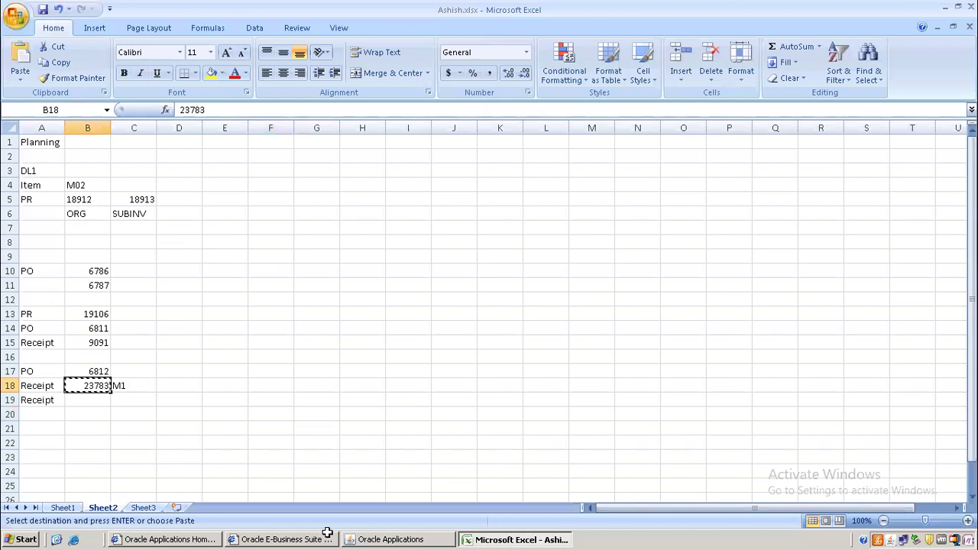
left_click(386, 539)
left_click(362, 144)
key("ctrl+v")
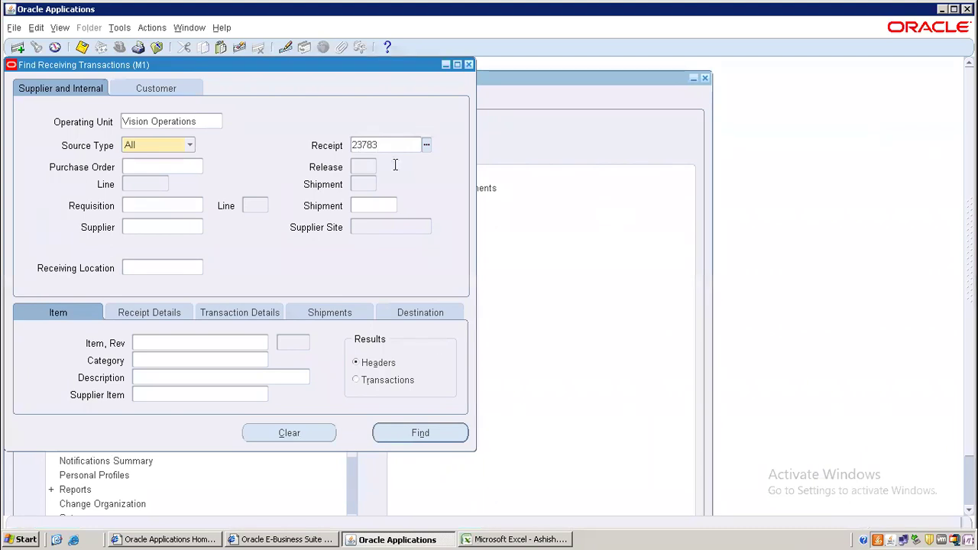
left_click(423, 433)
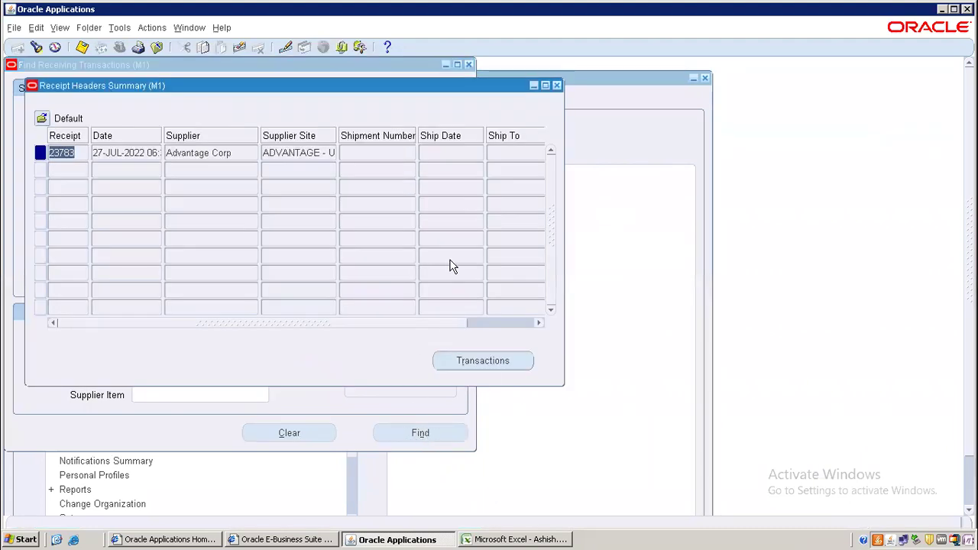
left_click(497, 362)
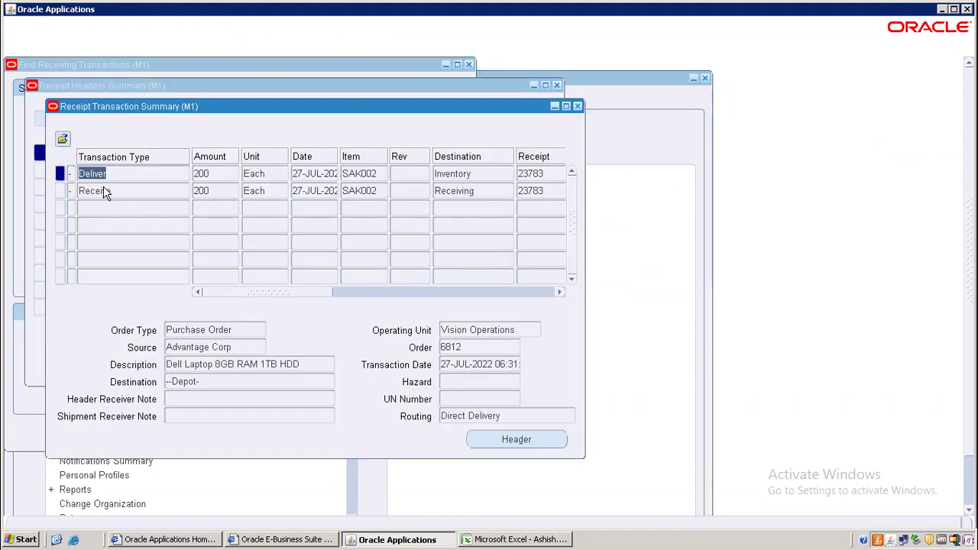
left_click(107, 191)
left_click(143, 175)
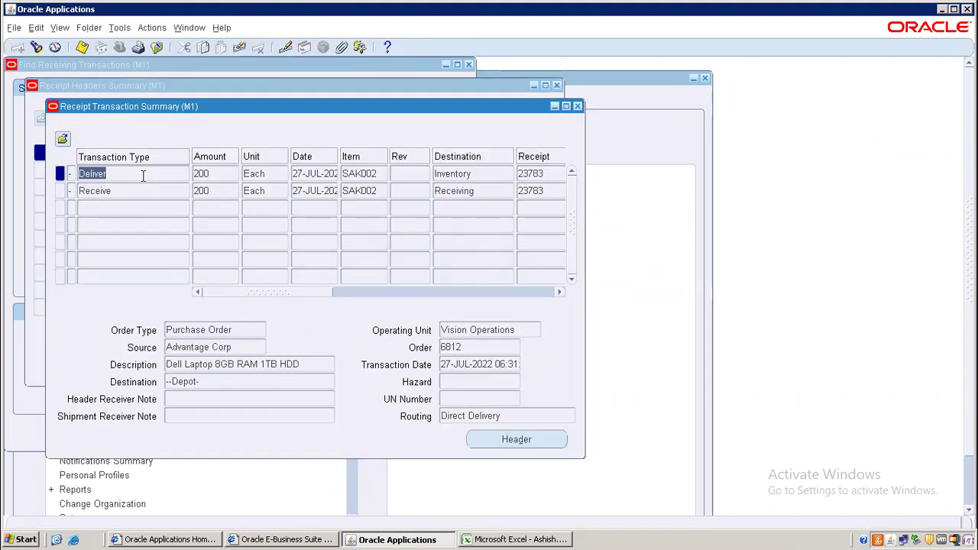
left_click(141, 192)
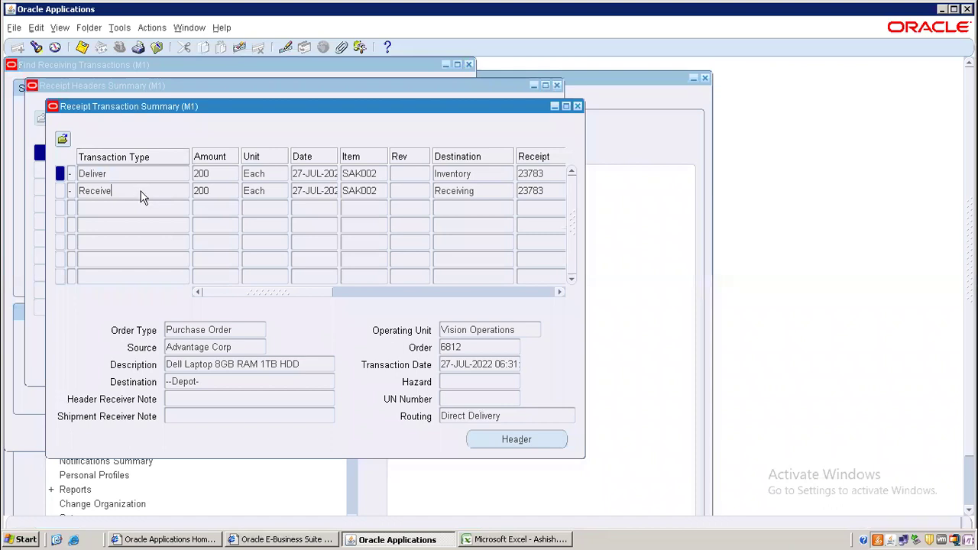
left_click(177, 168)
left_click(498, 177)
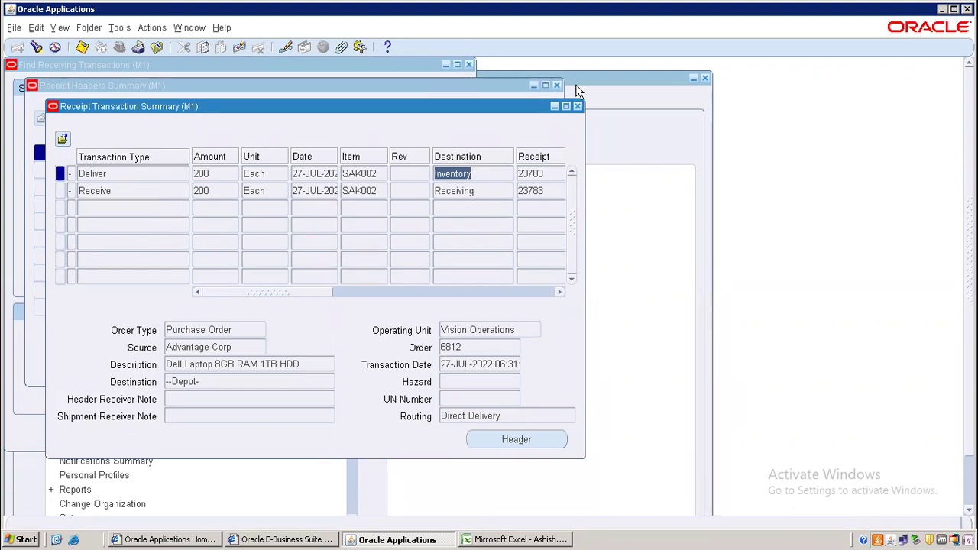
left_click(578, 106)
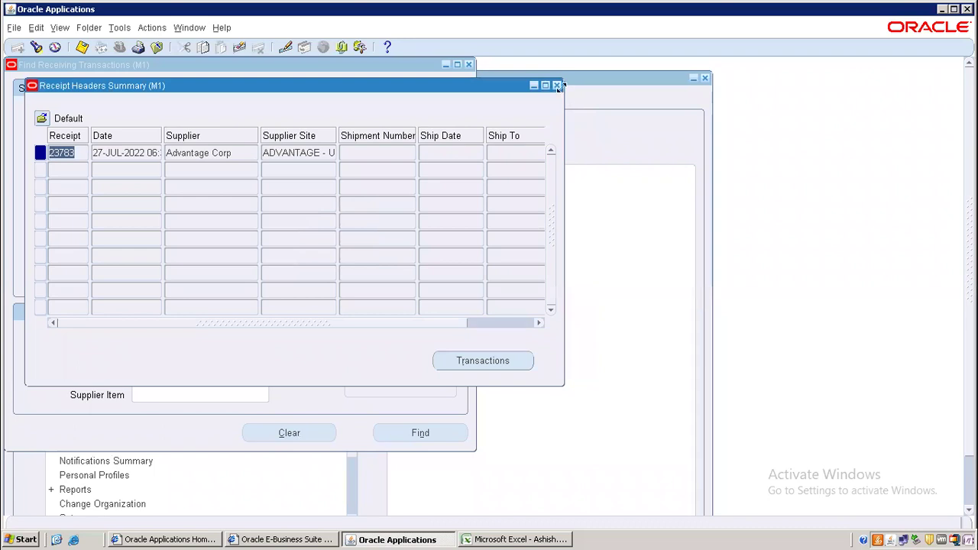
left_click(558, 86)
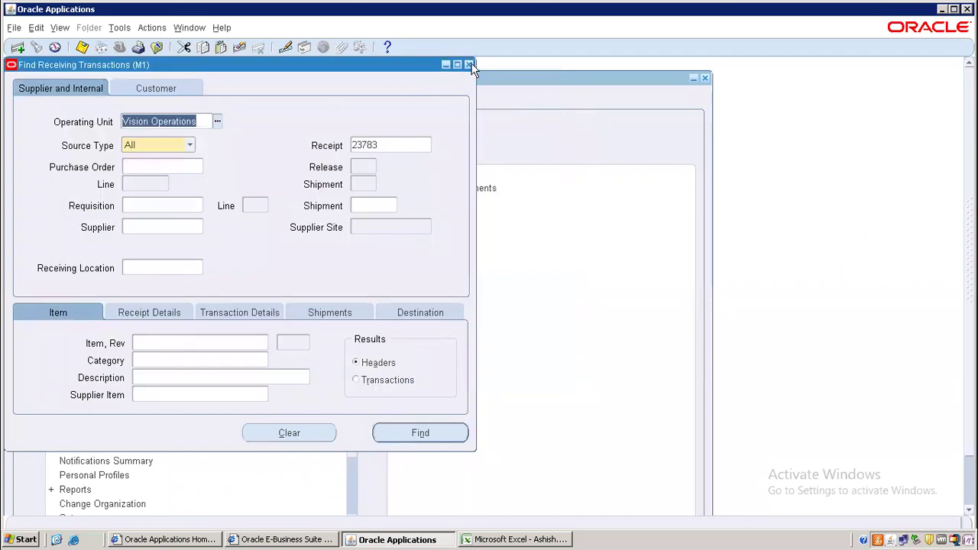
- Close the search form and switch the organization to M2 Boston Manufacturing
left_click(468, 64)
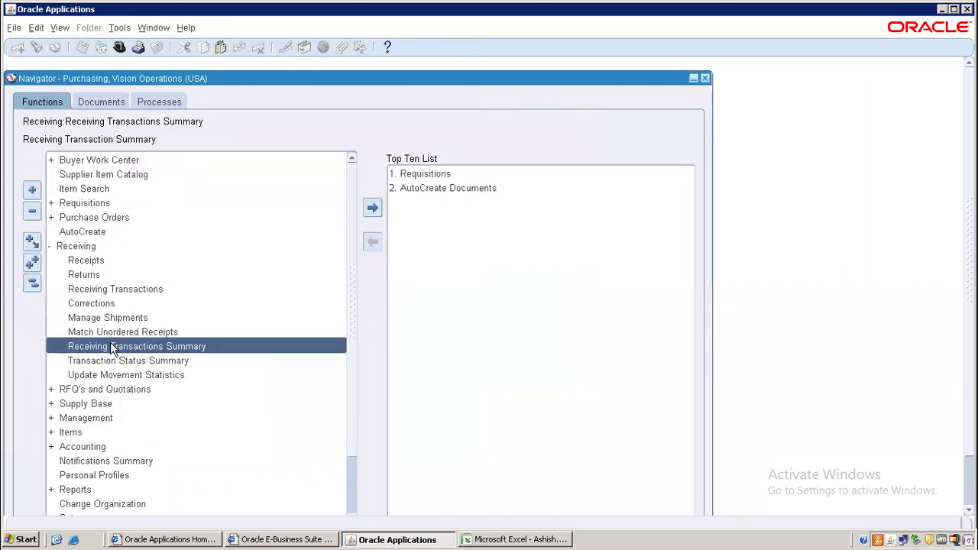
left_click(32, 283)
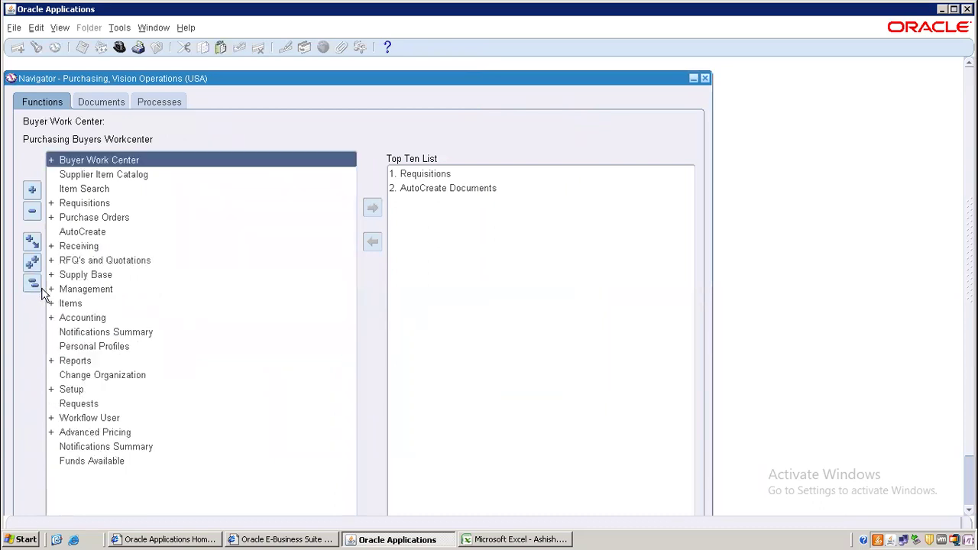
double_click(125, 373)
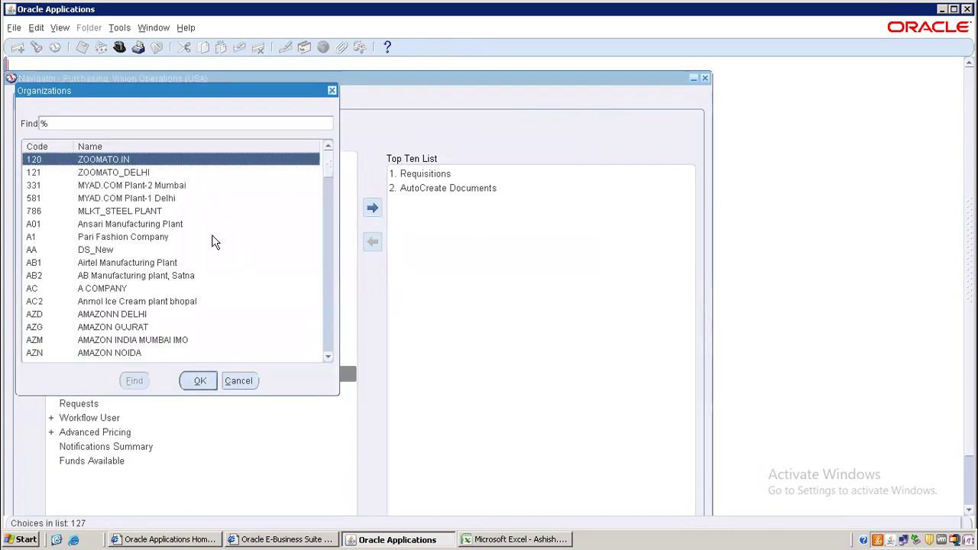
type("M2%")
key("Return")
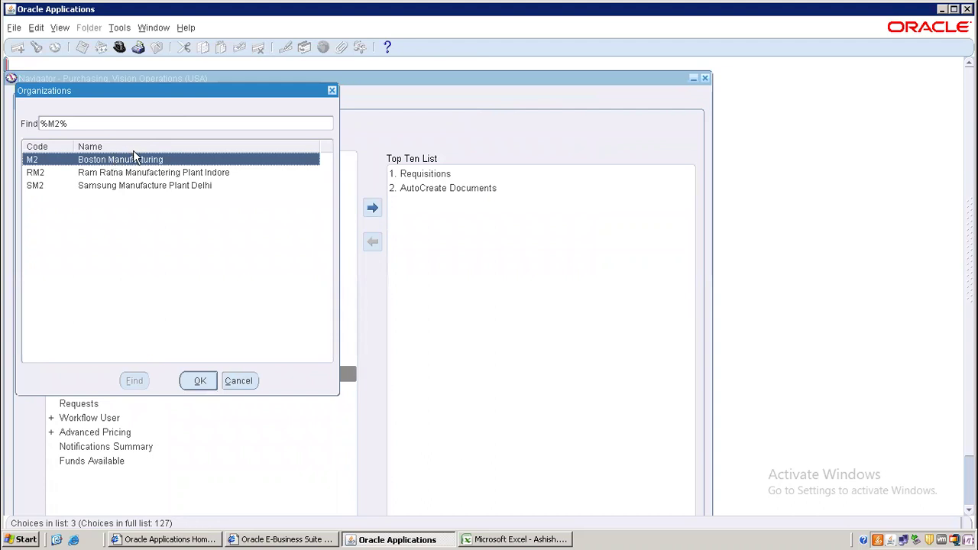
double_click(115, 159)
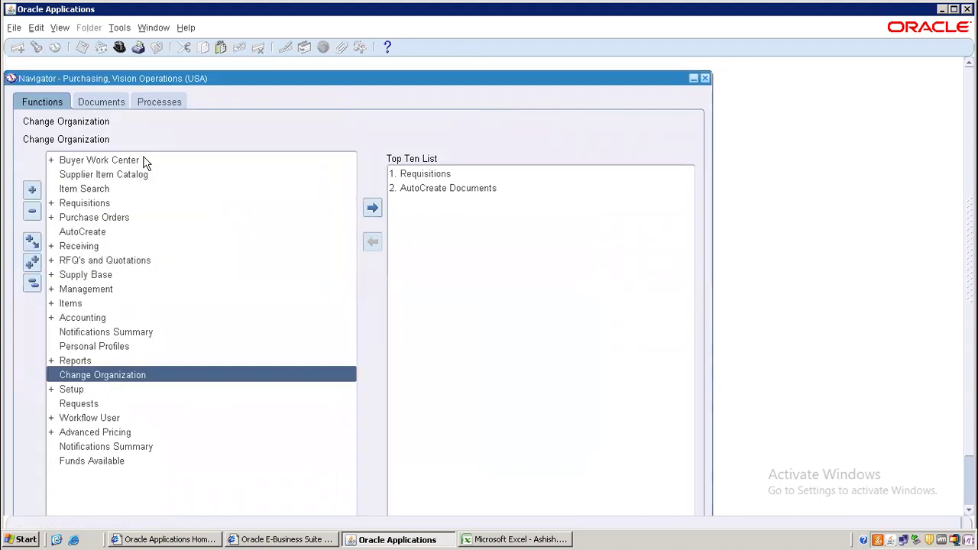
- Open the Receiving > Receipts form for M2
left_click(83, 245)
double_click(87, 245)
left_click(119, 260)
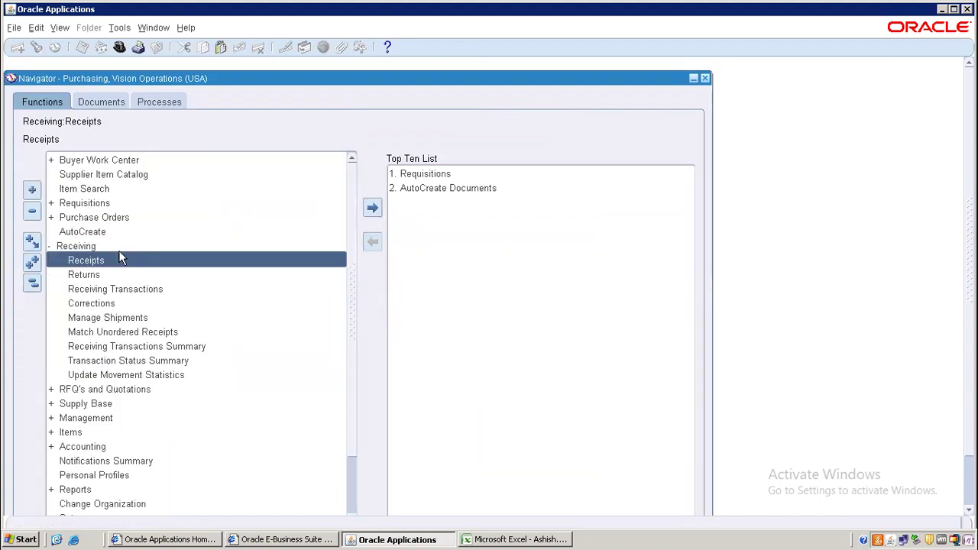
double_click(107, 258)
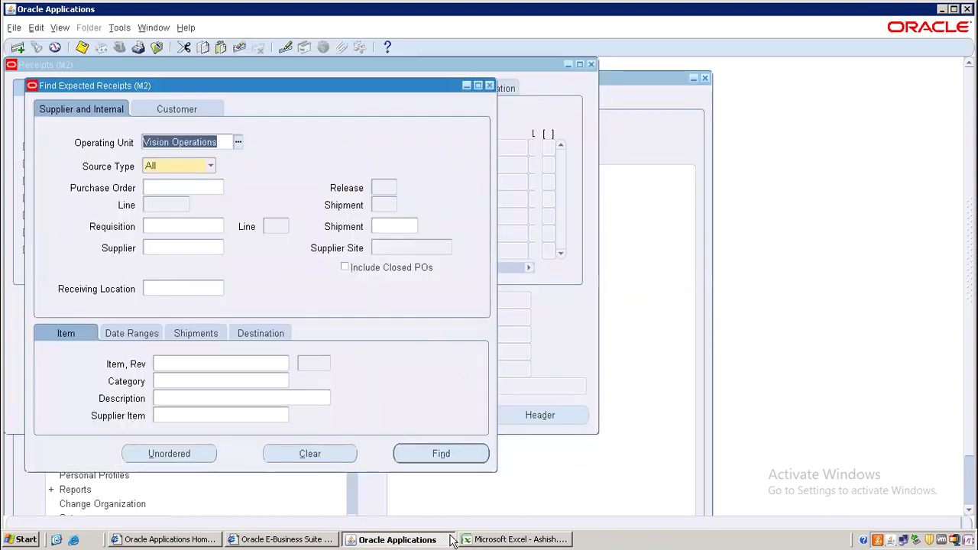
- Search expected receipts for PO 6812, replacing a mistakenly pasted number with 6812
left_click(482, 541)
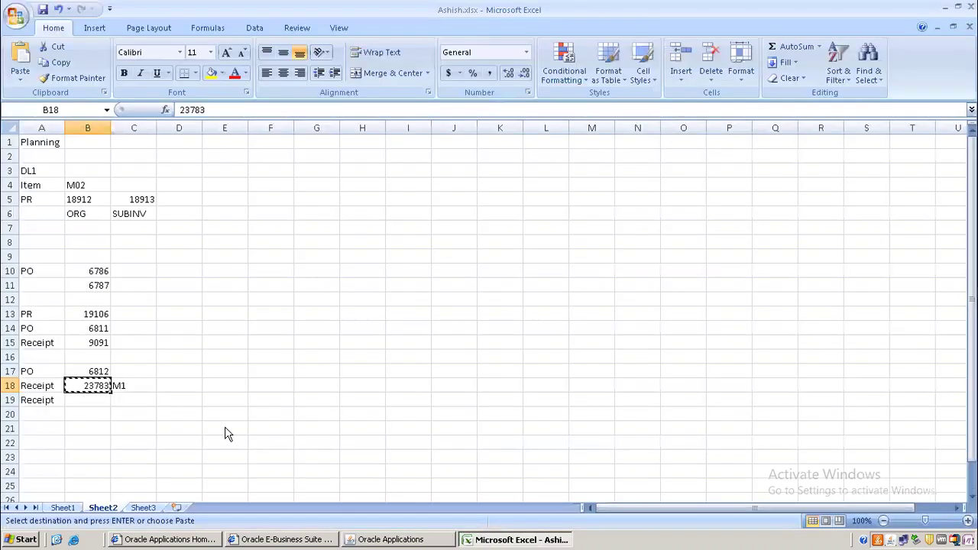
left_click(91, 371)
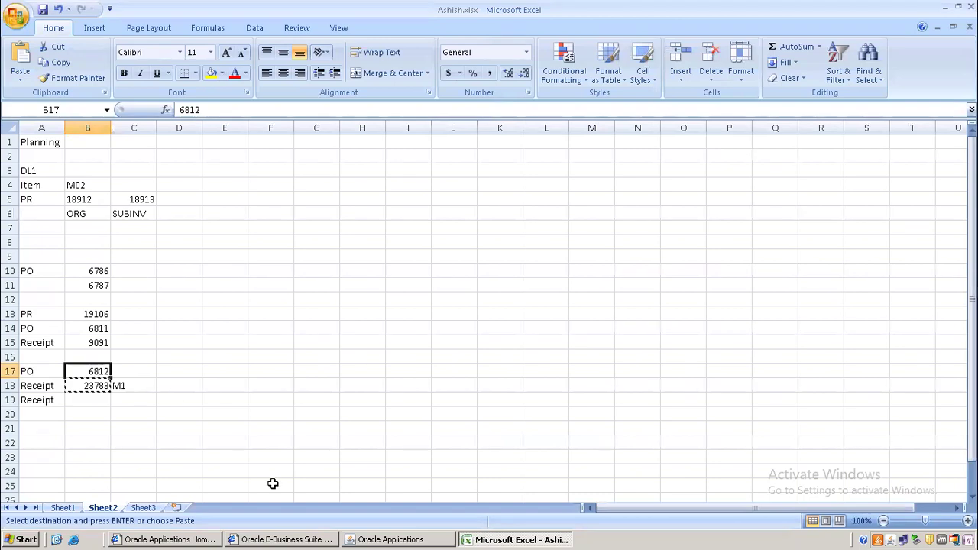
left_click(410, 538)
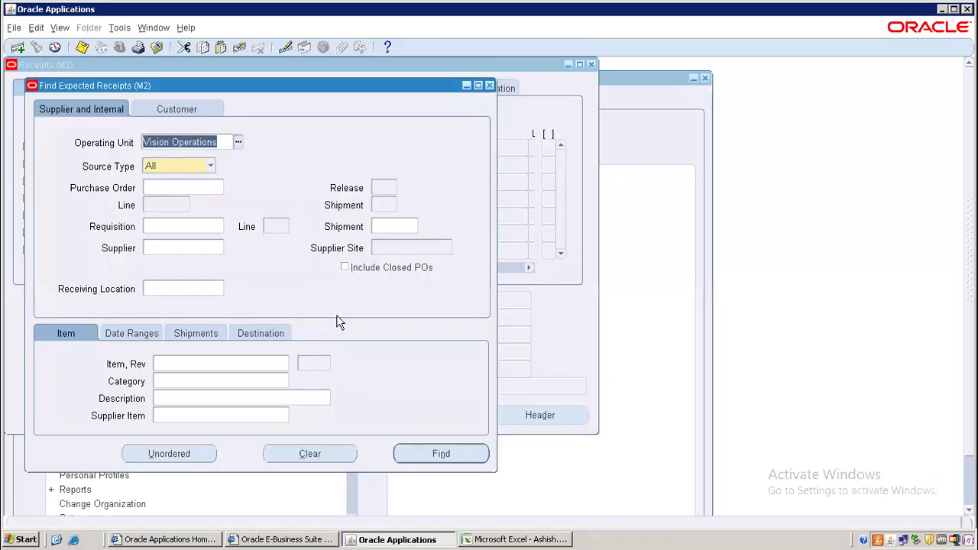
left_click(189, 185)
key("ctrl+v")
key("BackSpace")
key("BackSpace")
key("BackSpace")
key("BackSpace")
key("BackSpace")
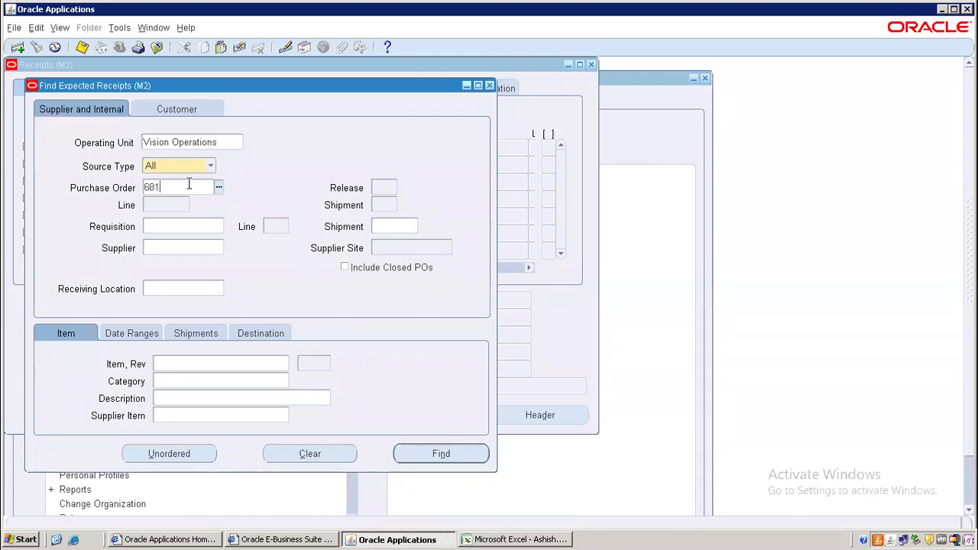
type("6812")
key("Return")
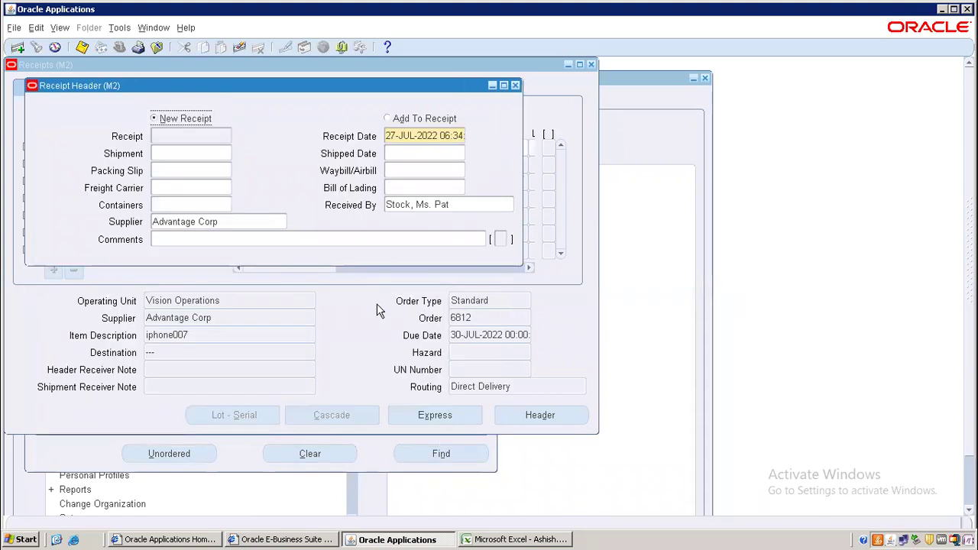
- Tick the 125-unit line and set its deliver-to location to AB manufacturing plant,satna
left_click(376, 304)
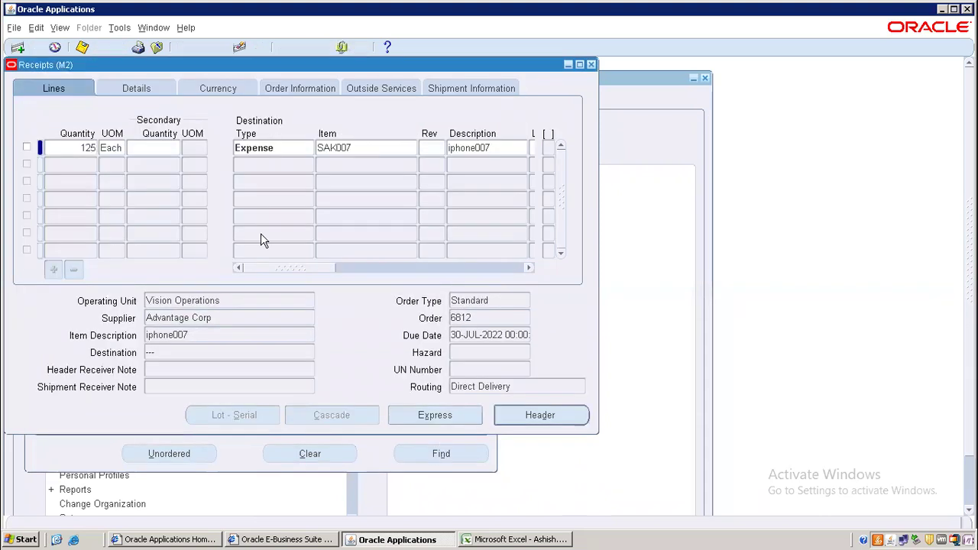
left_click(27, 147)
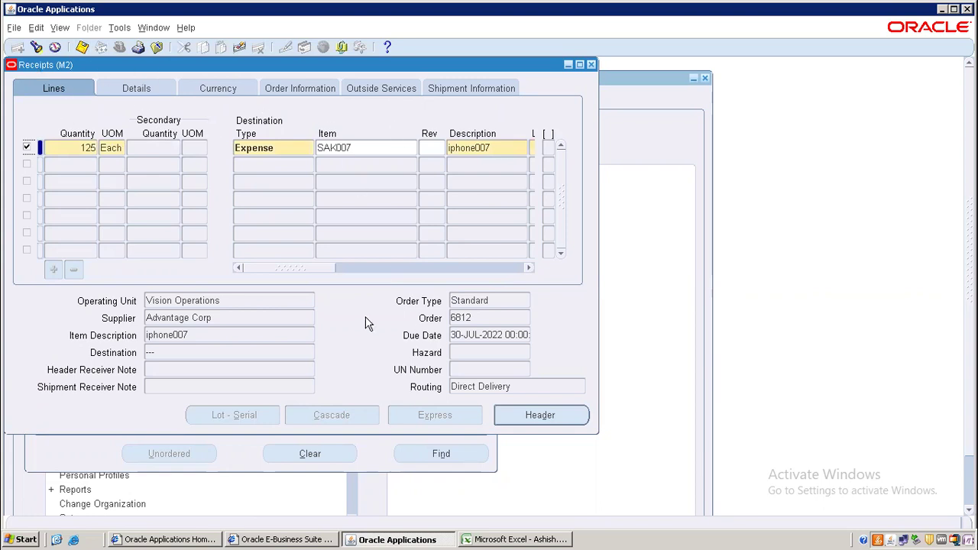
key("Tab")
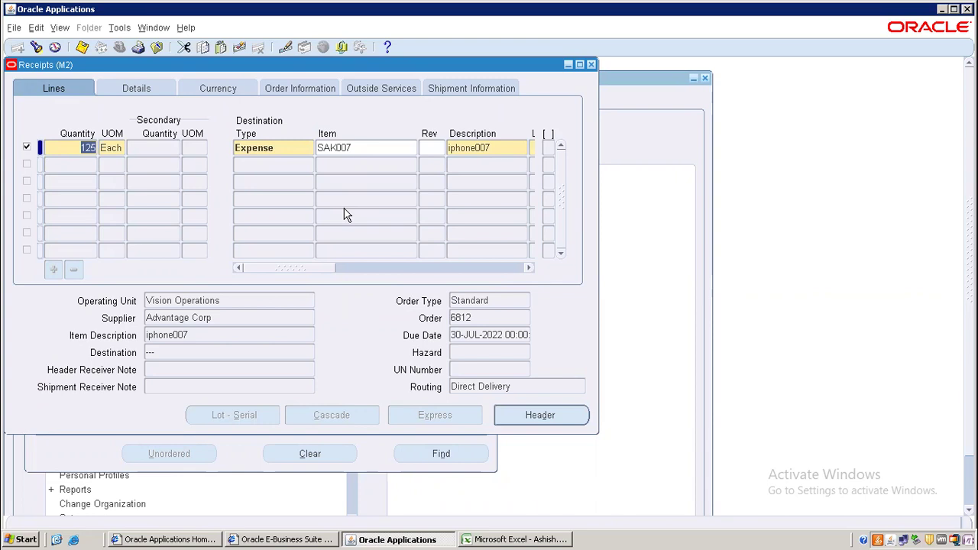
key("Tab")
key("Tab")
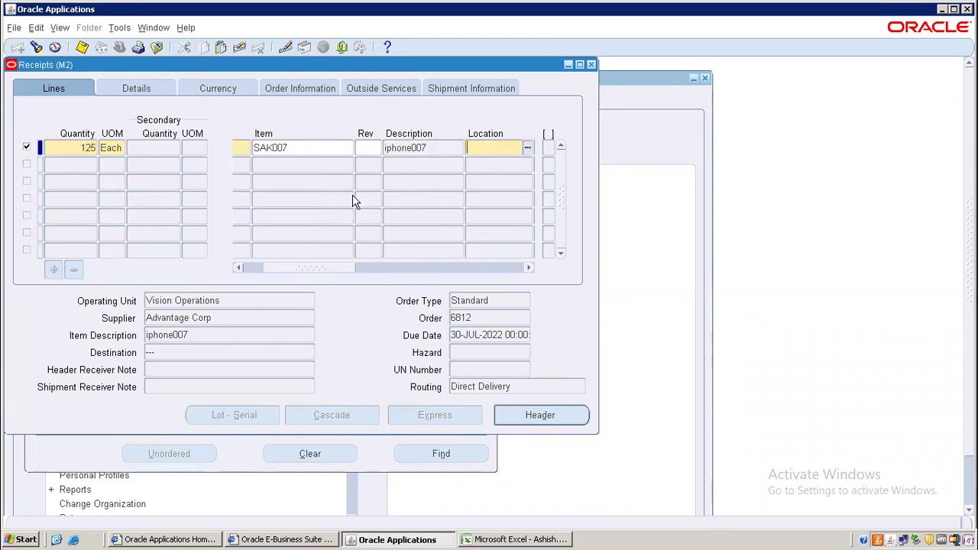
key("ctrl+l")
type("%")
key("Return")
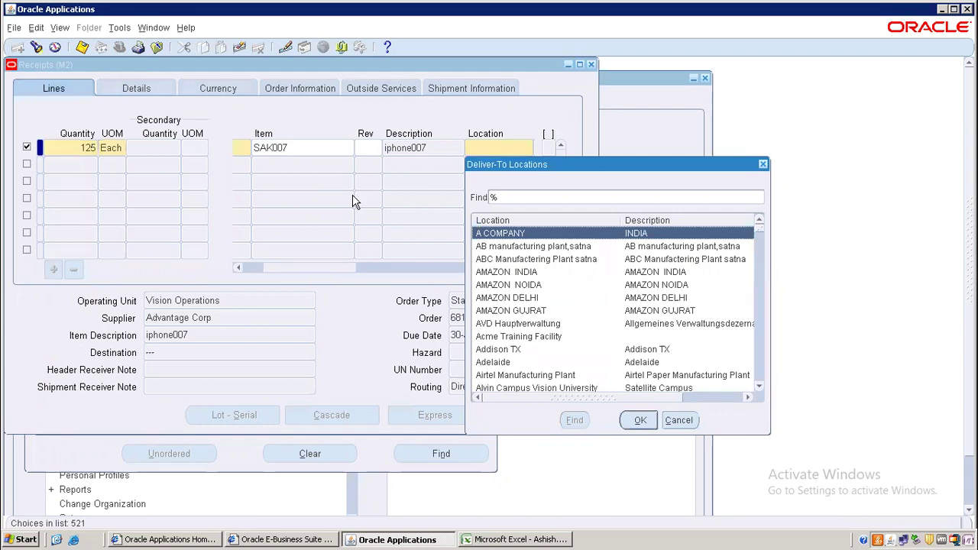
key("Down")
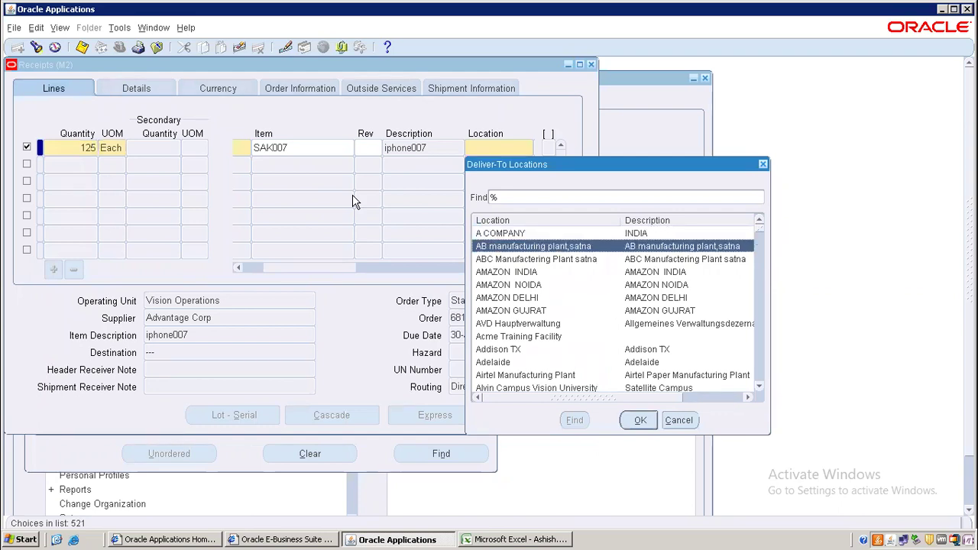
key("Return")
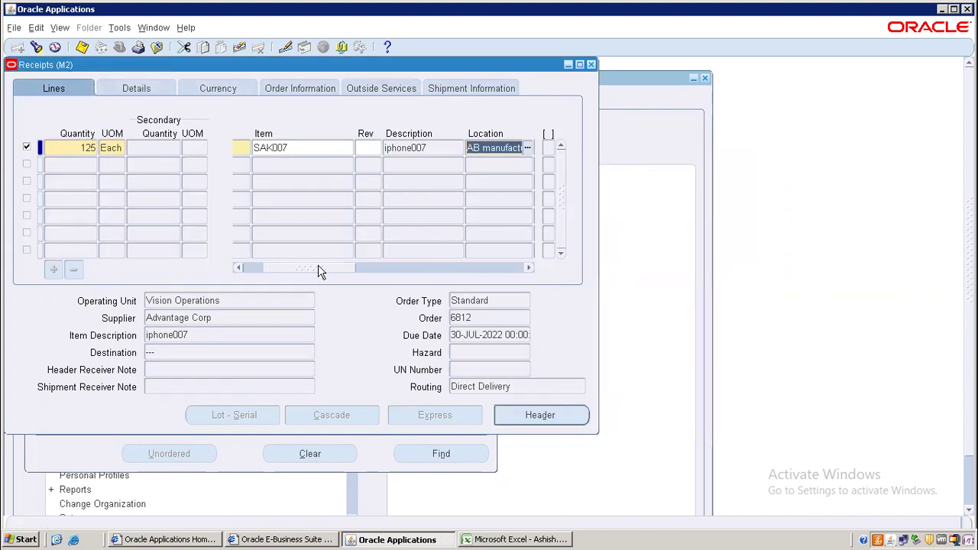
- Save the receipt and view its header showing receipt number 13664
left_click_drag(320, 271, 420, 251)
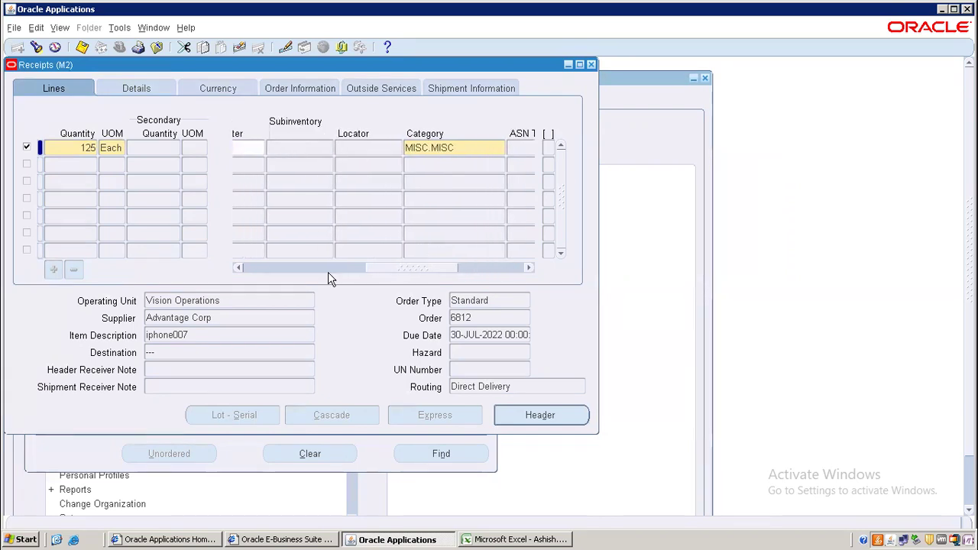
left_click(253, 268)
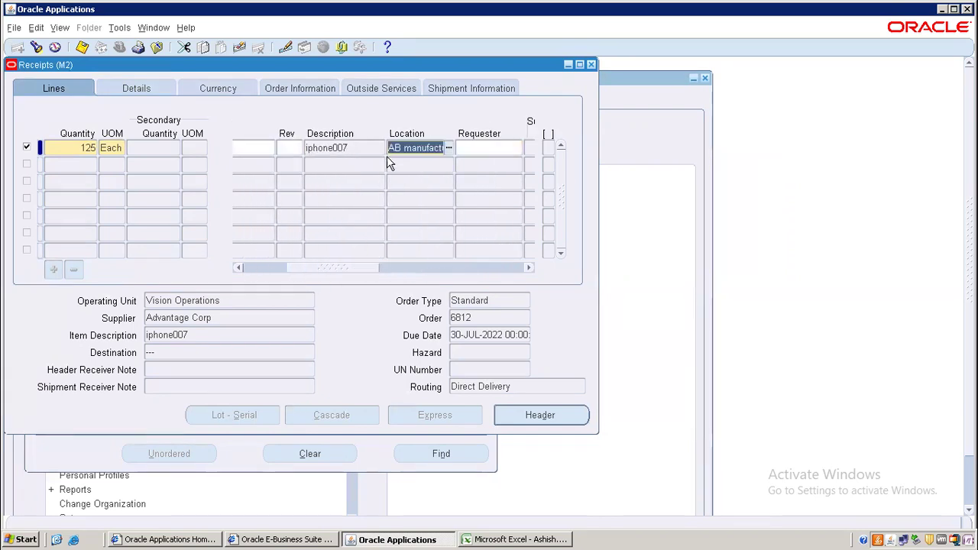
left_click(257, 267)
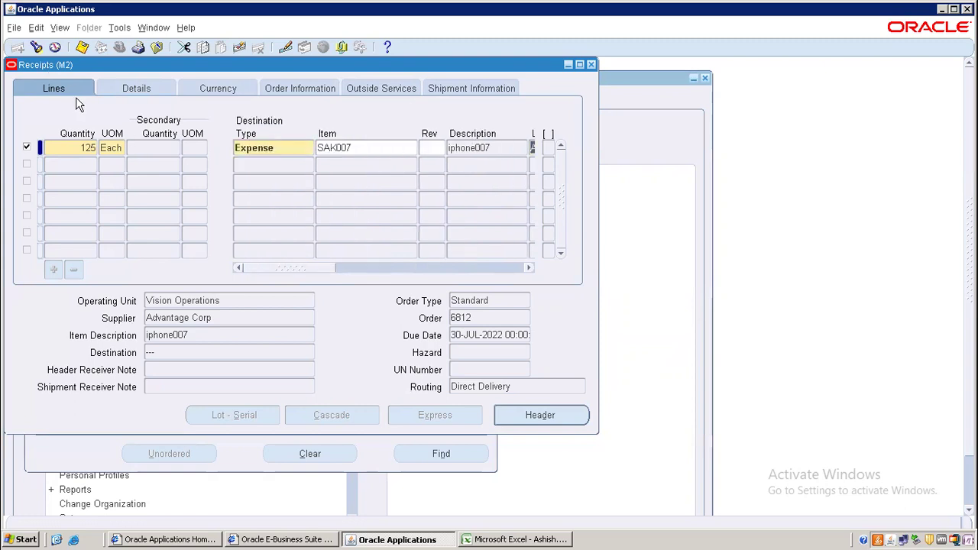
left_click(82, 47)
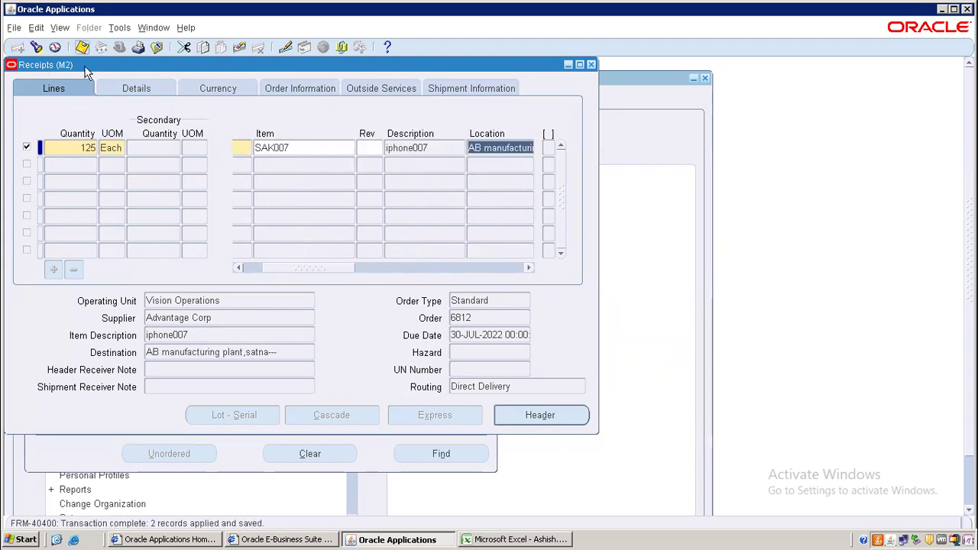
left_click(543, 416)
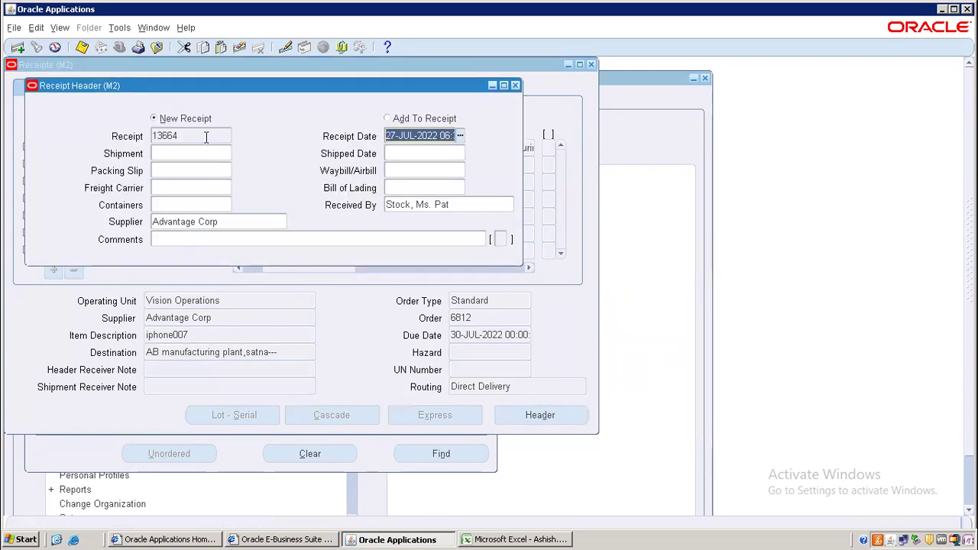
- Paste receipt 13664 into B19, enter M2 in C19, then save the Oracle receipt form
left_click(205, 136)
key("ctrl+c")
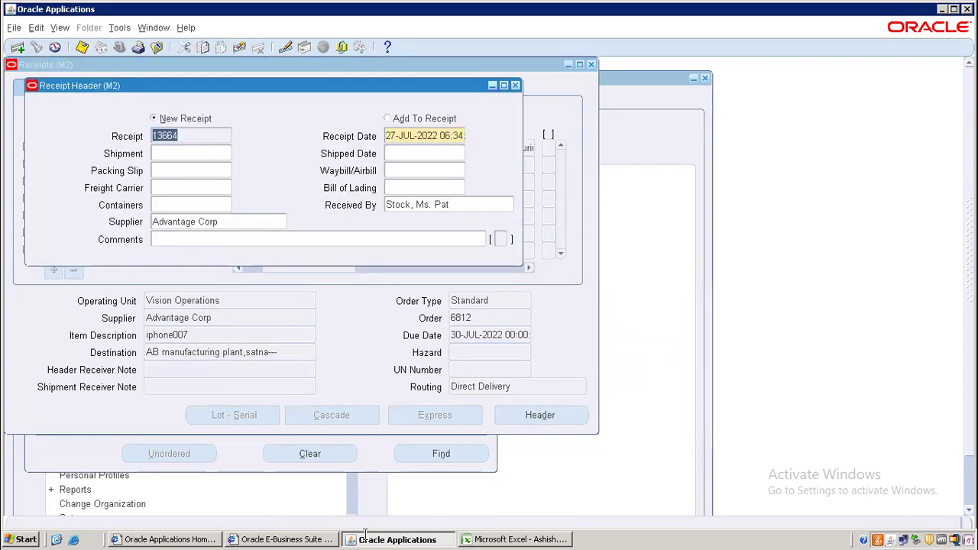
left_click(512, 540)
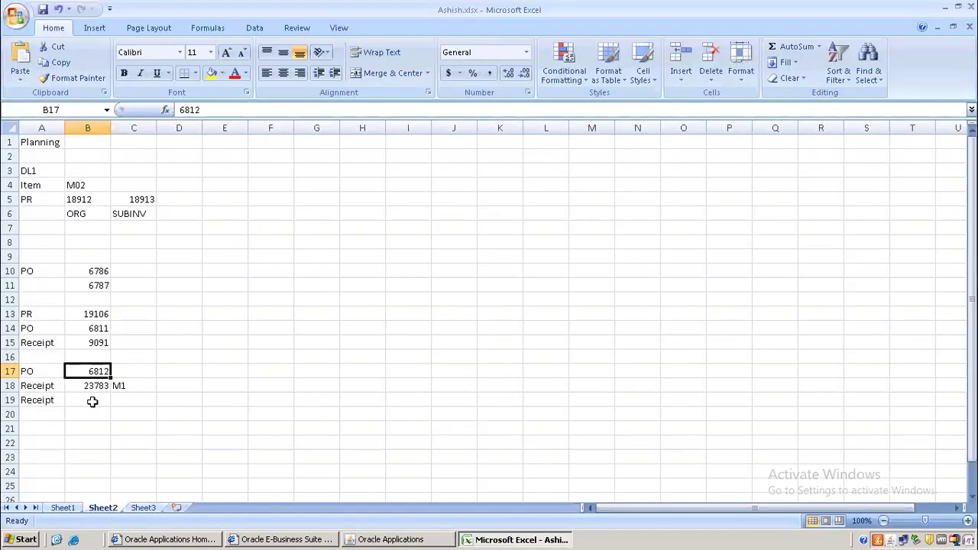
left_click(91, 402)
key("ctrl+v")
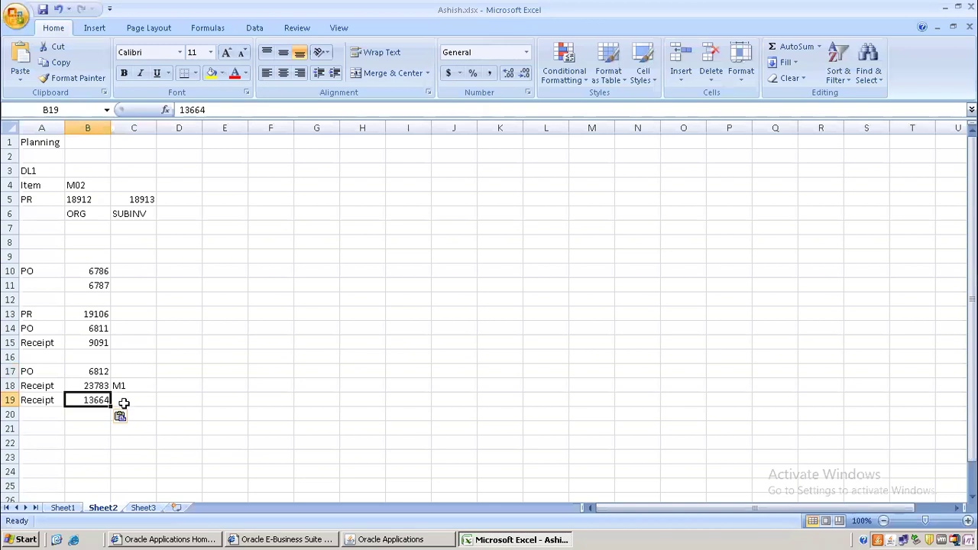
left_click(125, 400)
type("M@")
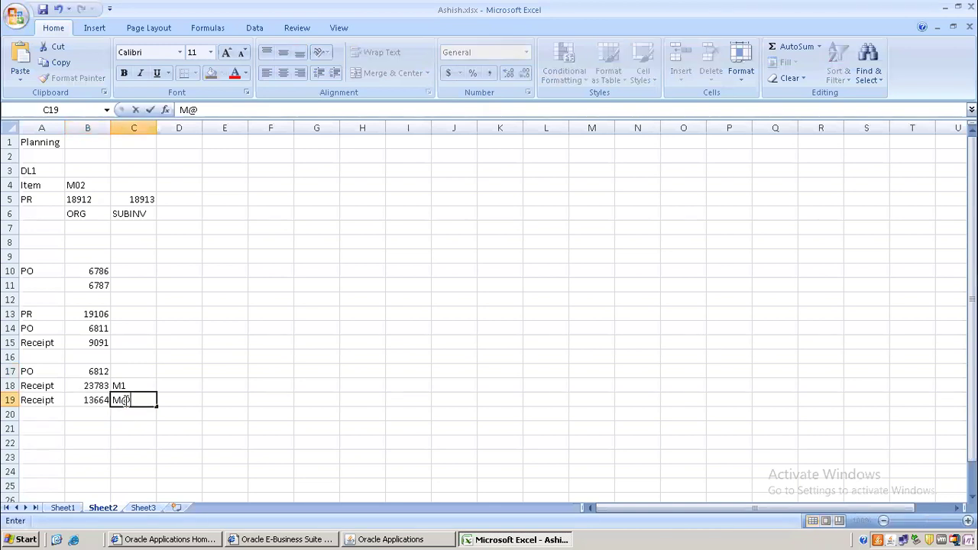
key("BackSpace")
type("2")
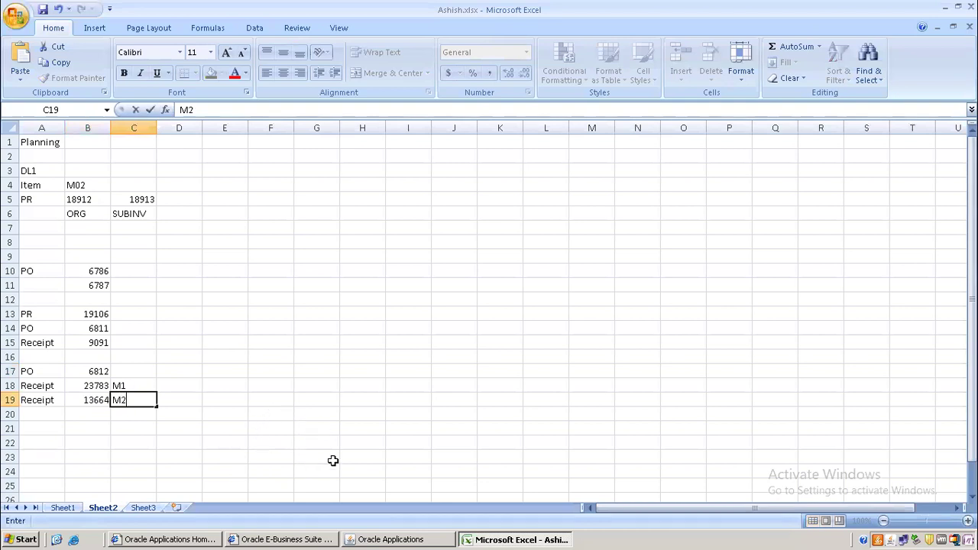
left_click(428, 539)
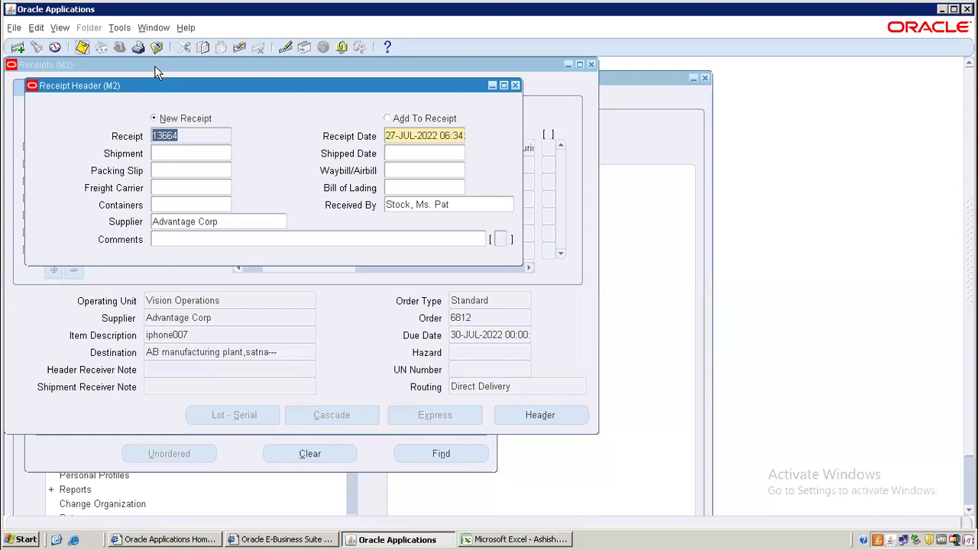
key("ctrl+s")
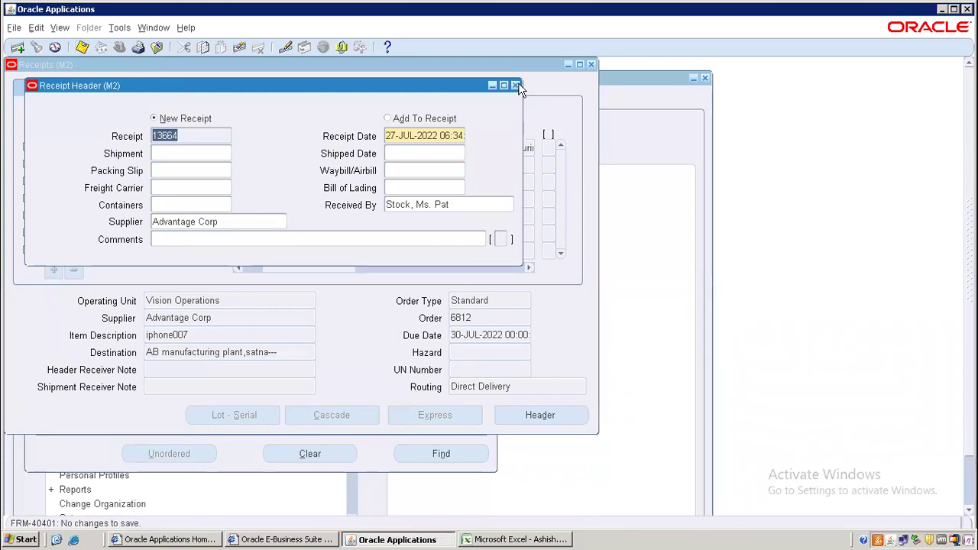
- Close the receipt forms and view receipt 13664's transactions in Receiving Transactions Summary
left_click(517, 86)
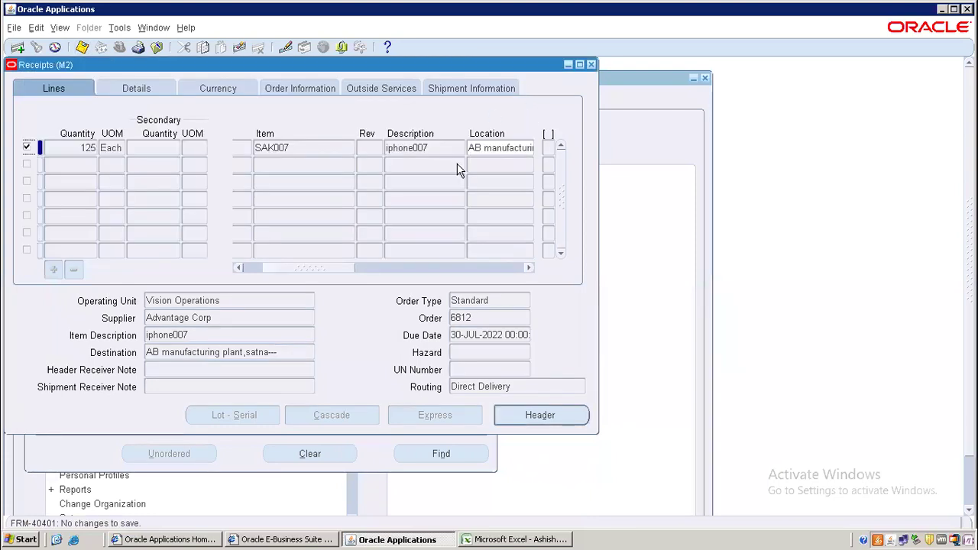
left_click(593, 65)
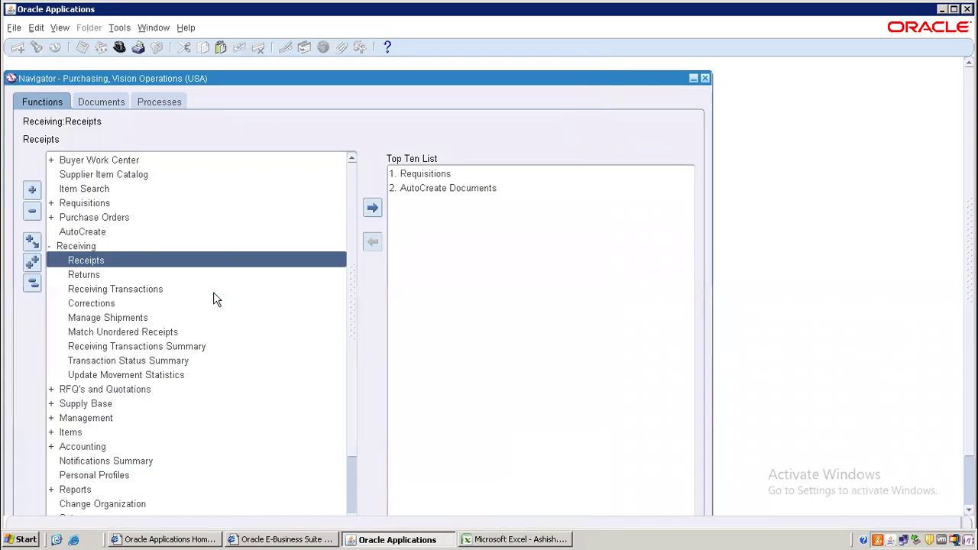
left_click(171, 345)
double_click(170, 347)
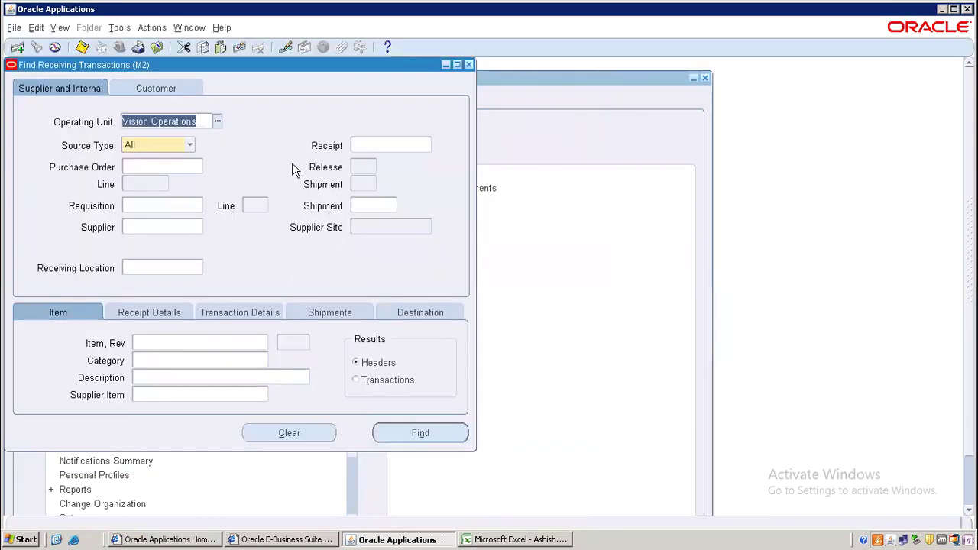
left_click(382, 143)
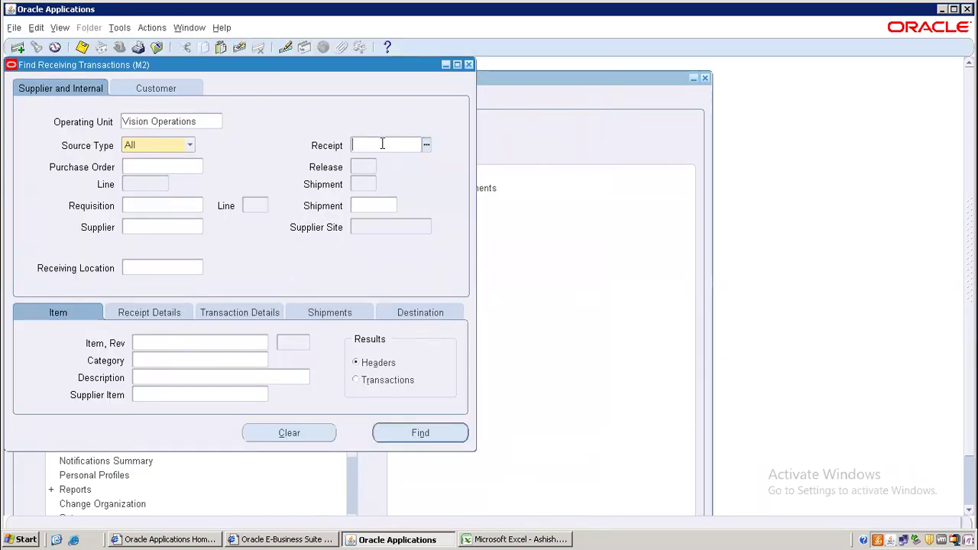
type("13664")
left_click(420, 432)
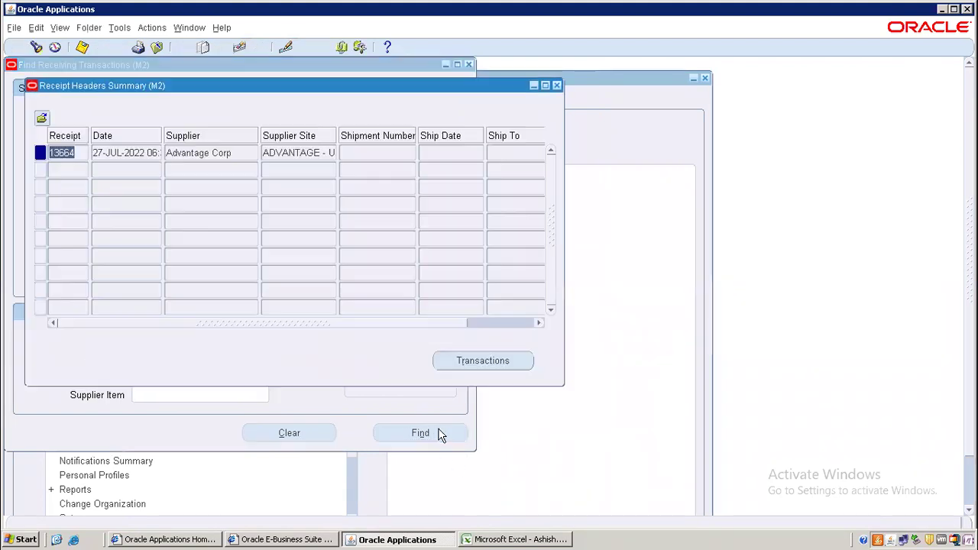
left_click(483, 360)
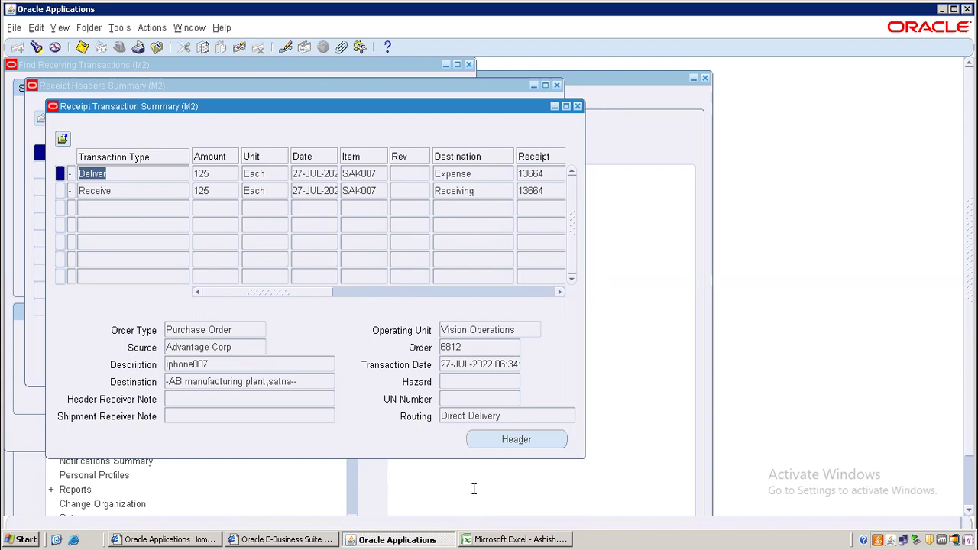
- Close the transaction summary windows and collapse the Navigator tree
left_click(578, 106)
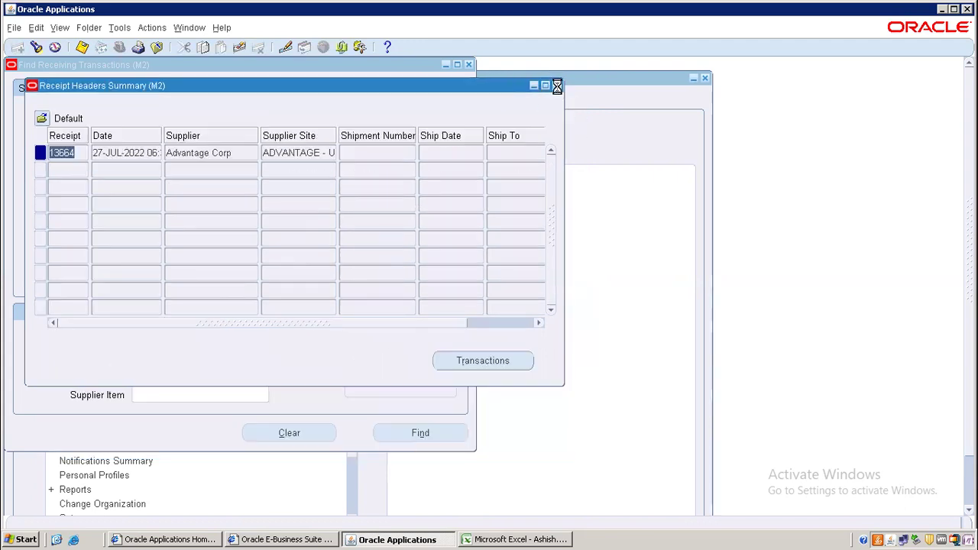
left_click(557, 86)
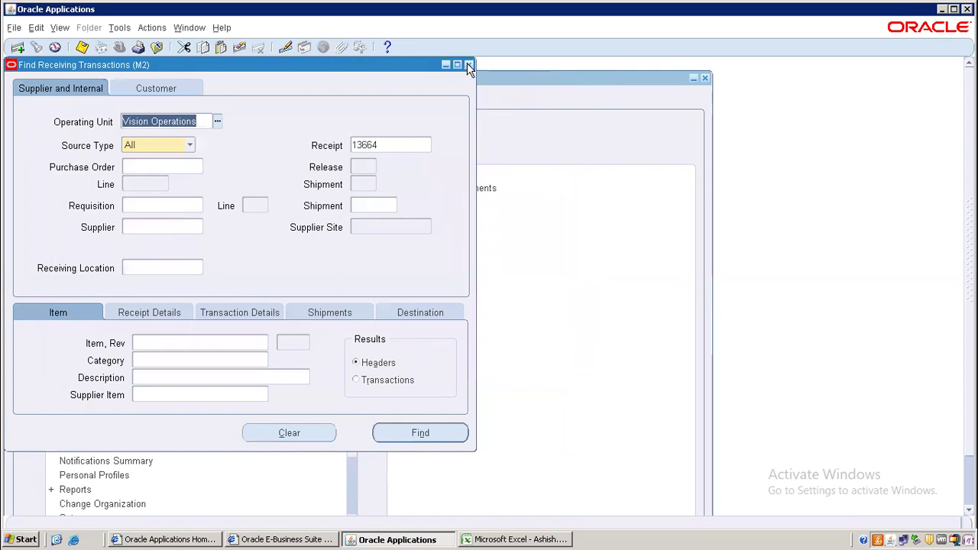
left_click(468, 64)
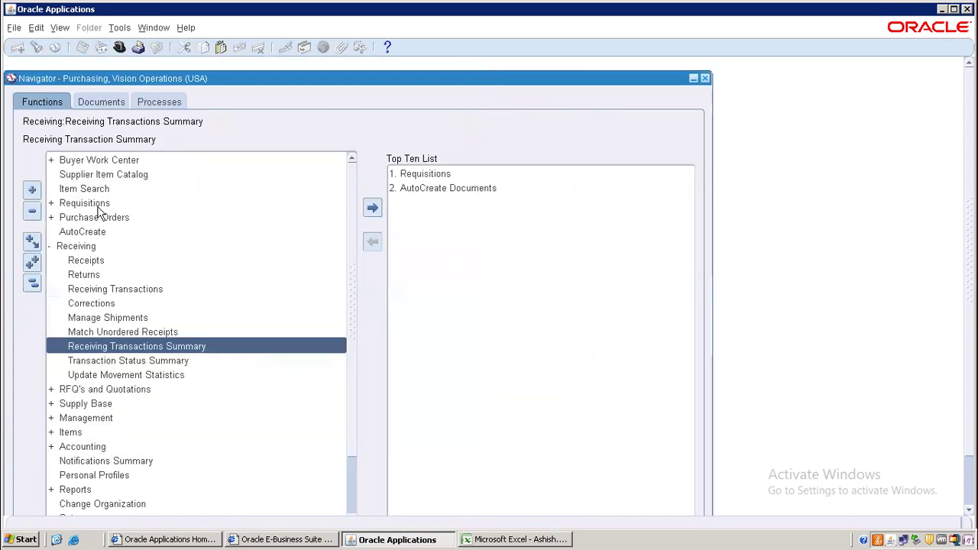
left_click(33, 281)
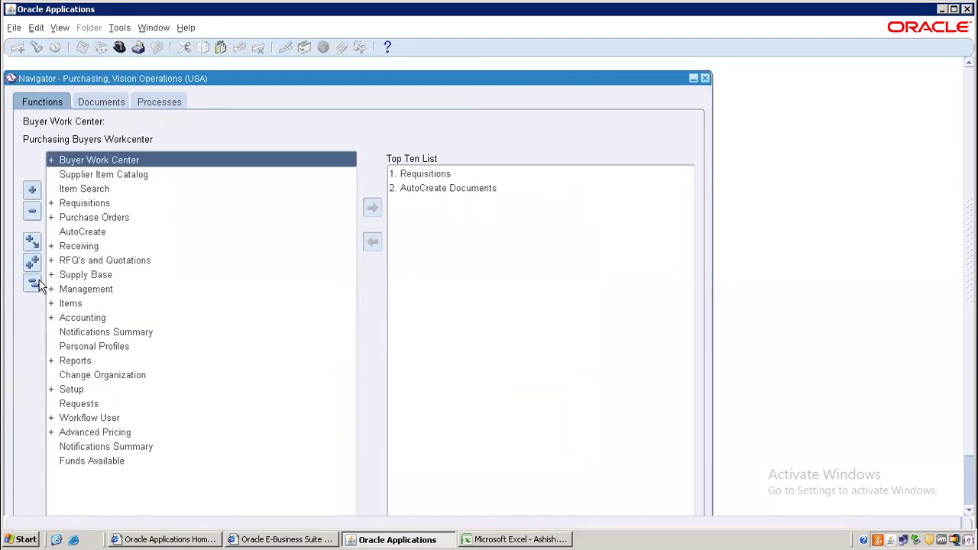
- Start a new purchase order for supplier Advantage Corp at site ADVANTAGE - UK
double_click(105, 218)
double_click(121, 246)
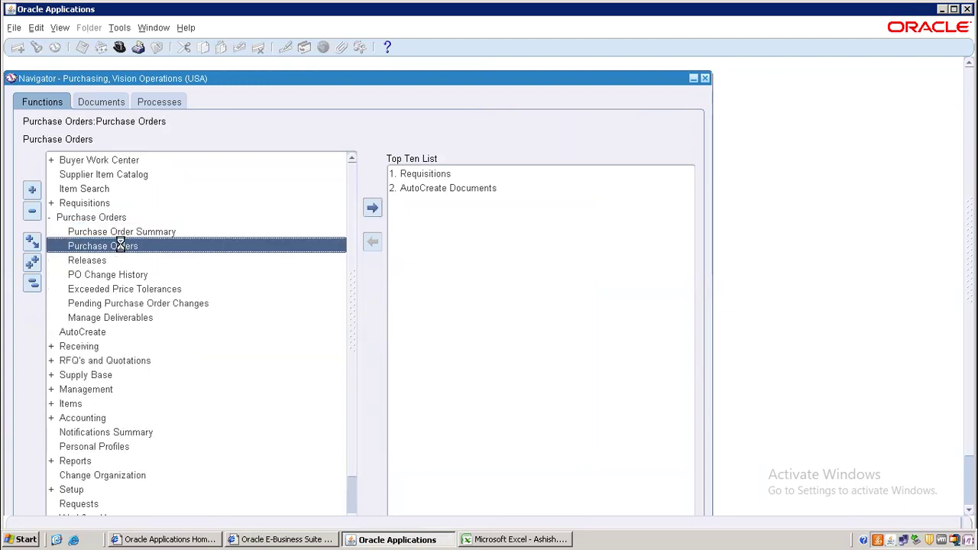
left_click(166, 118)
type("%")
key("Tab")
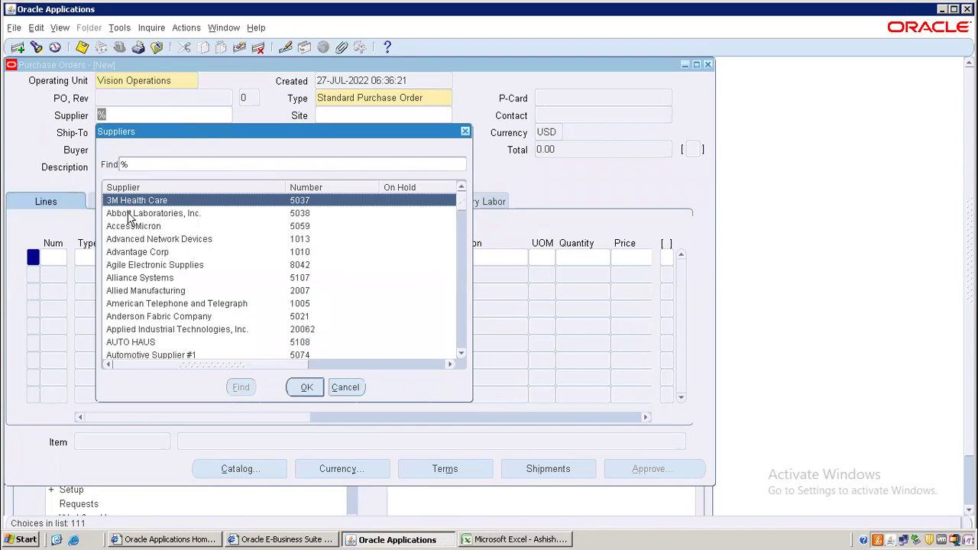
left_click(147, 254)
key("Return")
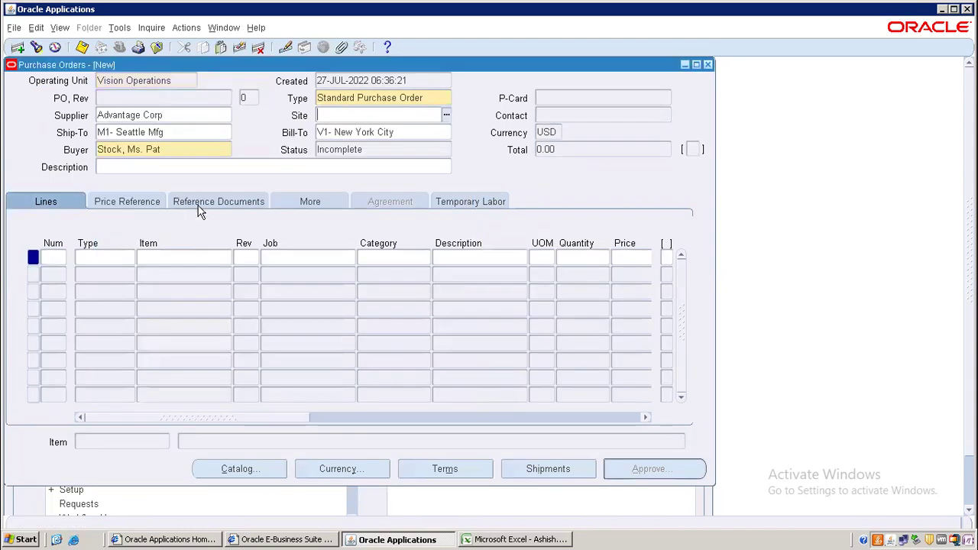
double_click(360, 124)
key("Return")
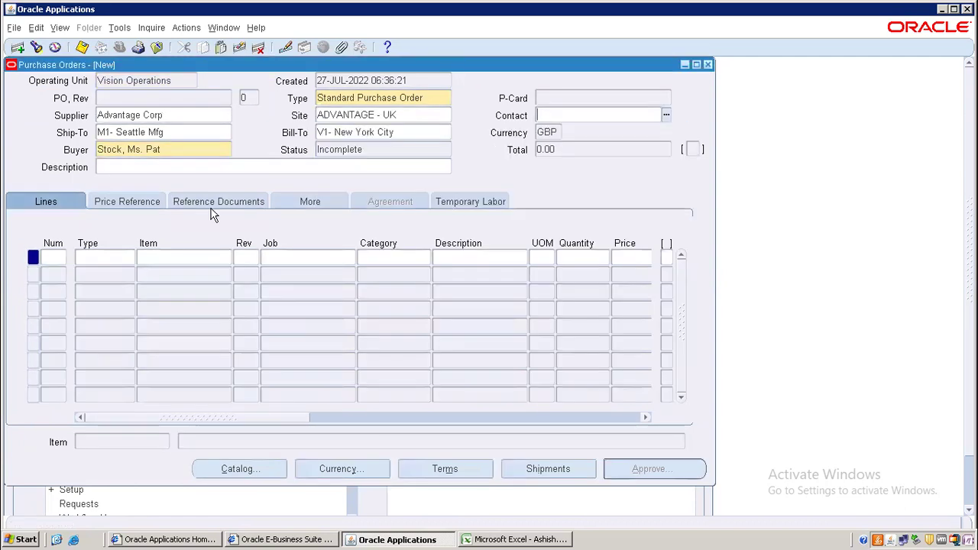
- Add line 1 with item AN001, correcting the mistyped AN012
left_click(61, 257)
key("Tab")
key("Tab")
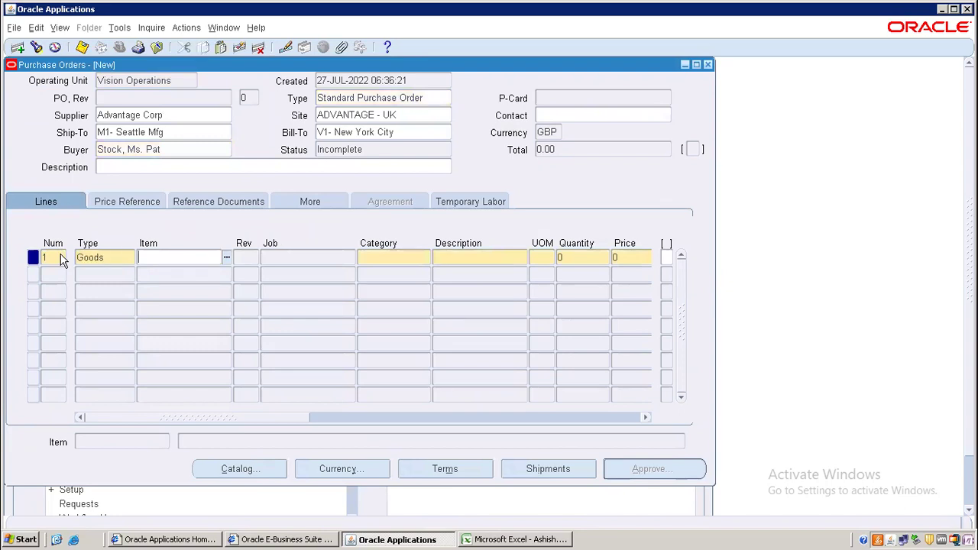
type("AN012")
key("Tab")
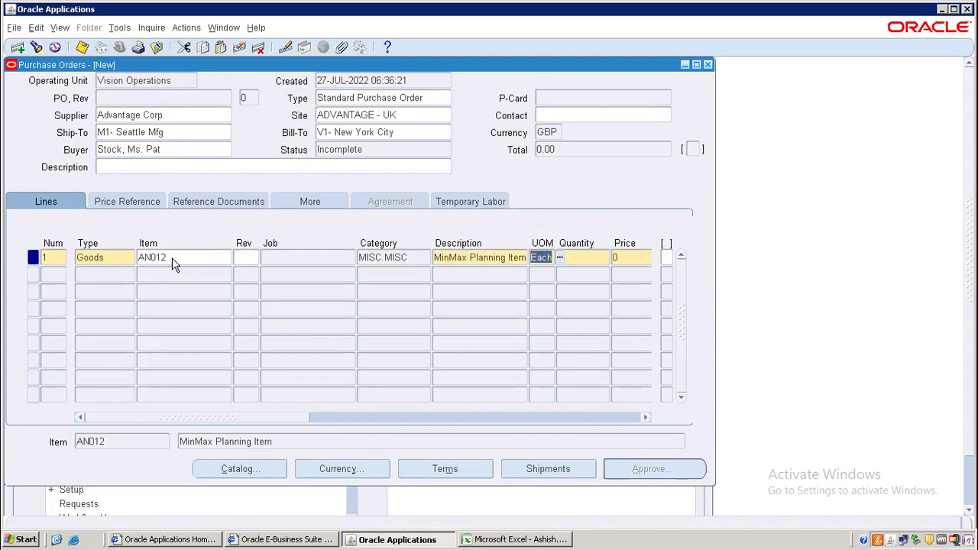
double_click(186, 257)
key("BackSpace")
type("AN001")
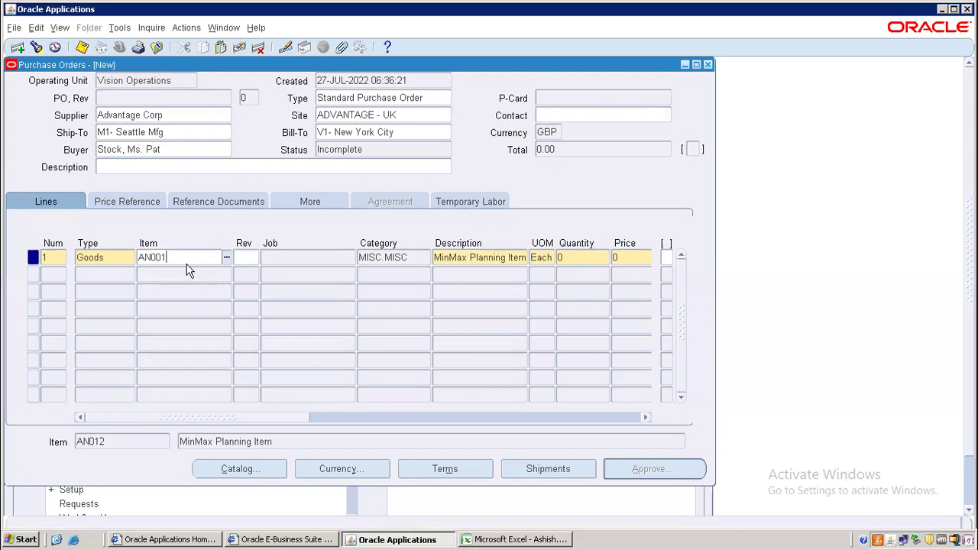
left_click(510, 262)
- Give the line quantity 1002, price 5 and need-by date 28-JUL-2022
key("Tab")
key("Tab")
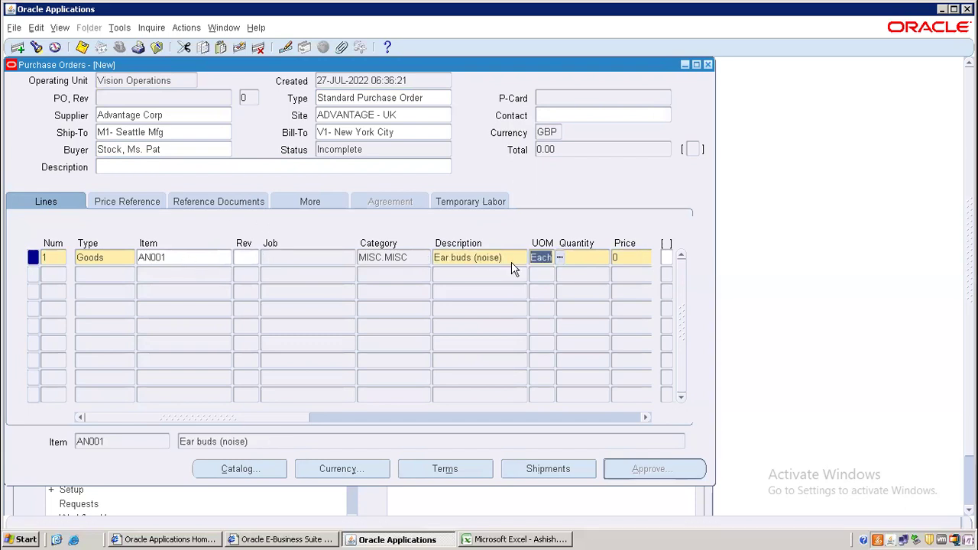
type("100")
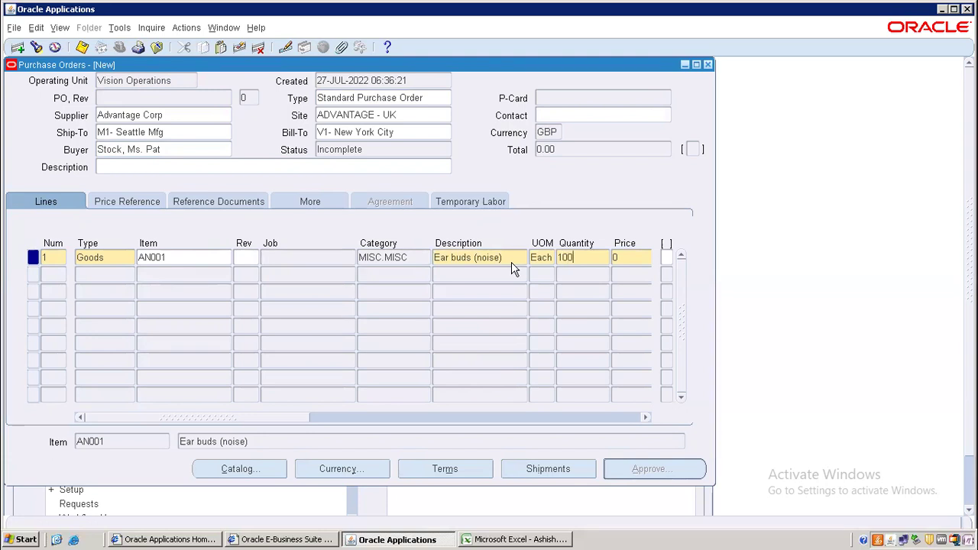
type("2")
key("Tab")
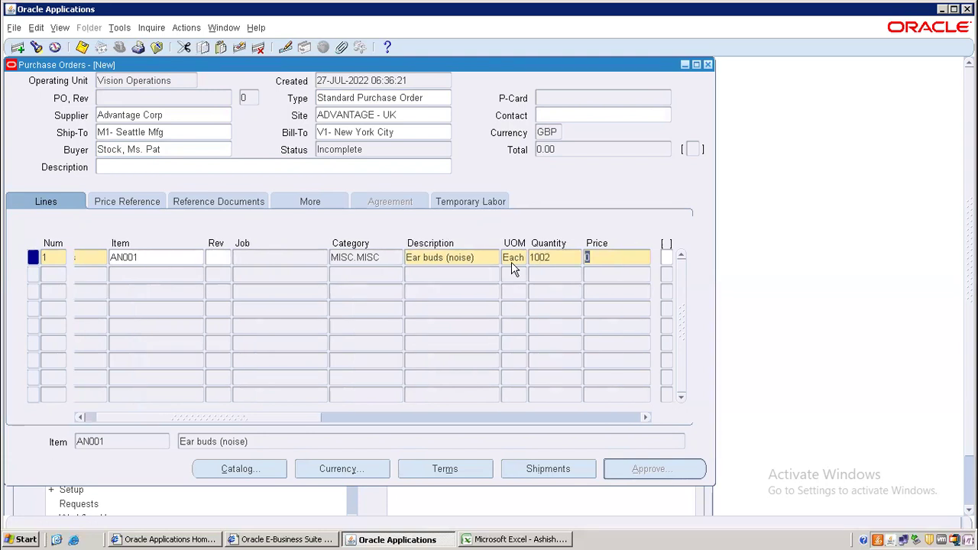
type("5")
key("Tab")
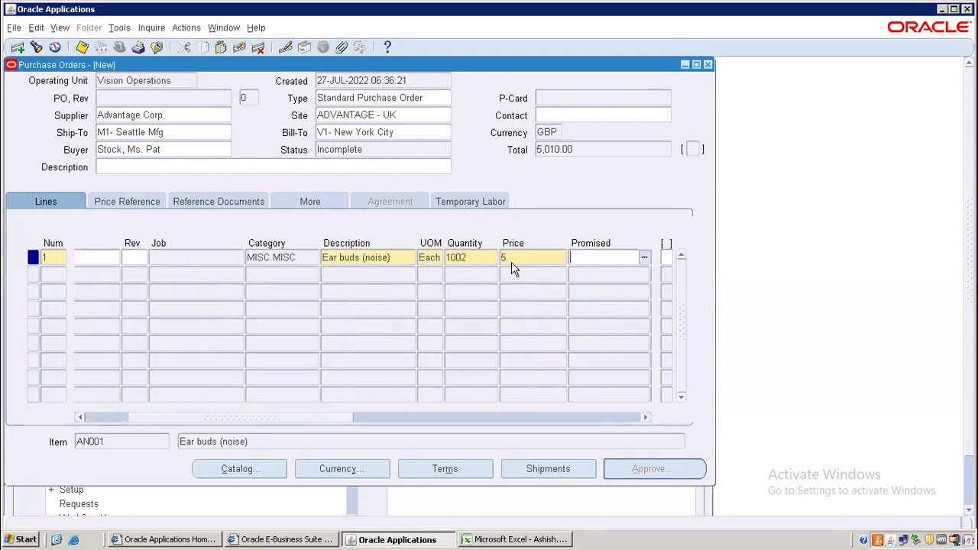
key("Tab")
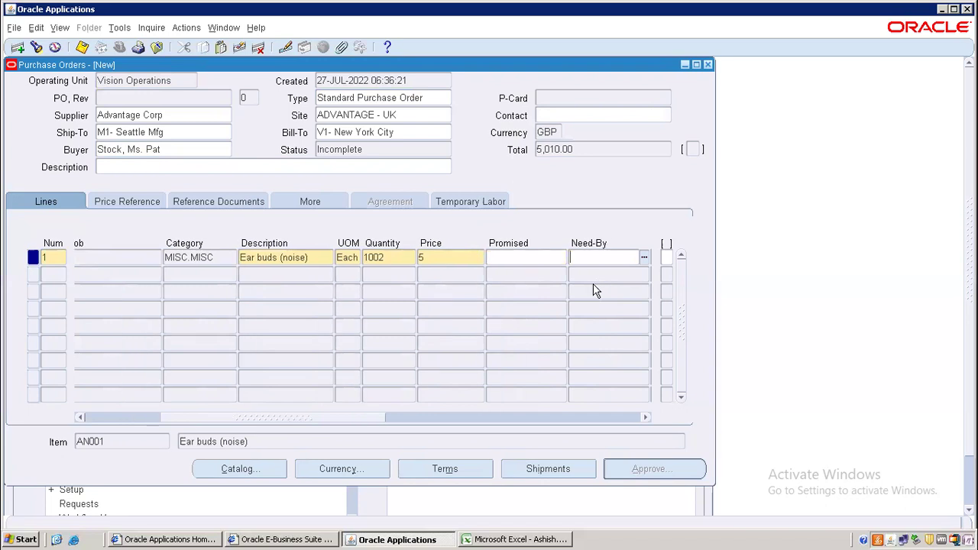
key("ctrl+l")
left_click(178, 258)
left_click(120, 357)
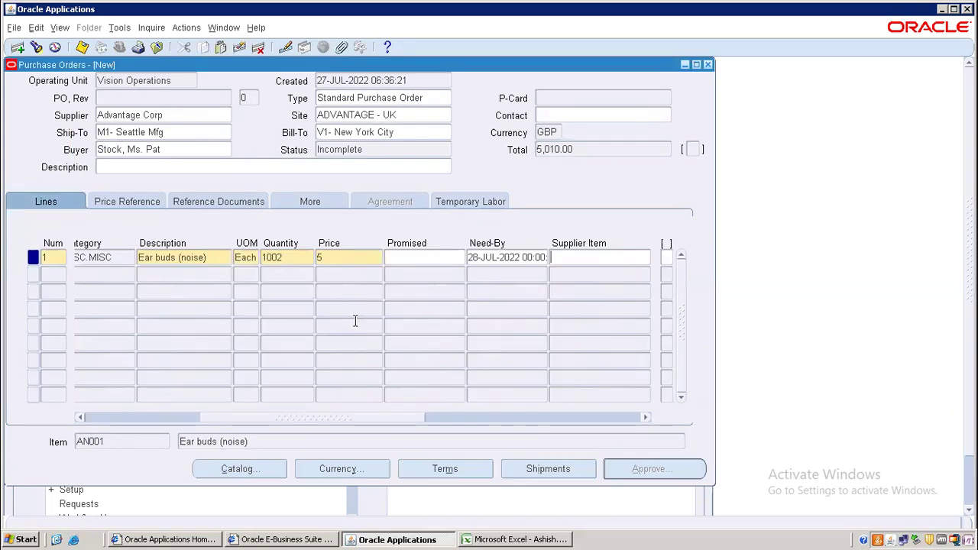
- Set the line shipment's receiving-control routing to Standard Receipt and save the order
left_click(552, 470)
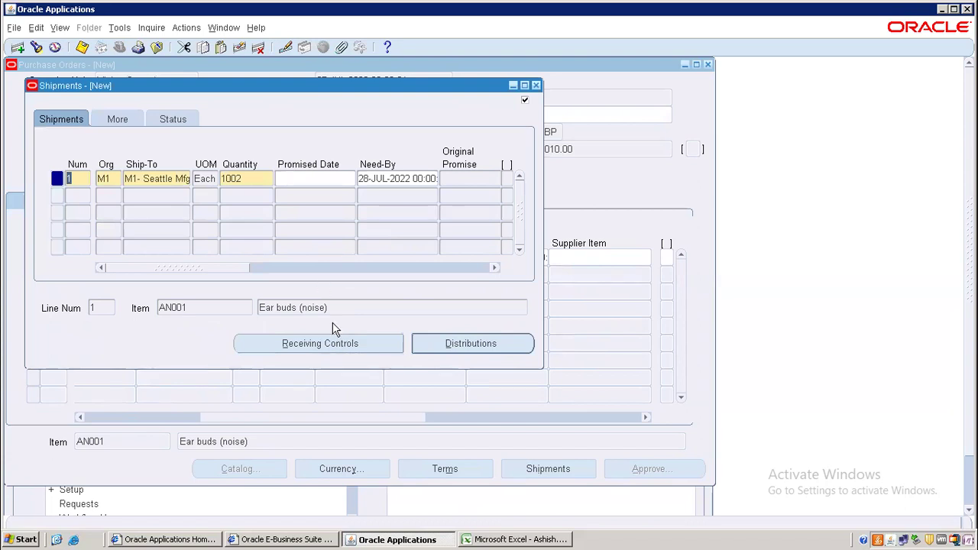
left_click(347, 350)
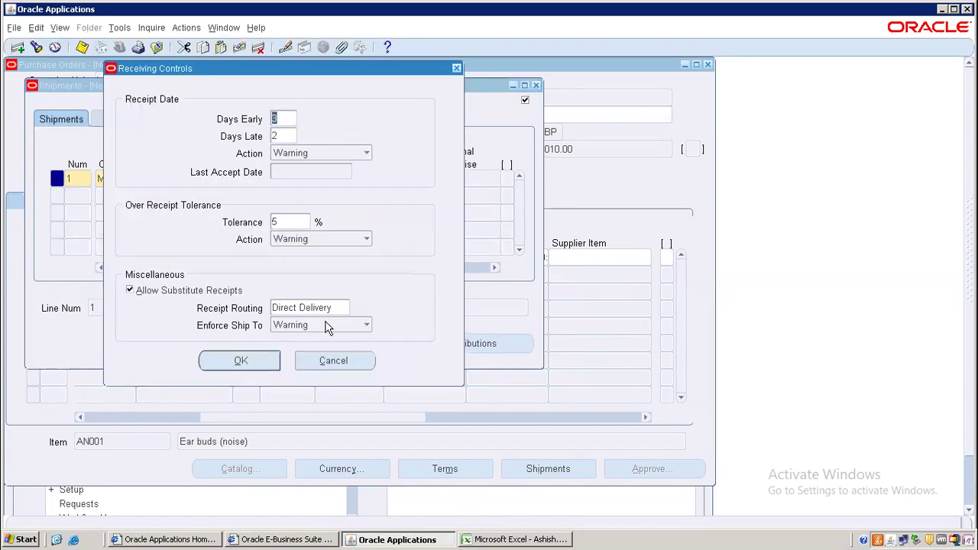
left_click(327, 308)
left_click(325, 309)
key("ctrl+l")
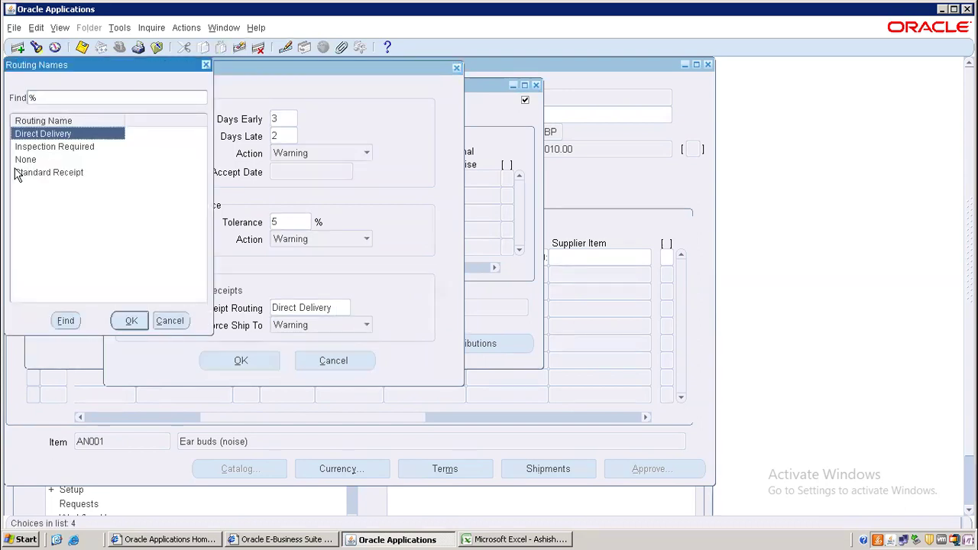
double_click(30, 174)
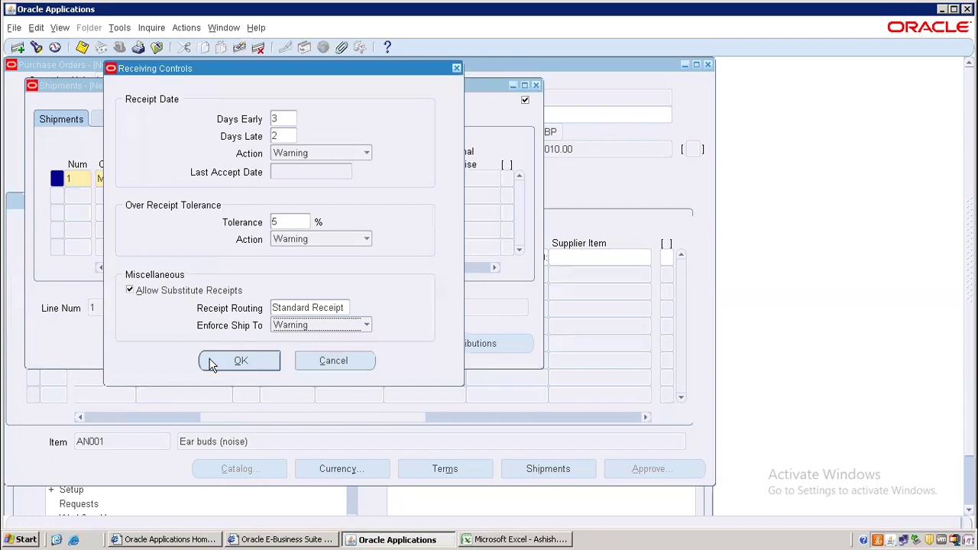
left_click(240, 362)
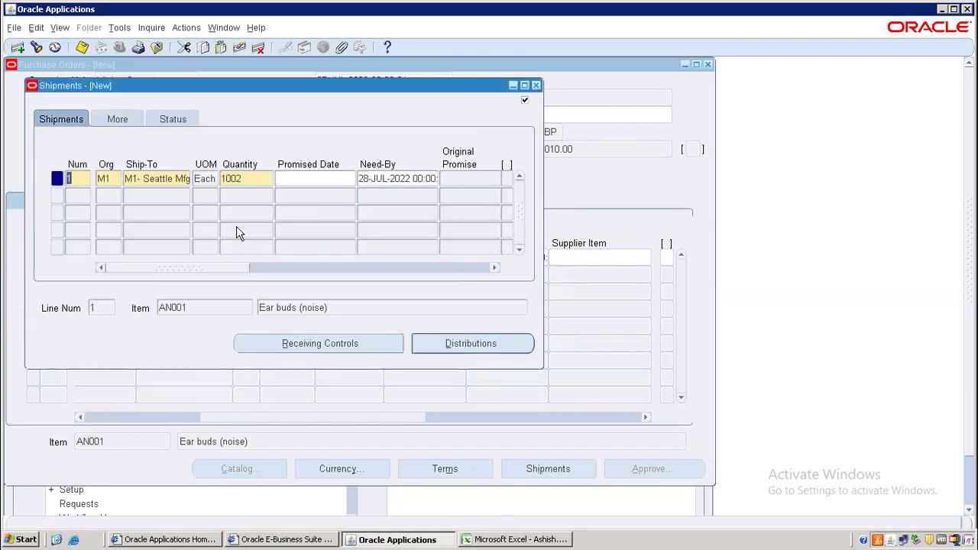
key("ctrl+s")
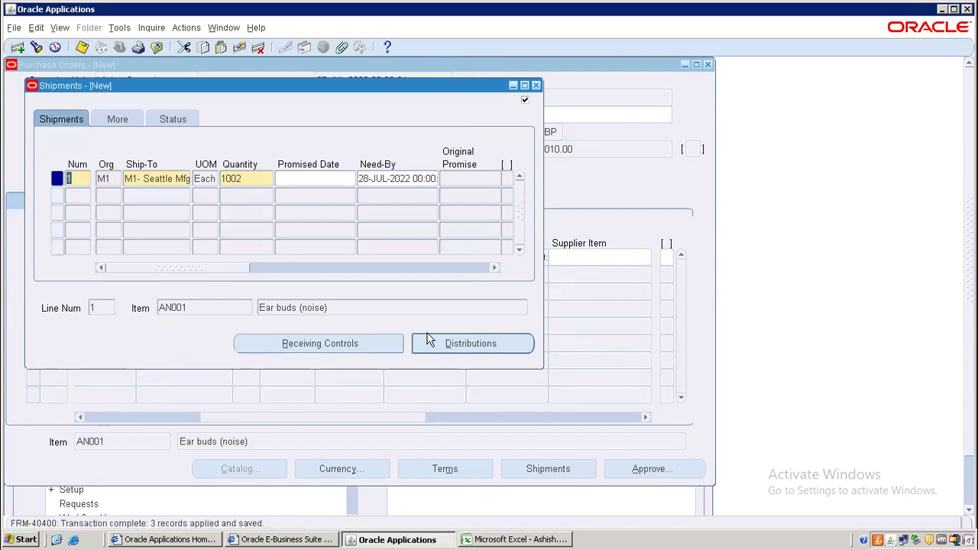
left_click(535, 86)
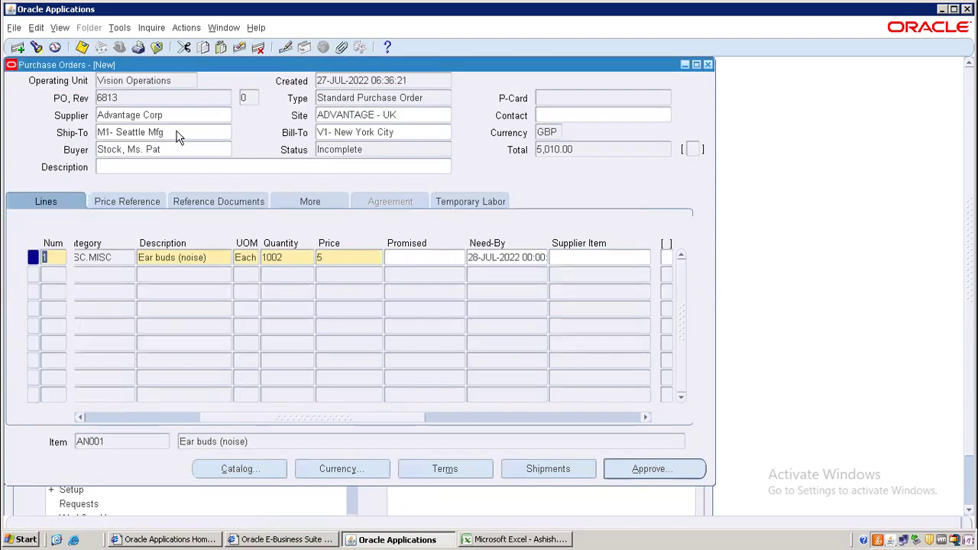
- Try approving purchase order 6813 and dismiss the returned errors list
left_click(122, 99)
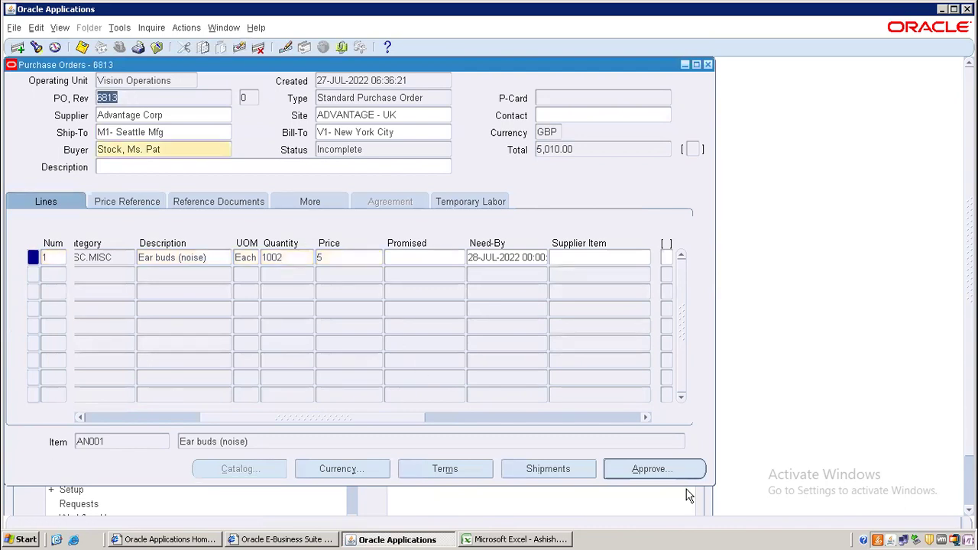
left_click(668, 470)
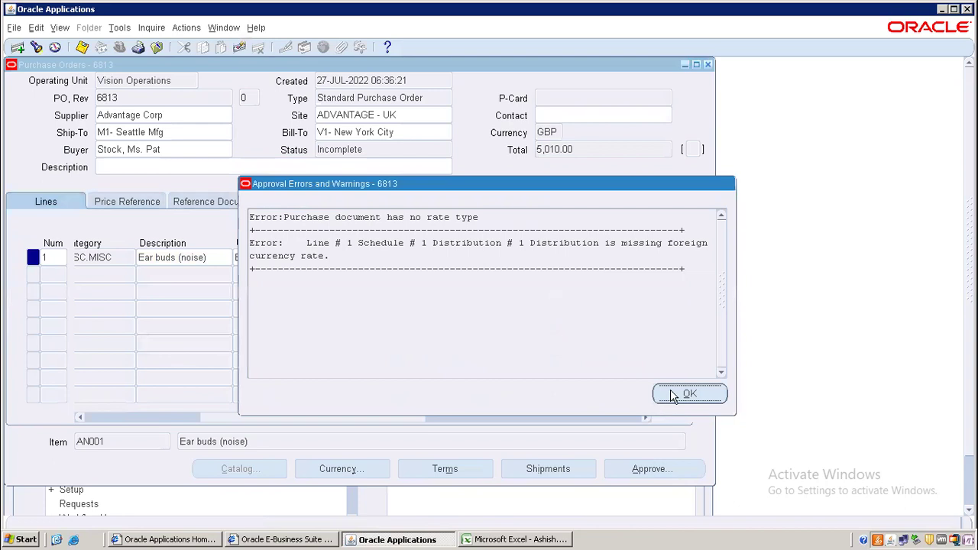
left_click(672, 395)
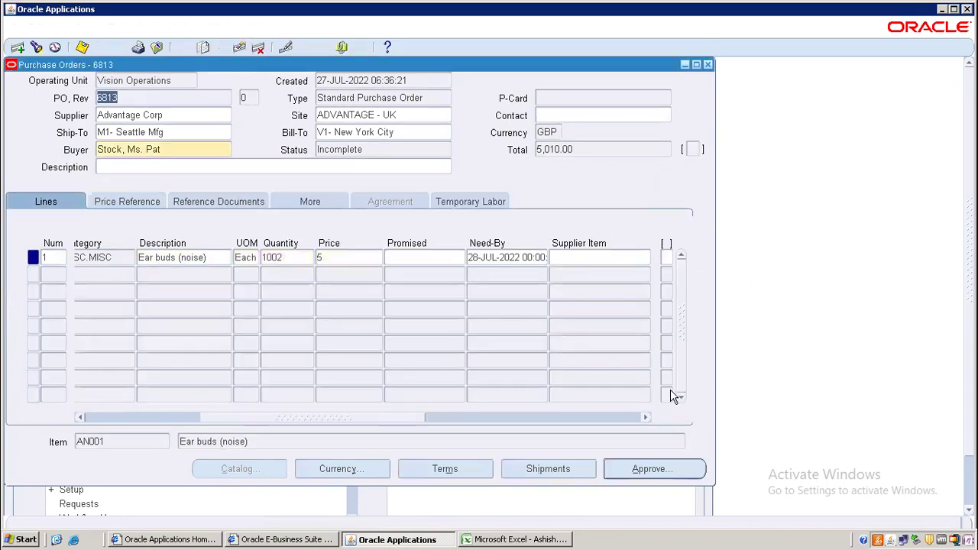
- Change the order currency to USD, accept the conversion warning, and save
left_click(327, 471)
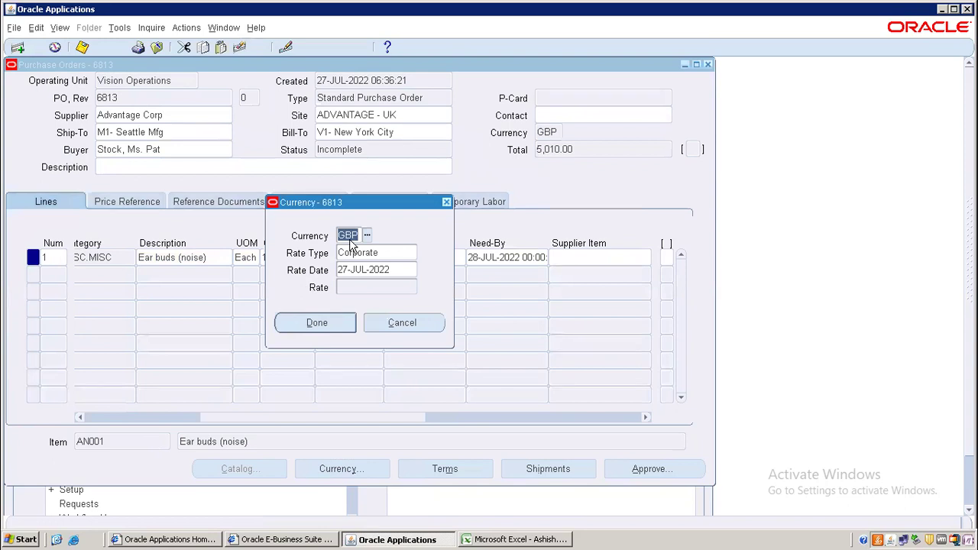
type("USD")
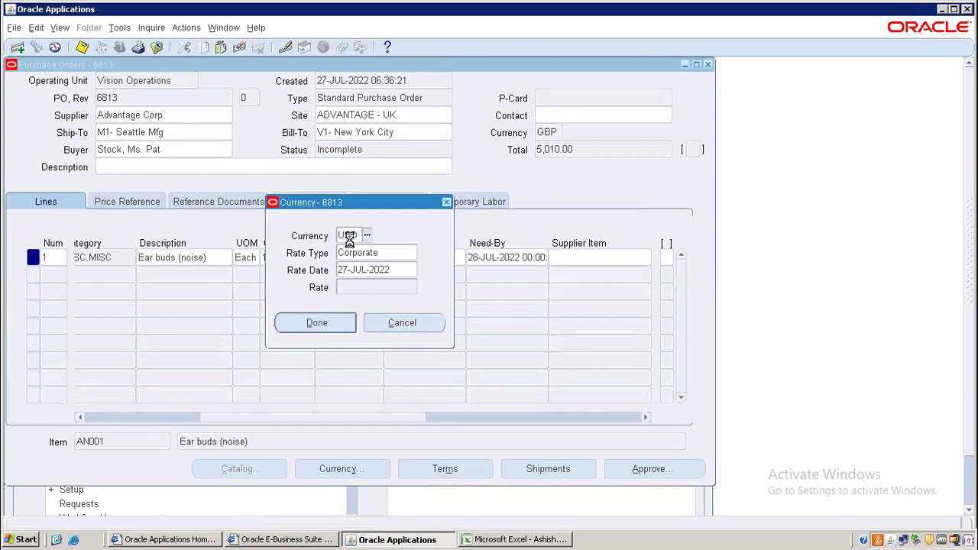
key("Tab")
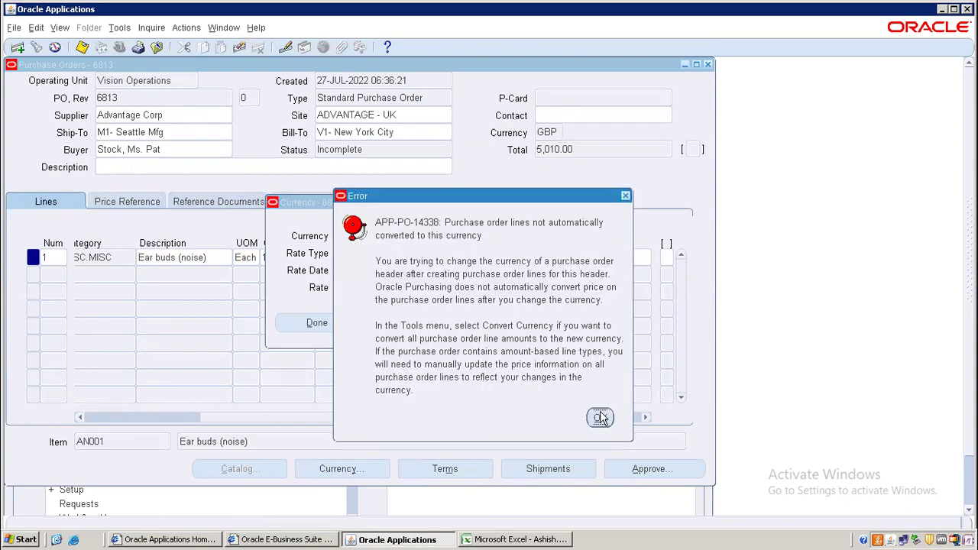
left_click(600, 417)
left_click(321, 329)
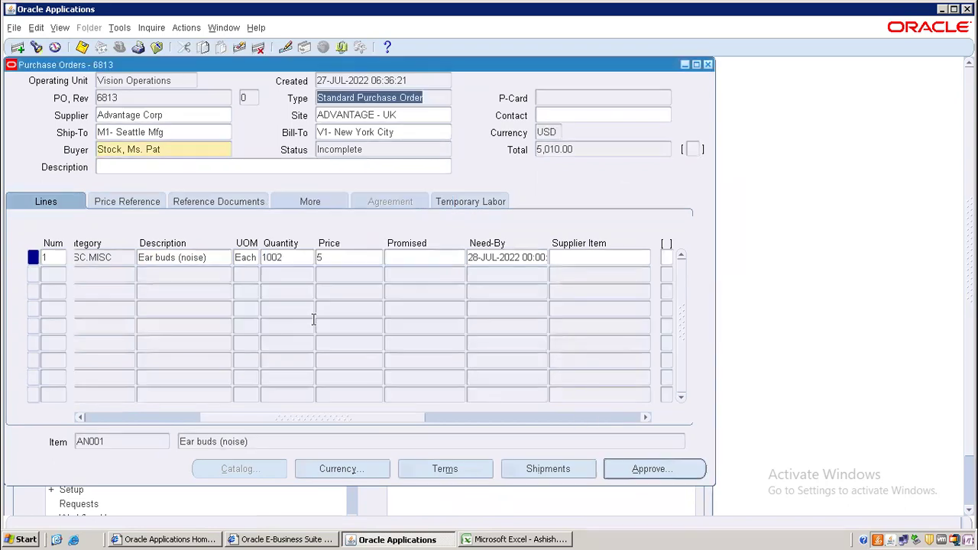
key("ctrl+s")
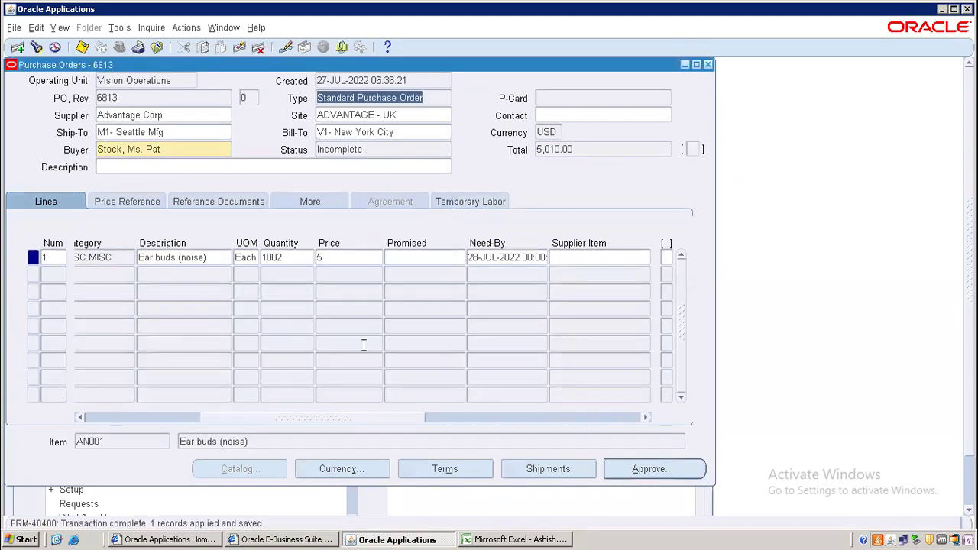
- Approve purchase order 6813 and close its form
left_click(642, 469)
left_click(374, 431)
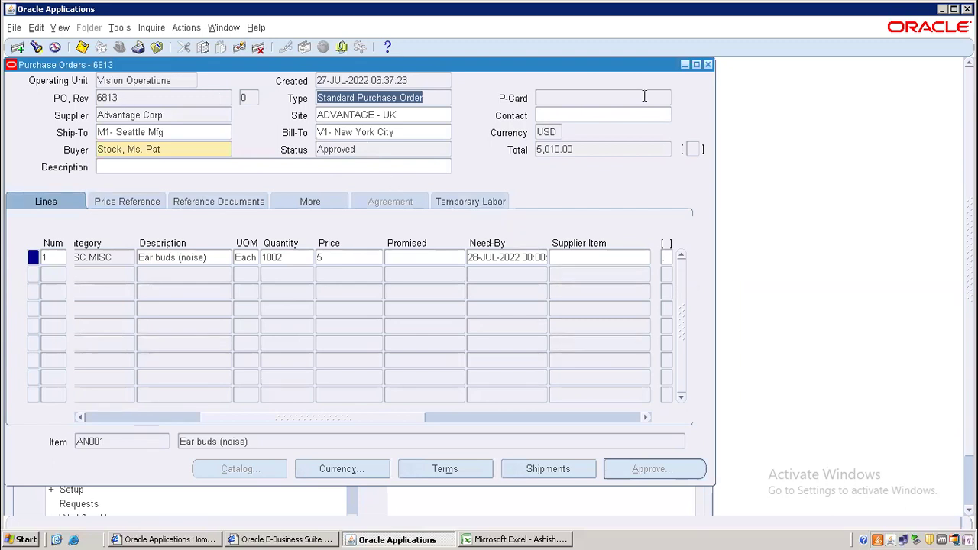
left_click(708, 64)
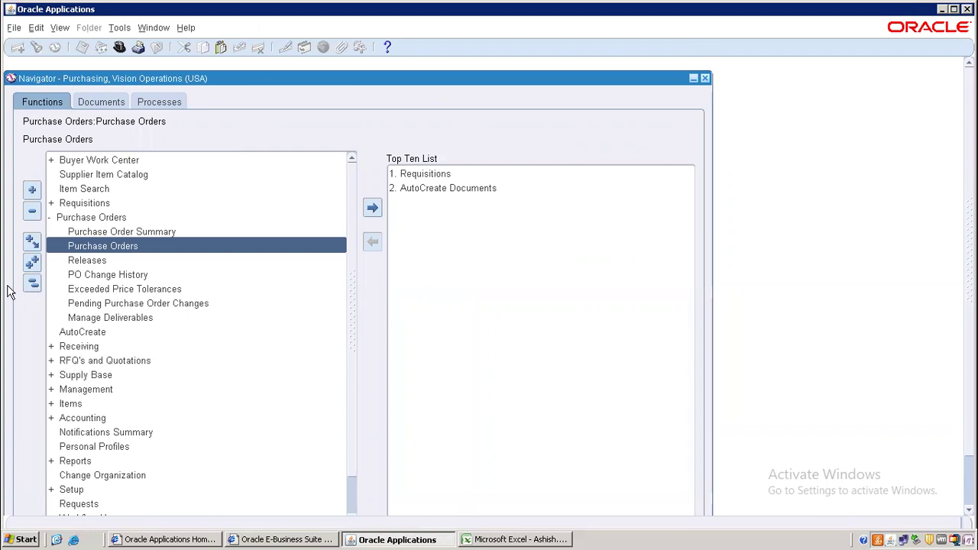
- Switch the organization to M1 Seattle Manufacturing
left_click(32, 283)
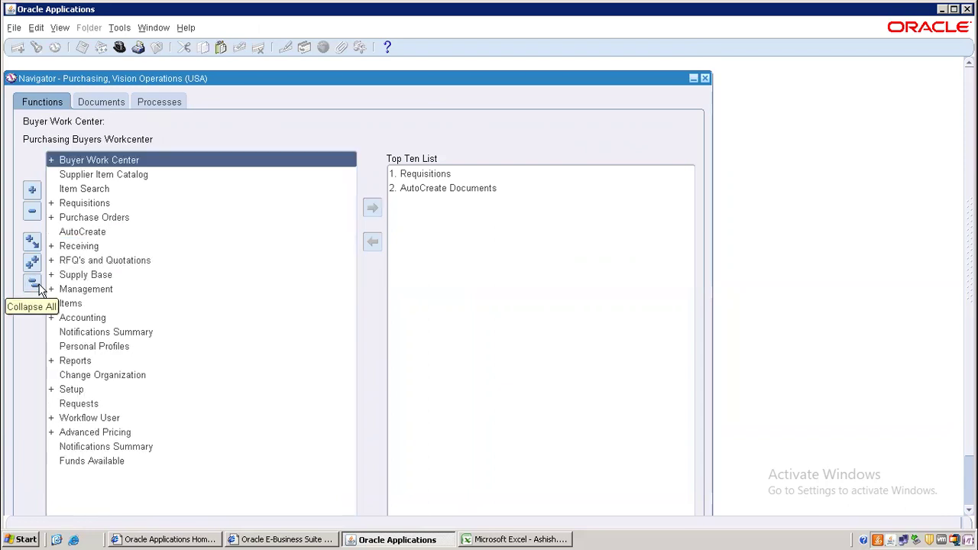
double_click(113, 376)
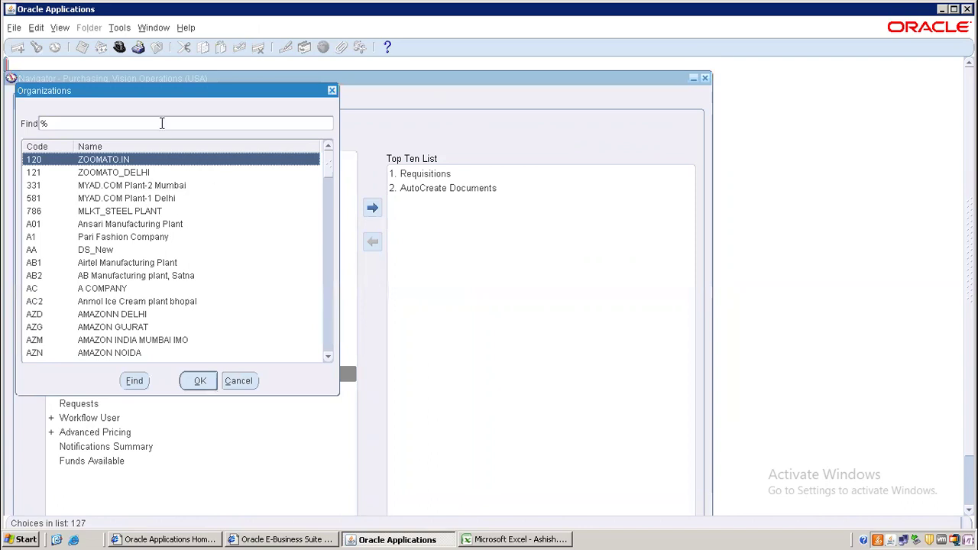
type("M1")
type("%")
key("Return")
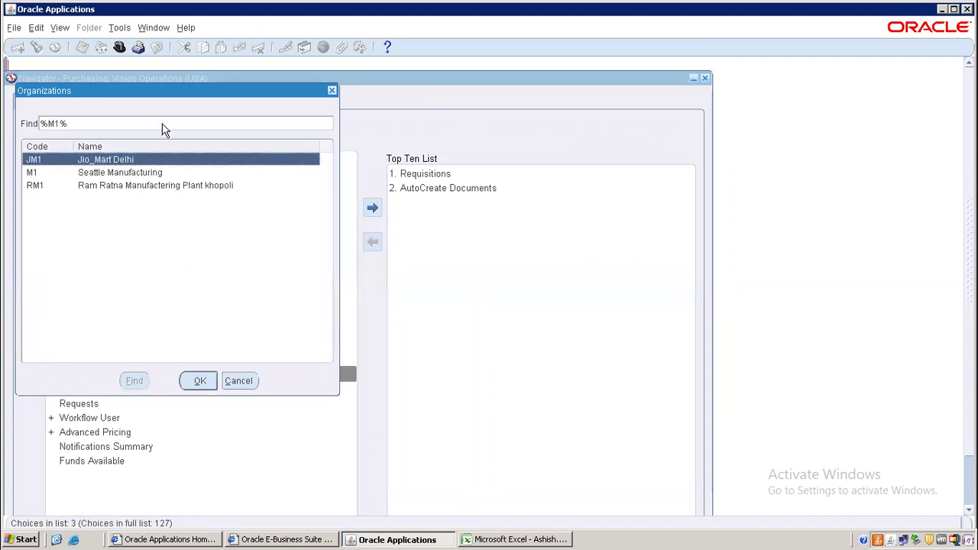
double_click(113, 173)
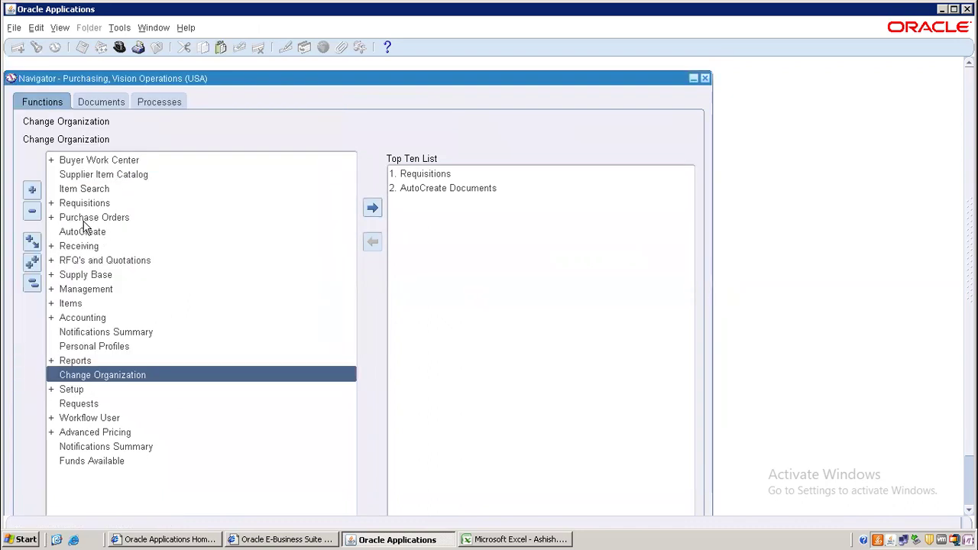
- Find PO 6813 in the Receipts form and tick its AN001 line
double_click(86, 249)
double_click(113, 260)
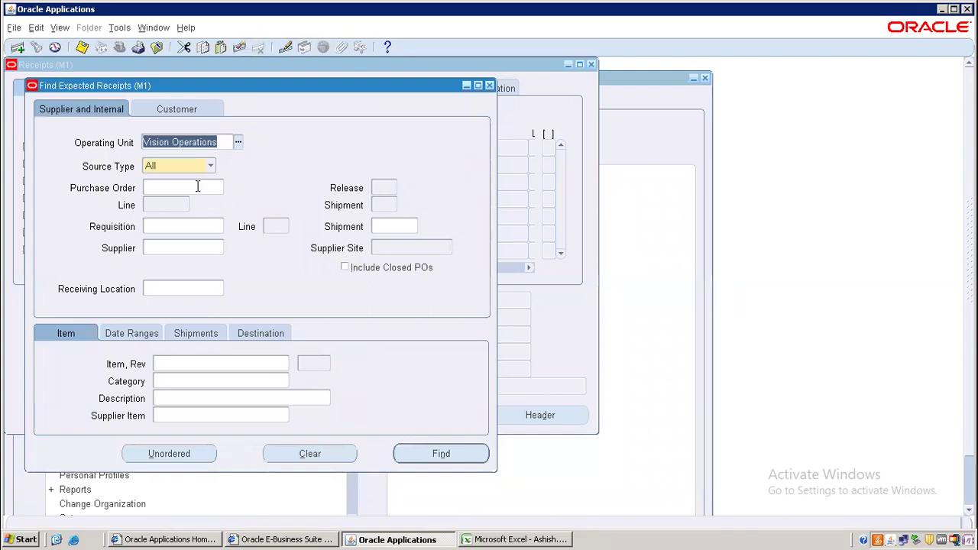
type("6813")
key("Return")
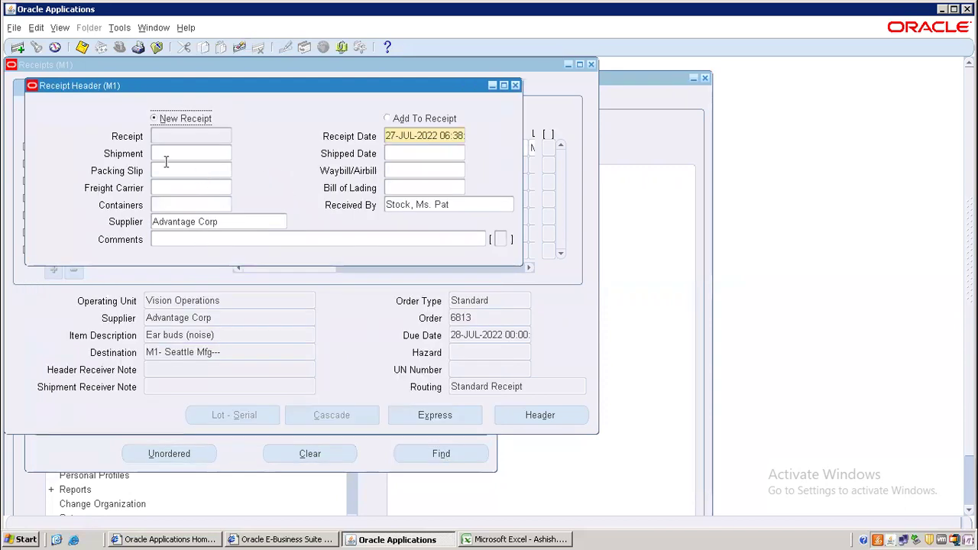
left_click(341, 302)
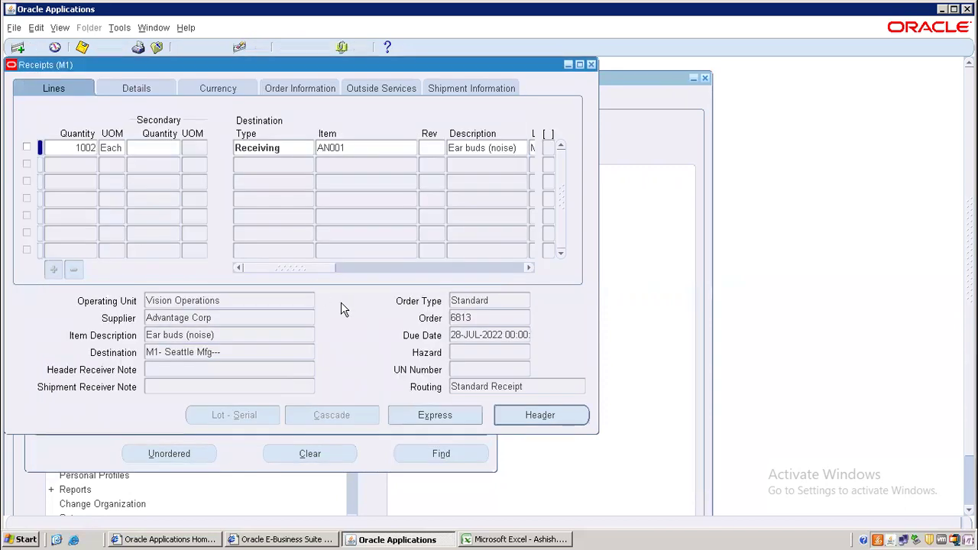
left_click(27, 149)
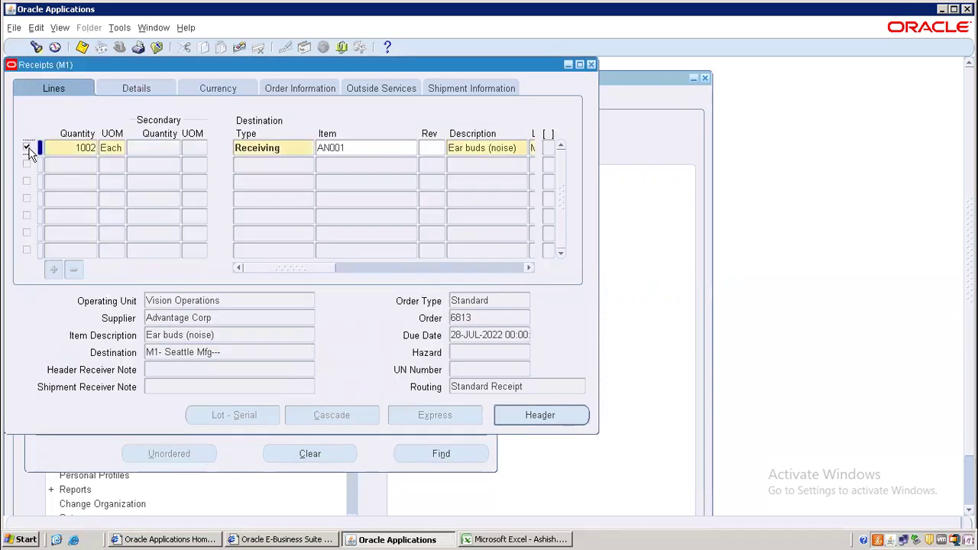
- Receive 500 of the 1002 AN001 ear buds and save the receipt
double_click(84, 148)
type("5")
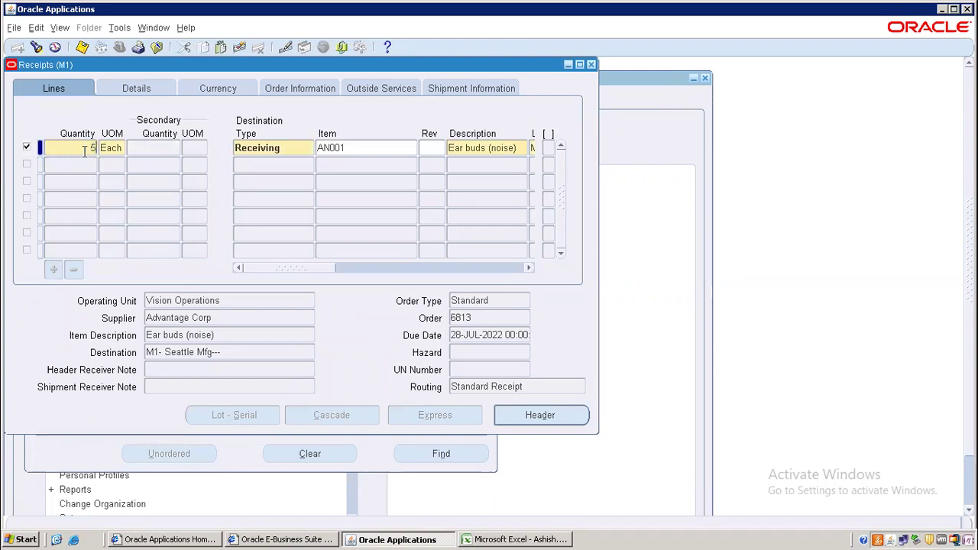
type("00")
key("Tab")
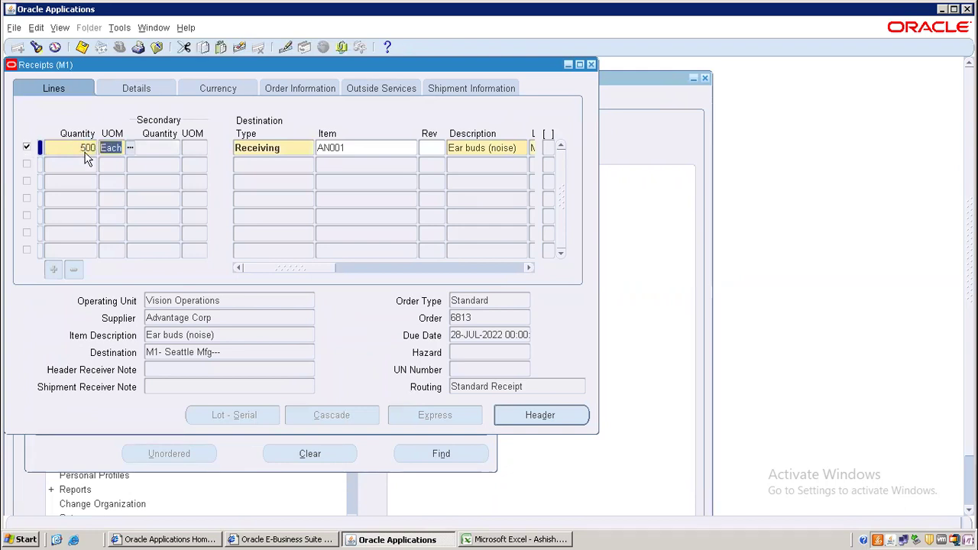
key("Tab")
key("Tab")
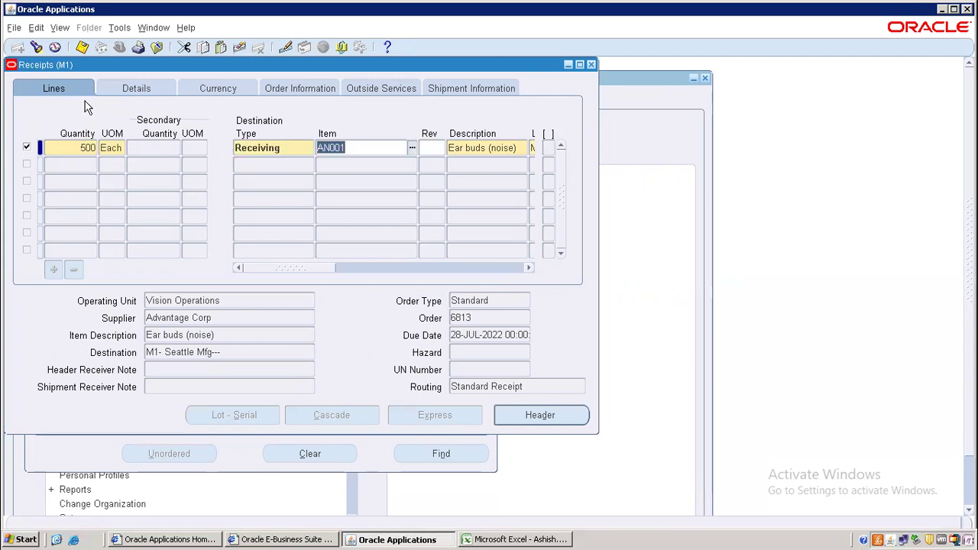
key("Tab")
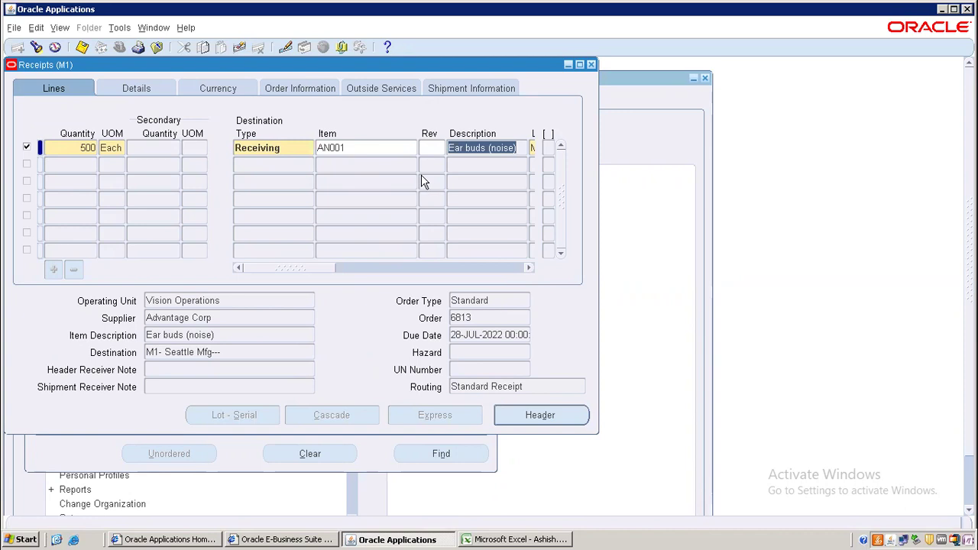
key("Tab")
key("Tab")
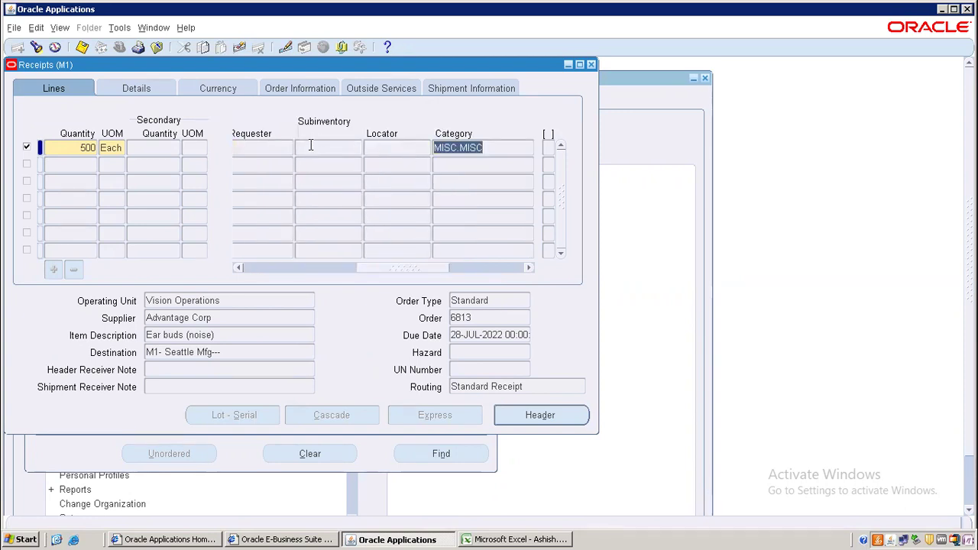
left_click(311, 145)
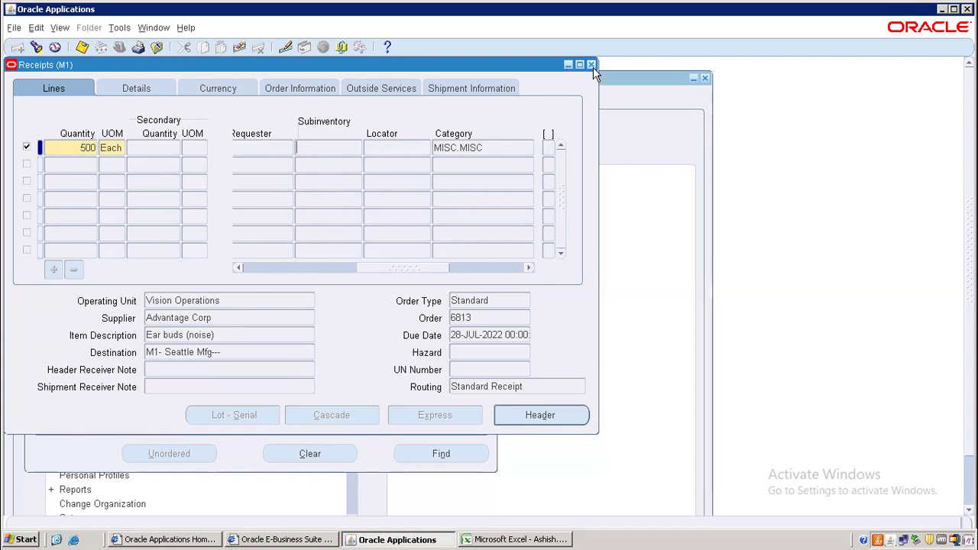
key("ctrl+s")
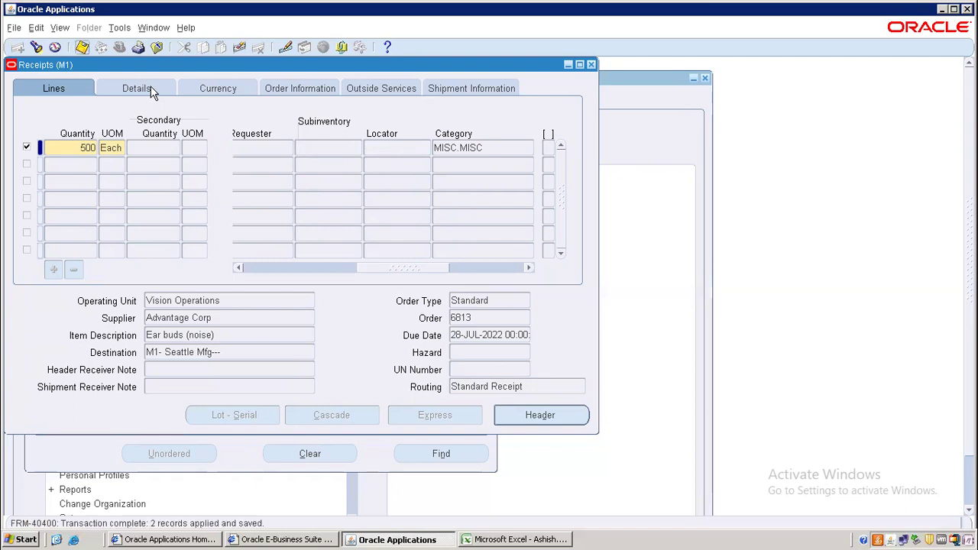
- Read receipt number 23784 from the receipt header
left_click(538, 415)
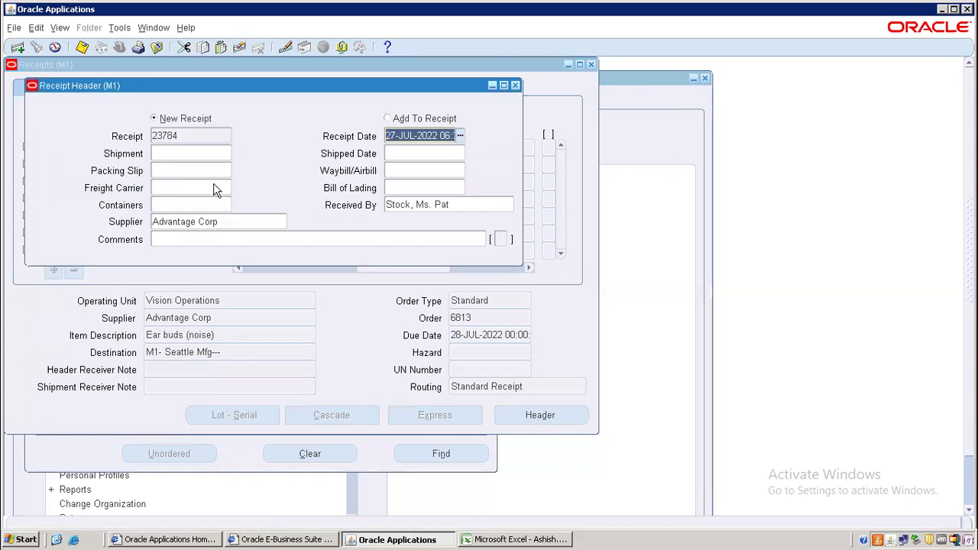
double_click(182, 135)
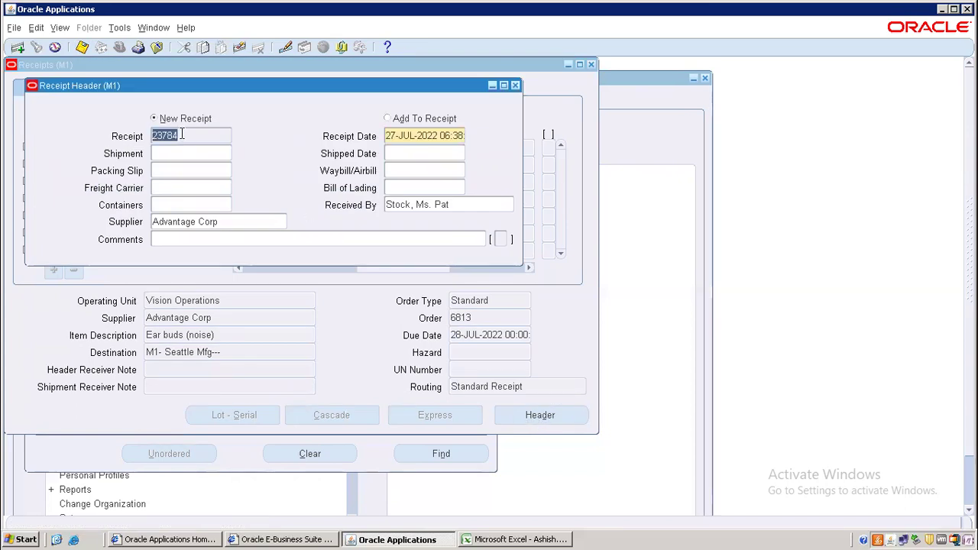
left_click(498, 540)
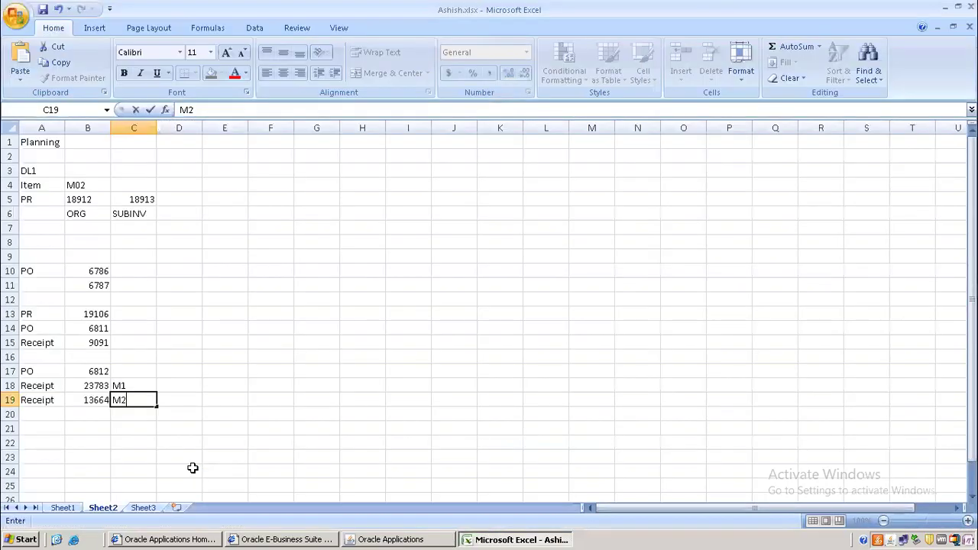
- Enter receipt number 23784 in cell B22
left_click(90, 434)
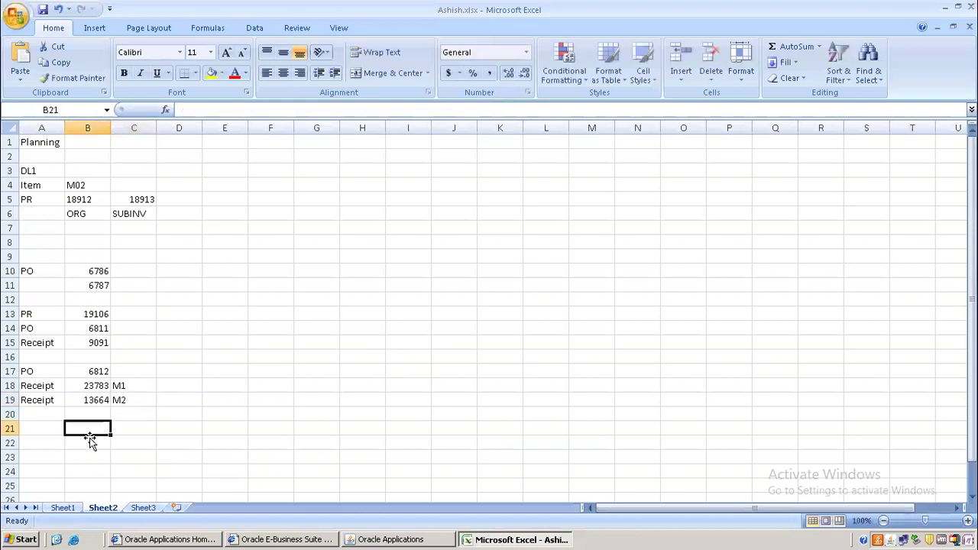
left_click(91, 441)
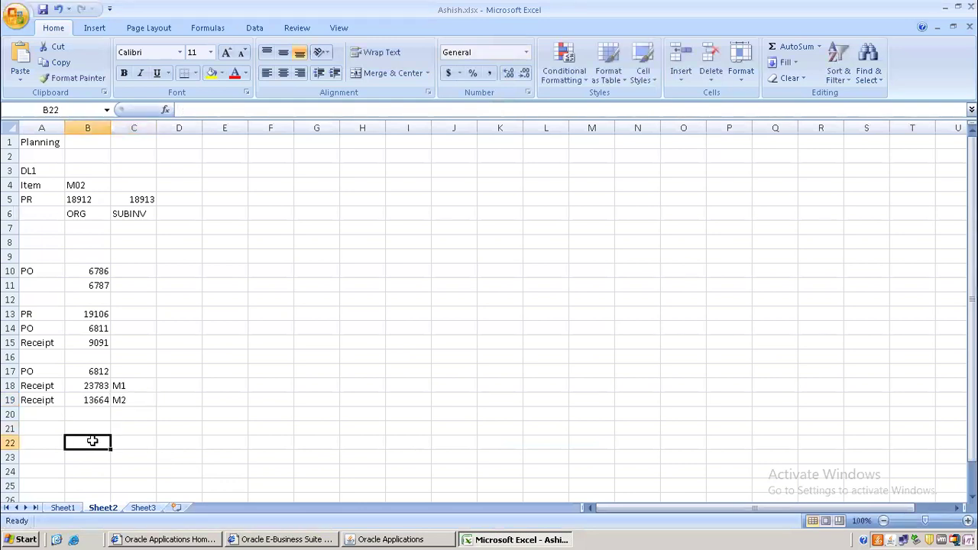
type("23784")
left_click(94, 442)
type("23")
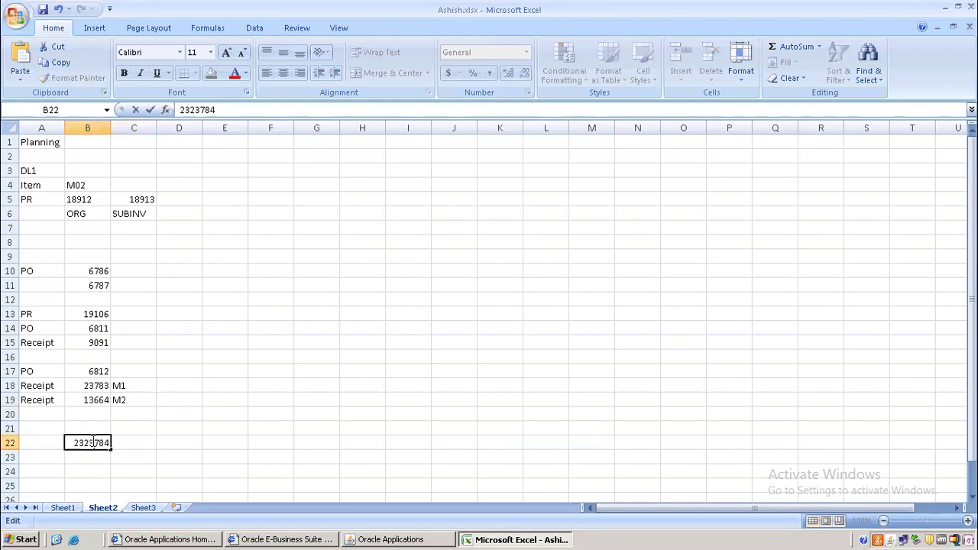
type("=")
key("BackSpace")
key("BackSpace")
key("BackSpace")
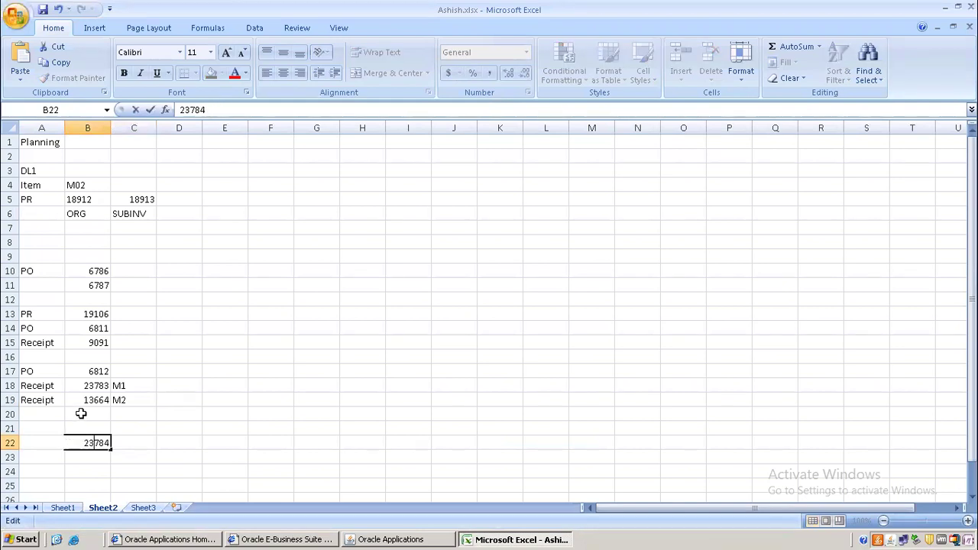
- Enter PO number 6813 in cell B21
left_click(82, 426)
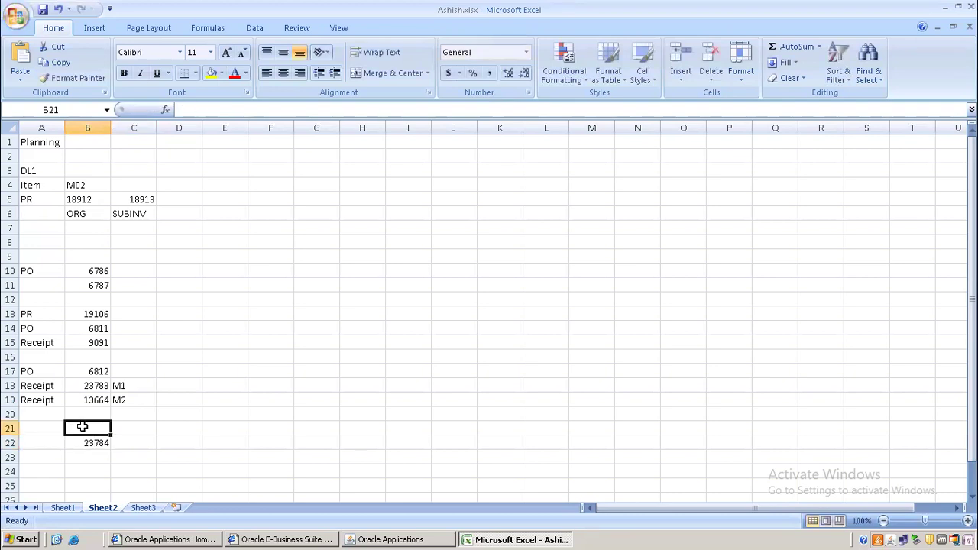
type("6")
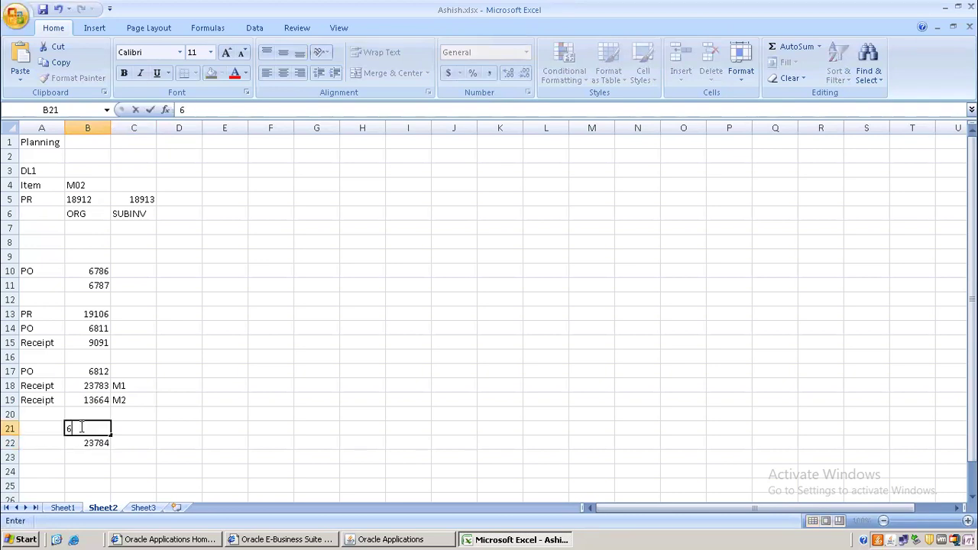
type("813")
left_click(177, 455)
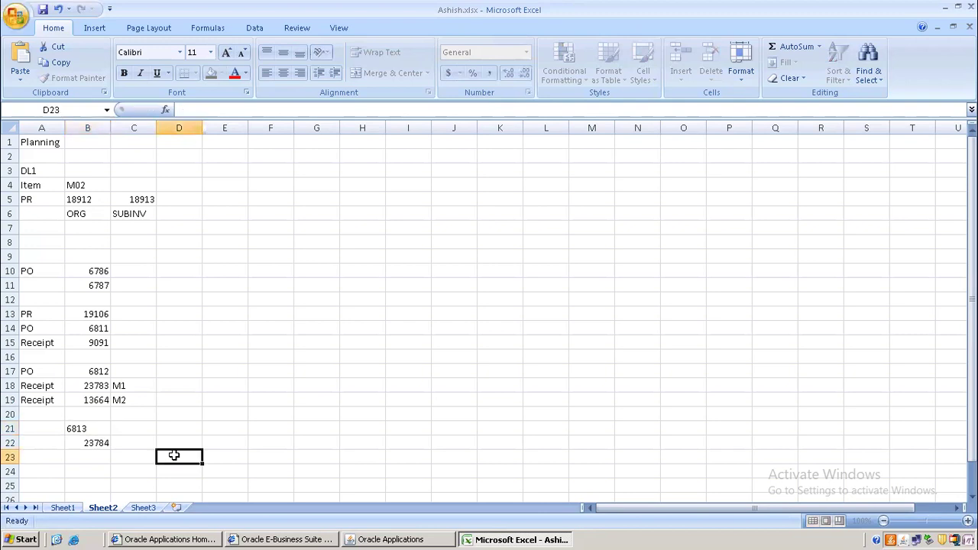
left_click(399, 539)
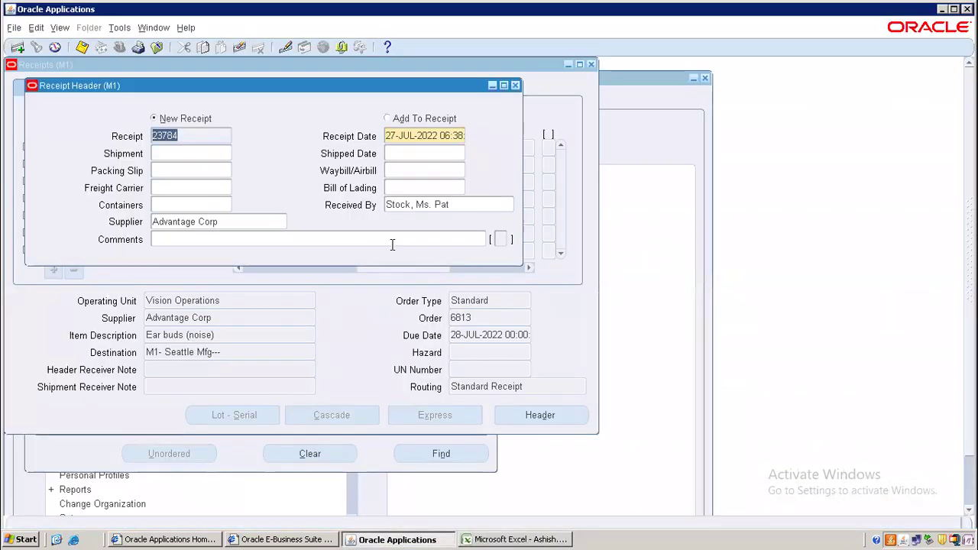
- Search Receiving Transactions for the open lines of receipt 23784
left_click(516, 85)
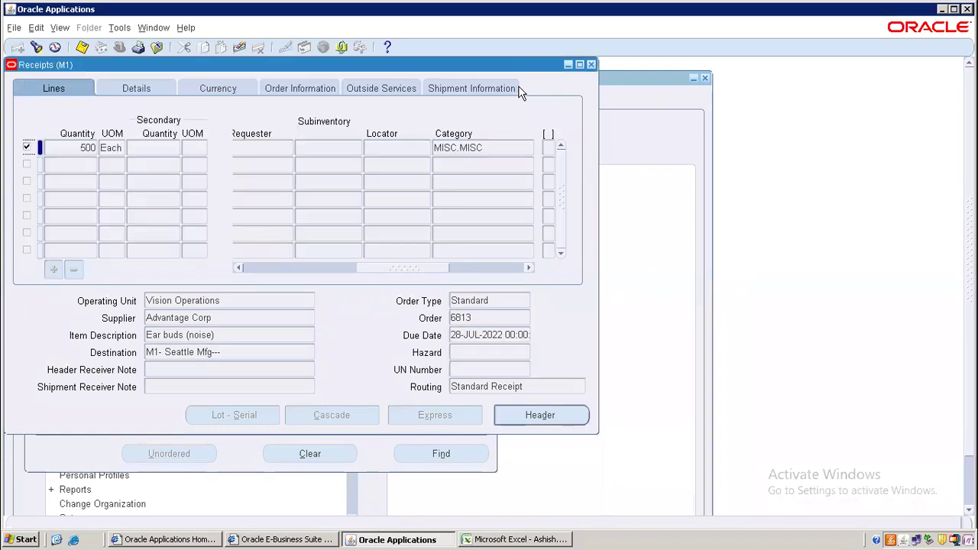
left_click(592, 65)
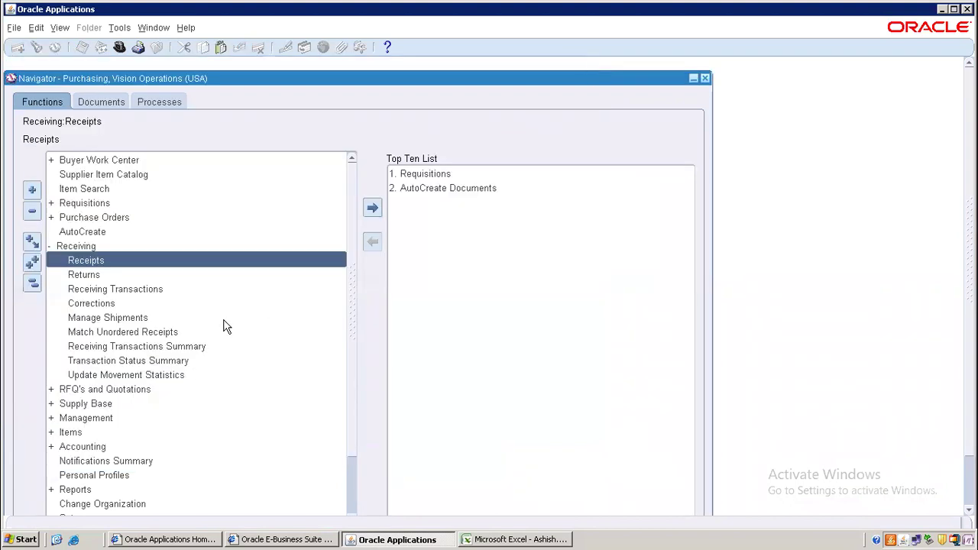
left_click(113, 291)
double_click(121, 291)
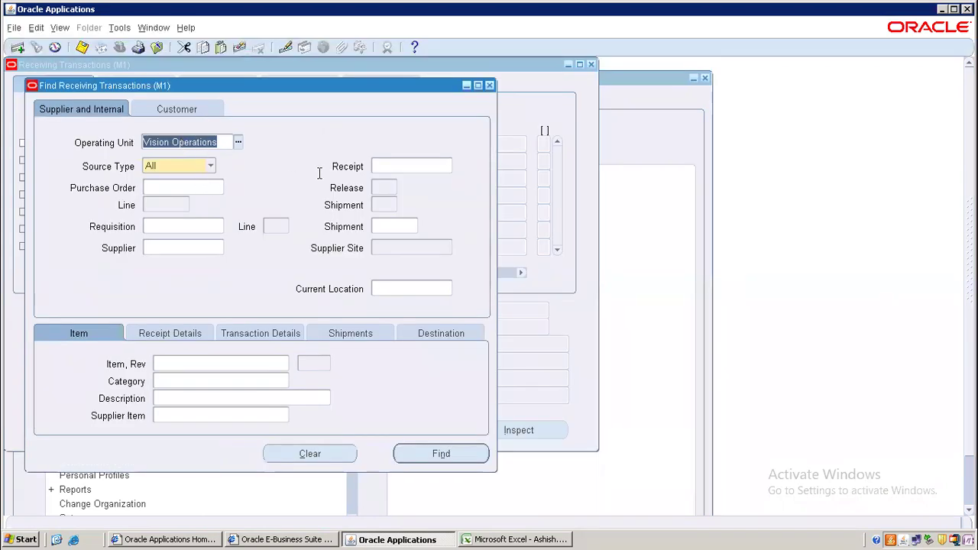
left_click(388, 165)
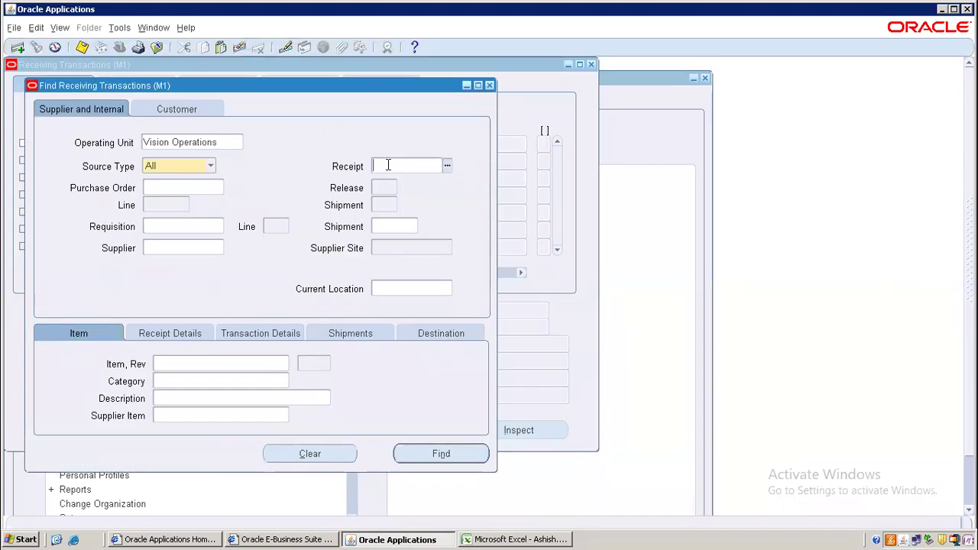
type("23784")
left_click(419, 451)
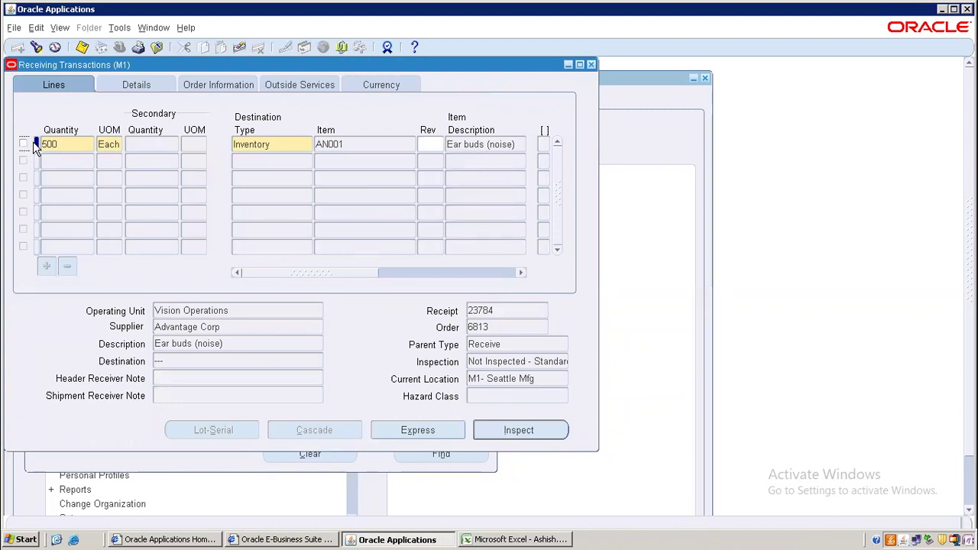
- Deliver the 500-Each line to the Depot subinventory and save the transaction
left_click(23, 144)
type("0")
key("Tab")
key("Tab")
key("Tab")
key("Tab")
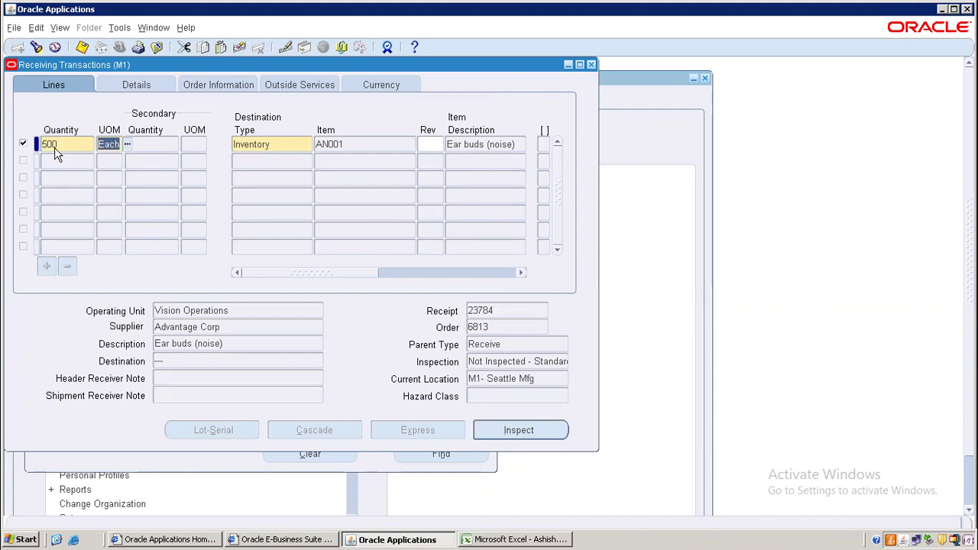
key("Tab")
key("Tab")
key("Tab")
key("Tab")
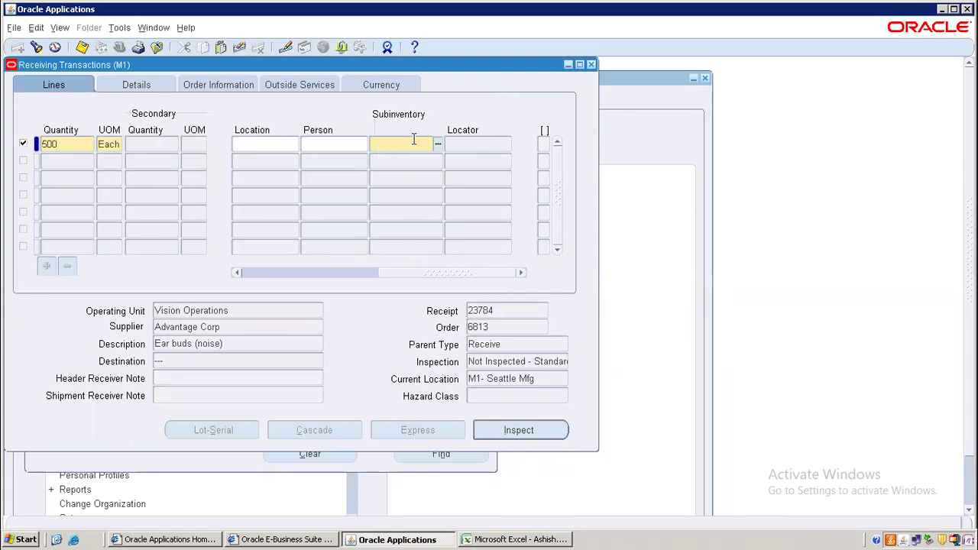
left_click(437, 144)
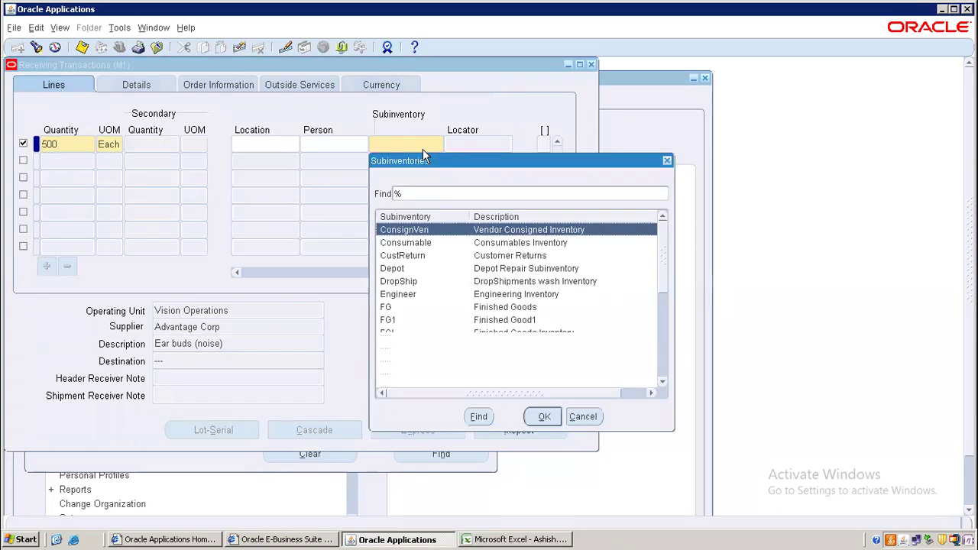
double_click(390, 268)
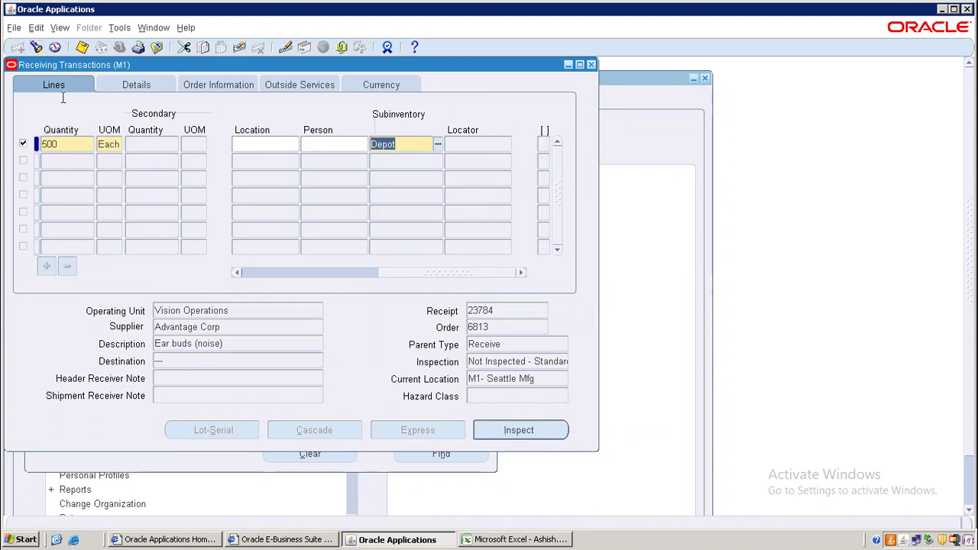
left_click(82, 47)
left_click(81, 46)
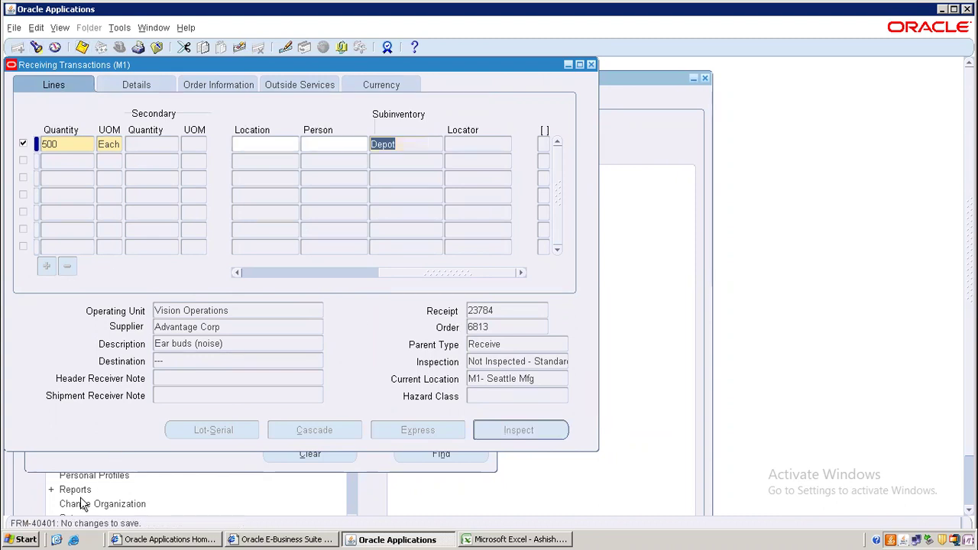
left_click(592, 65)
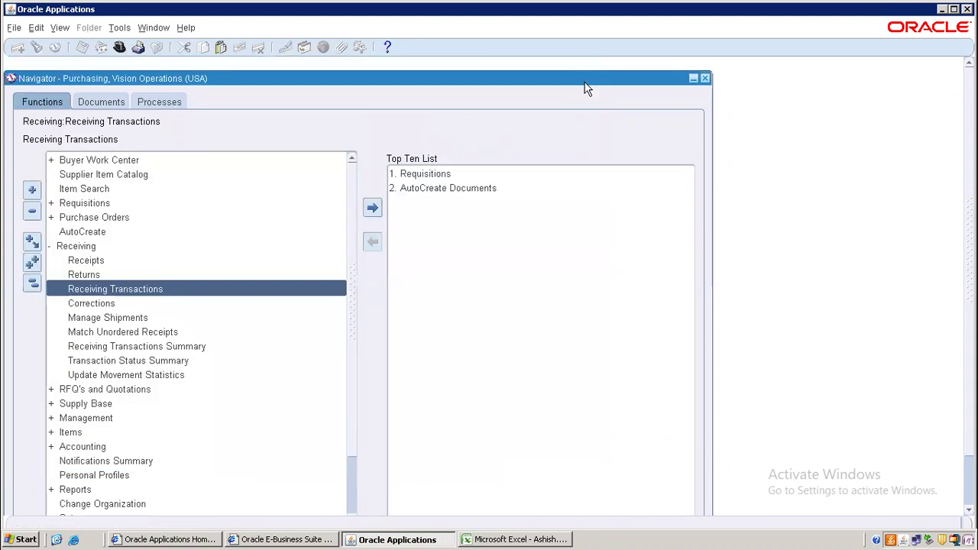
- Find receipt 23784 in the Receiving Transactions Summary and review its header
double_click(86, 348)
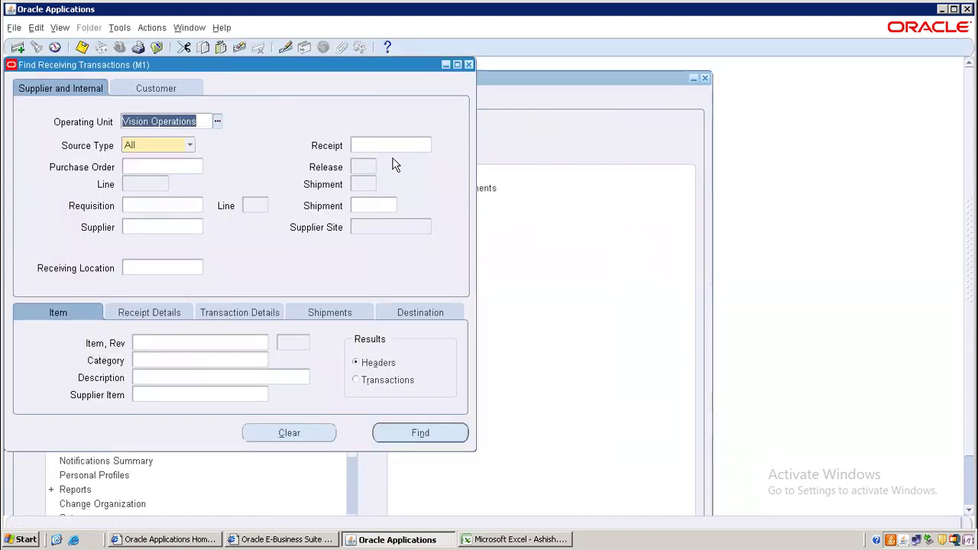
left_click(395, 145)
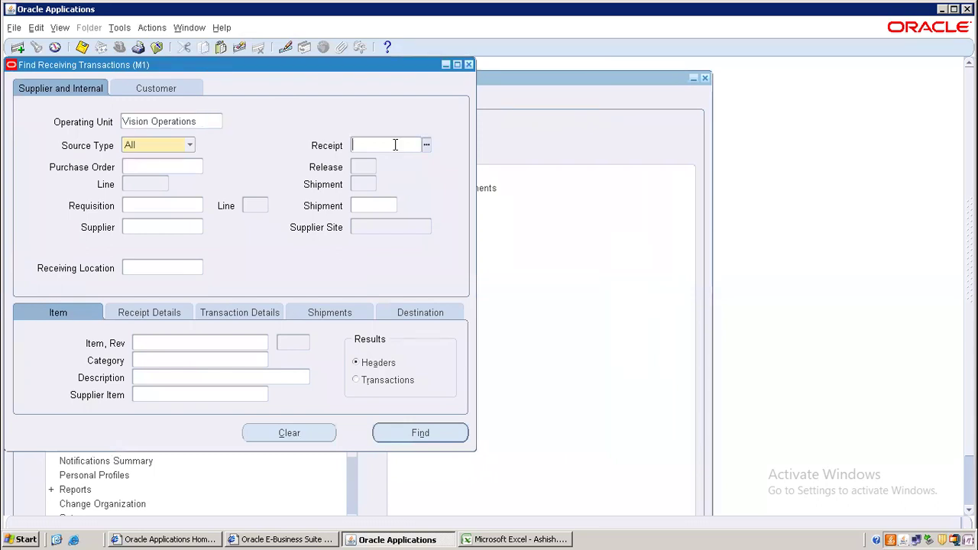
type("23784")
left_click(430, 433)
left_click(490, 363)
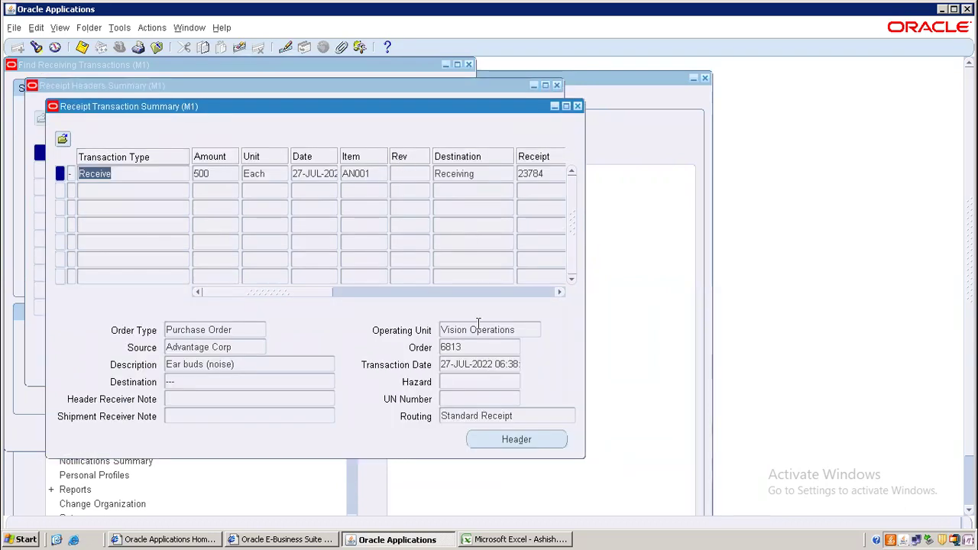
left_click(505, 447)
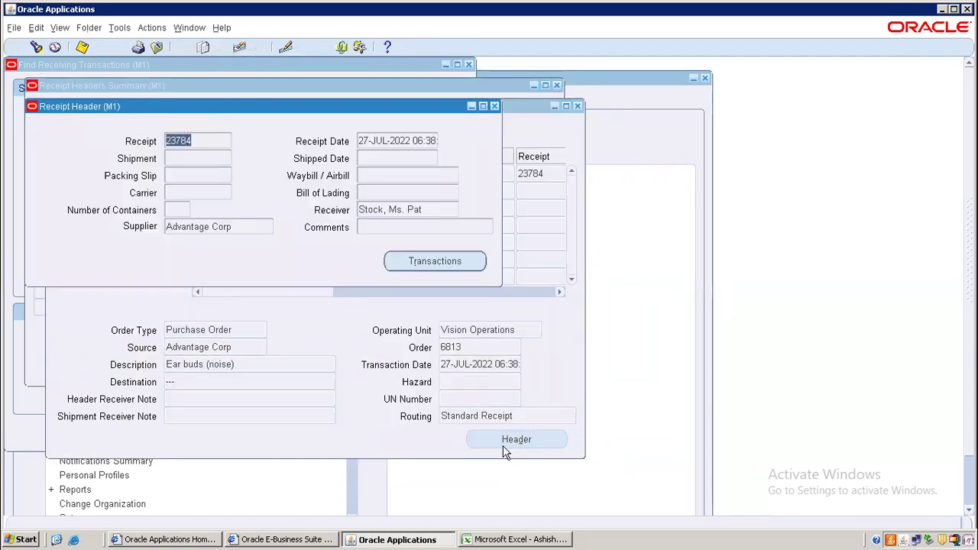
left_click(495, 107)
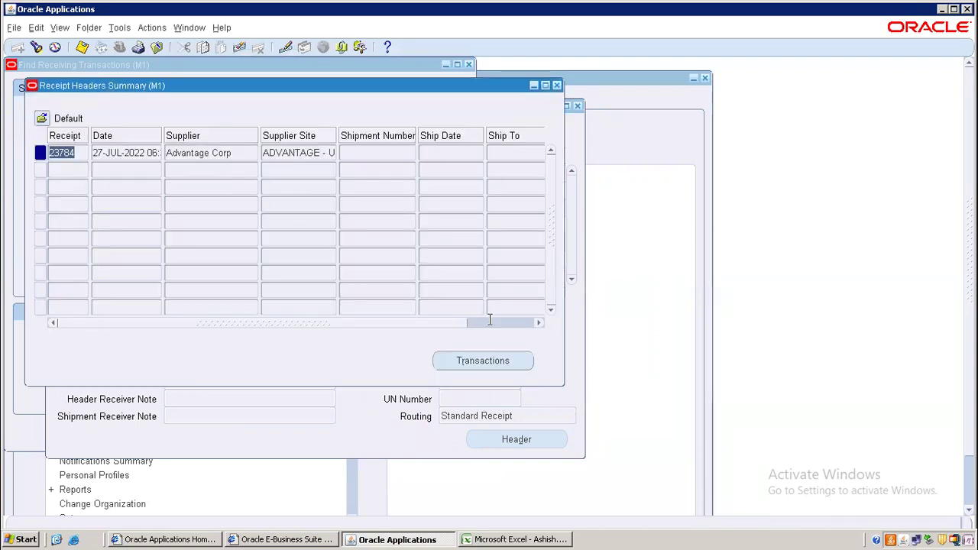
- Compare the receipt's Receive and Deliver transactions, confirming delivery to Depot
left_click(474, 364)
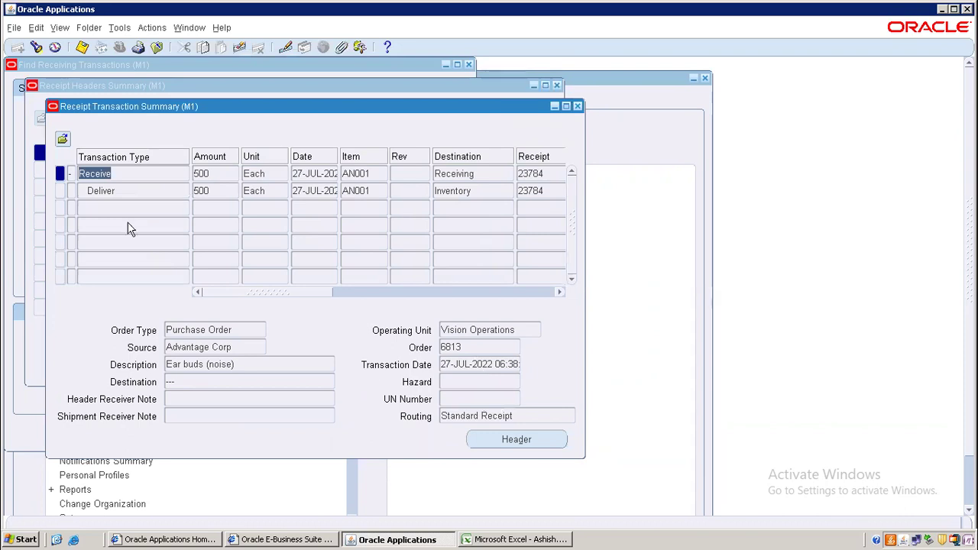
left_click(126, 190)
left_click(123, 173)
left_click(121, 191)
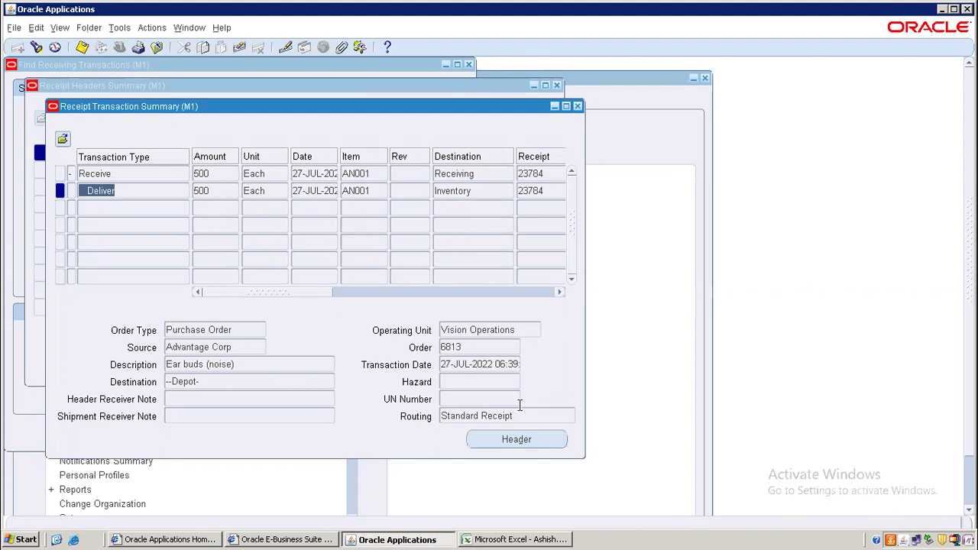
- Show the local Oracle ERP 02SEP2021 workbook's P2P sheet, scrolled up to row 14
left_click(530, 539)
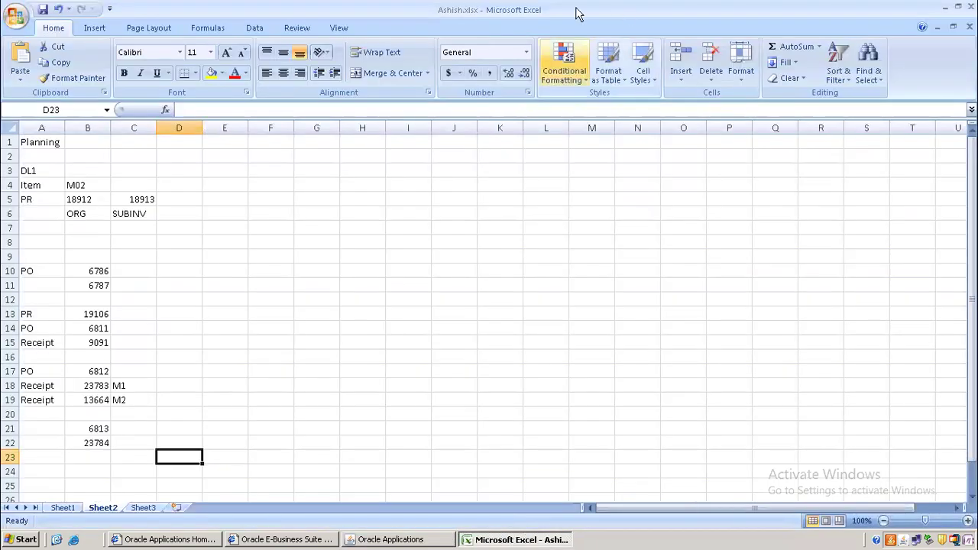
mouse_move(598, 4)
left_click(632, 9)
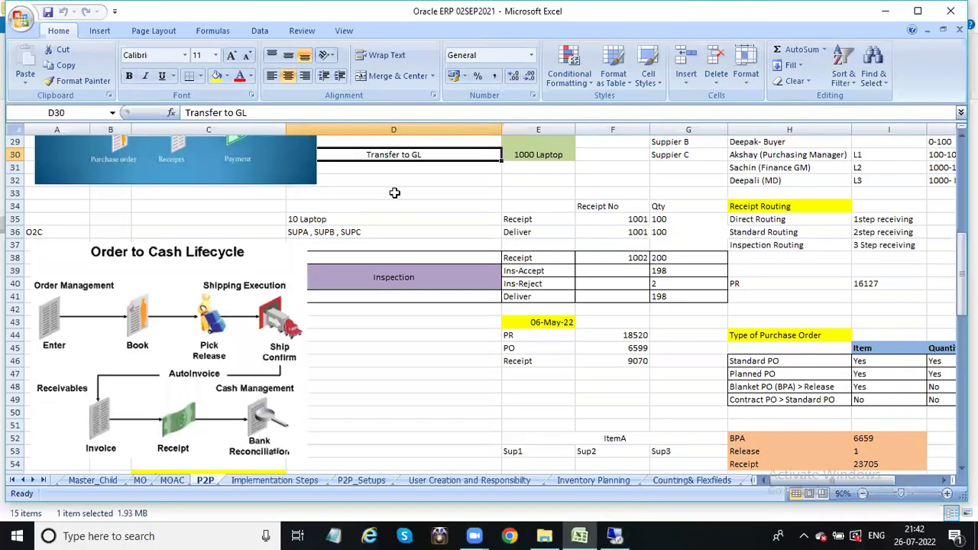
left_click_drag(963, 302, 963, 284)
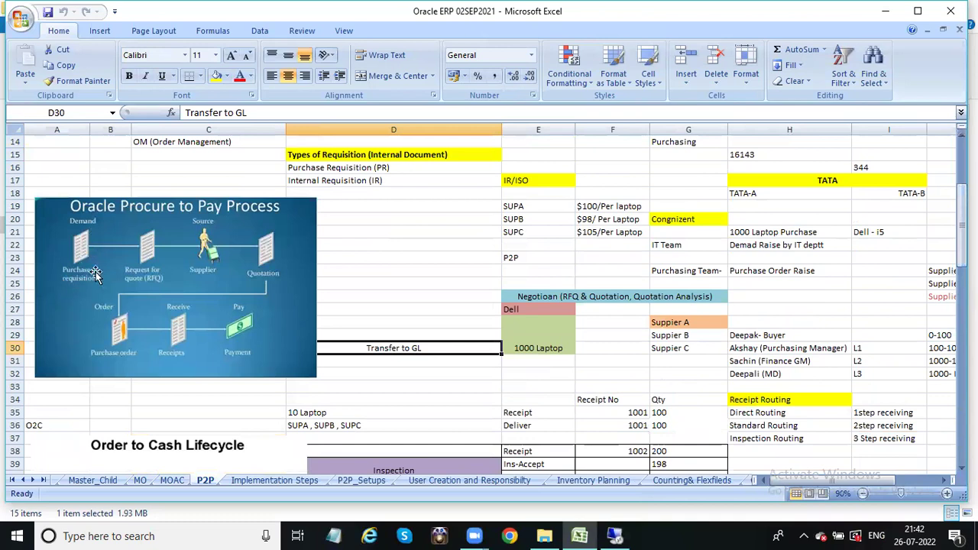